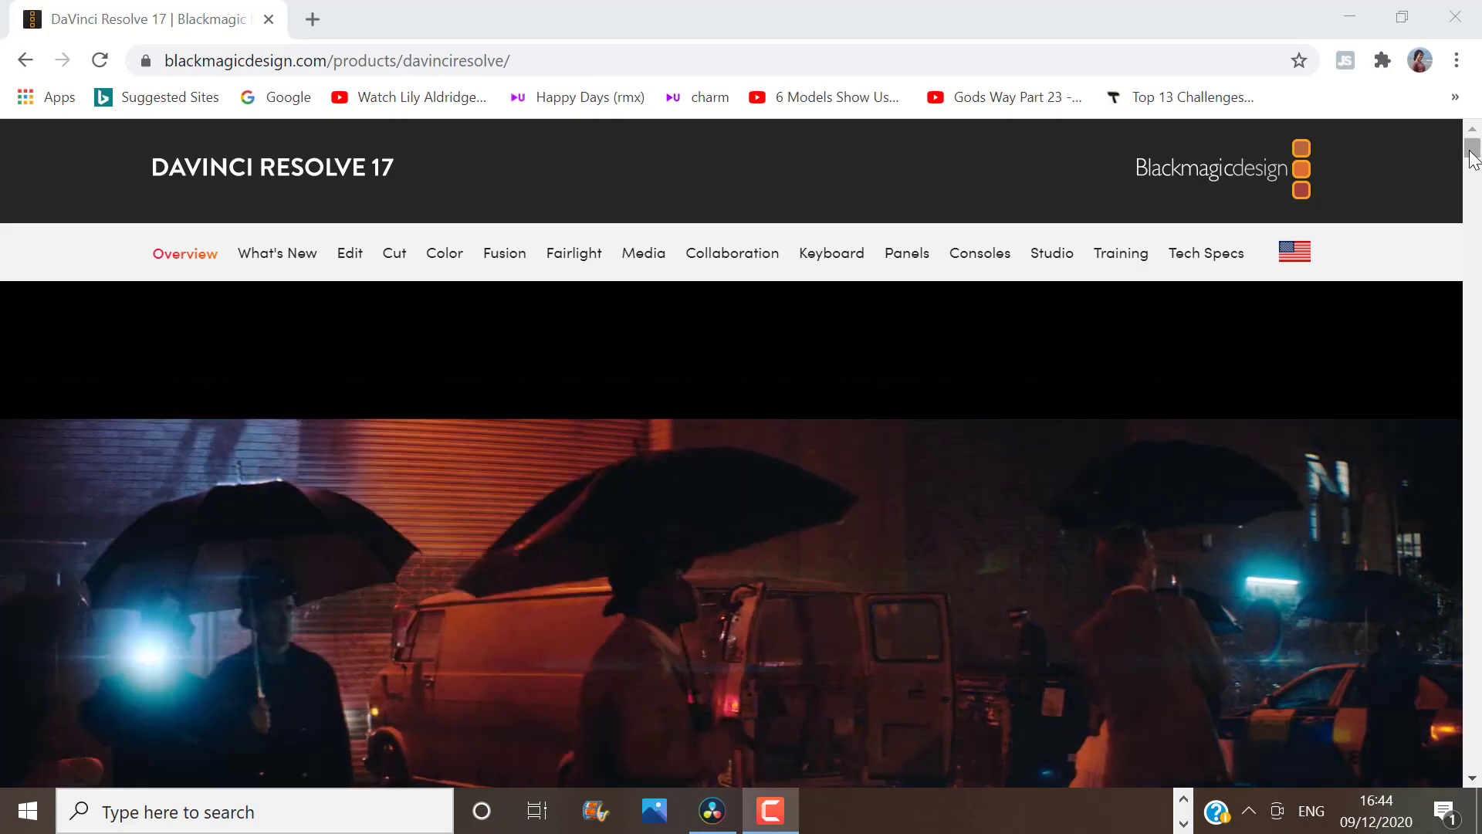
Choose the Windows version of the free DaVinci Resolve 17 Beta for download and look through its registration form
left_click_drag(1469, 151, 1471, 176)
left_click(1472, 176)
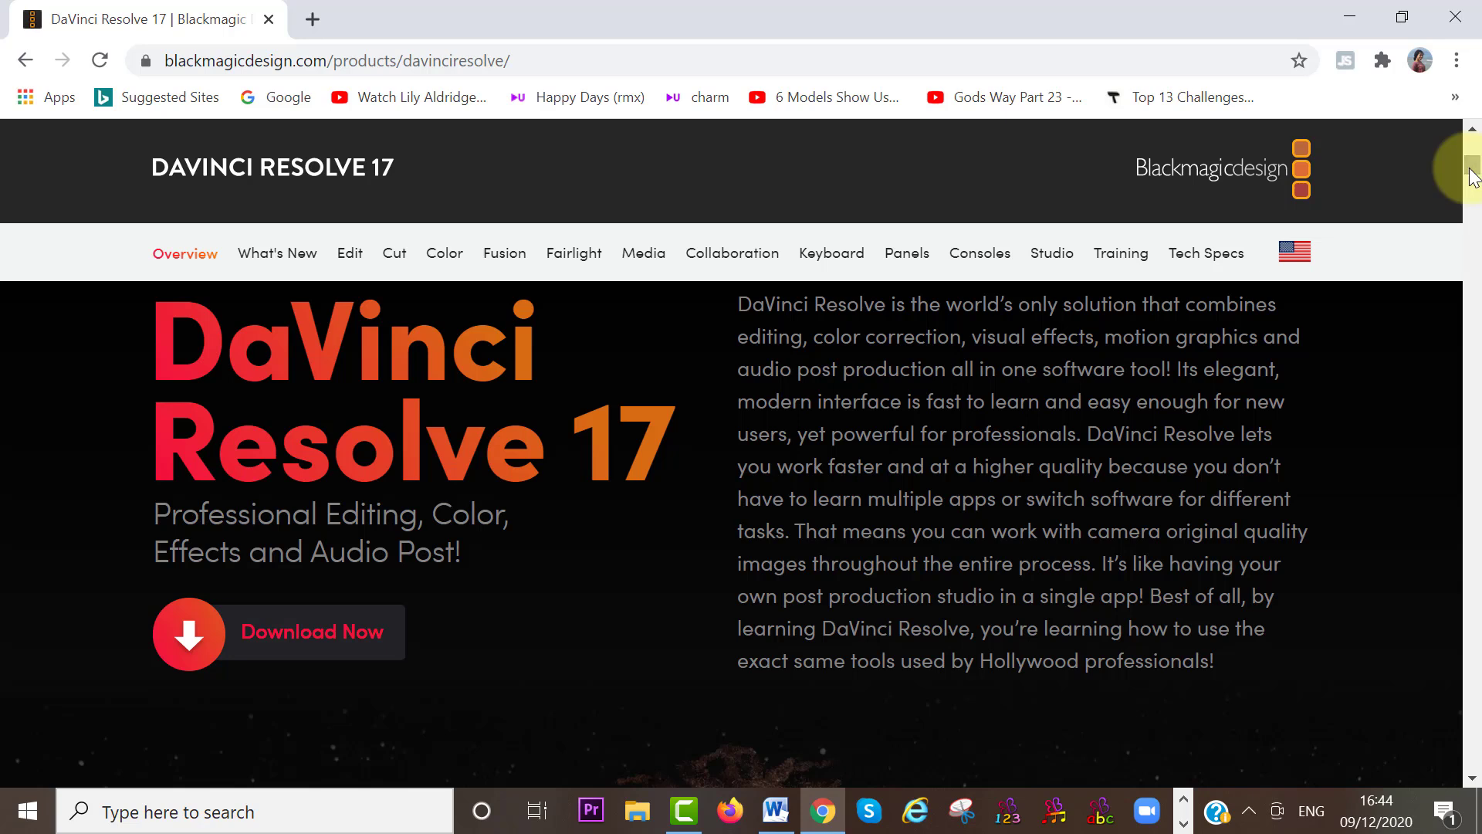
left_click(317, 648)
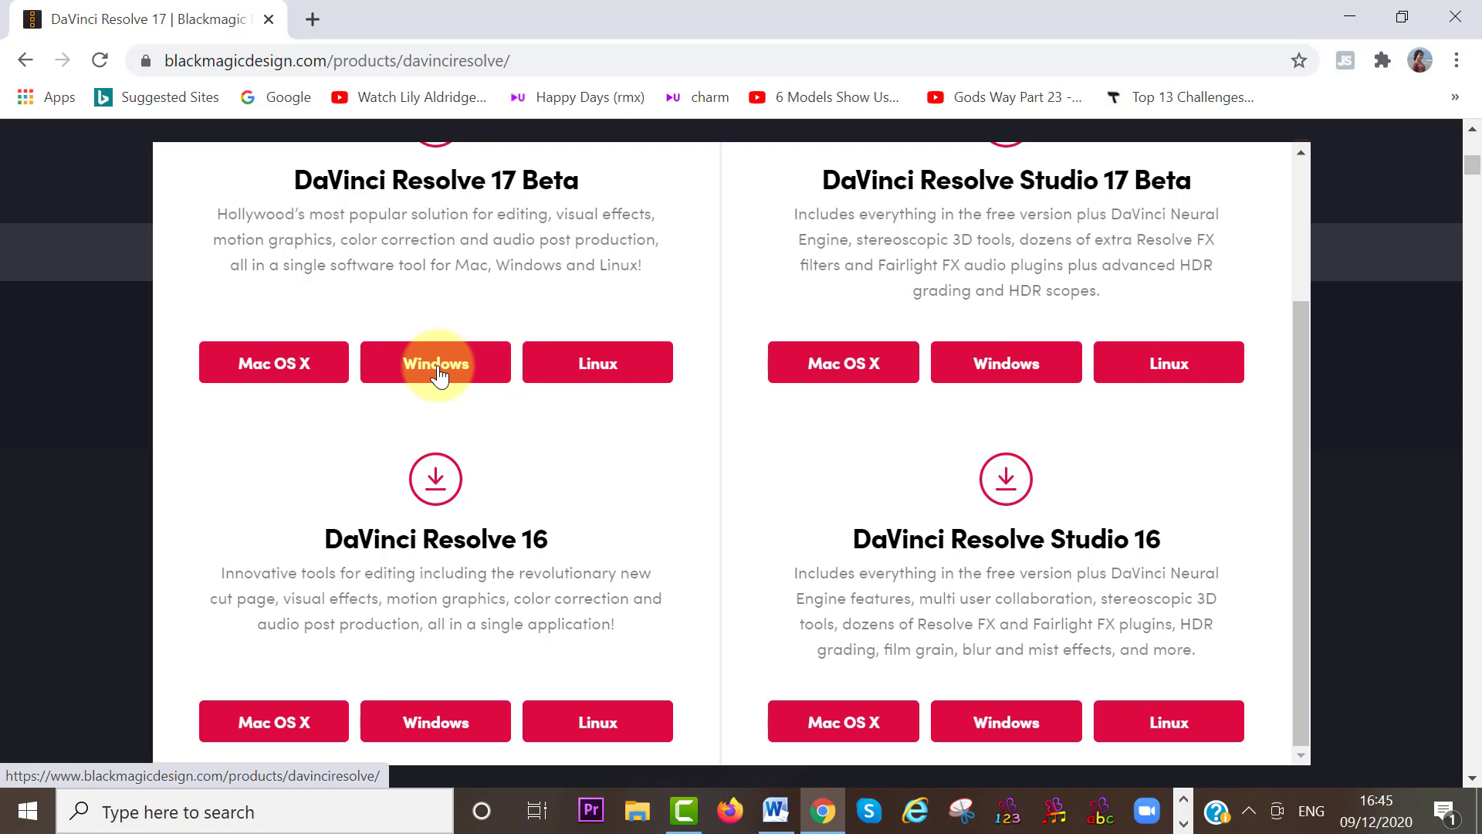
left_click(437, 366)
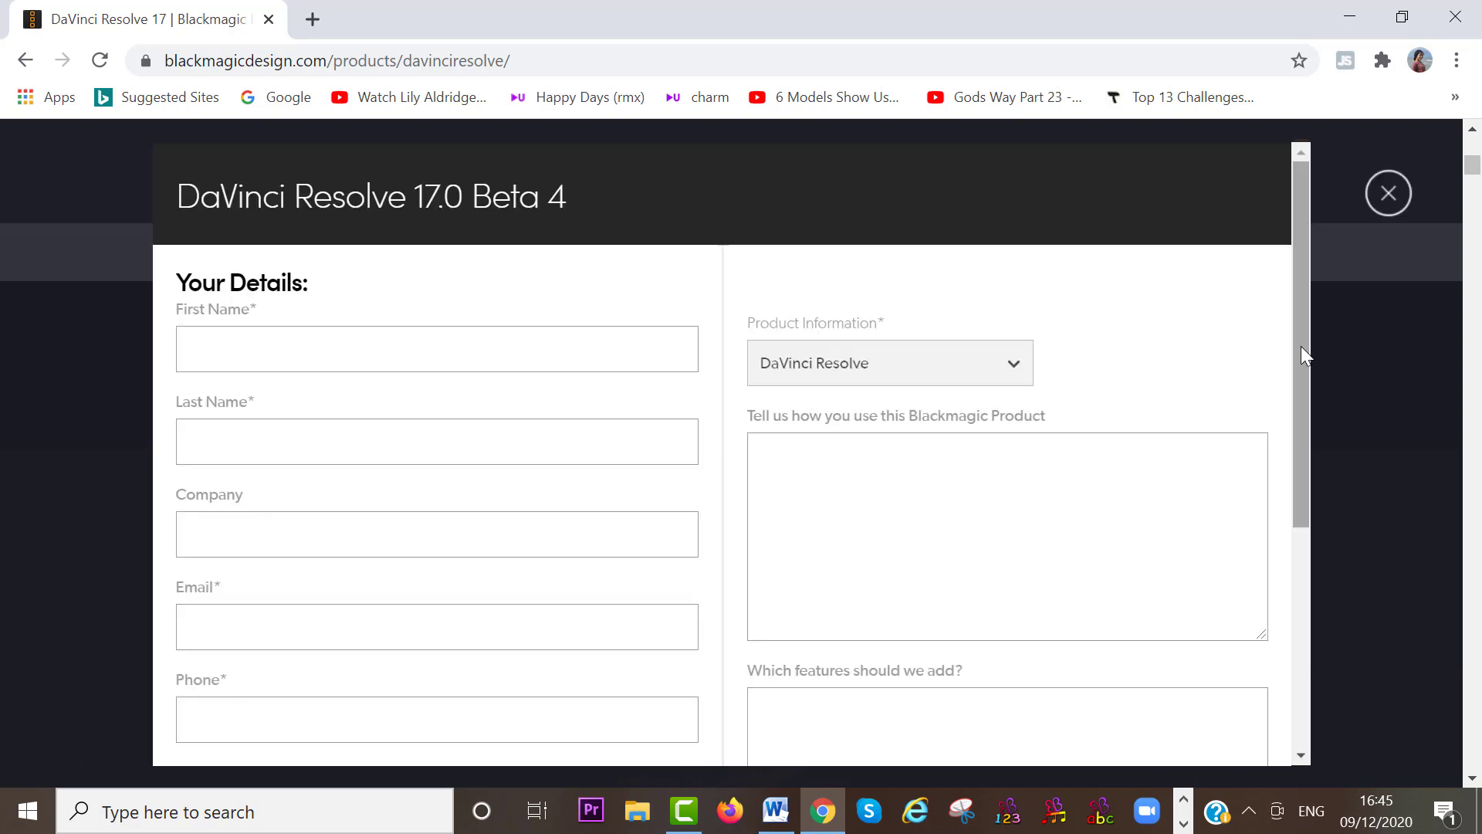
left_click_drag(1301, 346, 1301, 584)
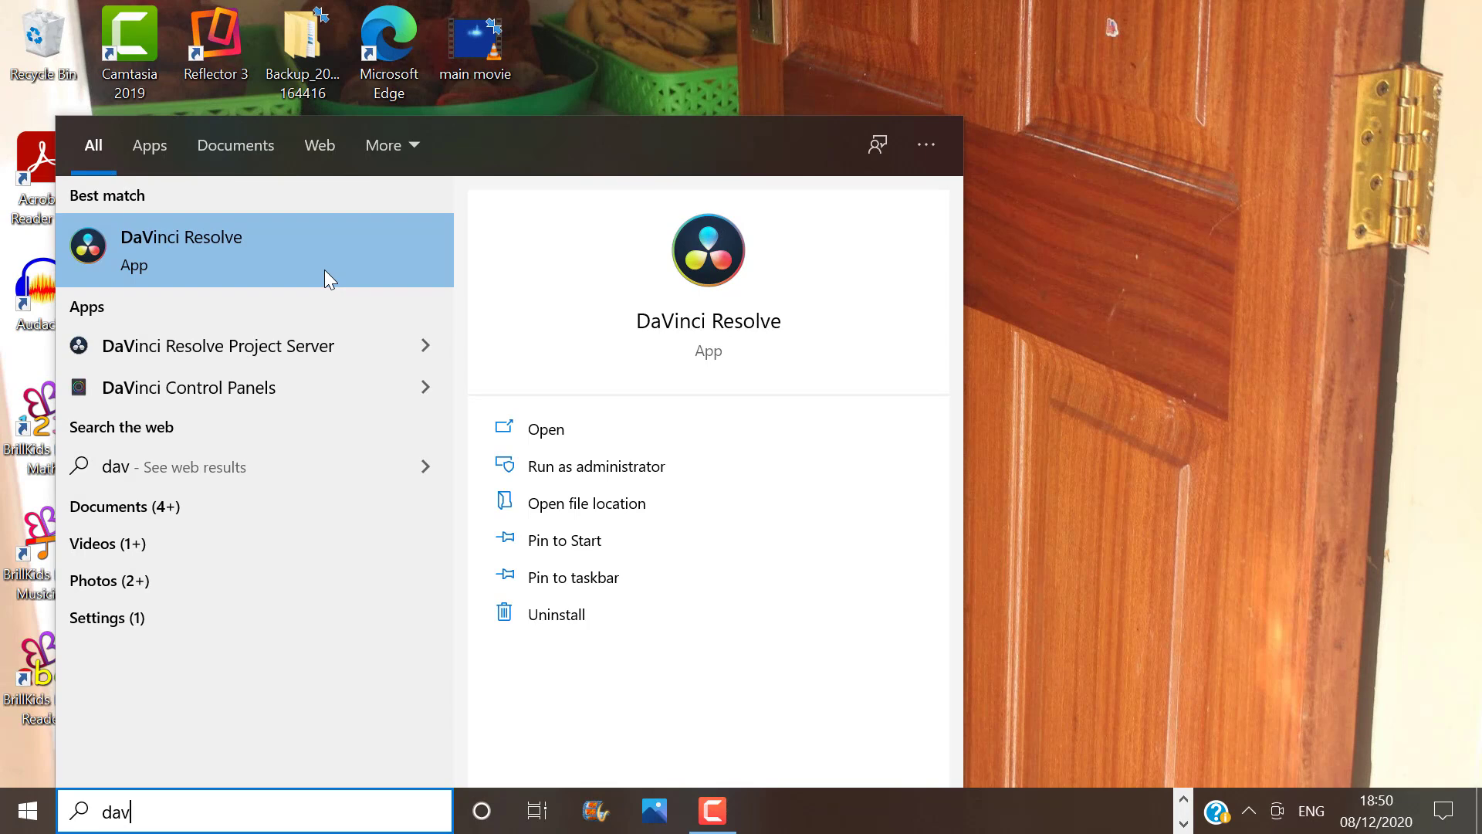
Launch DaVinci Resolve and create a new project named "Davinci Tutorial"
left_click(325, 272)
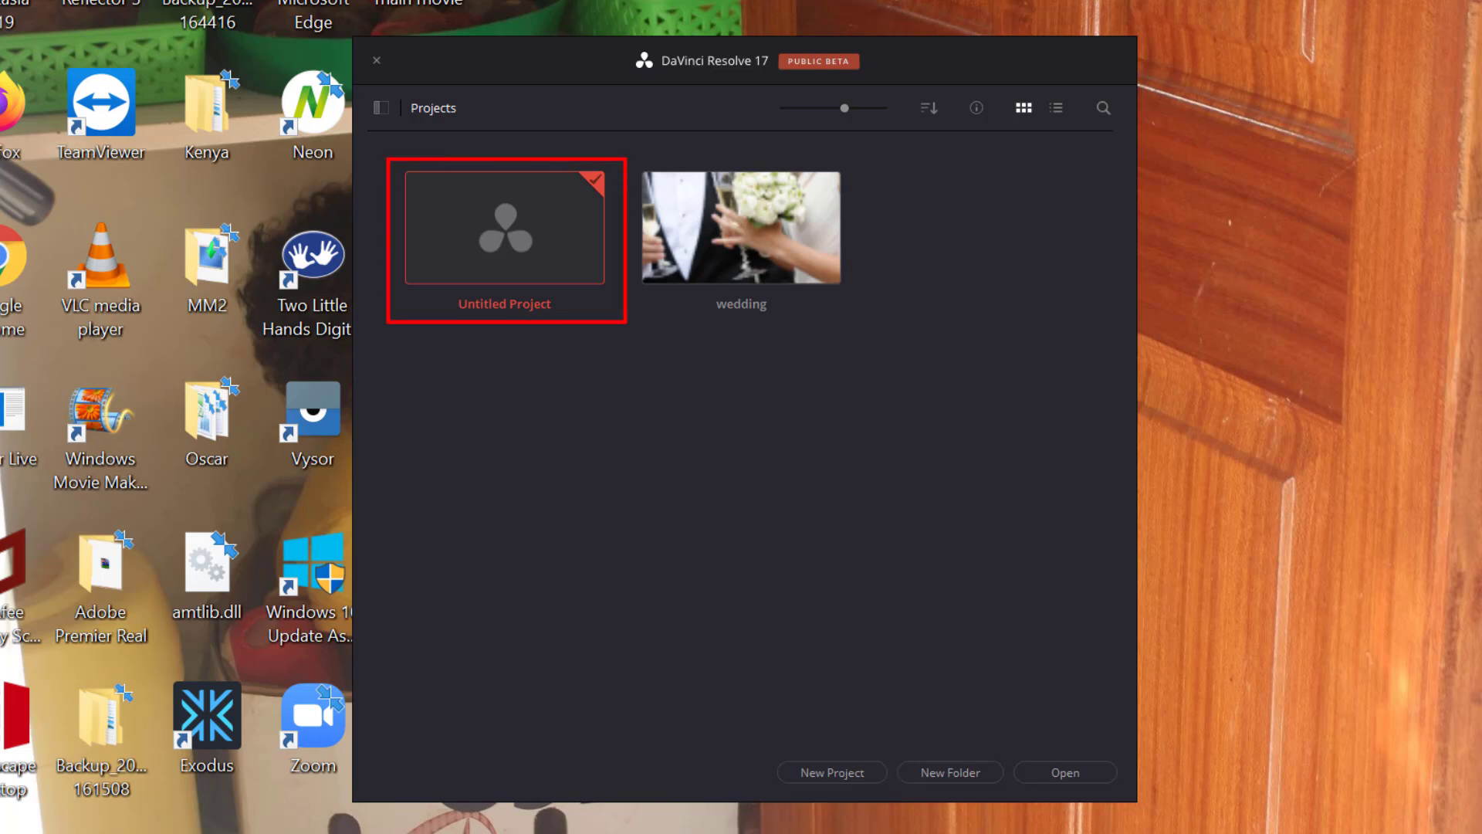
left_click(873, 771)
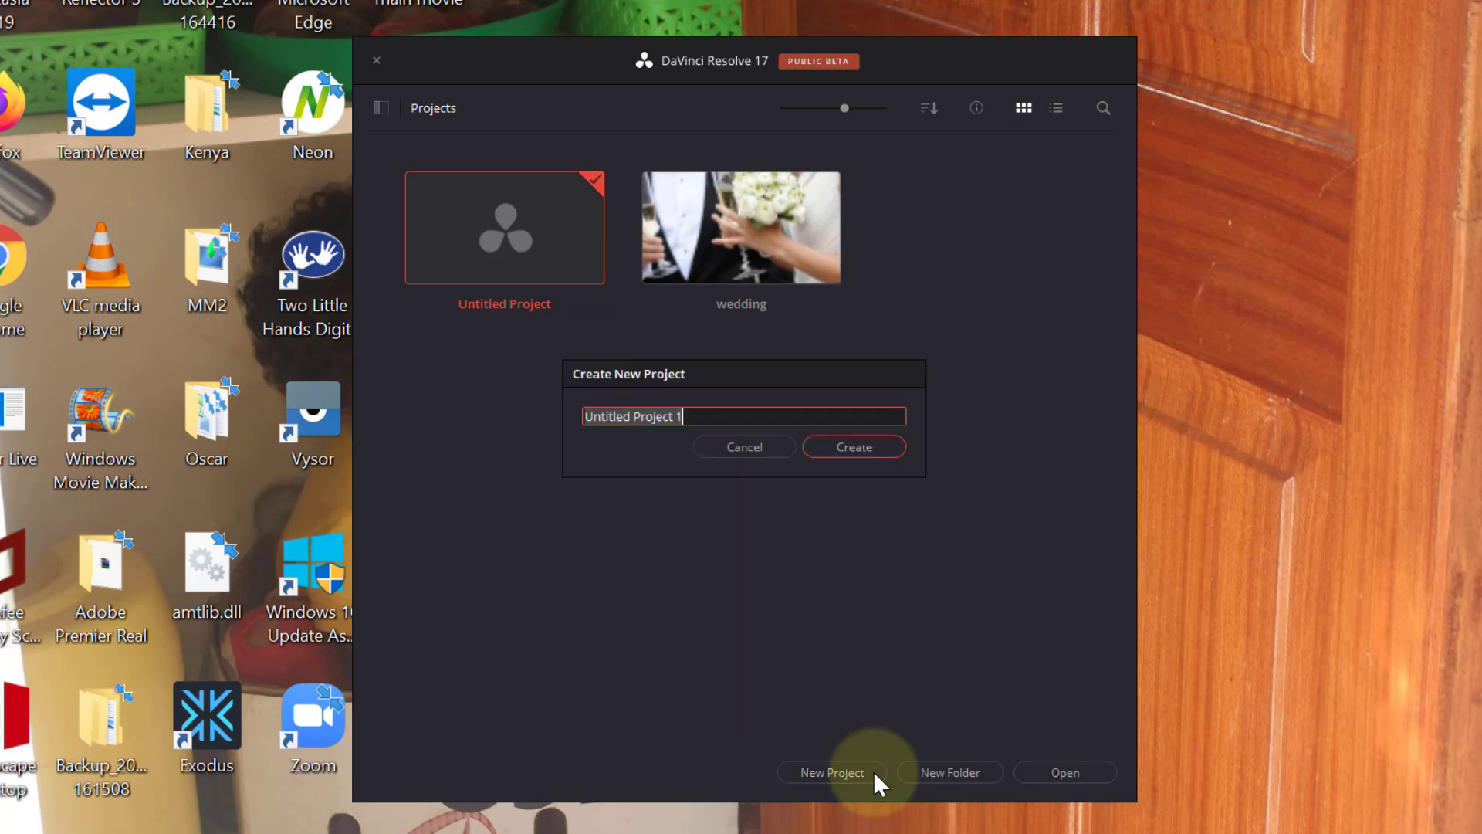
type("Davinci Tutorial")
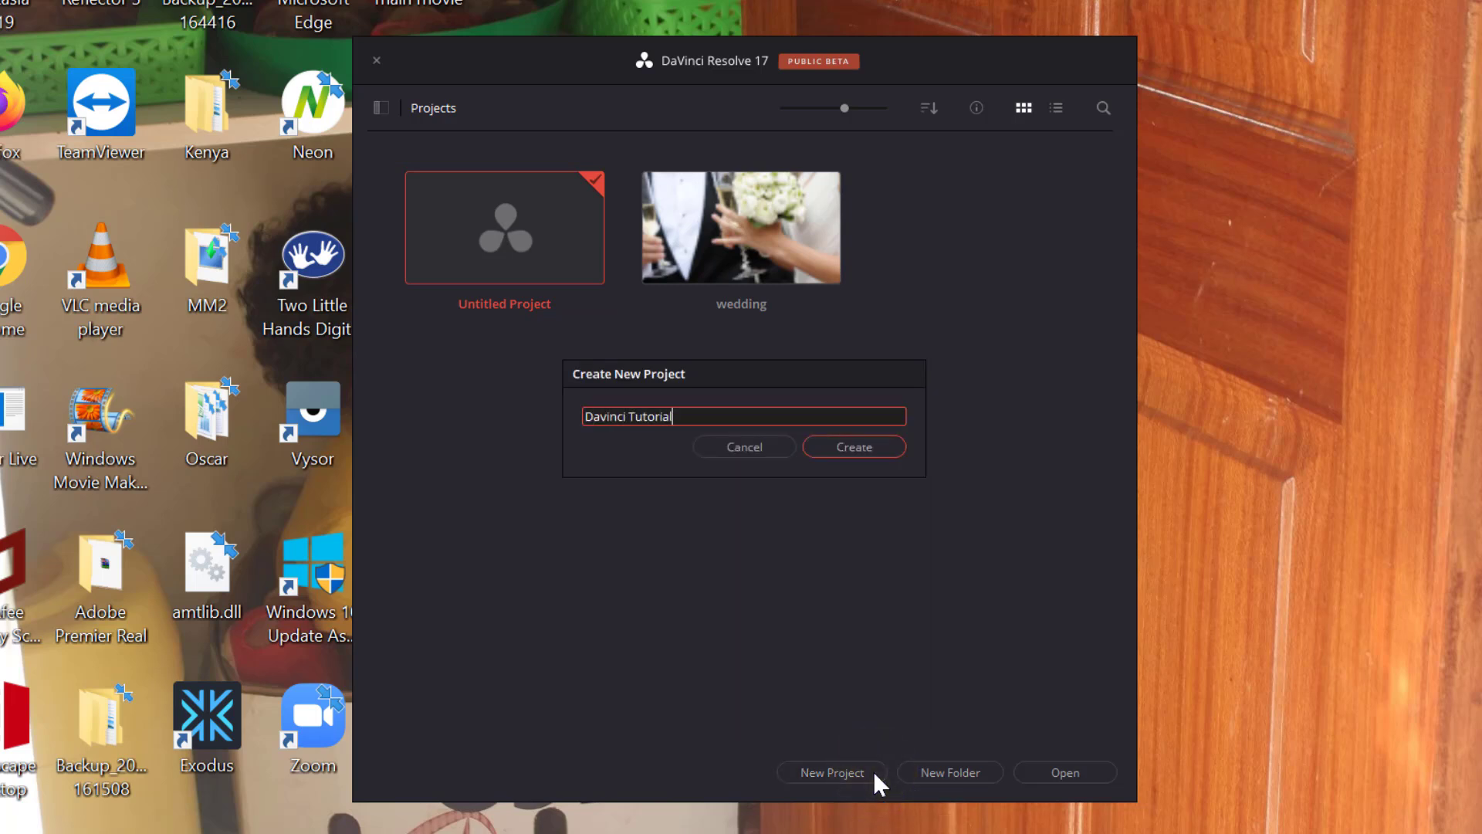
left_click(888, 450)
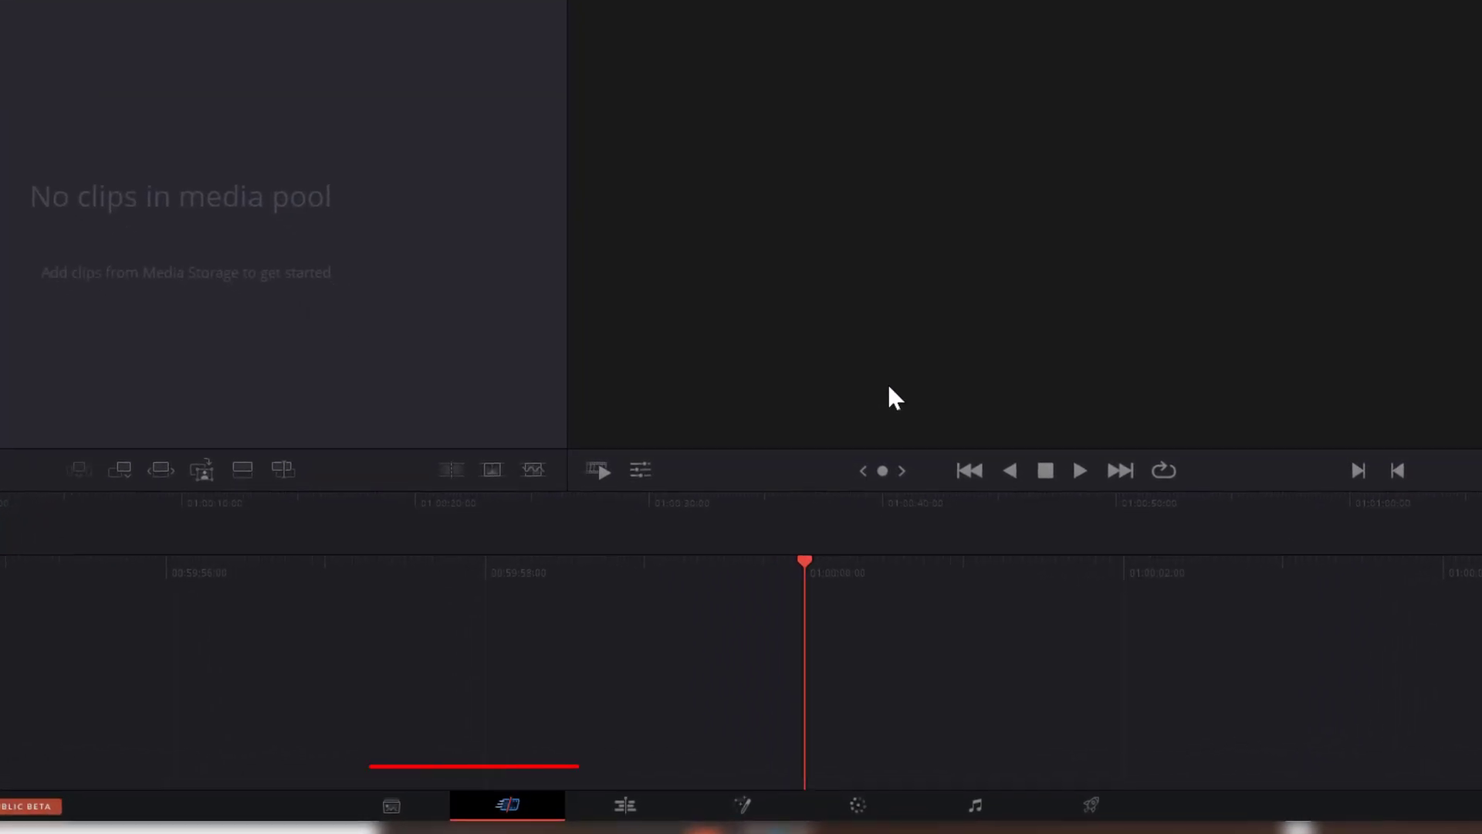
Look through the Media, Edit, Fusion, Color, Fairlight and Deliver pages in order
left_click(429, 807)
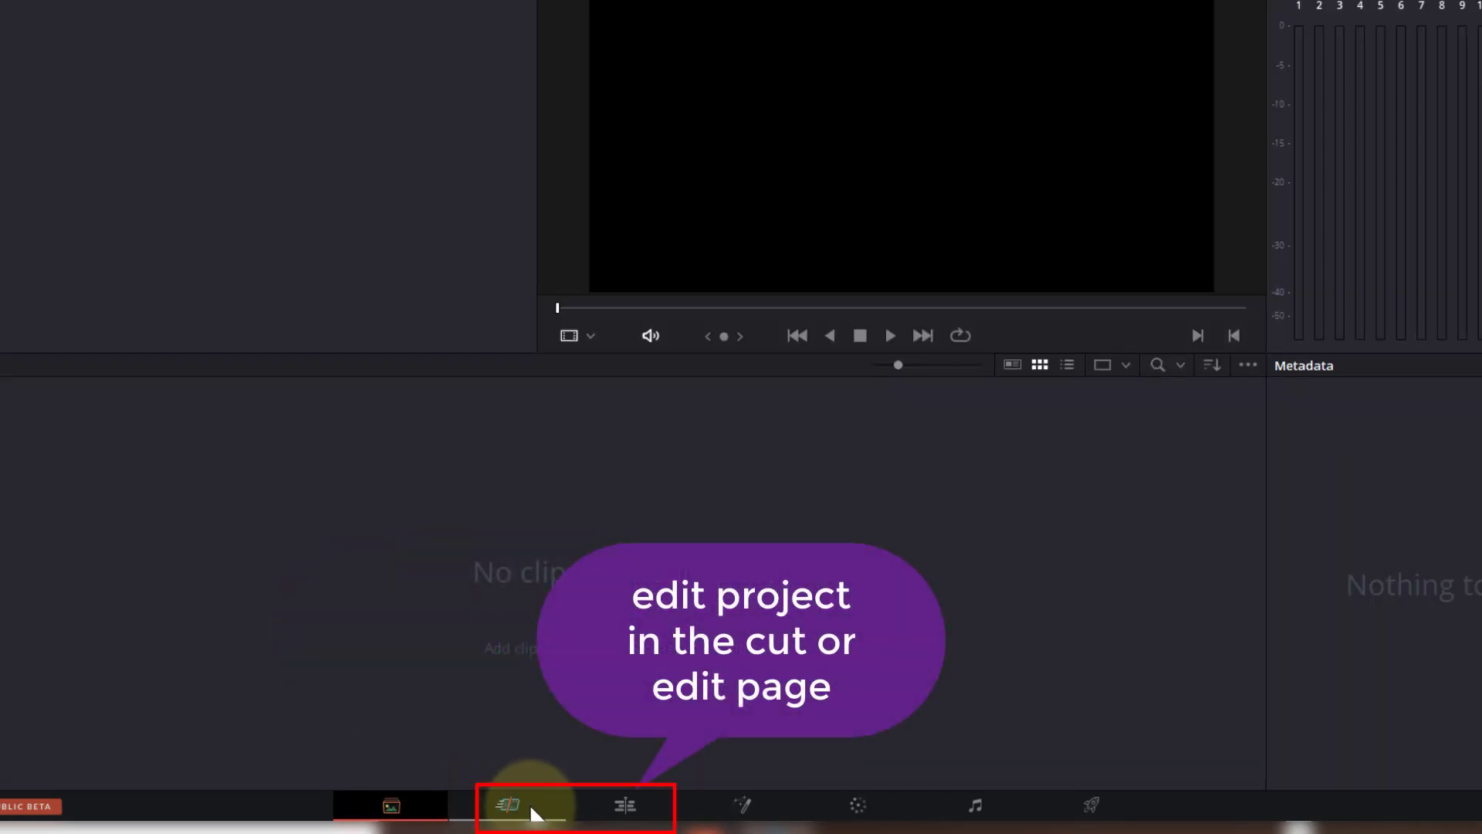
left_click(622, 806)
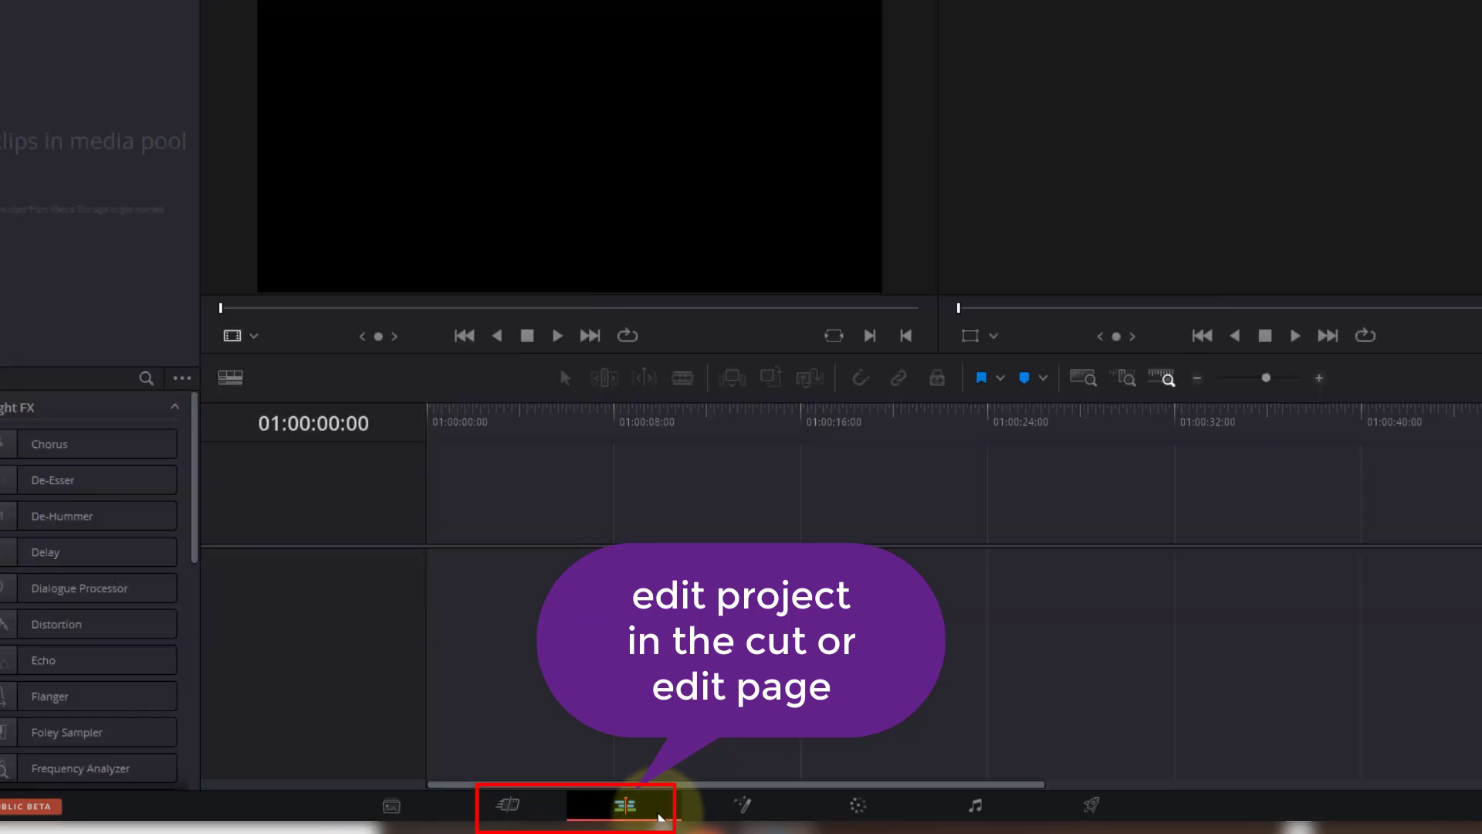
left_click(778, 816)
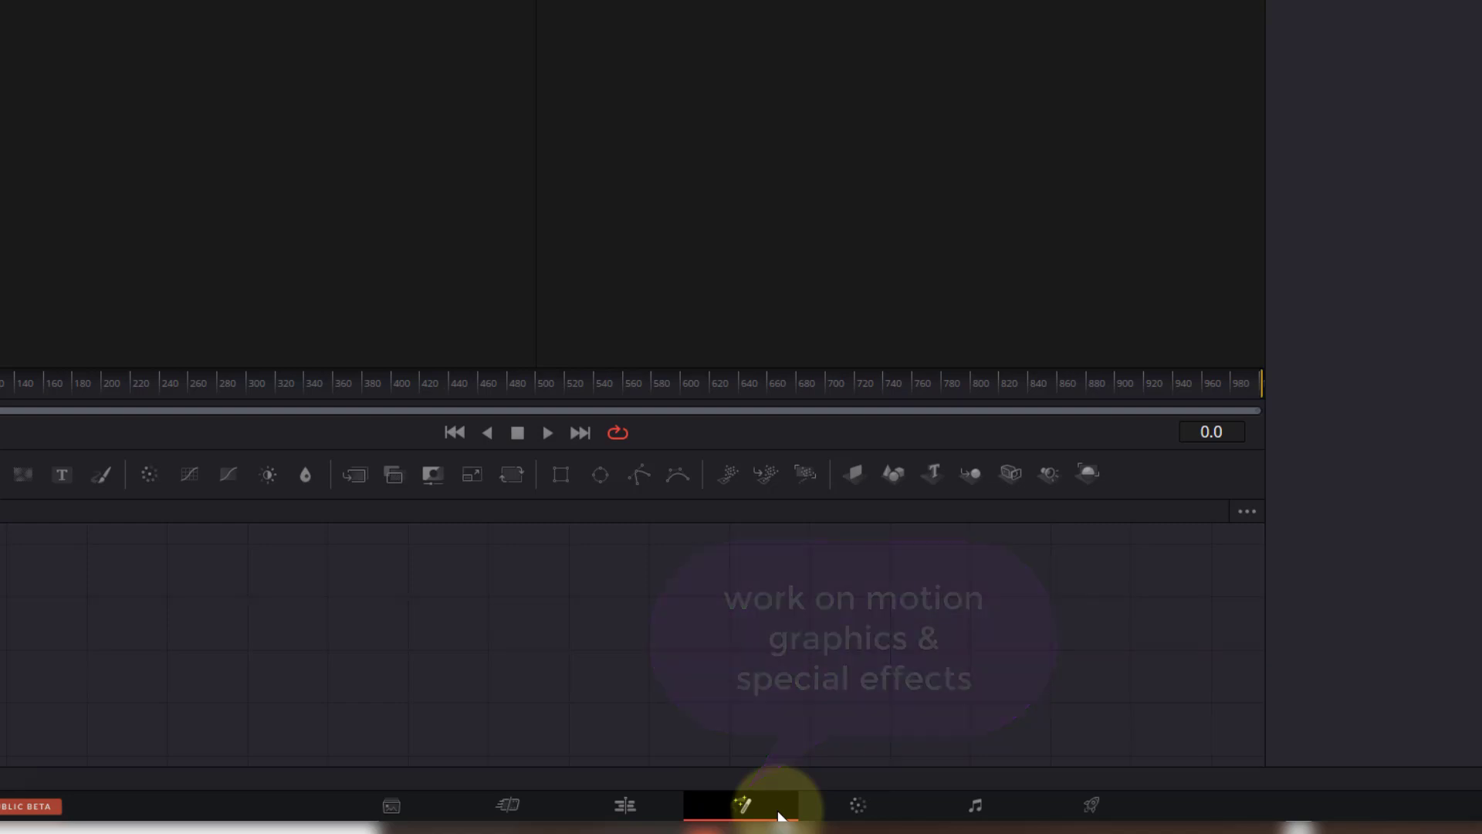
left_click(893, 815)
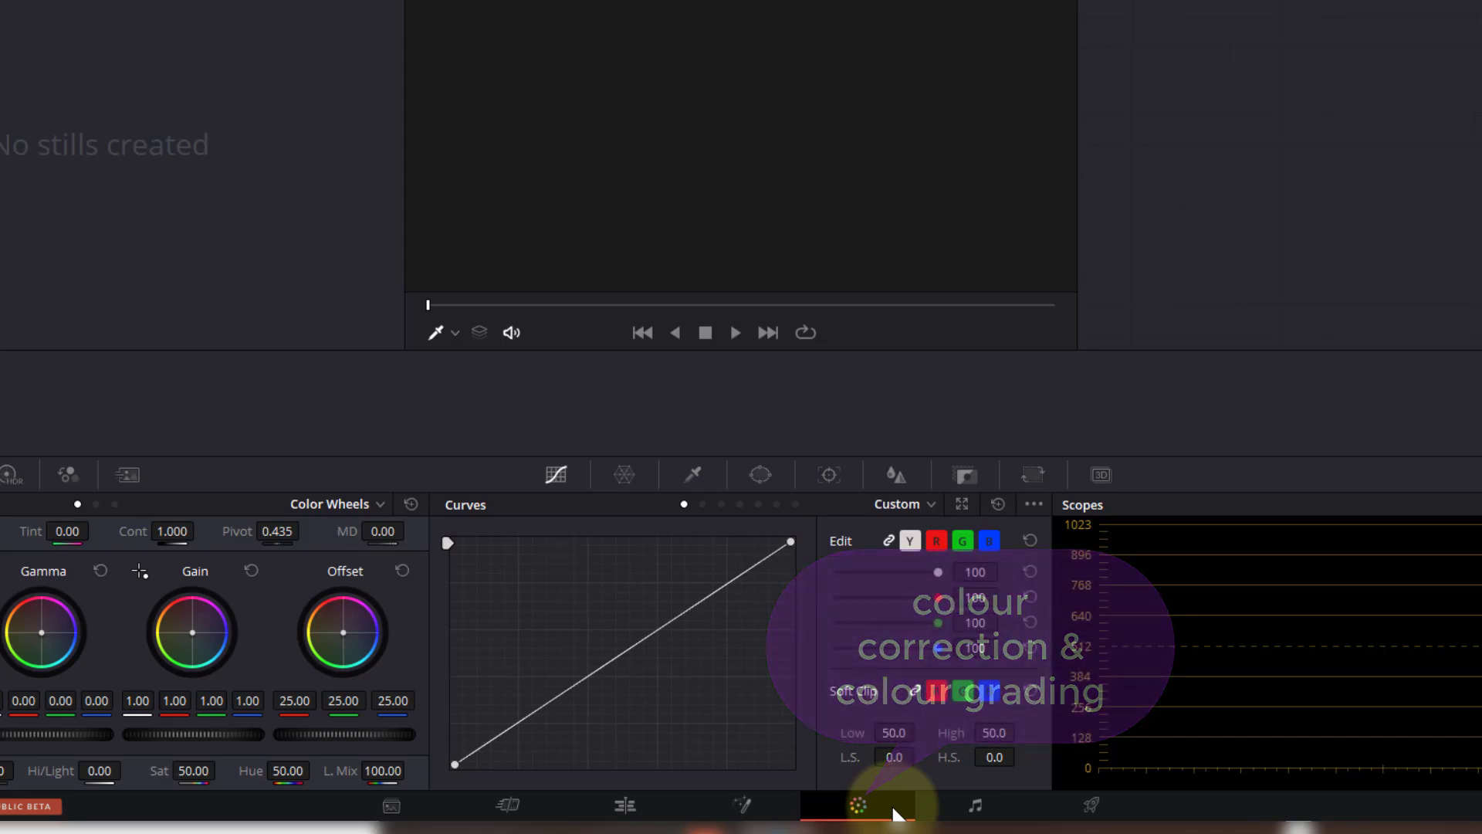
left_click(1018, 812)
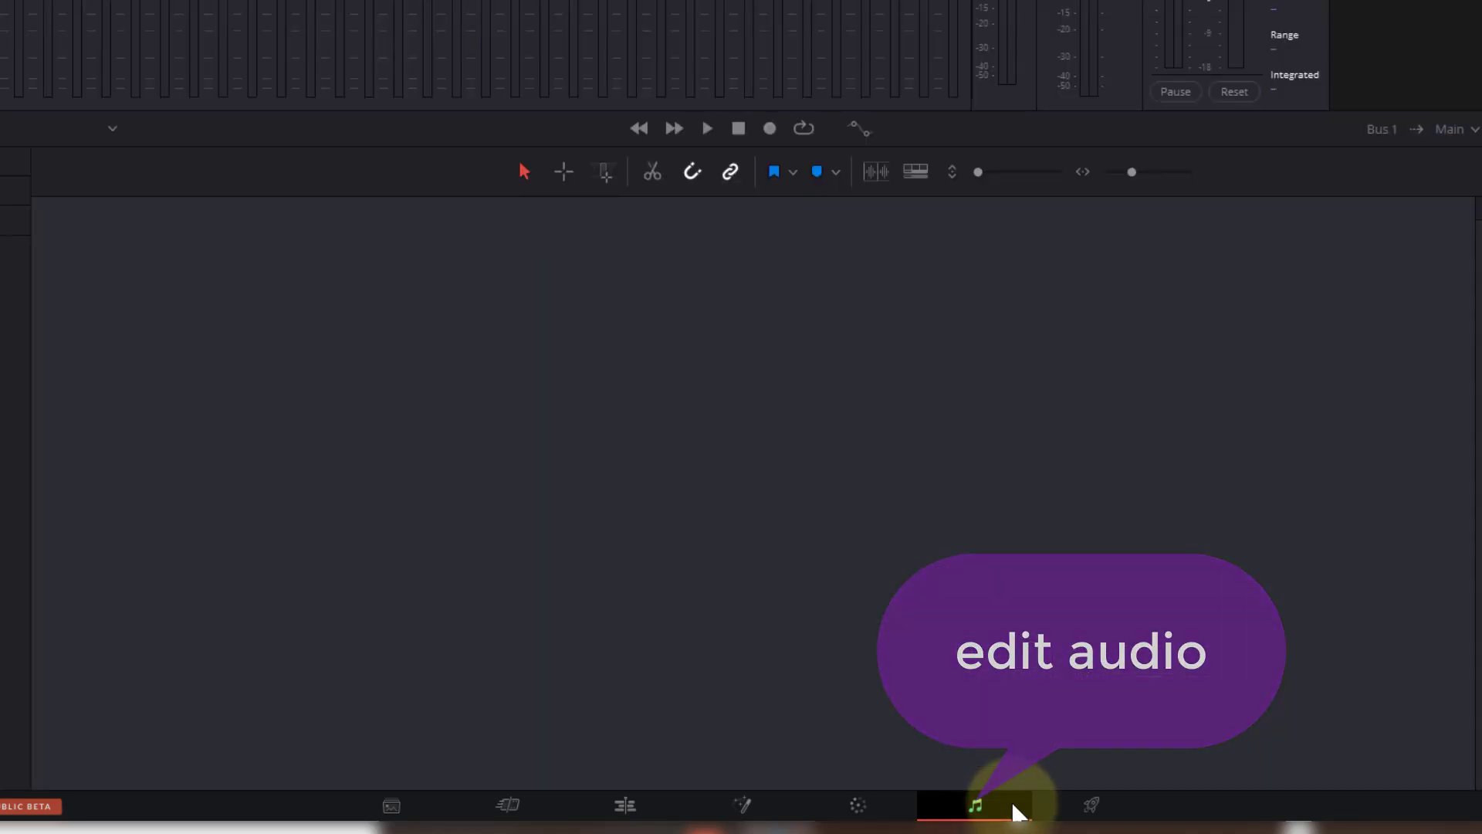
left_click(1119, 811)
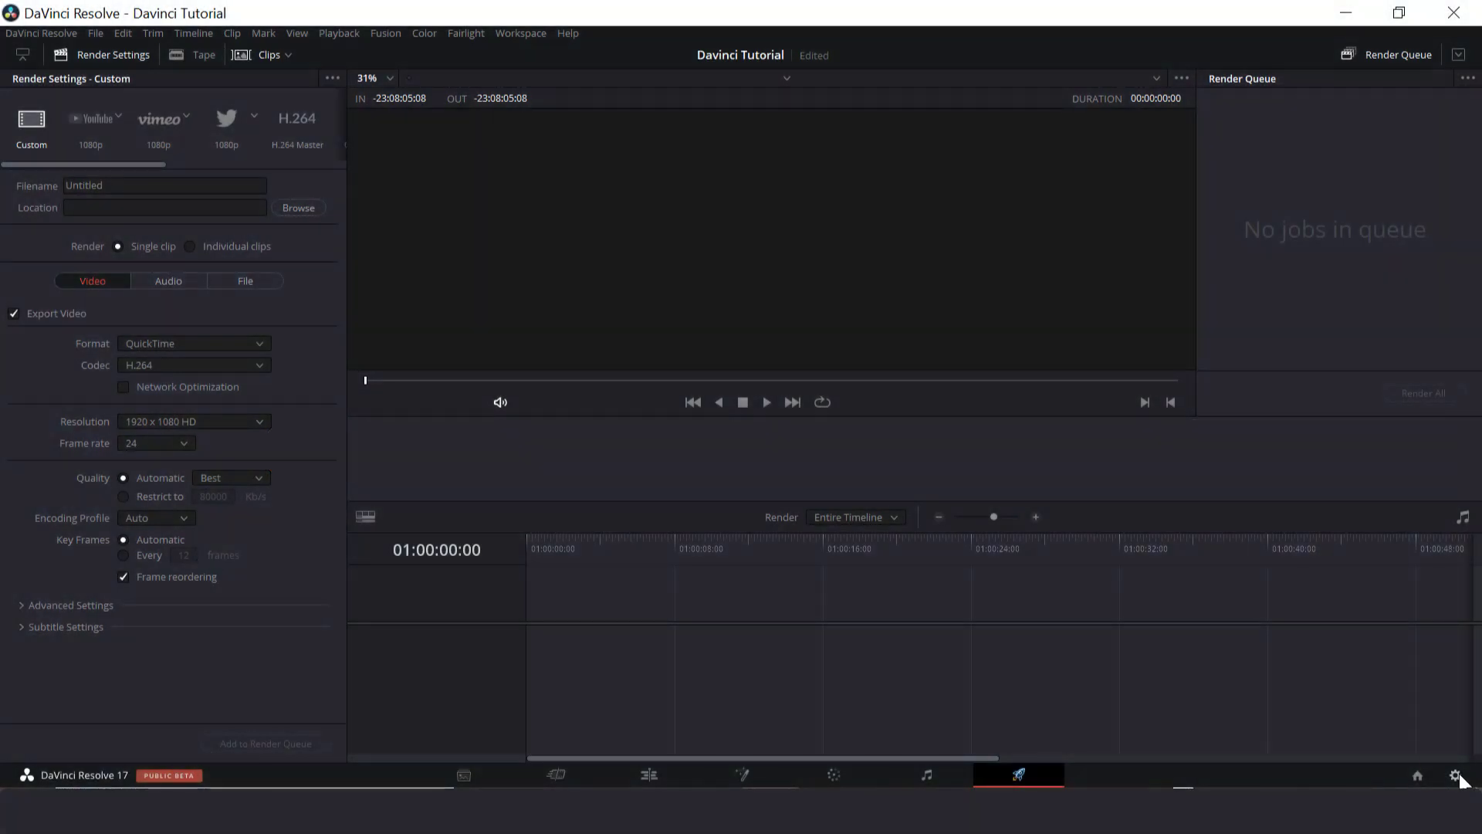
Set the project's timeline resolution to 1920 x 1080 HD in the master settings and save them
left_click(1457, 777)
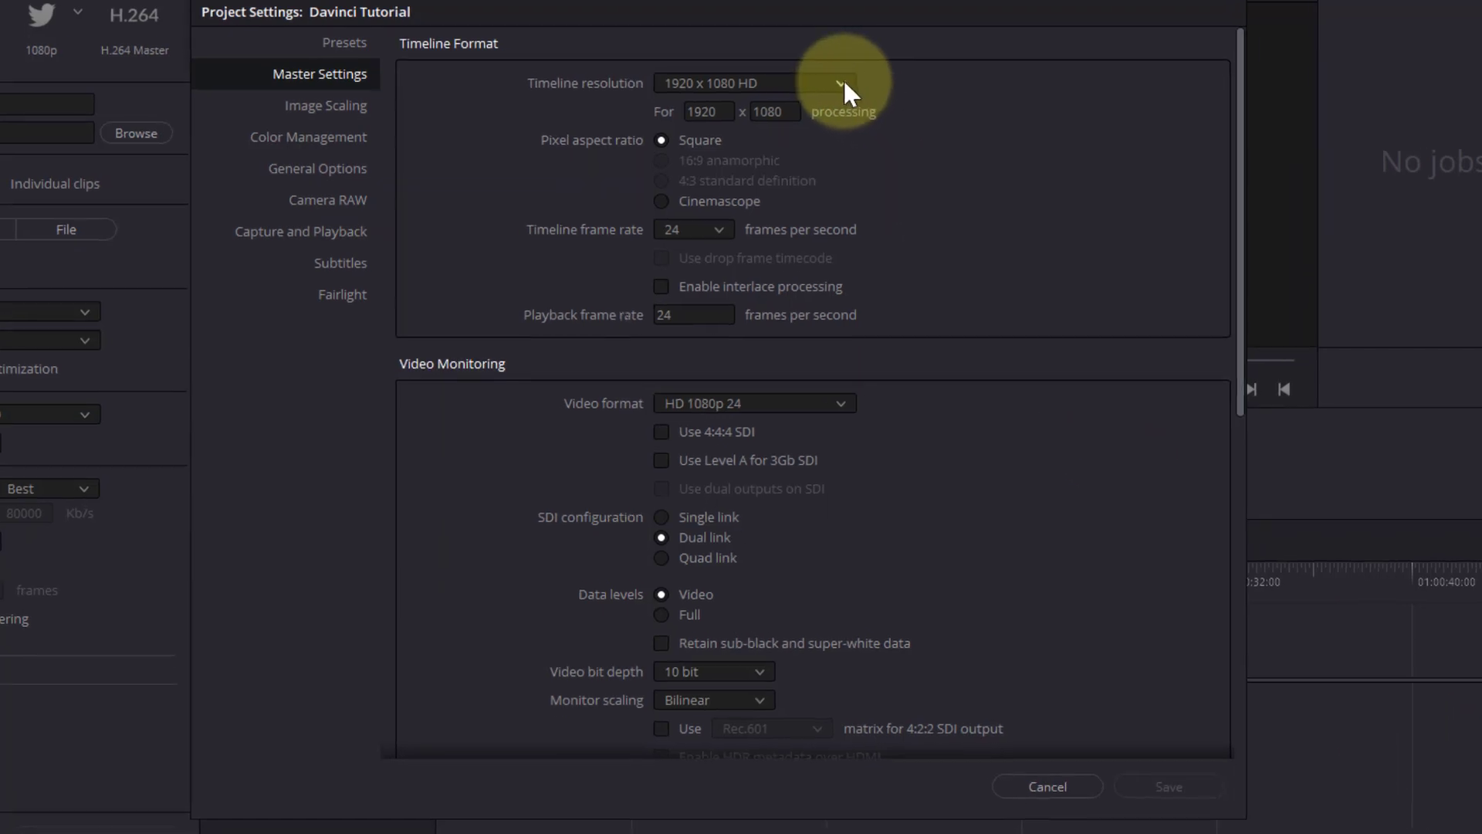
left_click(843, 85)
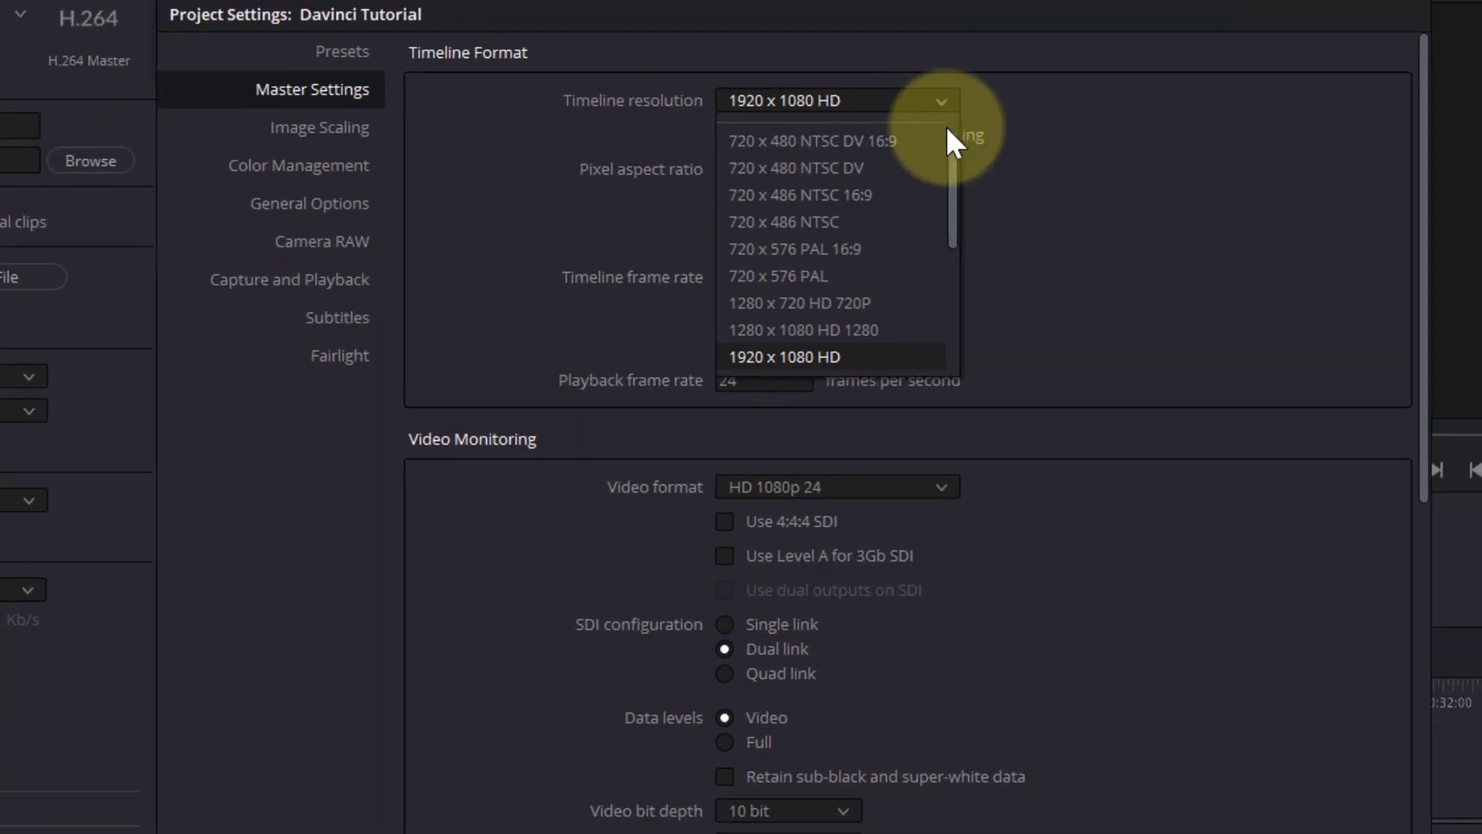
left_click(916, 358)
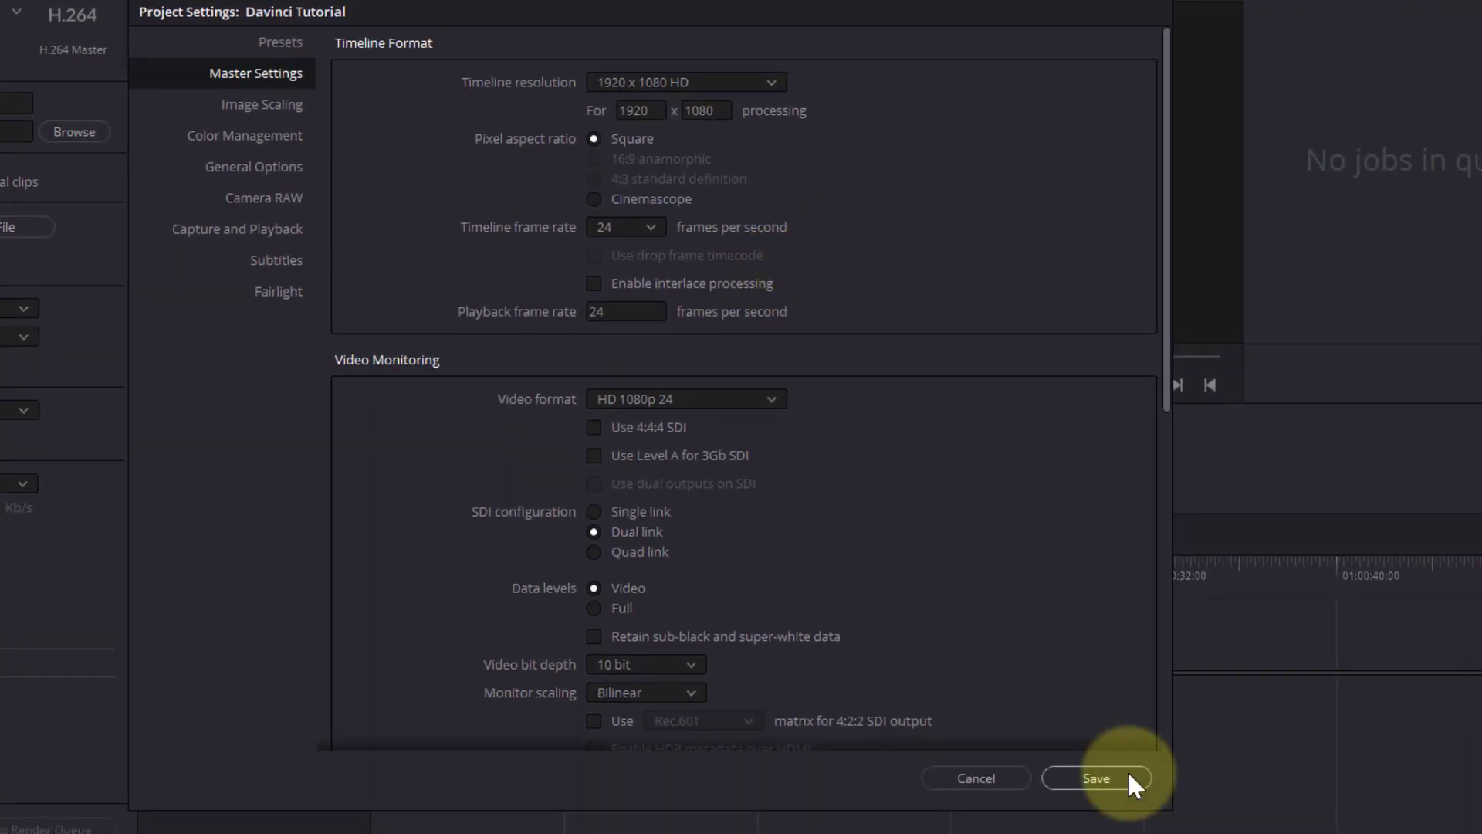
left_click(1096, 777)
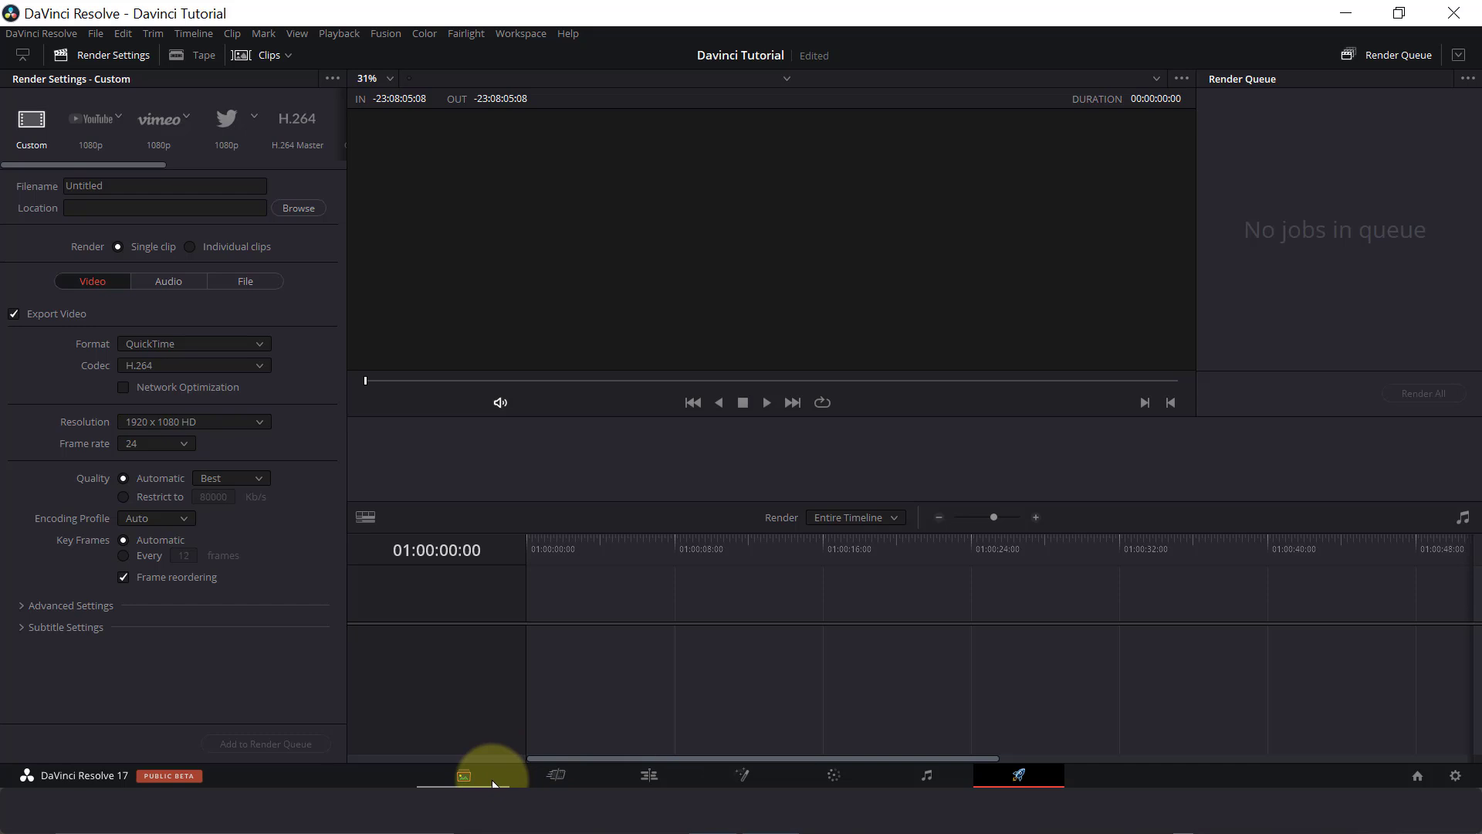
Import the ES_17 Wildflowers track and clips MVI_6477, MVI_6487 and MVI_6507 on the Media page, changing the project frame rate to match
left_click(465, 775)
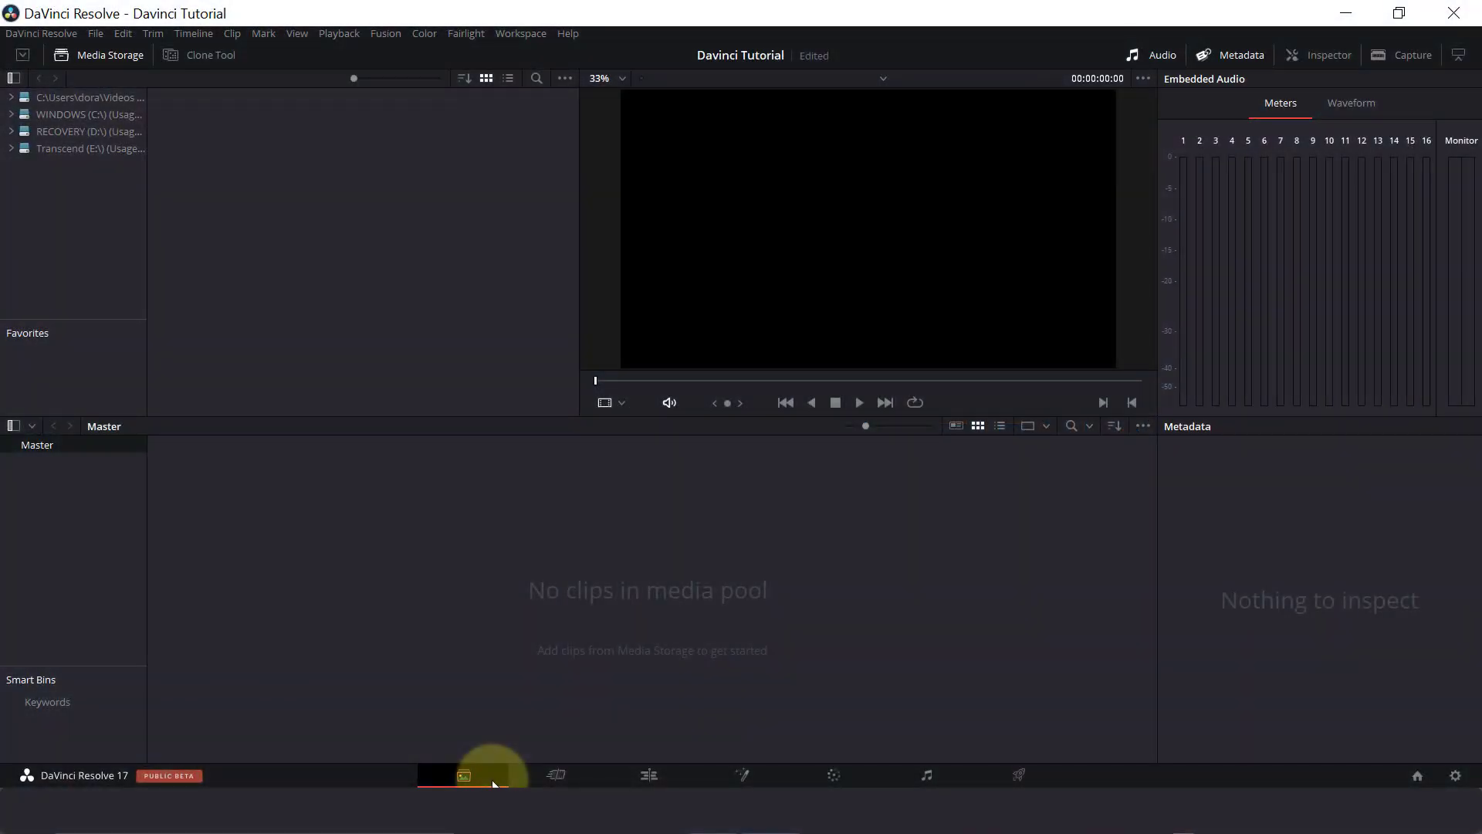
right_click(646, 627)
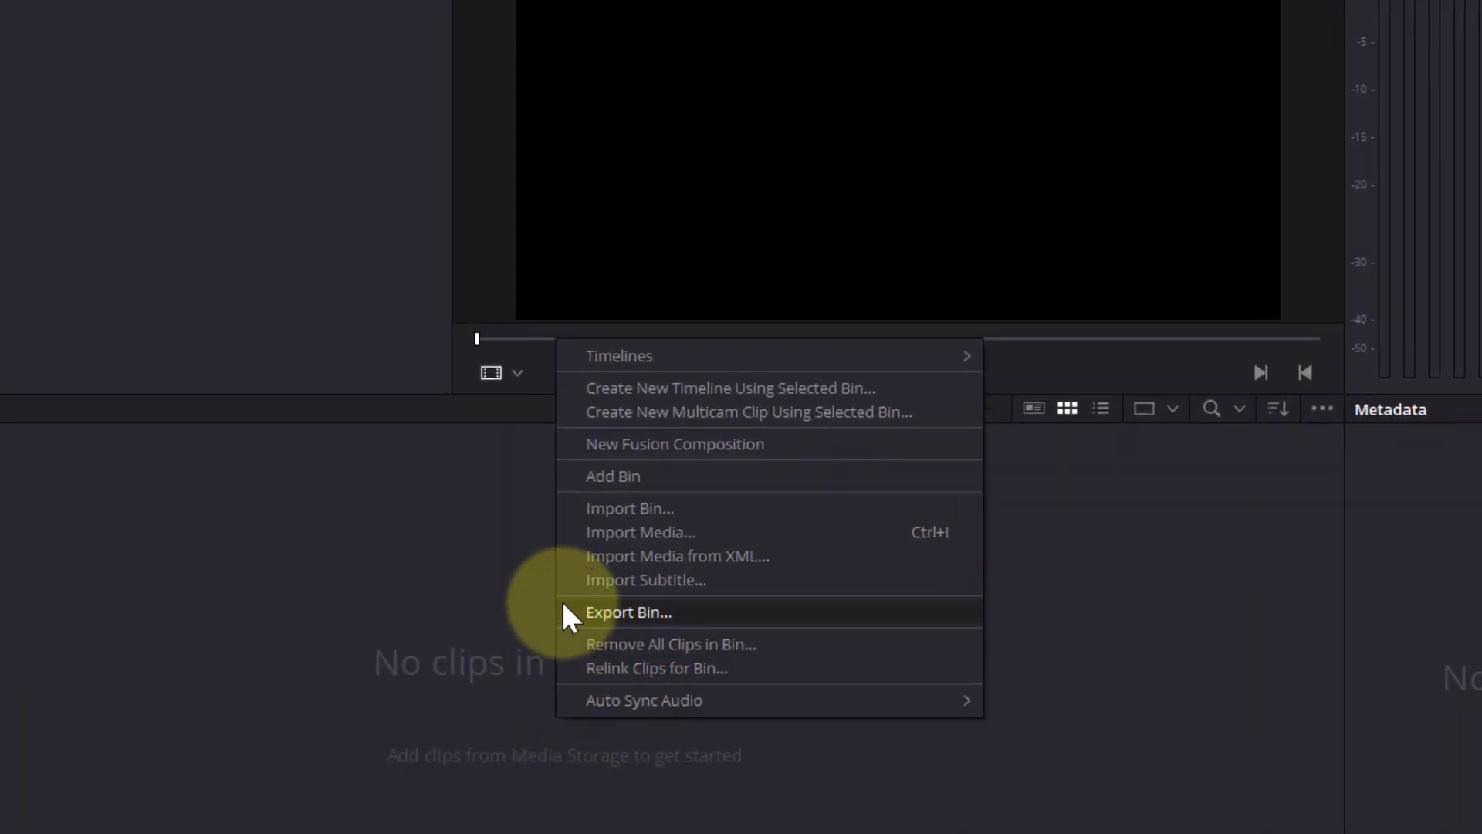
left_click(580, 531)
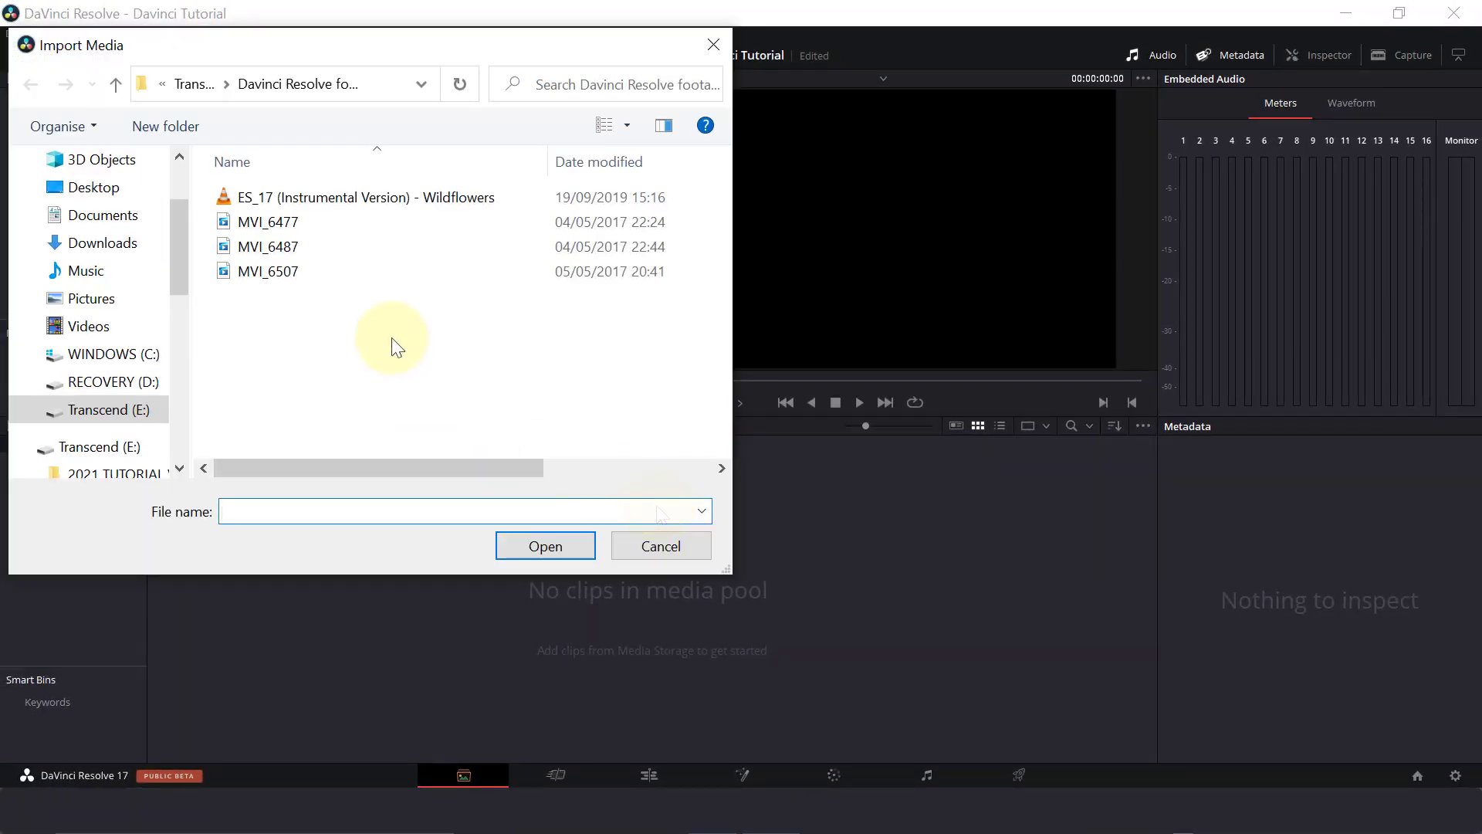
left_click(372, 272, "ctrl")
left_click(373, 252, "ctrl")
left_click(377, 218, "ctrl")
left_click(377, 196, "ctrl")
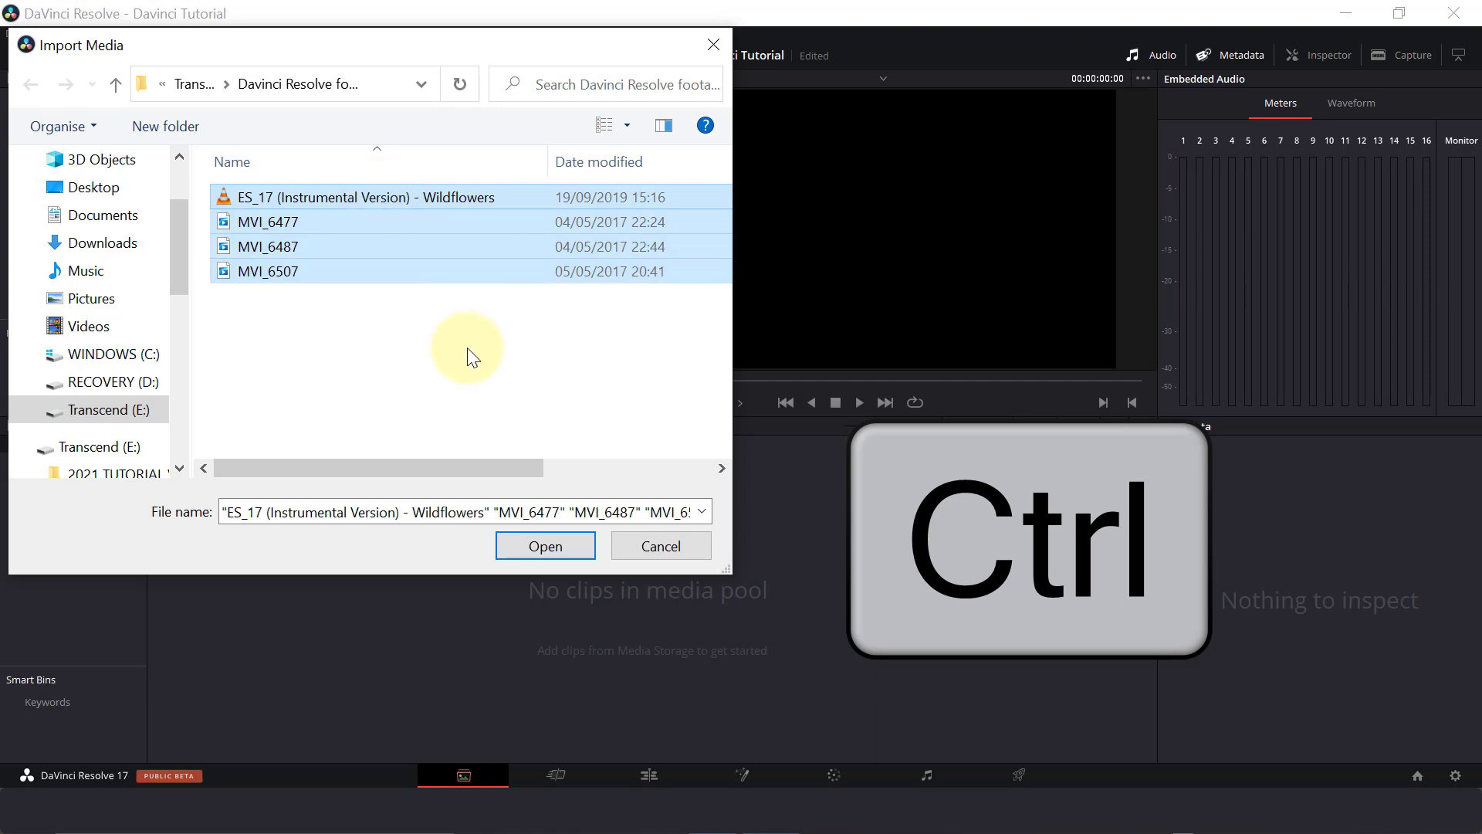
left_click(528, 548)
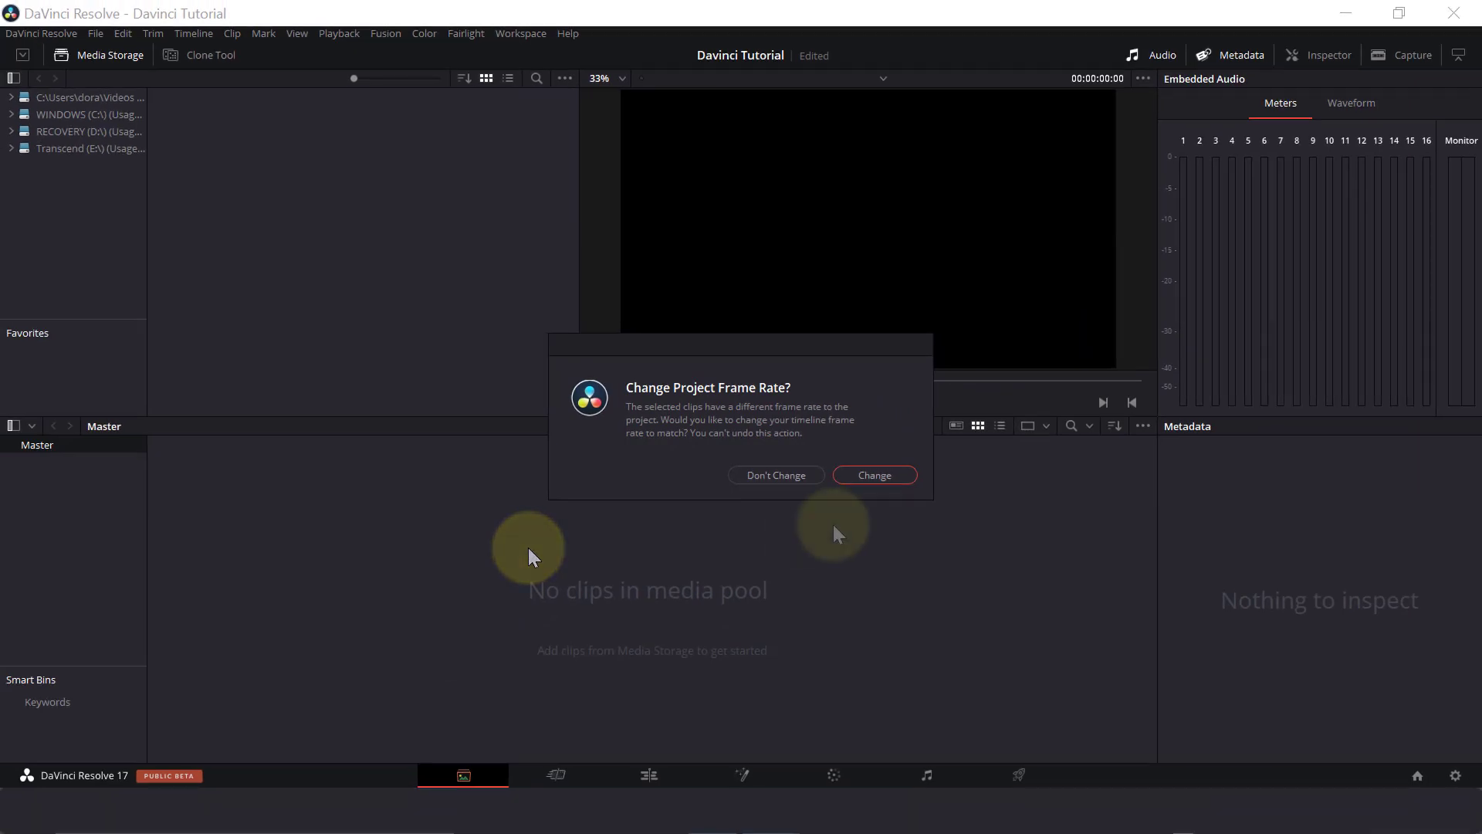
left_click(846, 476)
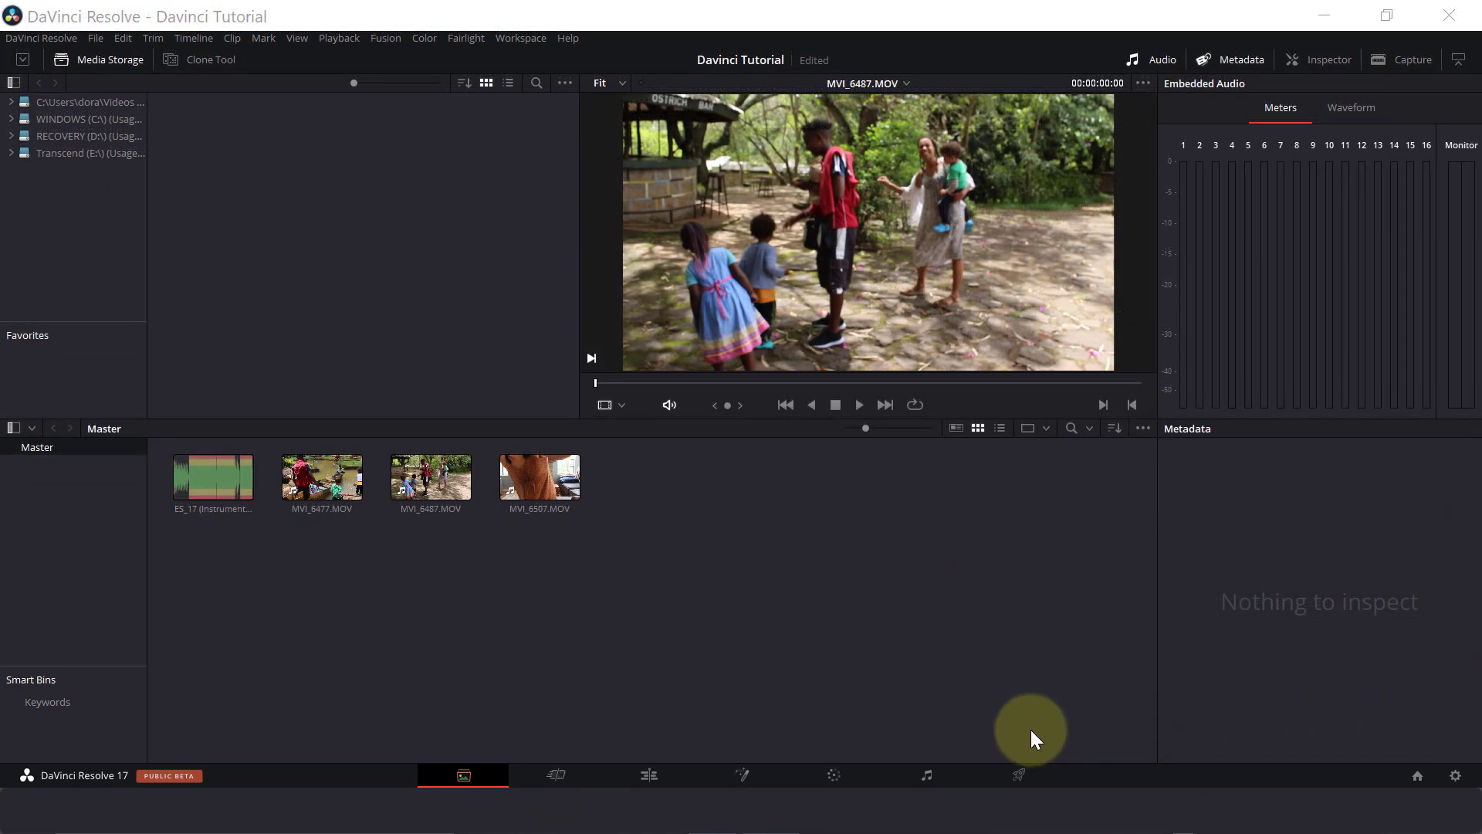
View Timeline 1 on the Cut page and switch to the Edit page
left_click(581, 770)
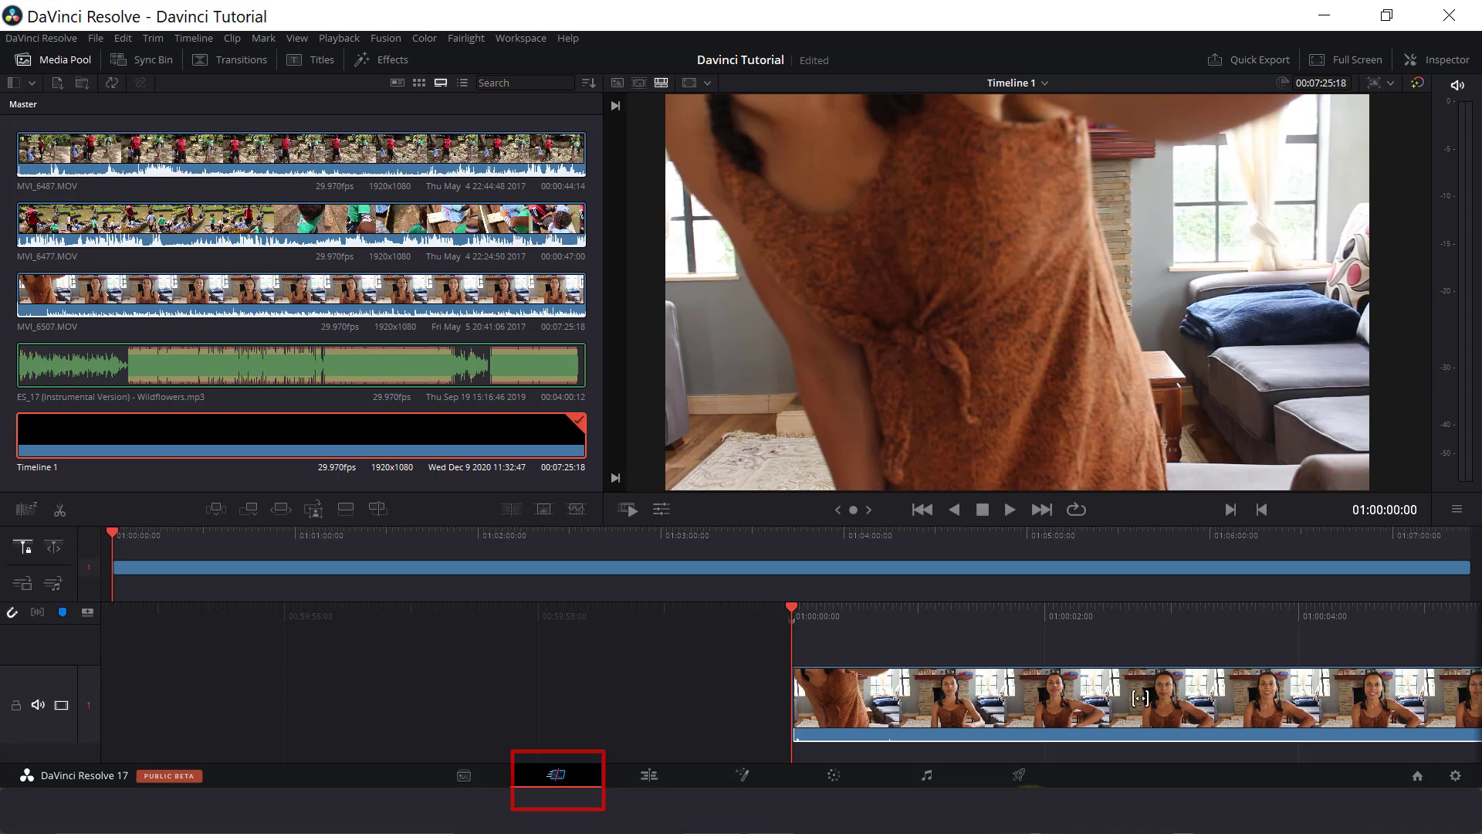
left_click(650, 775)
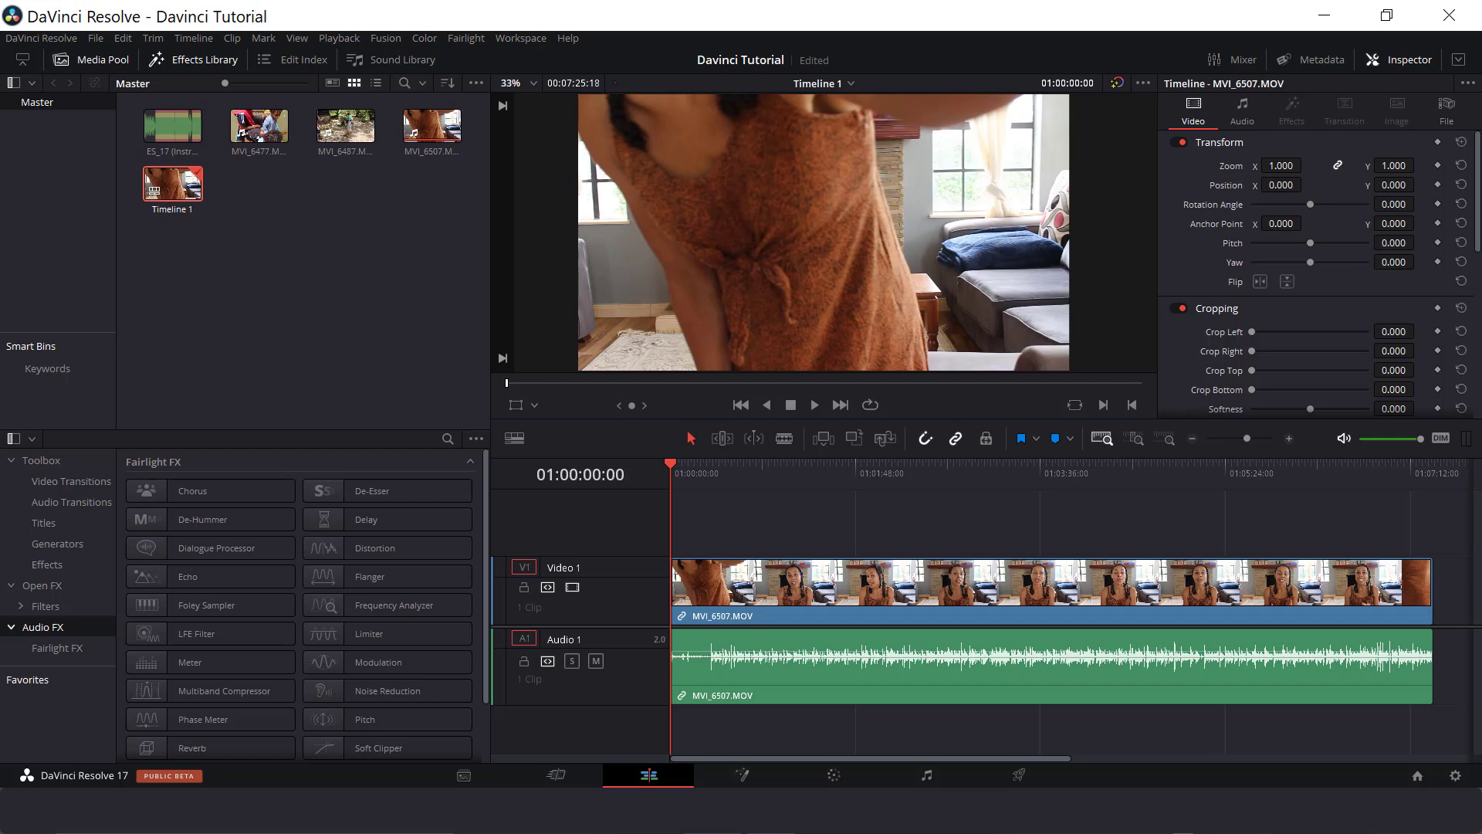
key("Delete")
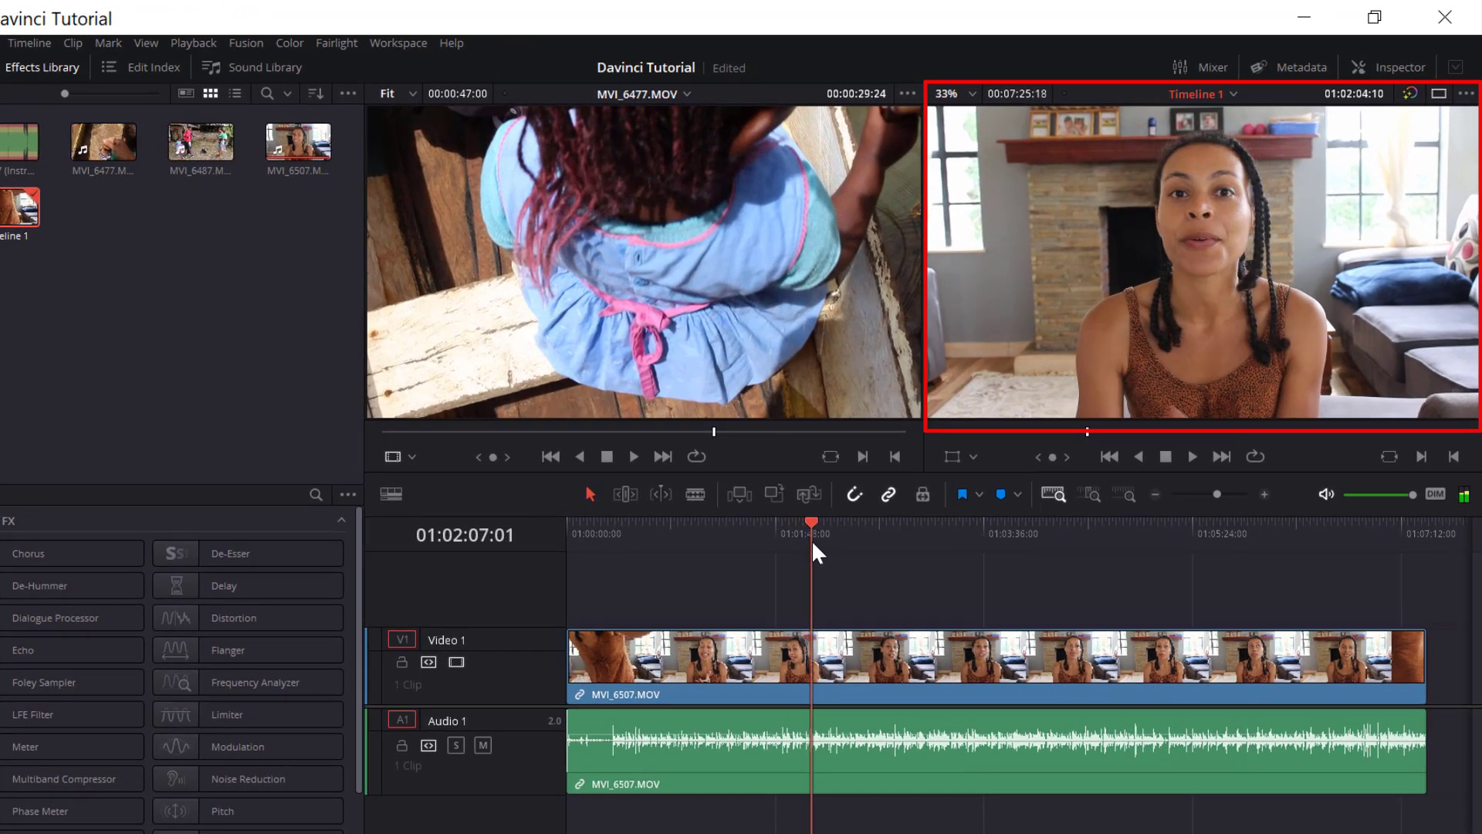
Scrub through Timeline 1, return the playhead to about 01:00:13:15, and toggle the Inspector
left_click_drag(818, 542, 849, 541)
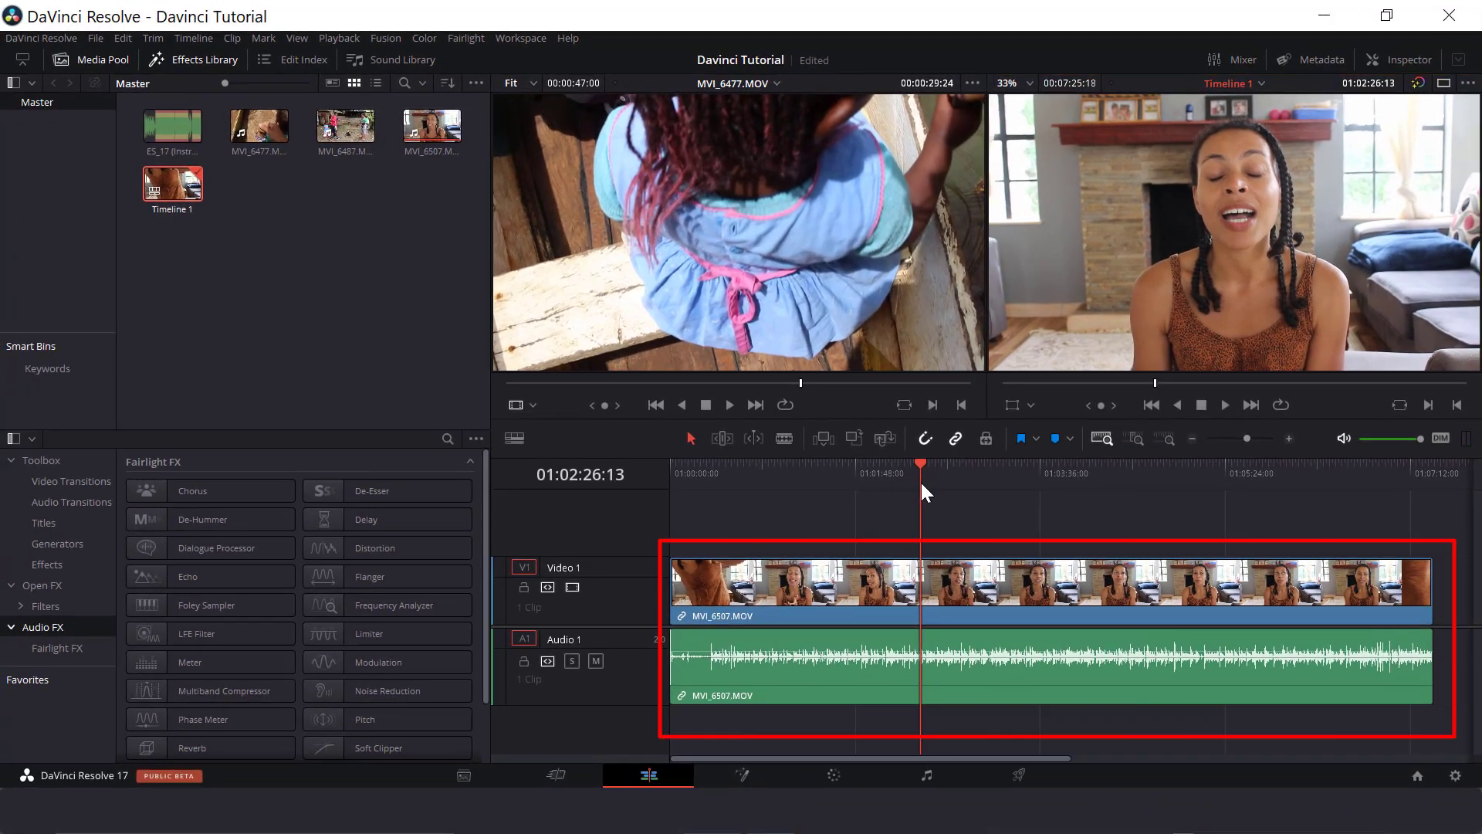
left_click_drag(920, 477, 697, 473)
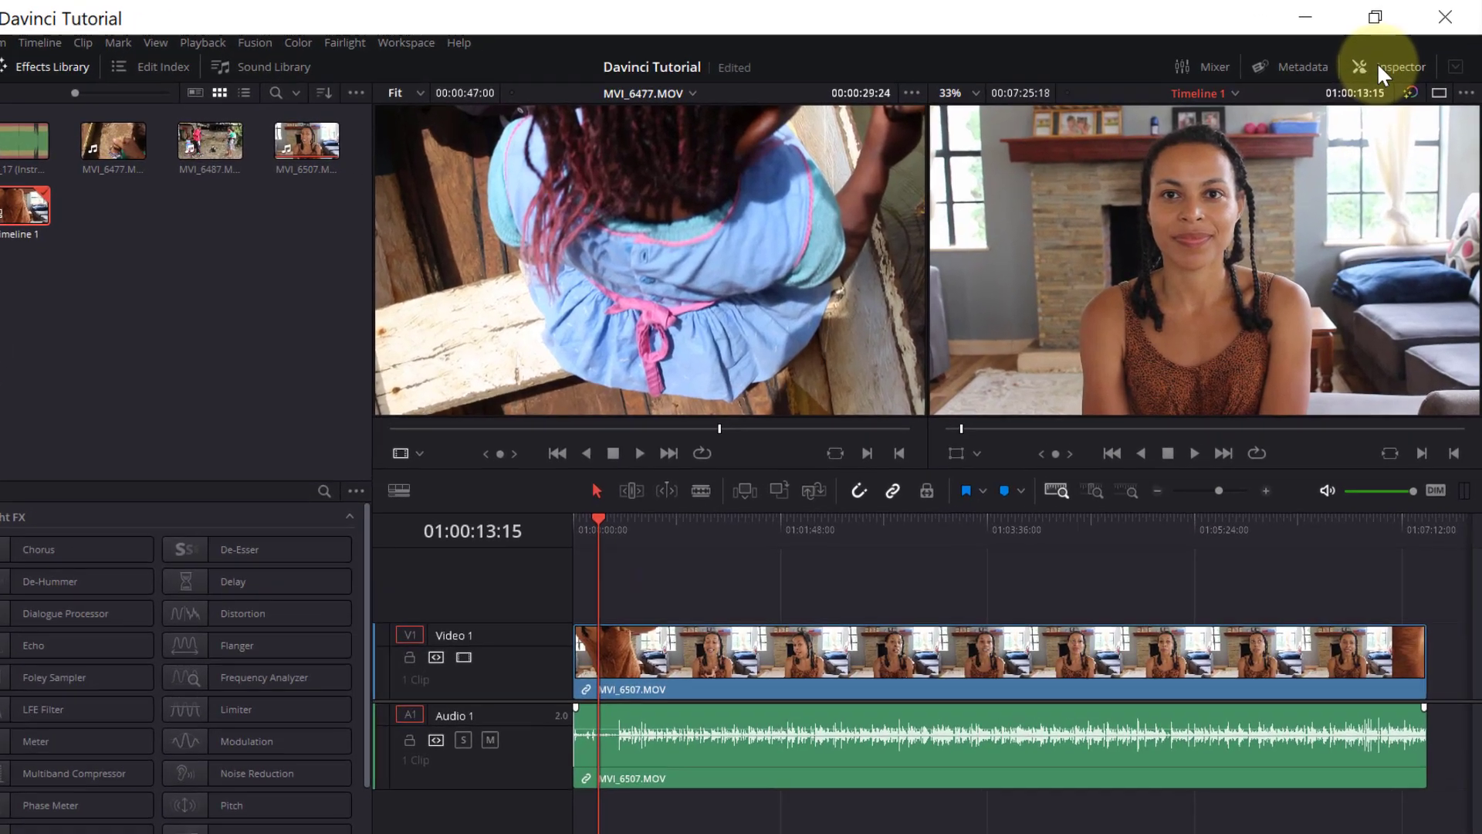
left_click(1379, 68)
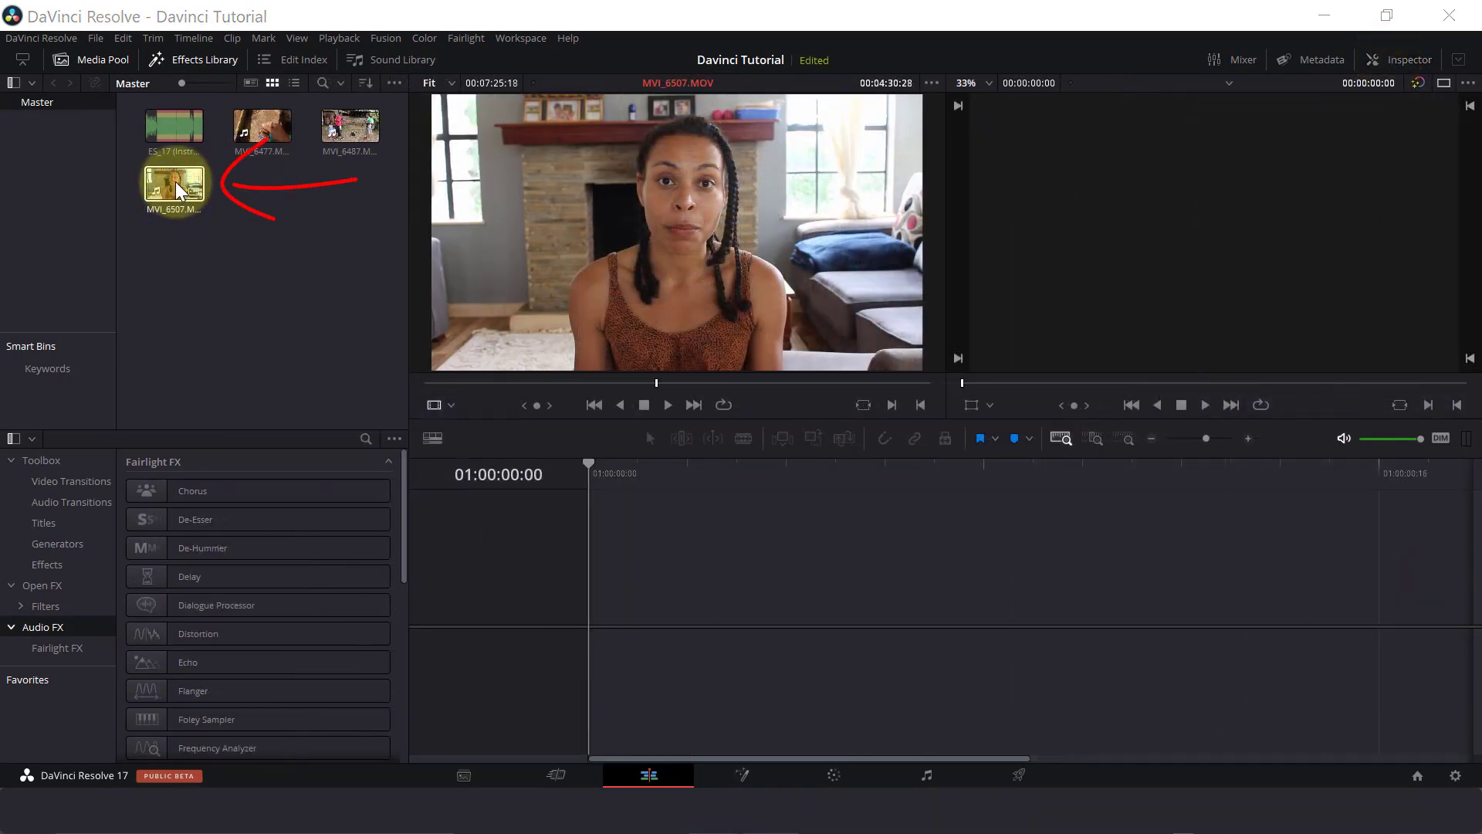
Place the MVI_6507.MOV clip at the start of the empty timeline and preview it, pausing and resuming playback
mouse_move(175, 183)
left_mouse_down()
mouse_move(279, 346)
mouse_move(360, 387)
mouse_move(621, 628)
mouse_move(591, 628)
left_mouse_up()
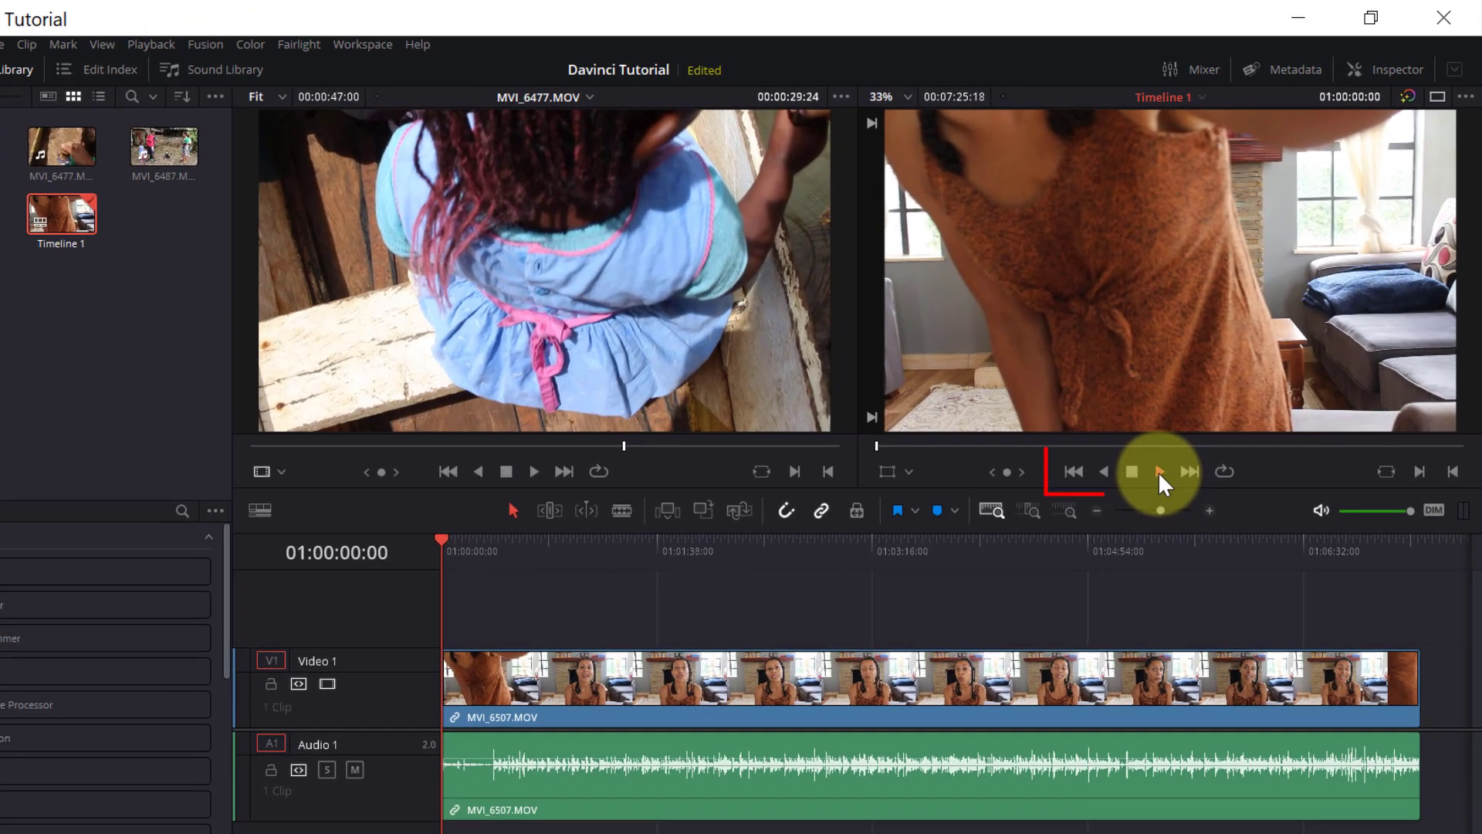
left_click(1158, 471)
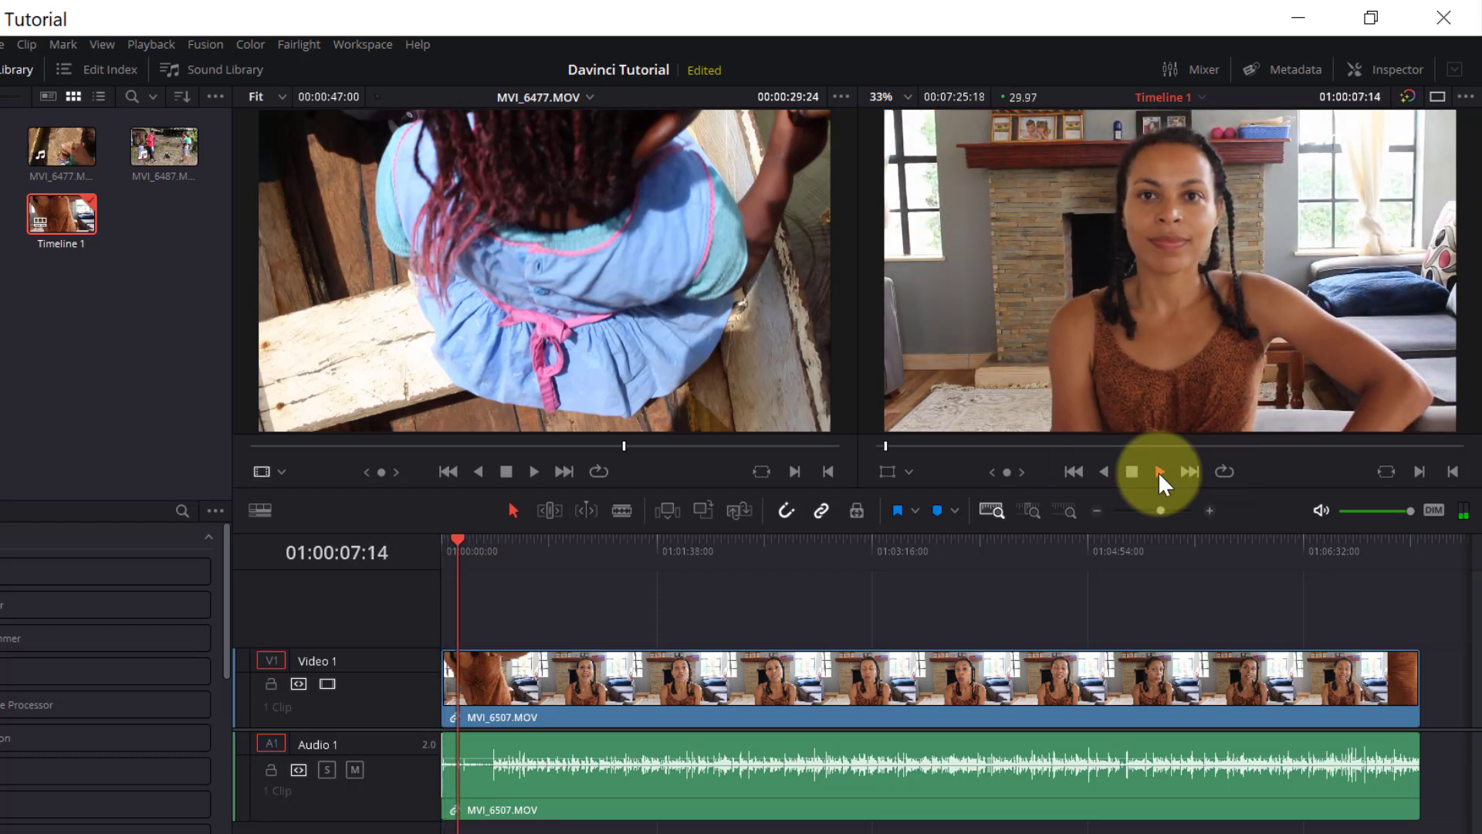
key("space")
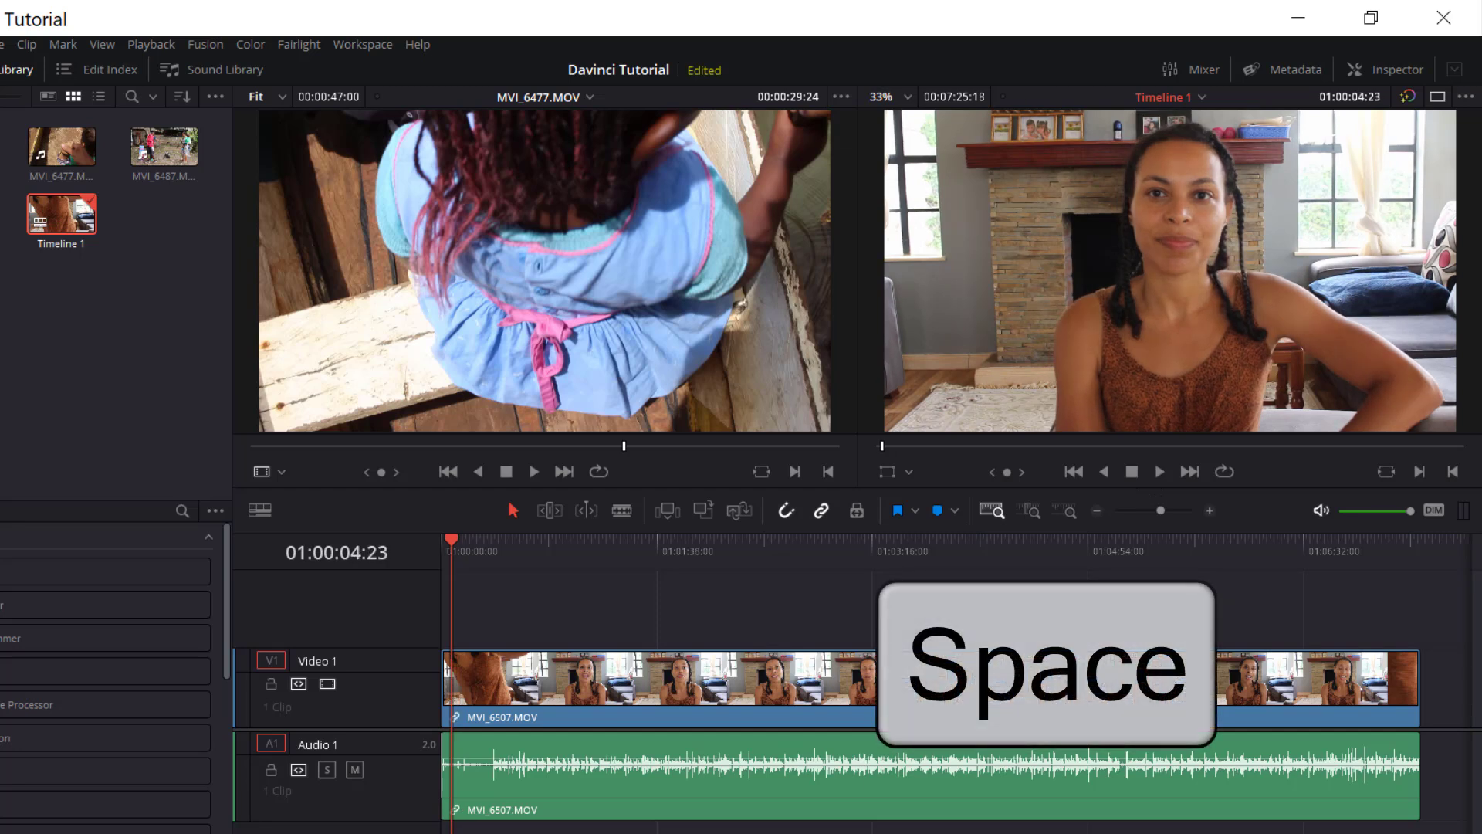
key("space")
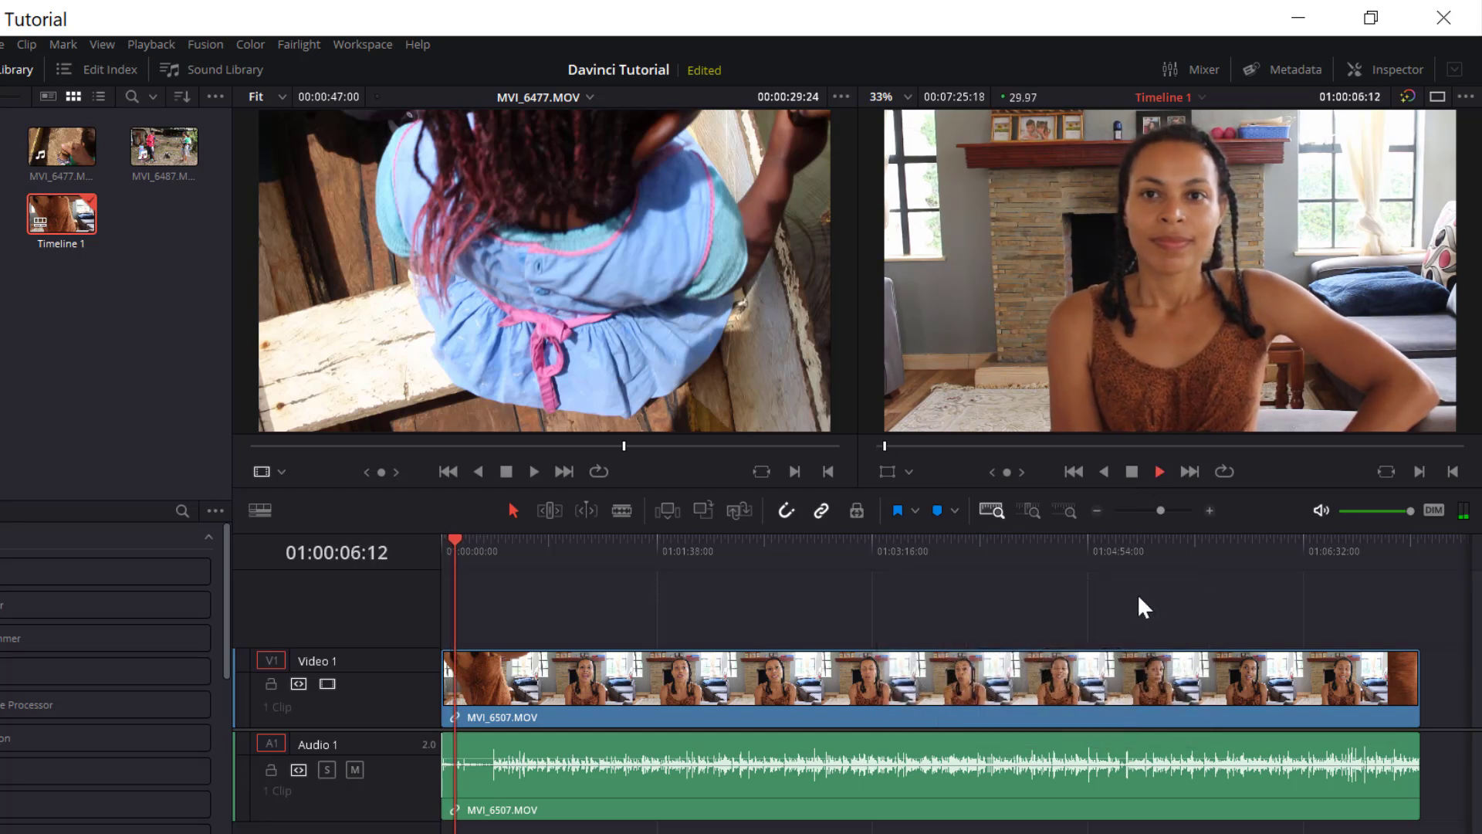
Zoom the timeline out slightly
left_click(1159, 509)
left_click_drag(1159, 510, 1142, 513)
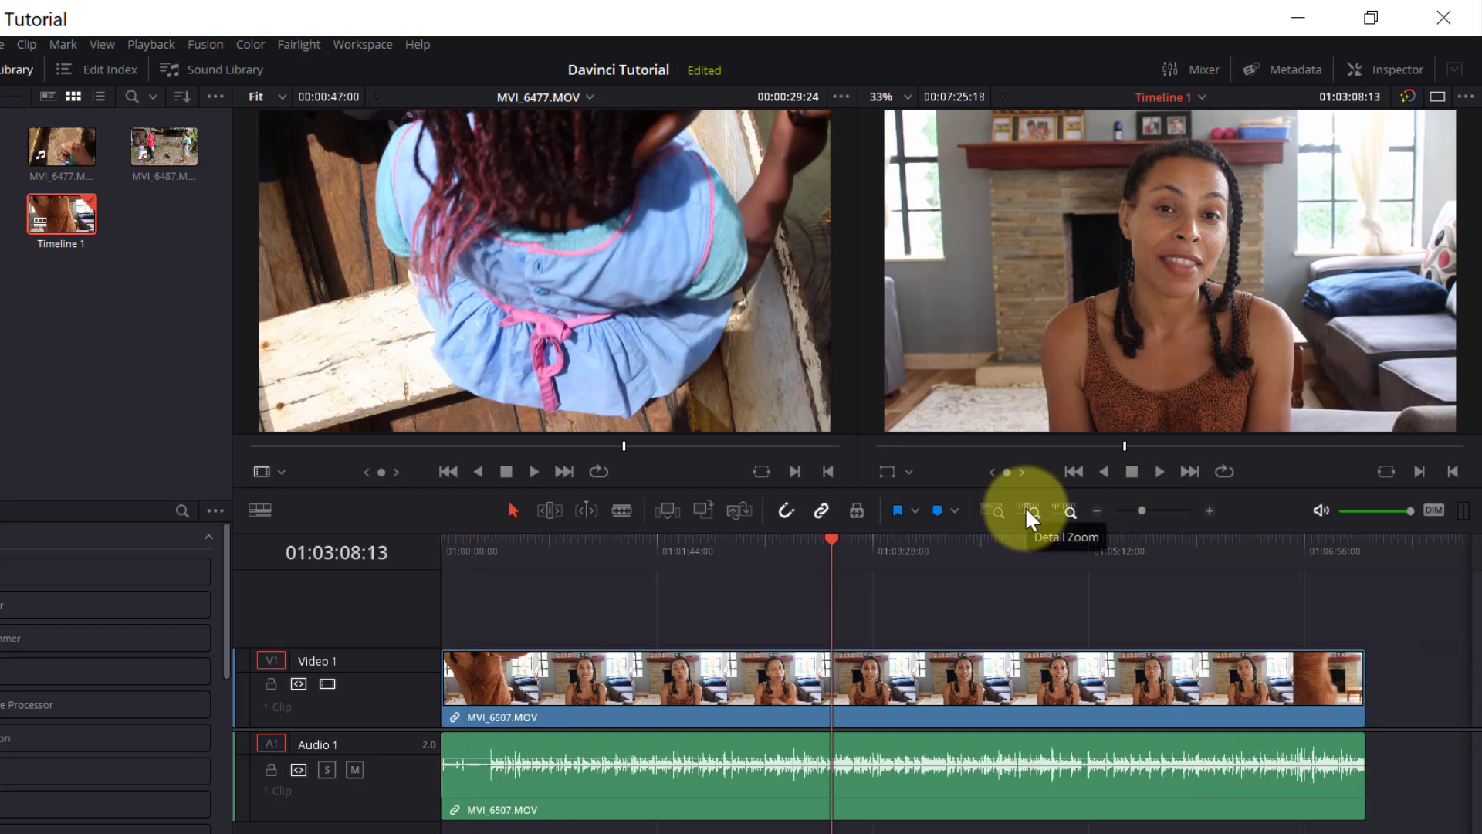
Zoom the timeline into detail around the playhead and return it to the full extent of the clip
left_click(1027, 510)
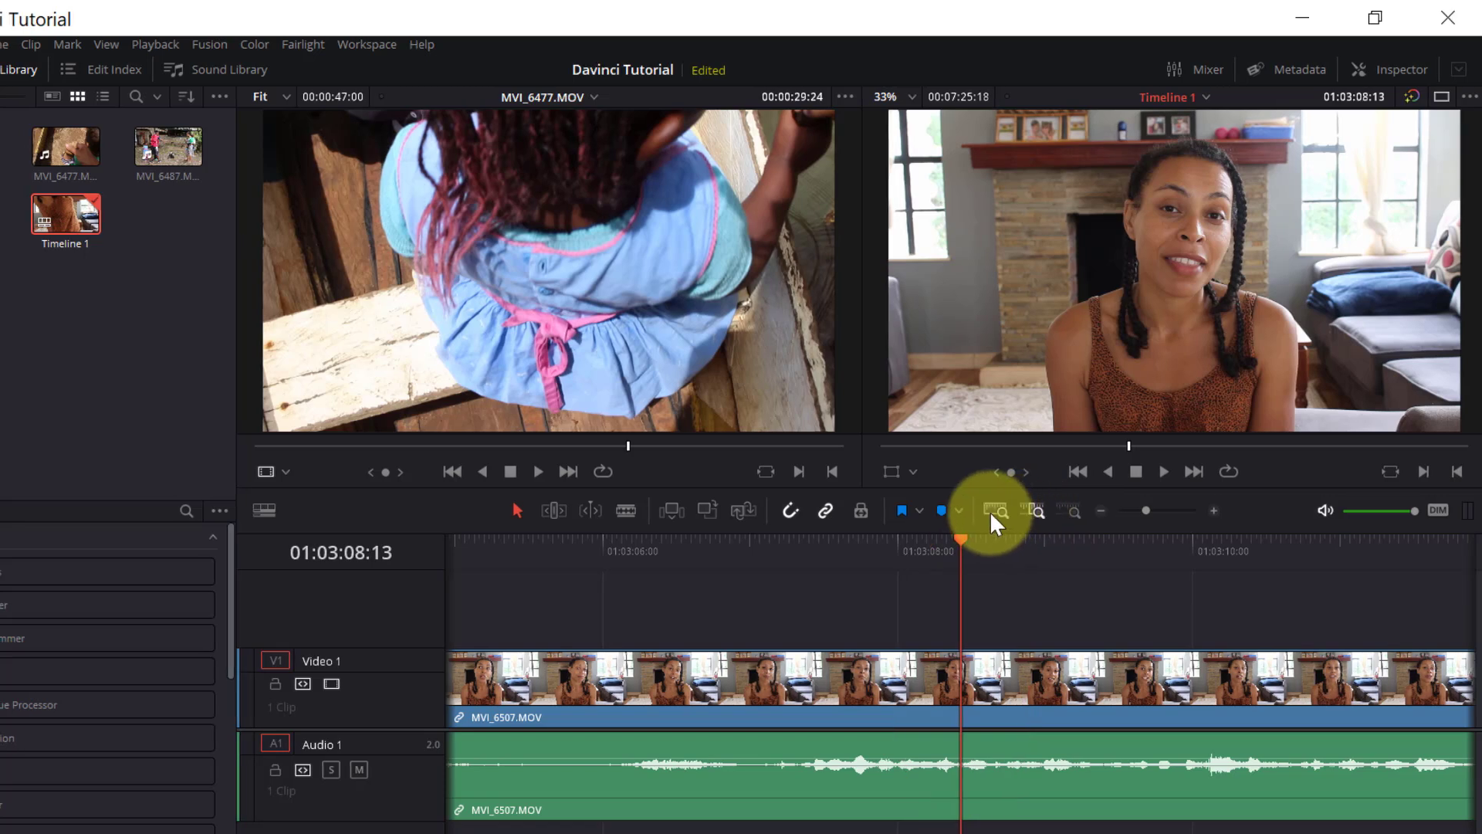
left_click(991, 511)
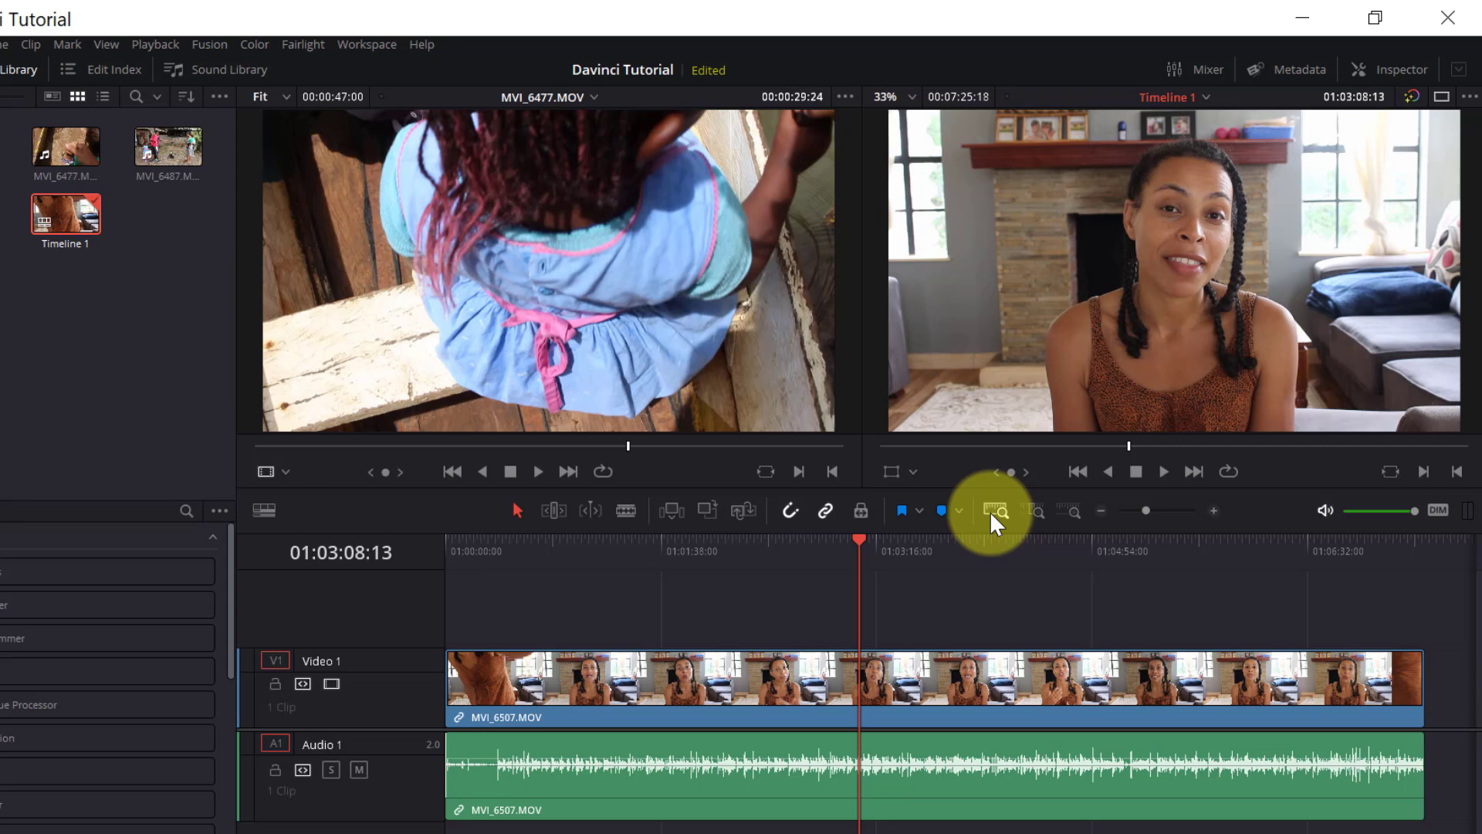
Turn the audio waveforms off and on again in the timeline view options
left_click(264, 510)
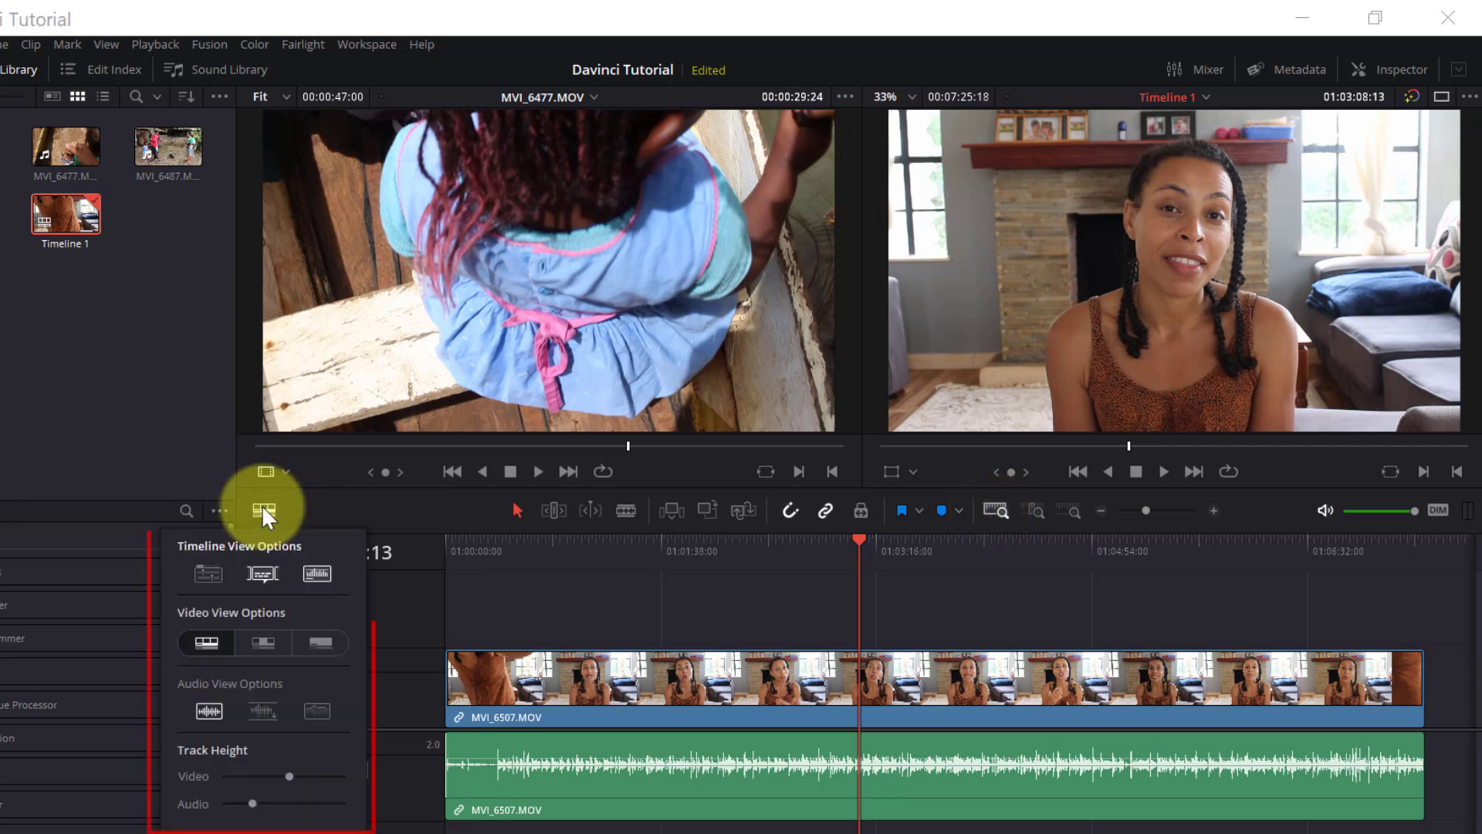
left_click(320, 582)
left_click(321, 573)
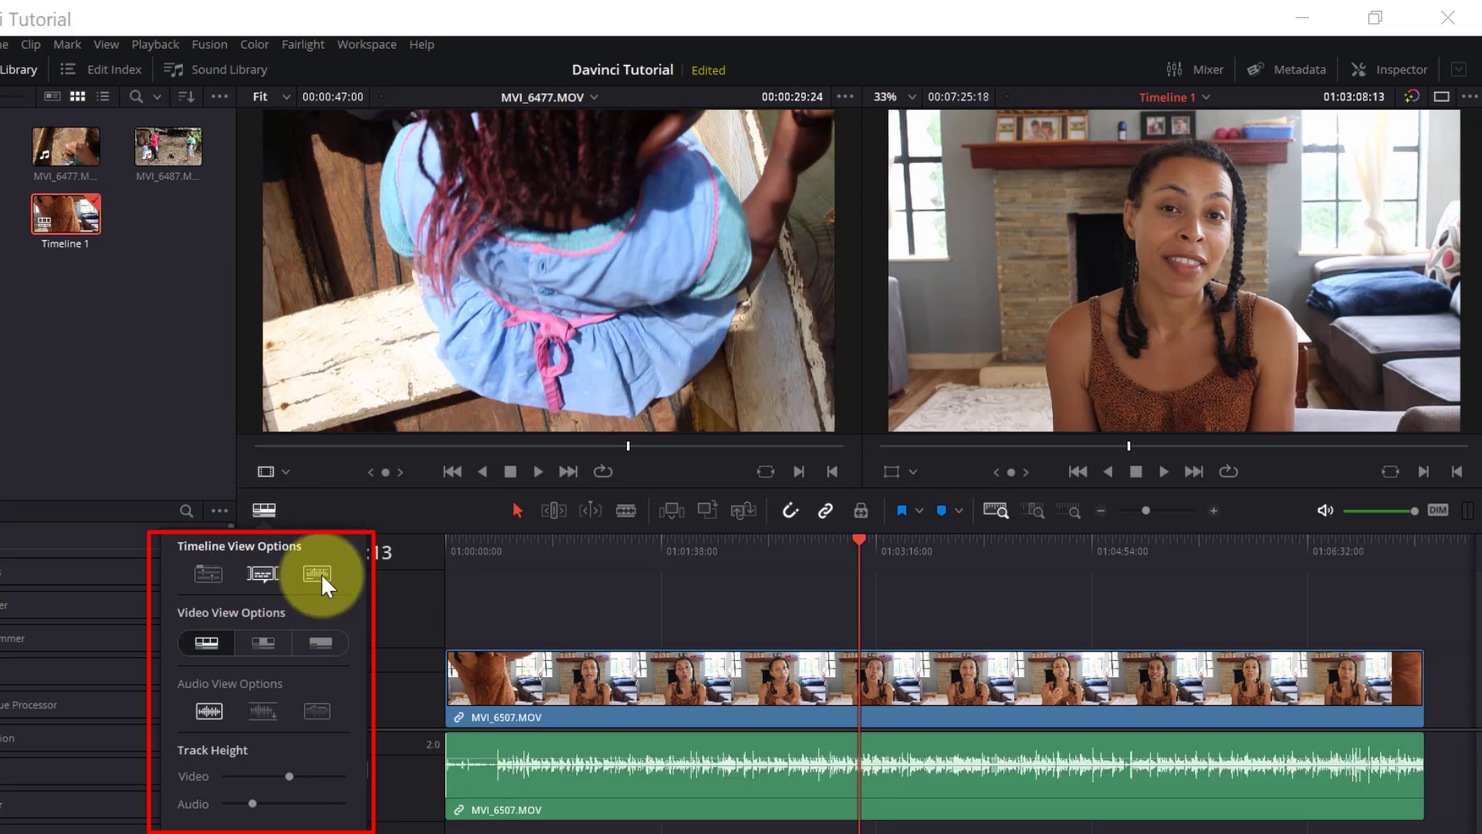
left_click(321, 573)
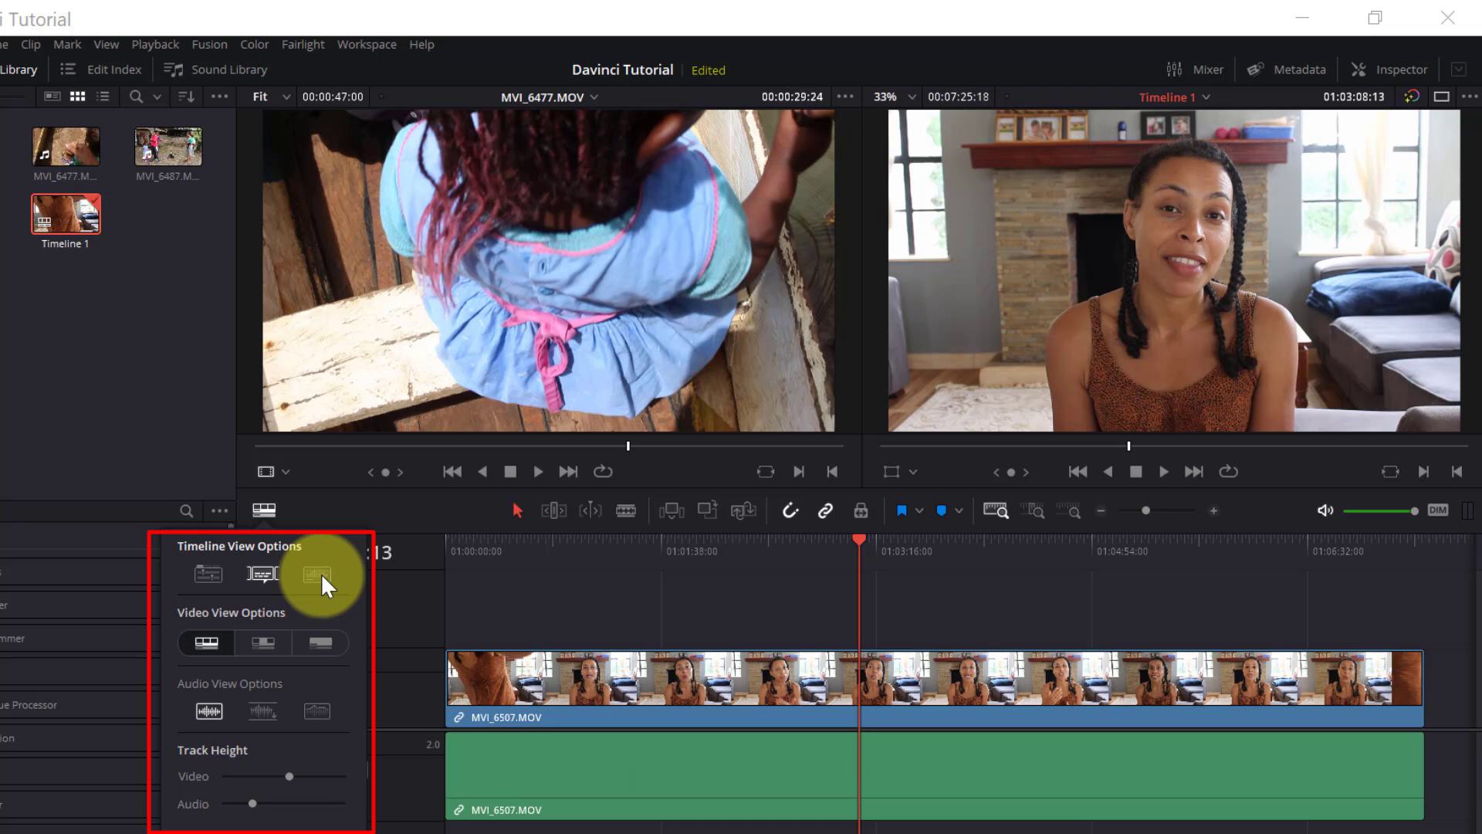
left_click(321, 573)
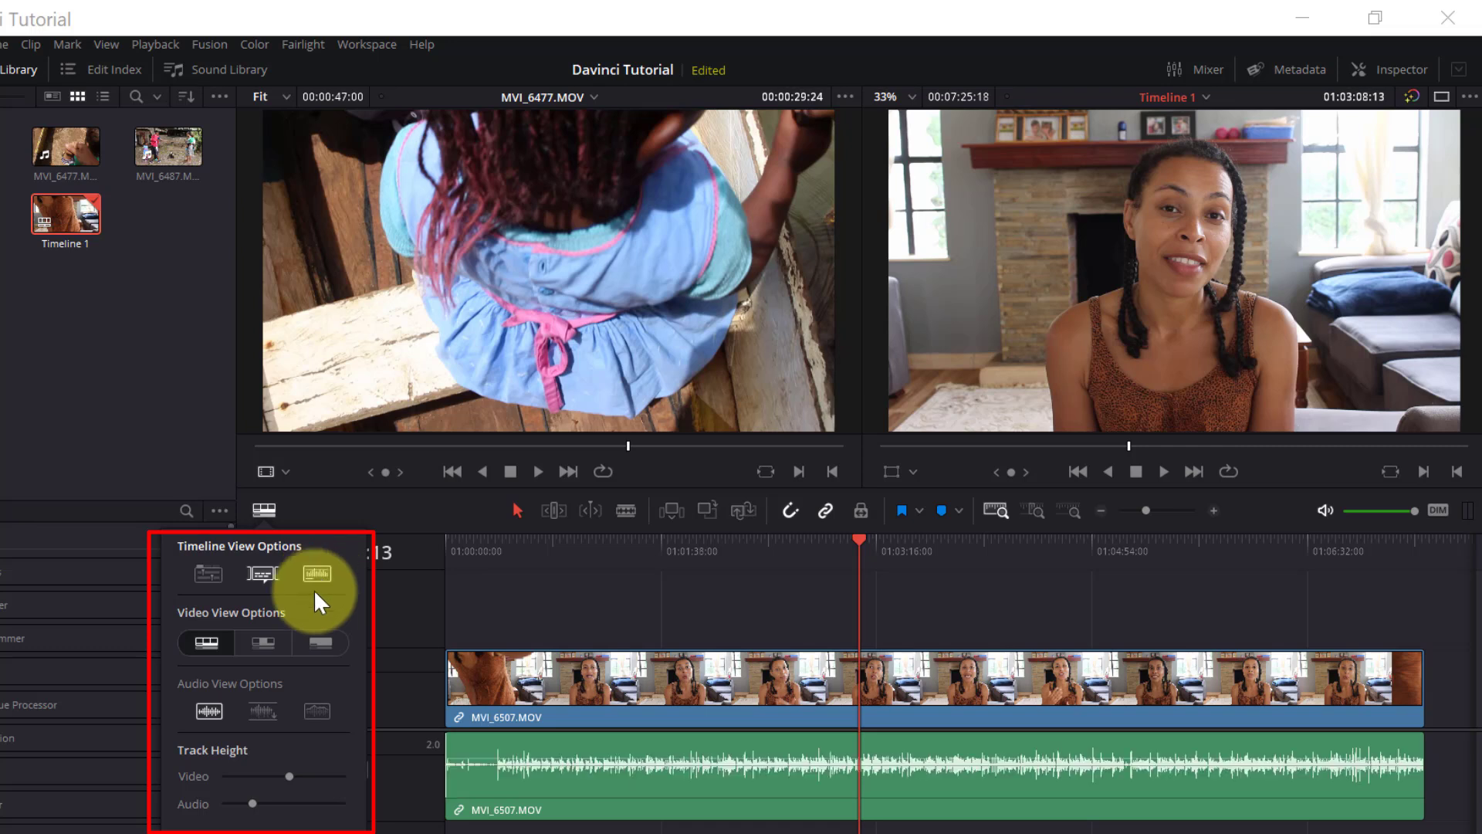
Try the video thumbnail and audio waveform display styles, keeping the filmstrip view and turning on the waveform border
left_click(262, 645)
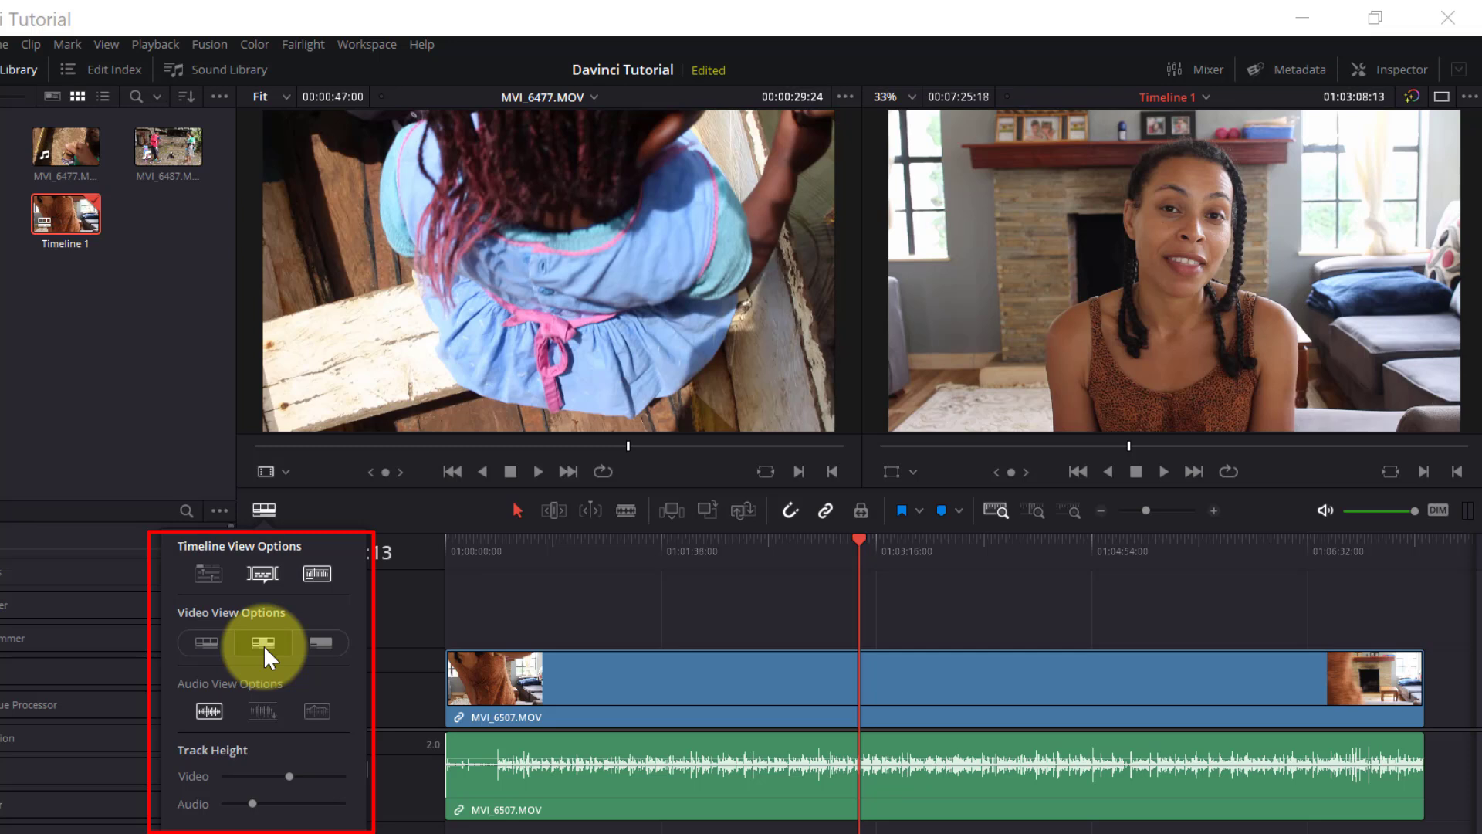
left_click(320, 645)
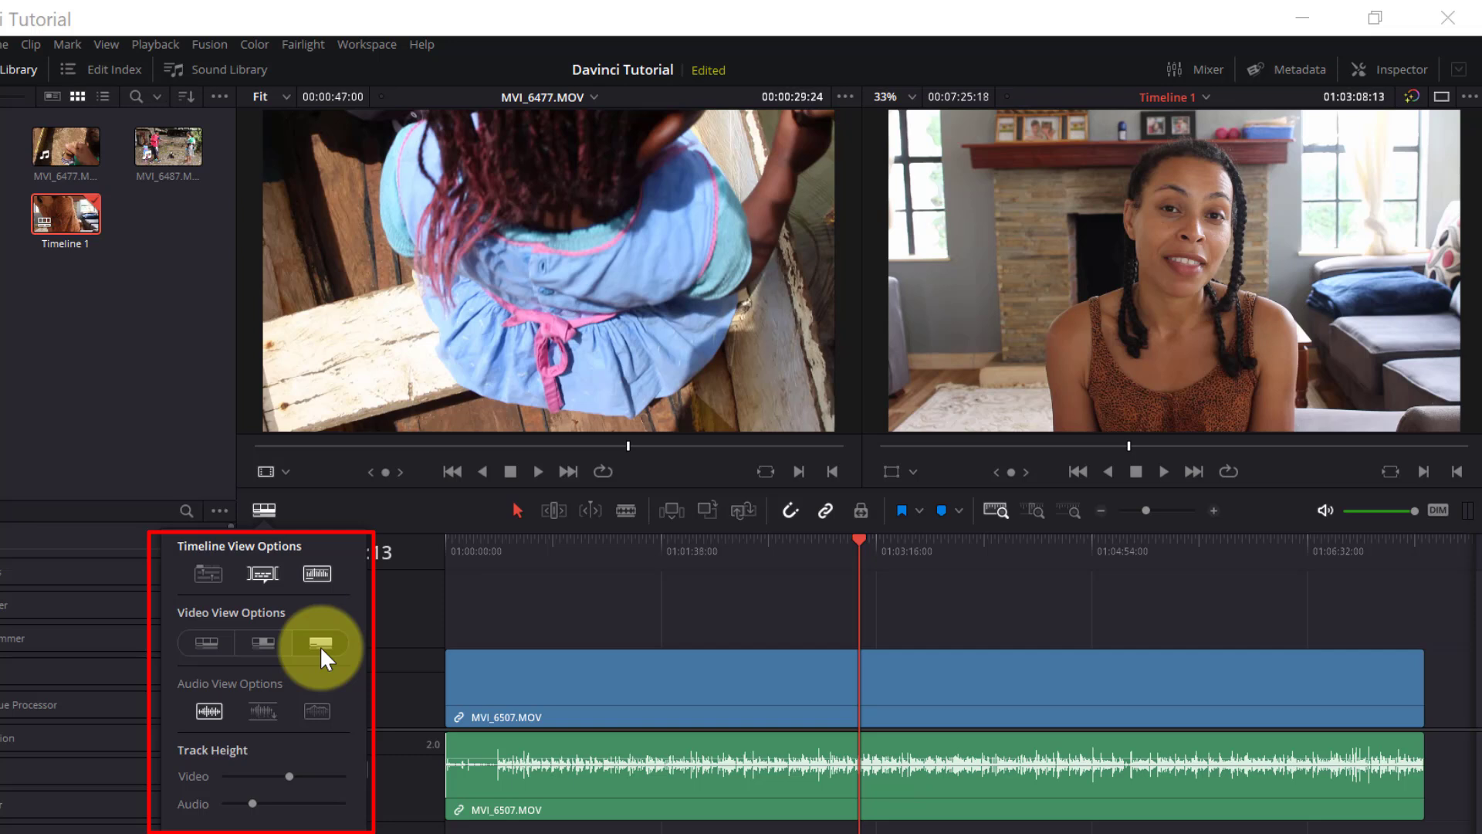
left_click(261, 716)
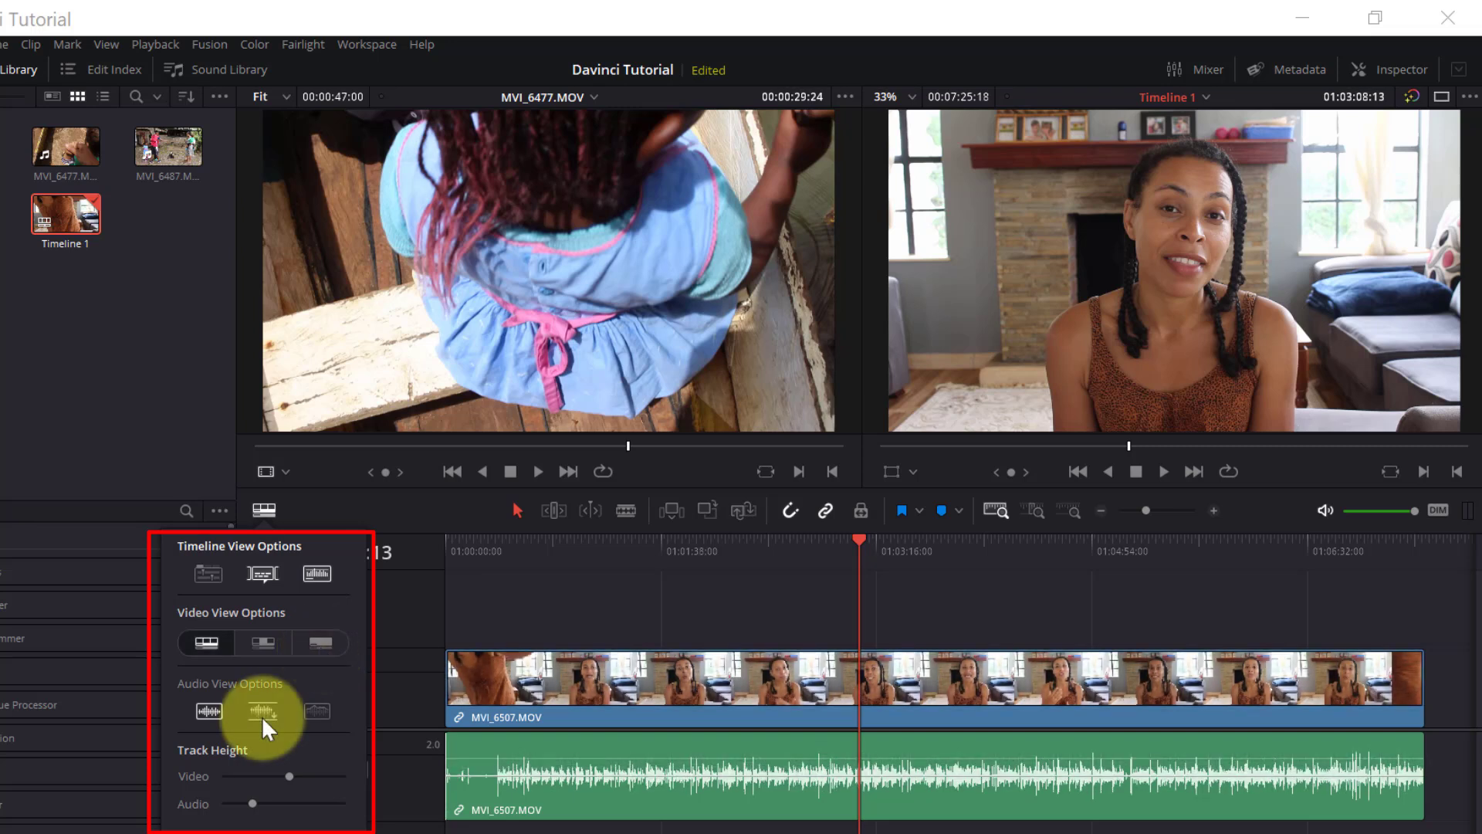
left_click(315, 711)
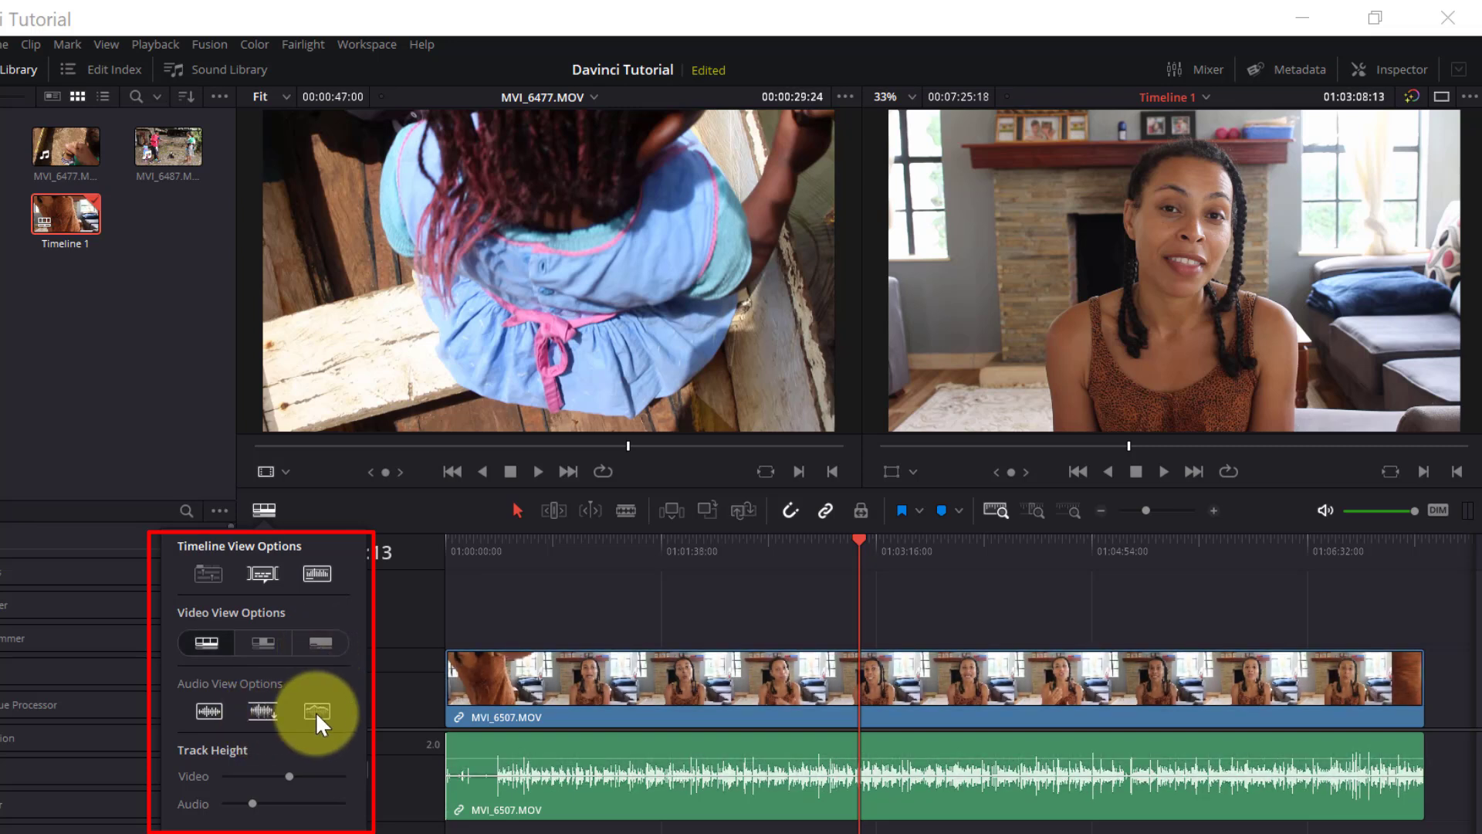
left_click(299, 710)
left_click(249, 712)
Slightly adjust the height of the video and audio tracks
mouse_move(290, 776)
left_mouse_down()
mouse_move(270, 775)
mouse_move(287, 775)
left_mouse_up()
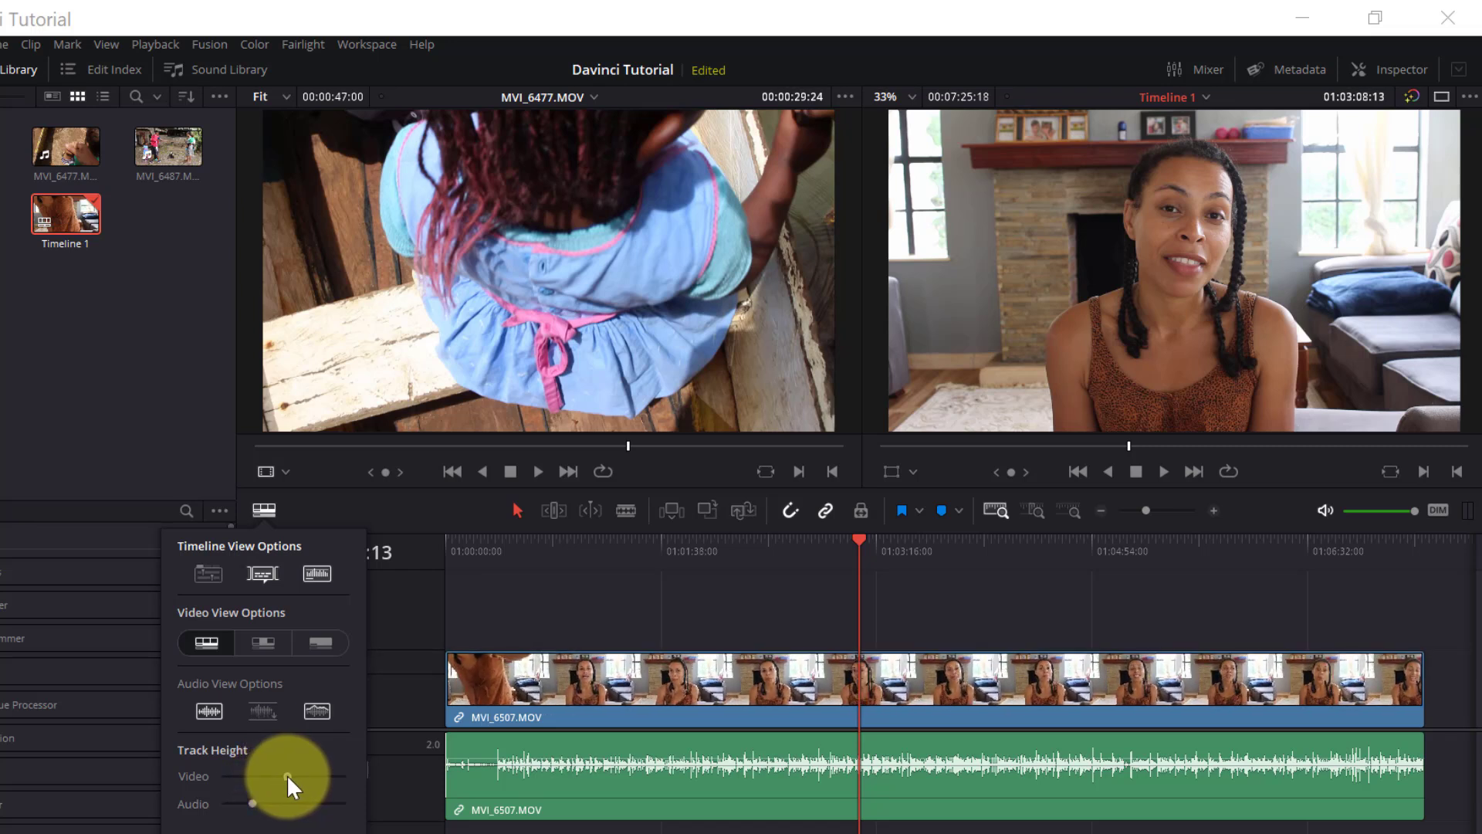
mouse_move(255, 802)
left_mouse_down()
mouse_move(236, 804)
mouse_move(252, 804)
left_mouse_up()
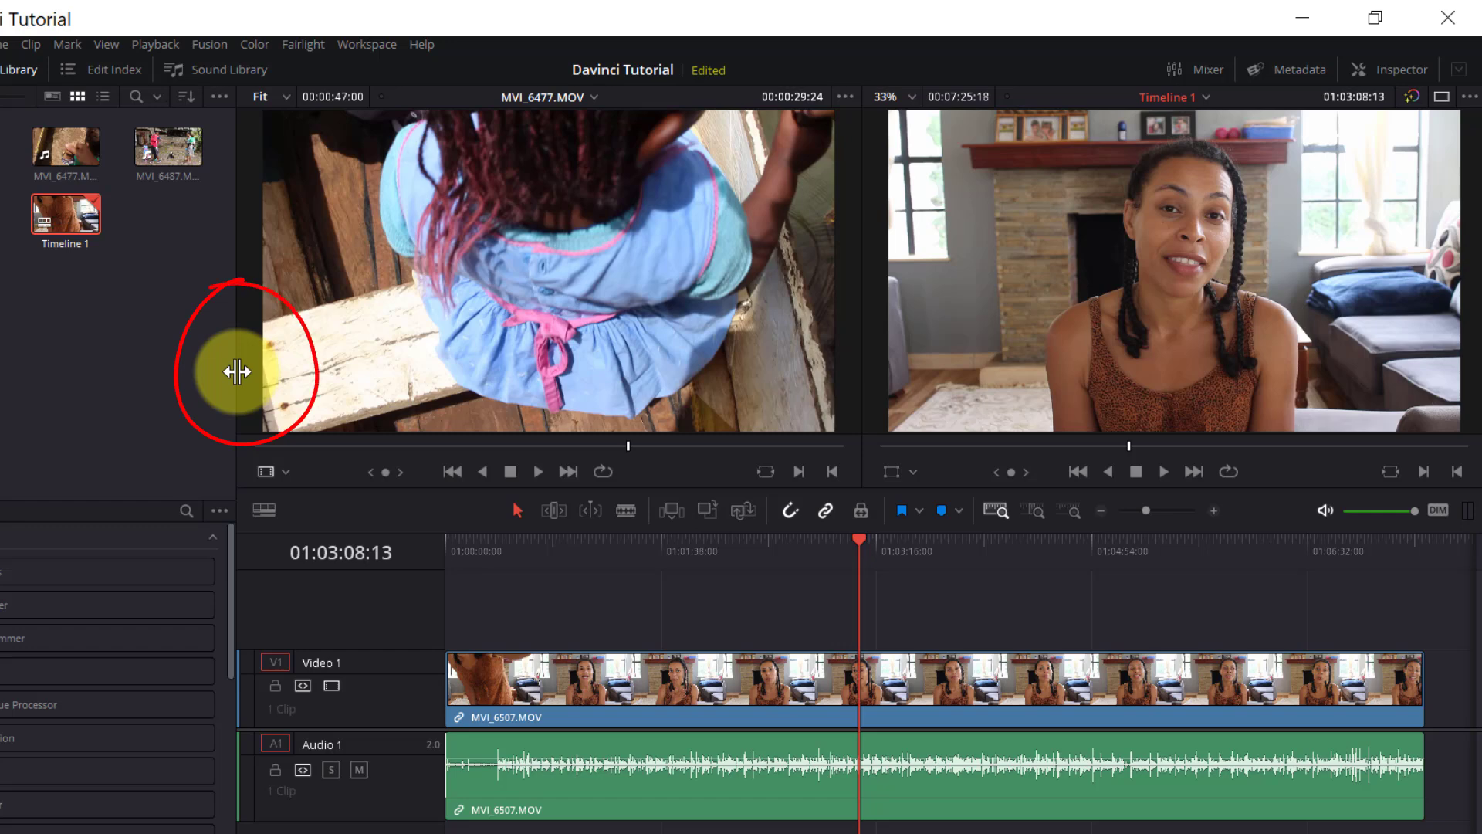
Widen the Media Pool and Effects Library area and narrow it again to enlarge the viewers and timeline
left_click_drag(237, 371, 434, 417)
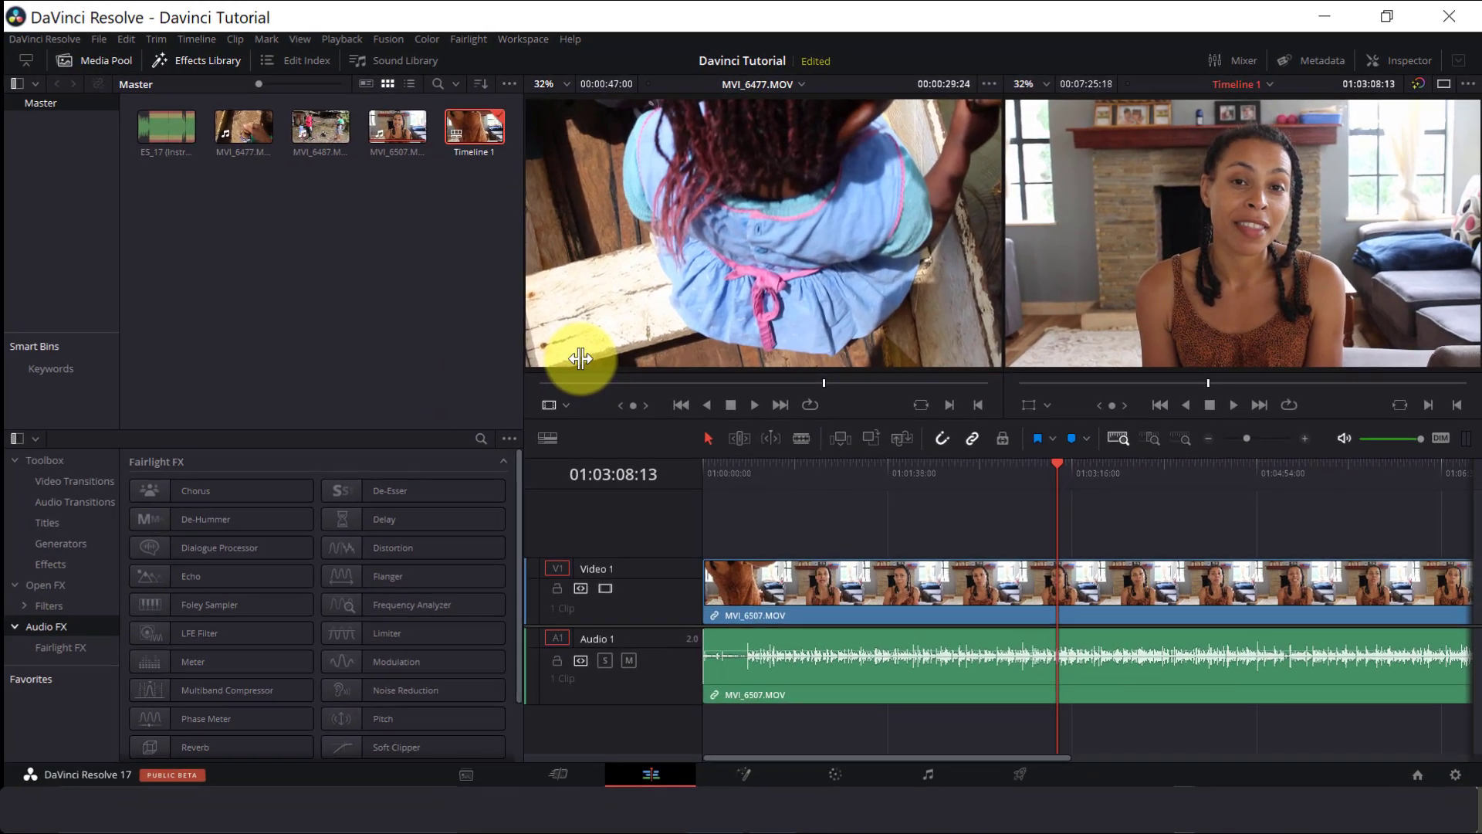
left_click_drag(580, 358, 251, 332)
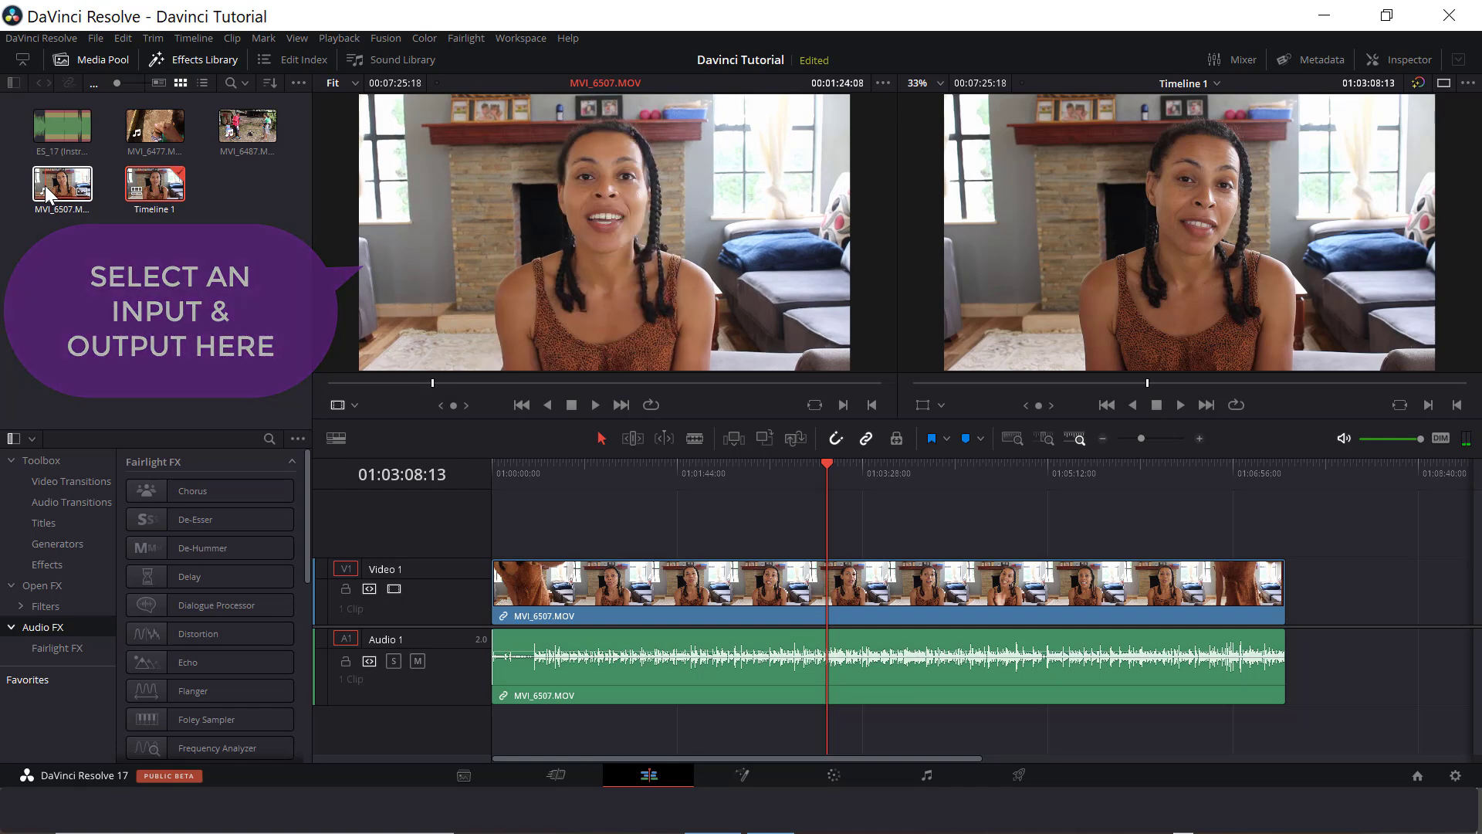
Try the Blade tool on the timeline and trim the start of the MVI_6507.MOV clip in selection mode
left_click(45, 185)
left_click(694, 437)
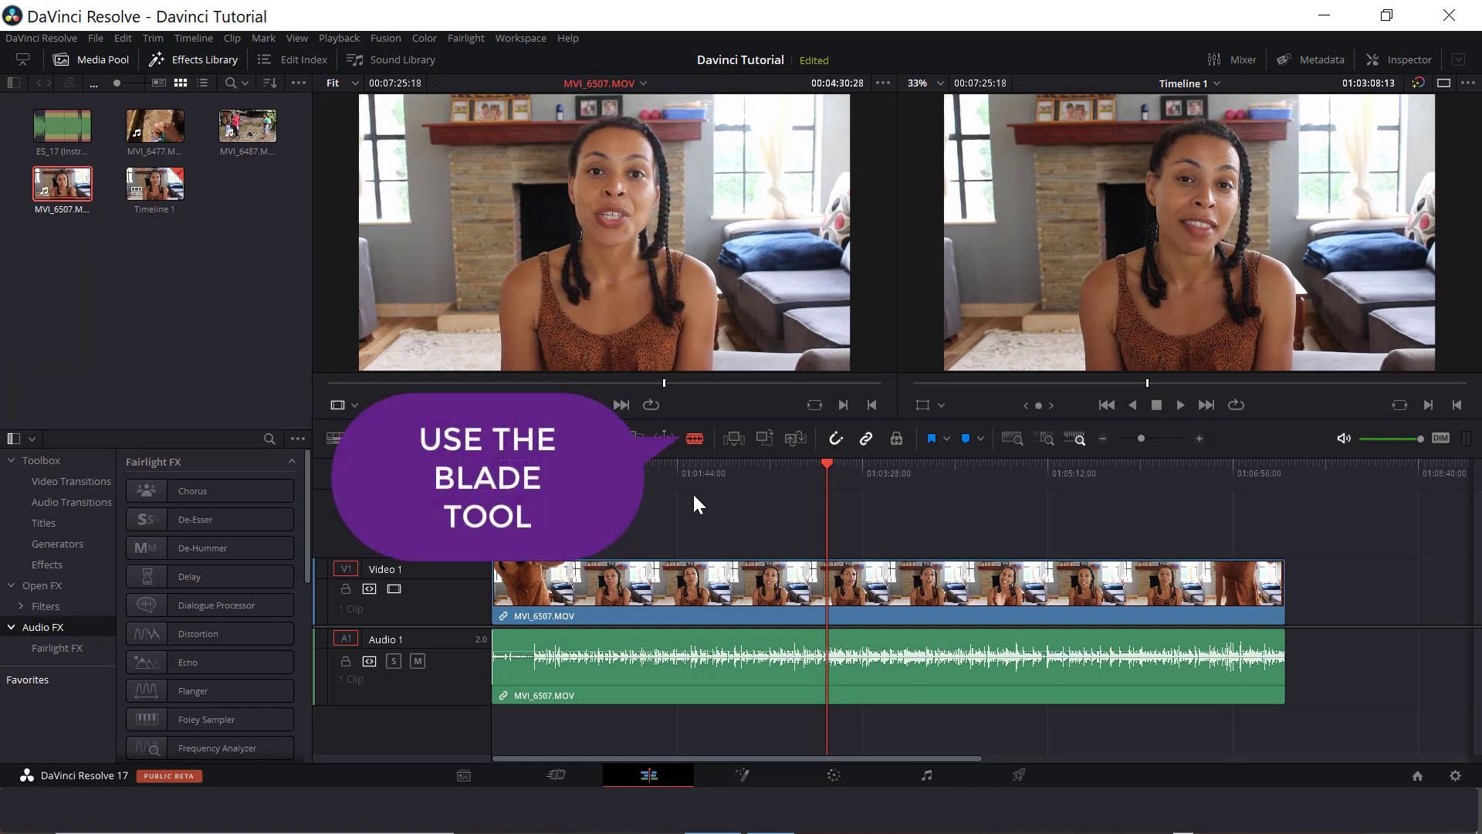
key("a")
left_click_drag(495, 583, 544, 586)
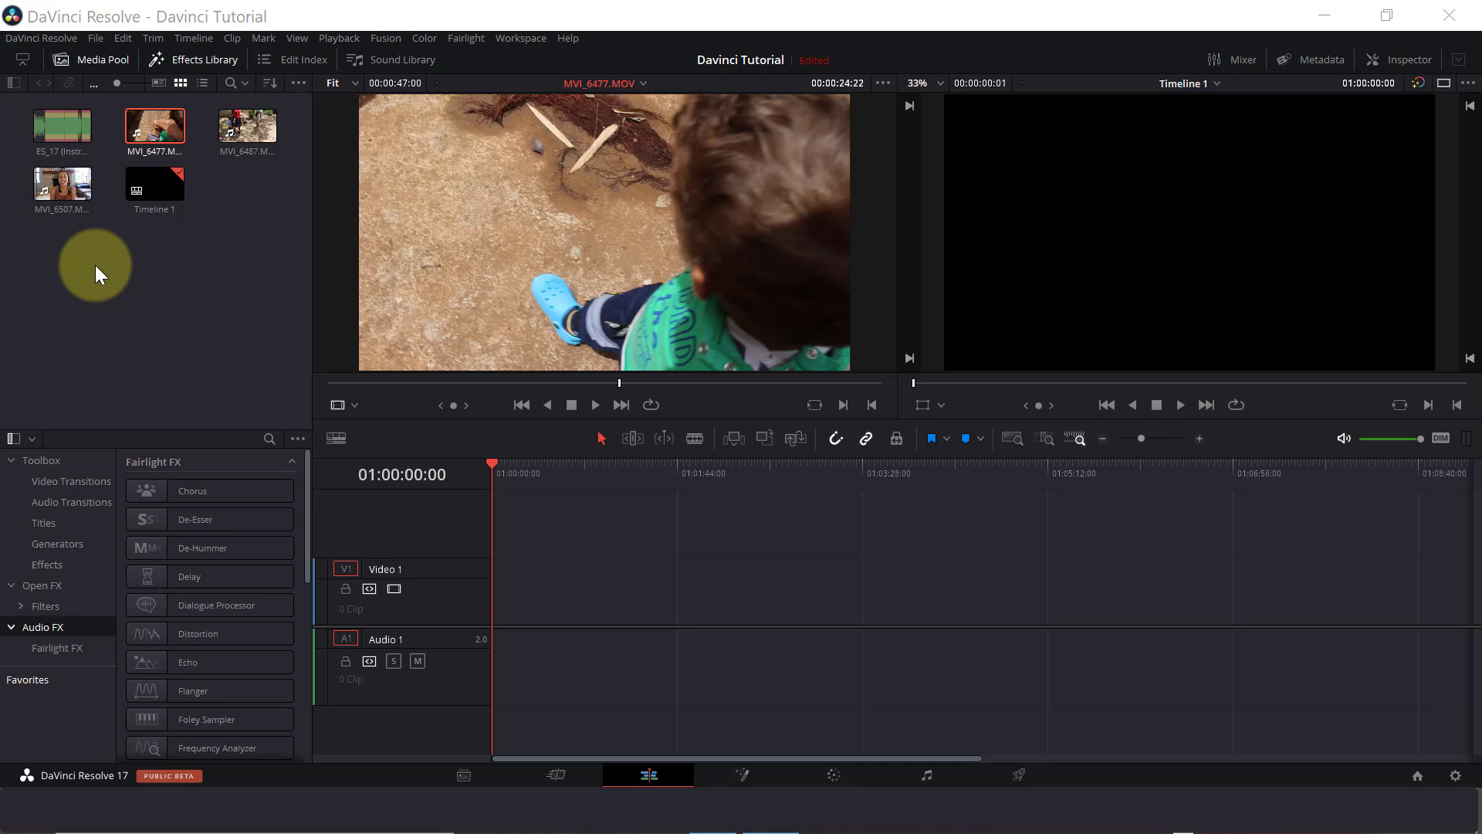
Load MVI_6507.MOV into the source viewer and mark an In point at 00:00:21:04
double_click(69, 189)
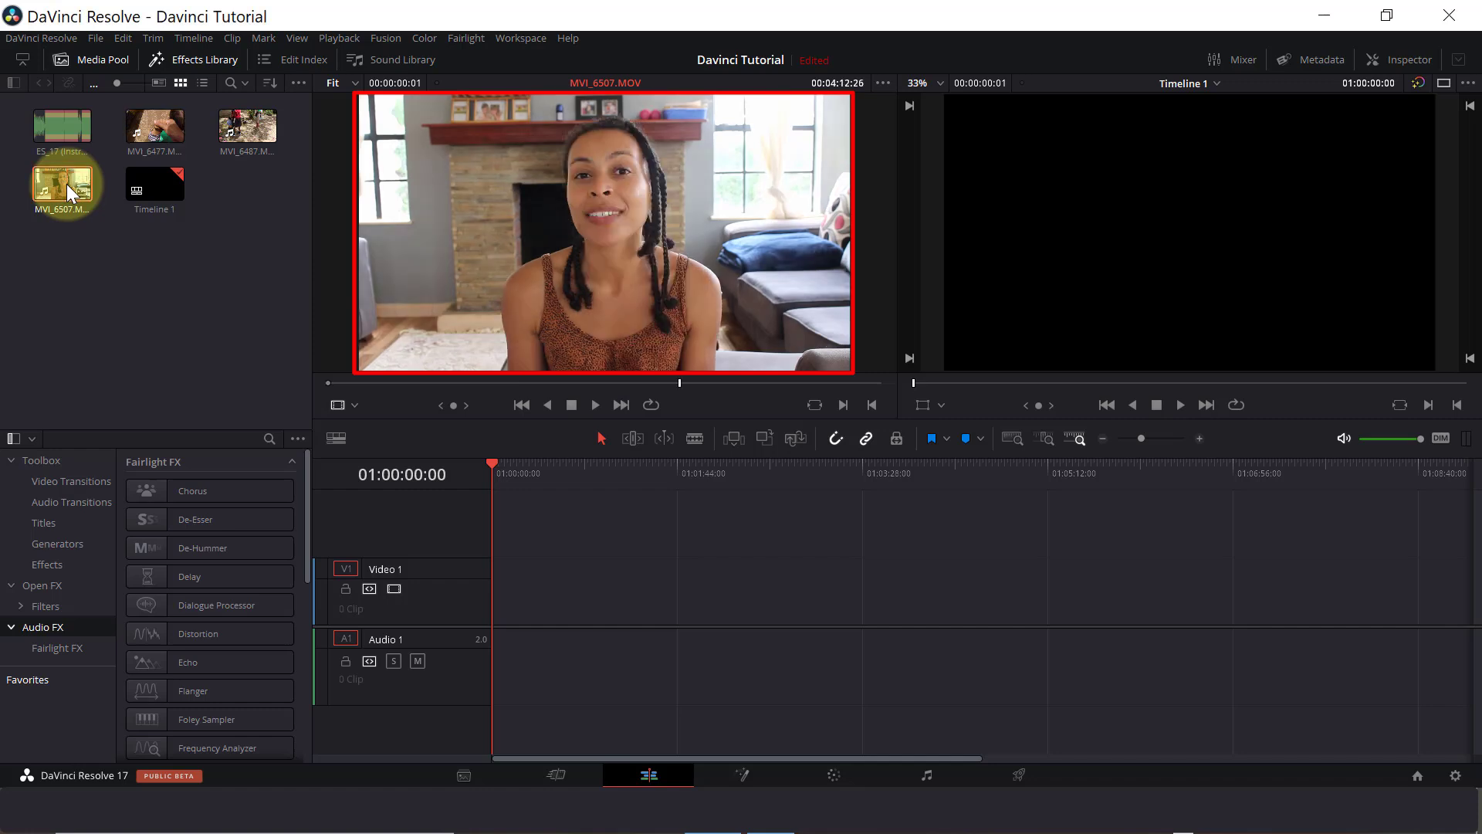
left_click(530, 383)
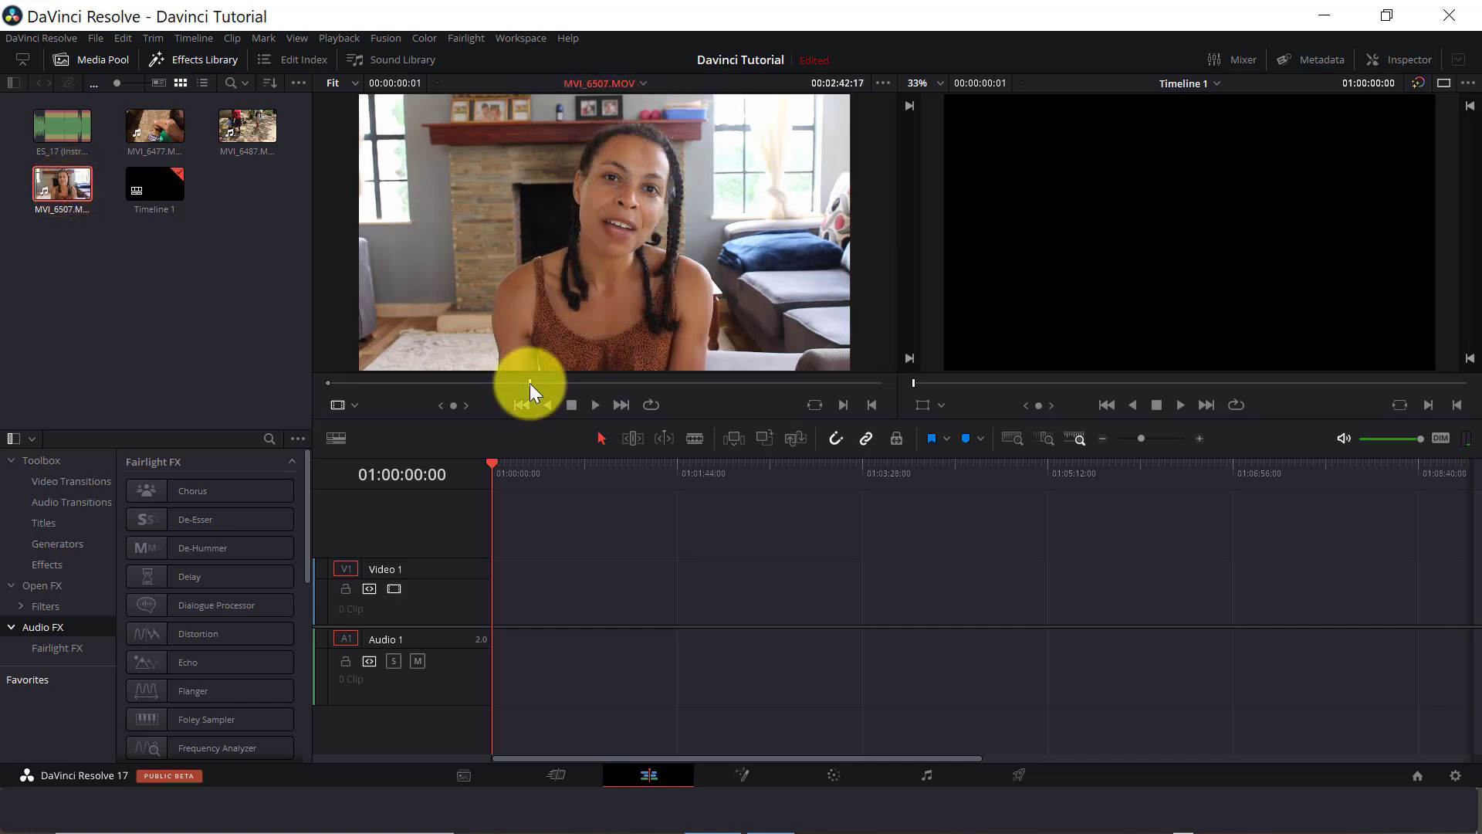
left_click_drag(530, 382, 369, 383)
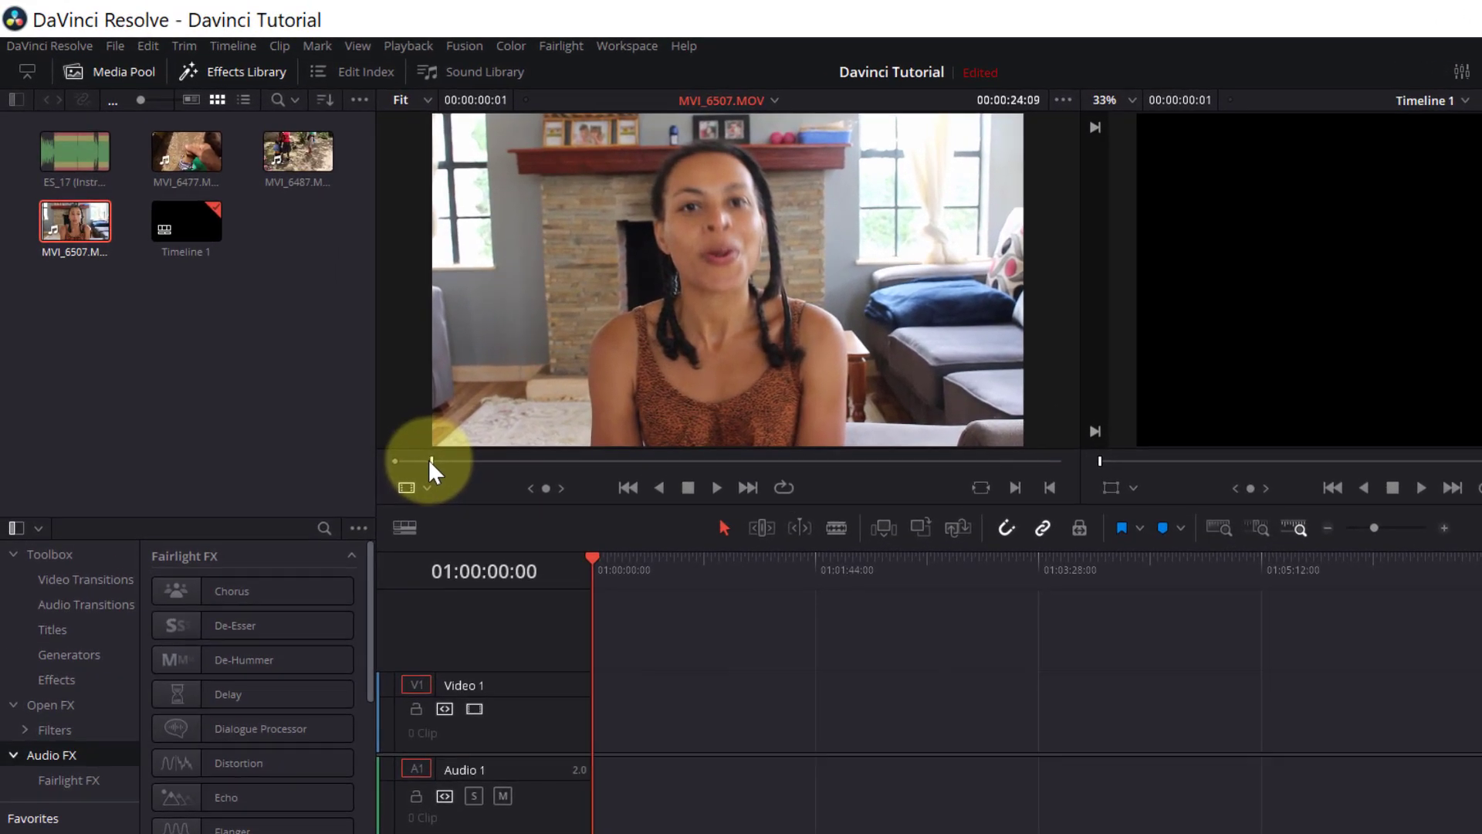
left_click_drag(430, 462, 426, 461)
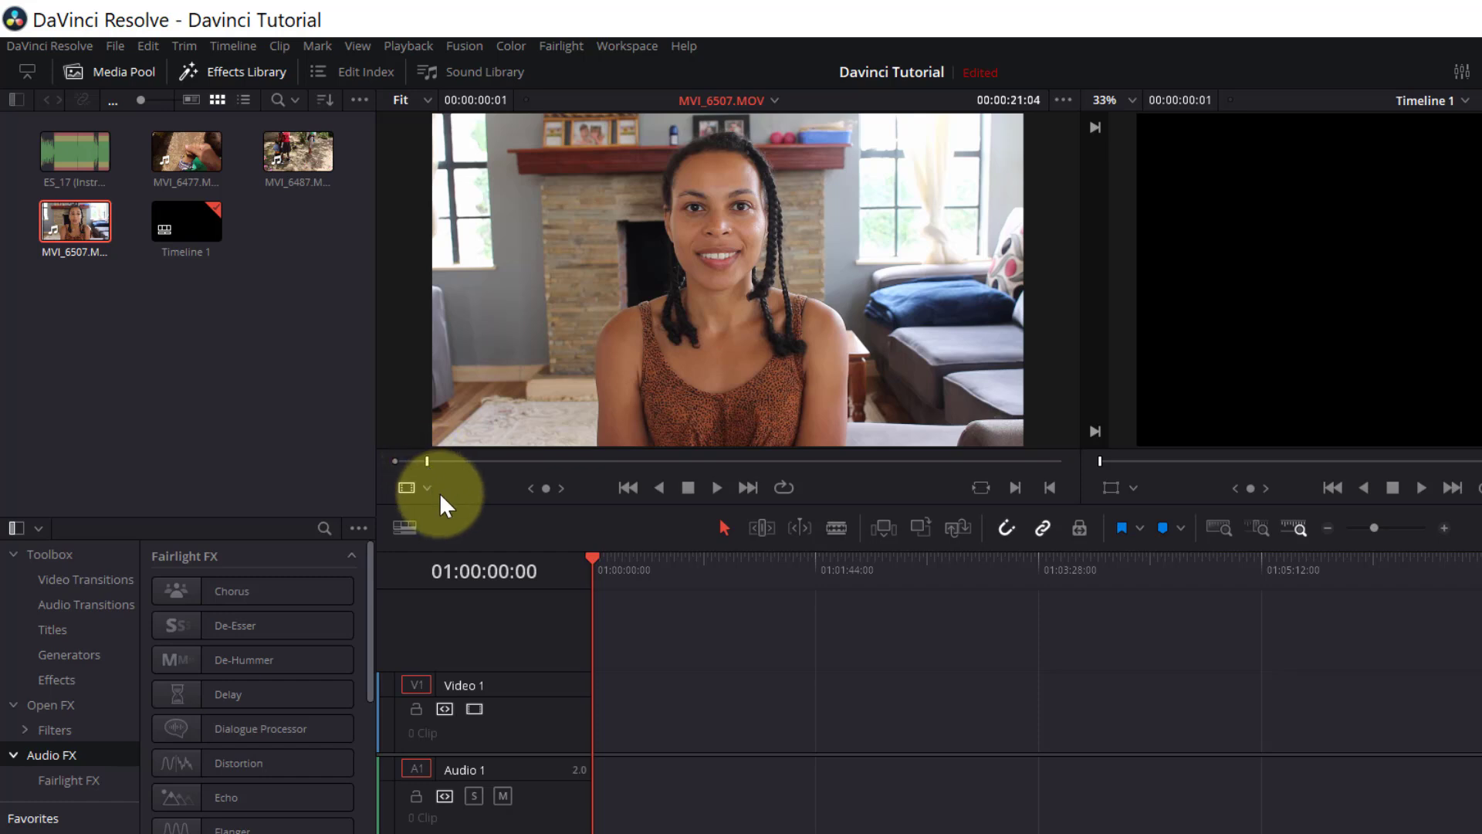
key("i")
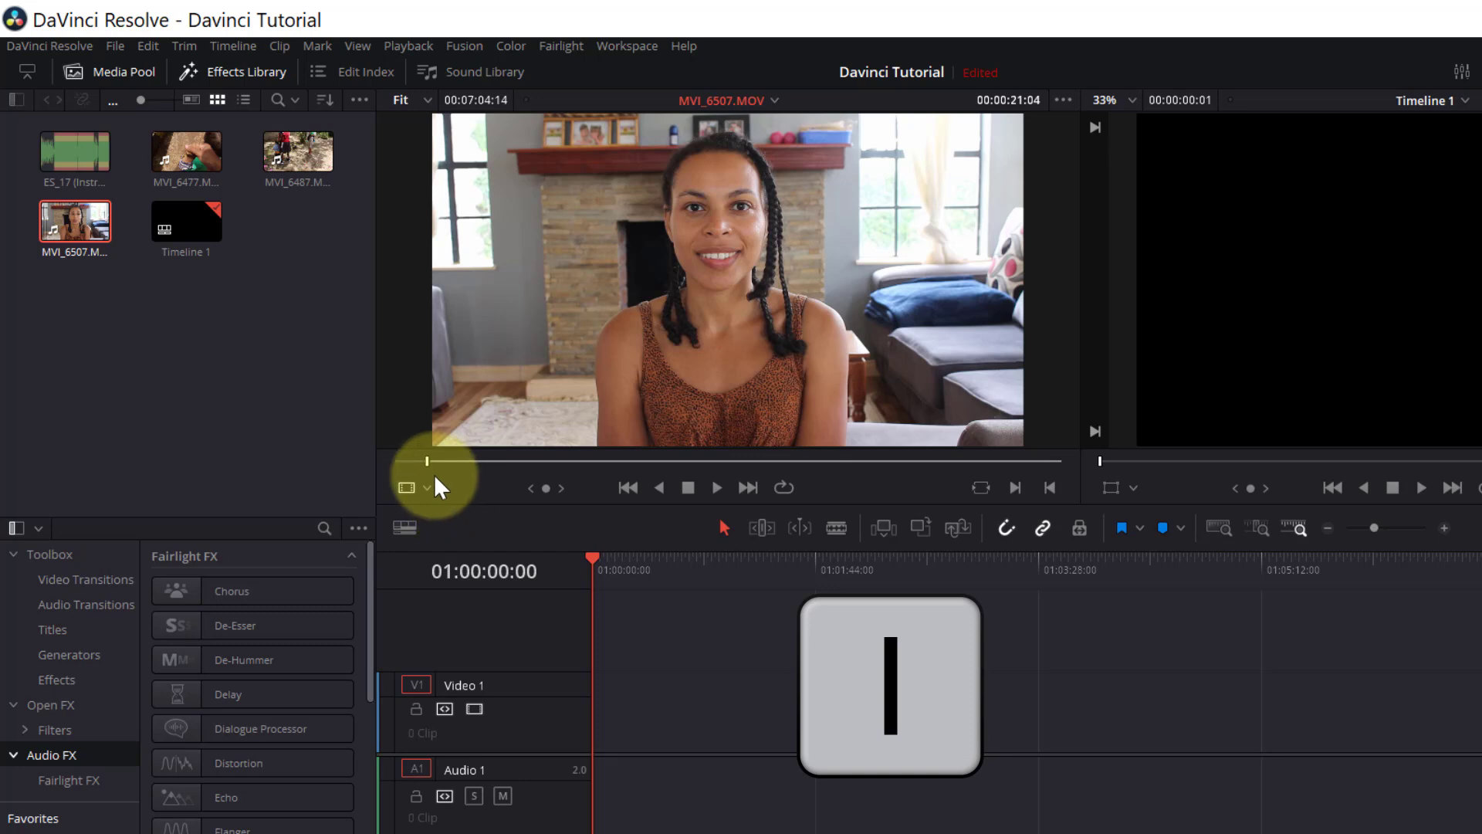
Find the end of the wanted section in the source clip and mark an Out point at 00:01:30:29
left_click_drag(426, 457, 517, 466)
left_click(719, 486)
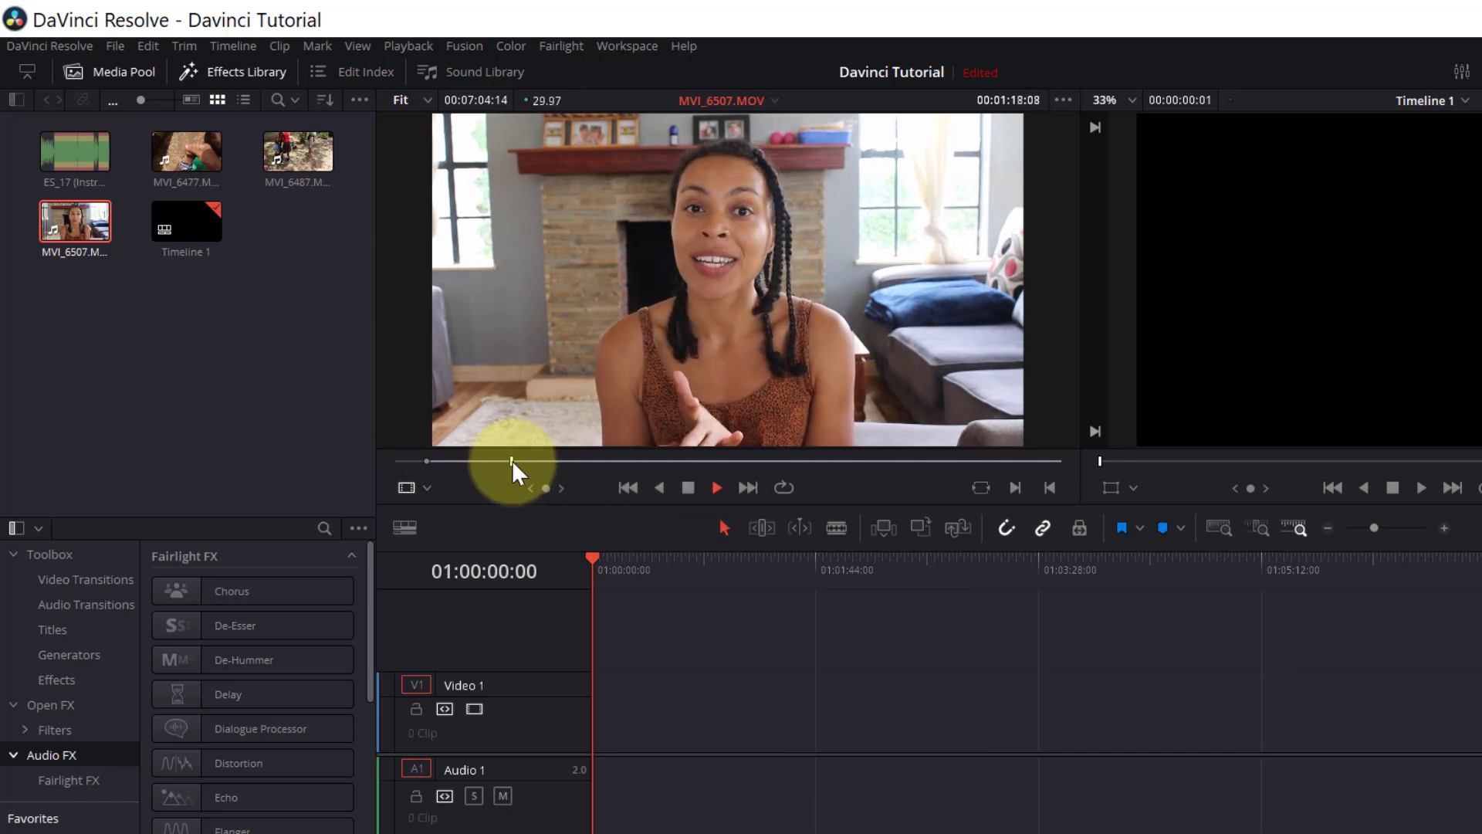
left_click_drag(511, 460, 525, 460)
left_click(718, 494)
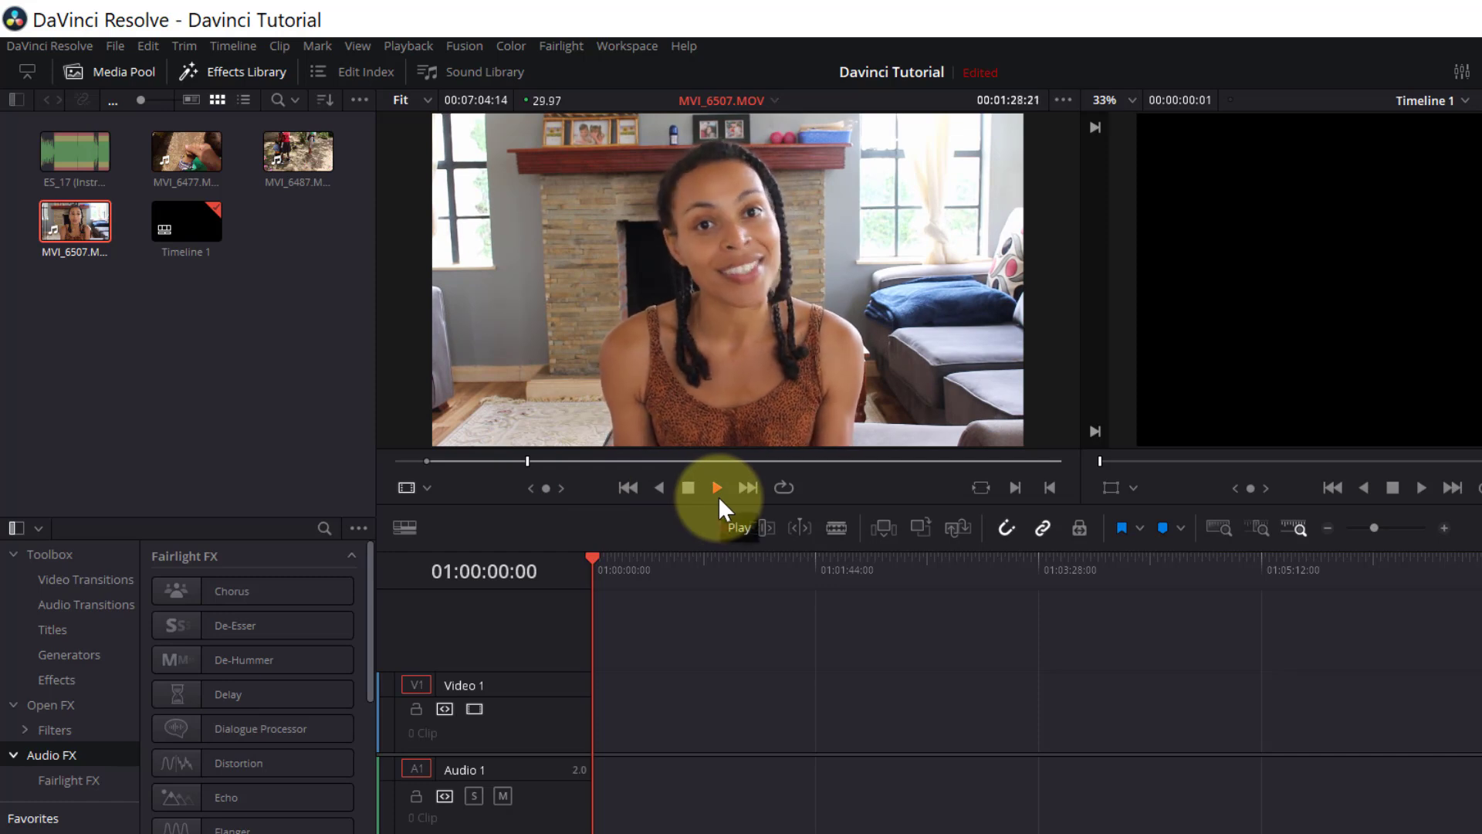
left_click(689, 486)
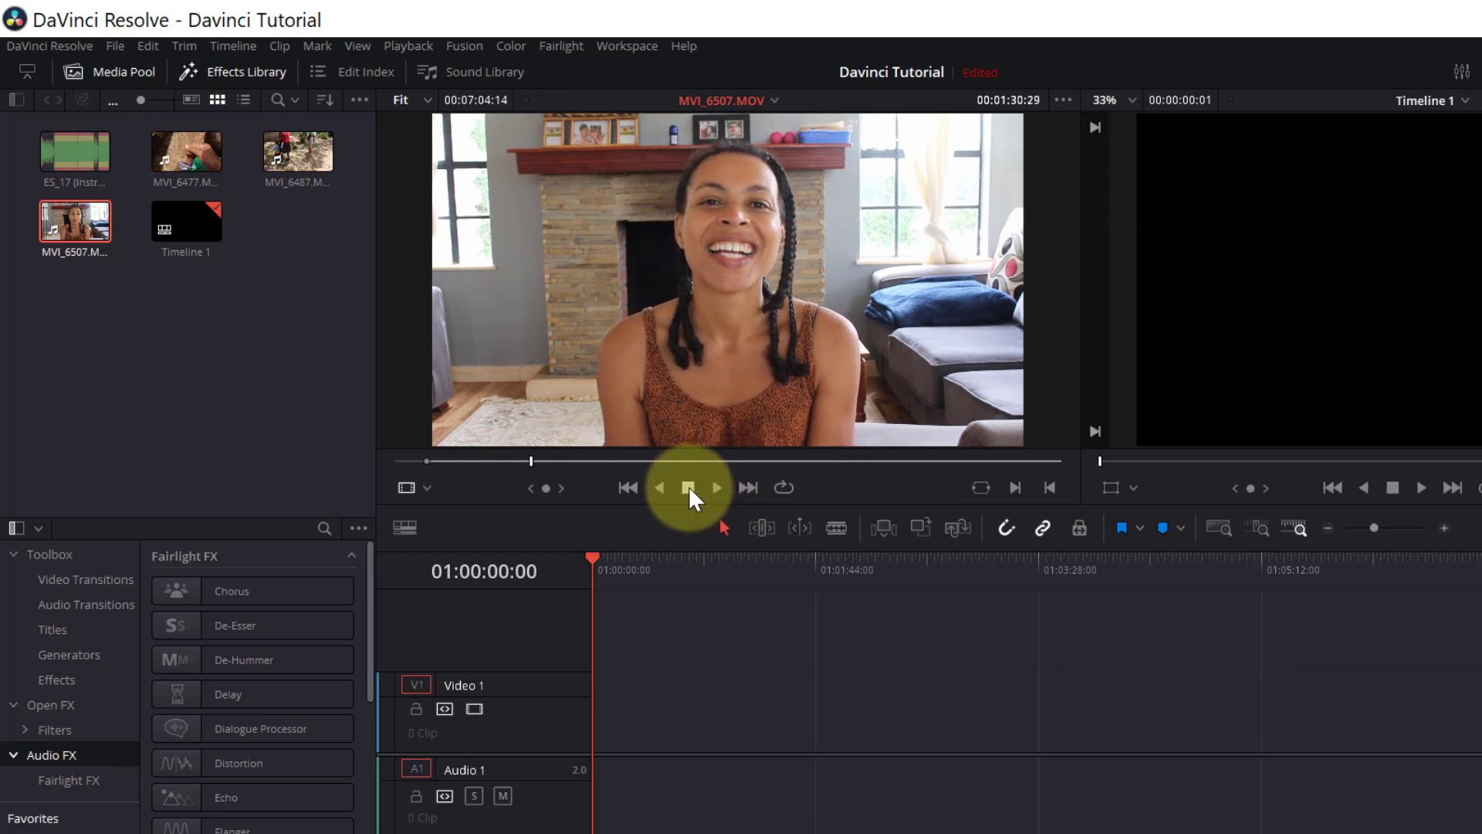
key("o")
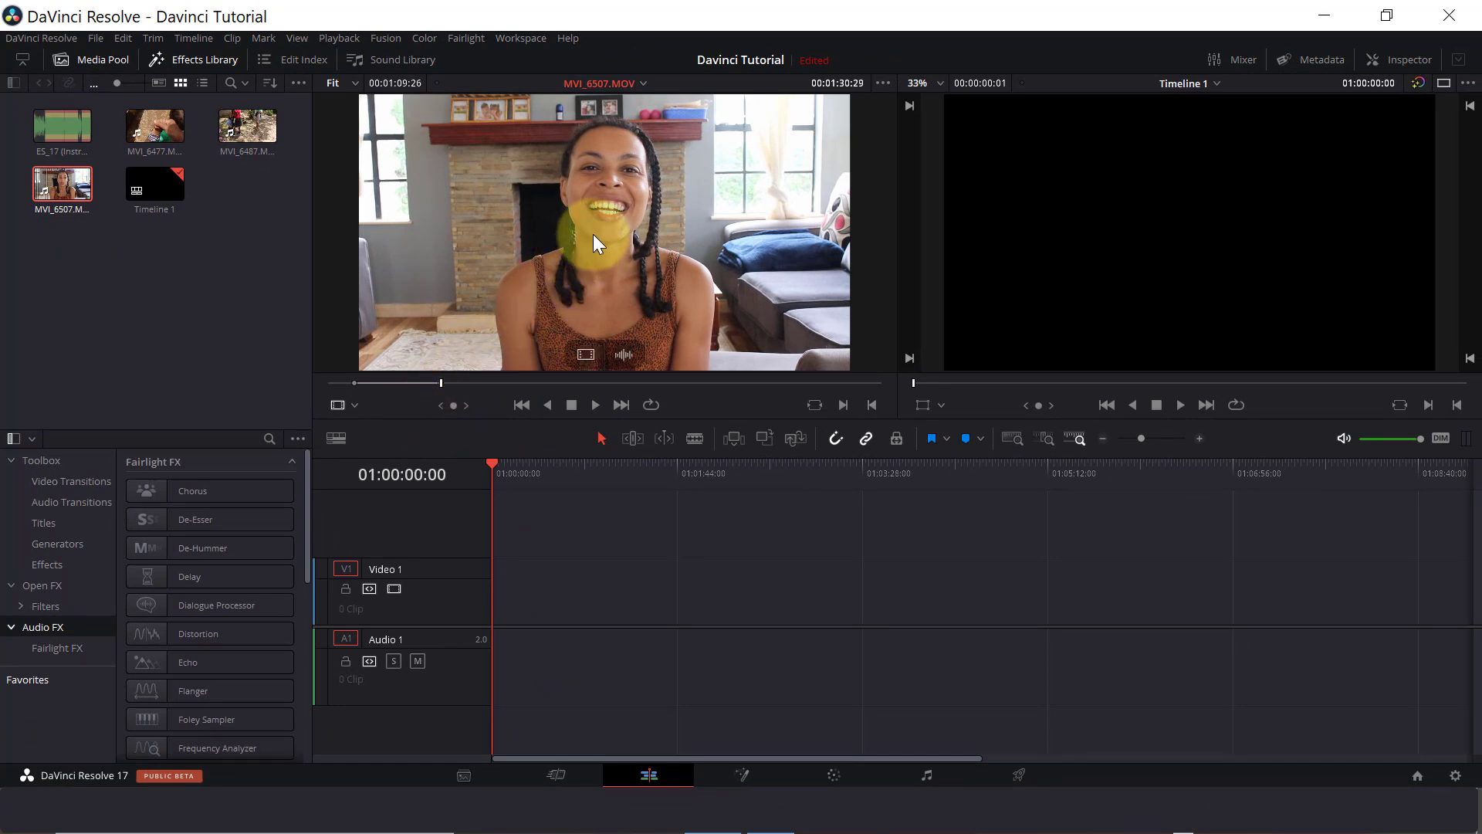
Place the marked range with both video and audio at the start of Timeline 1 and delete it again
left_click_drag(592, 235, 494, 606)
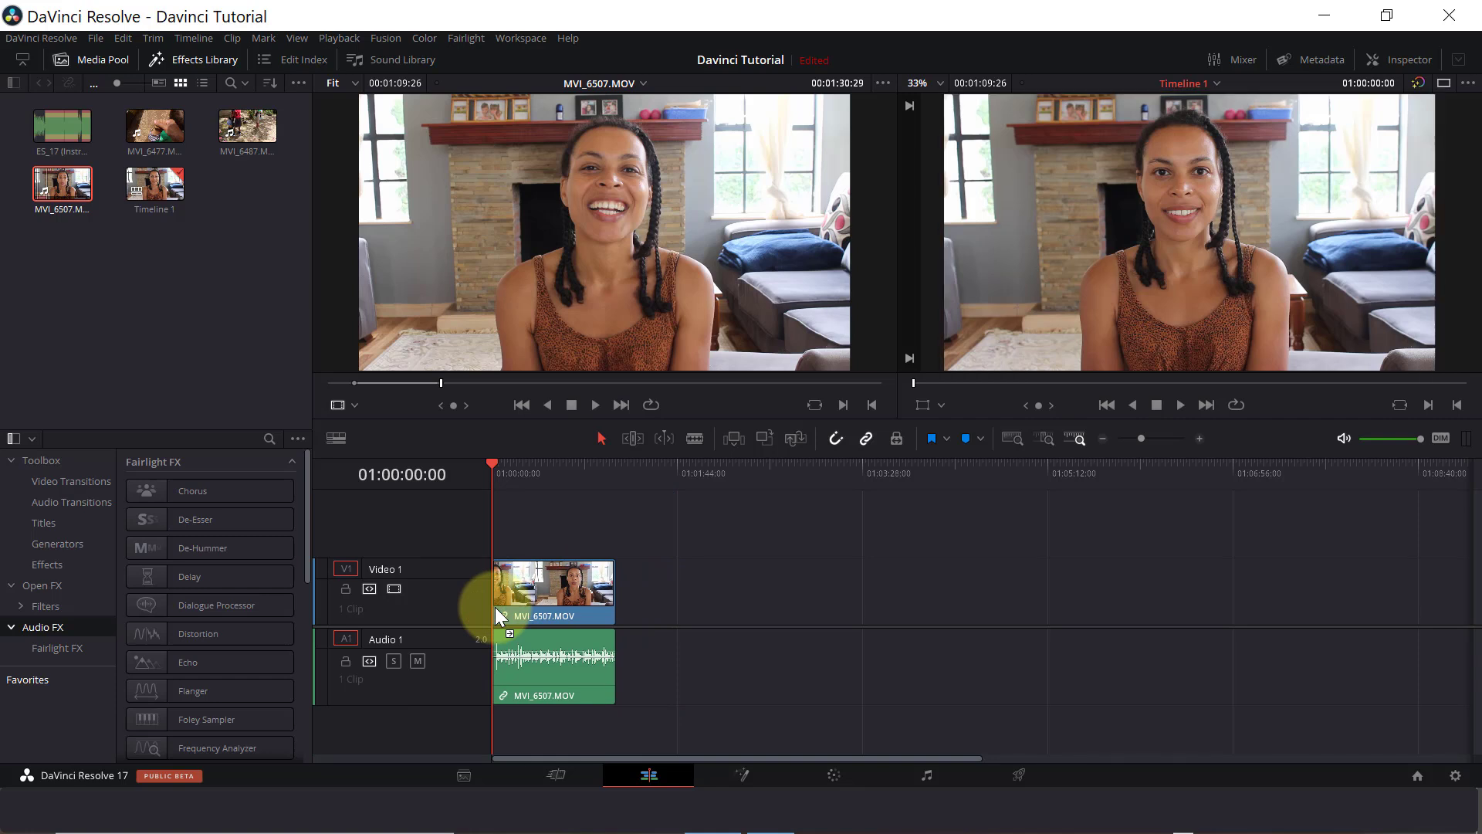
key("ctrl+z")
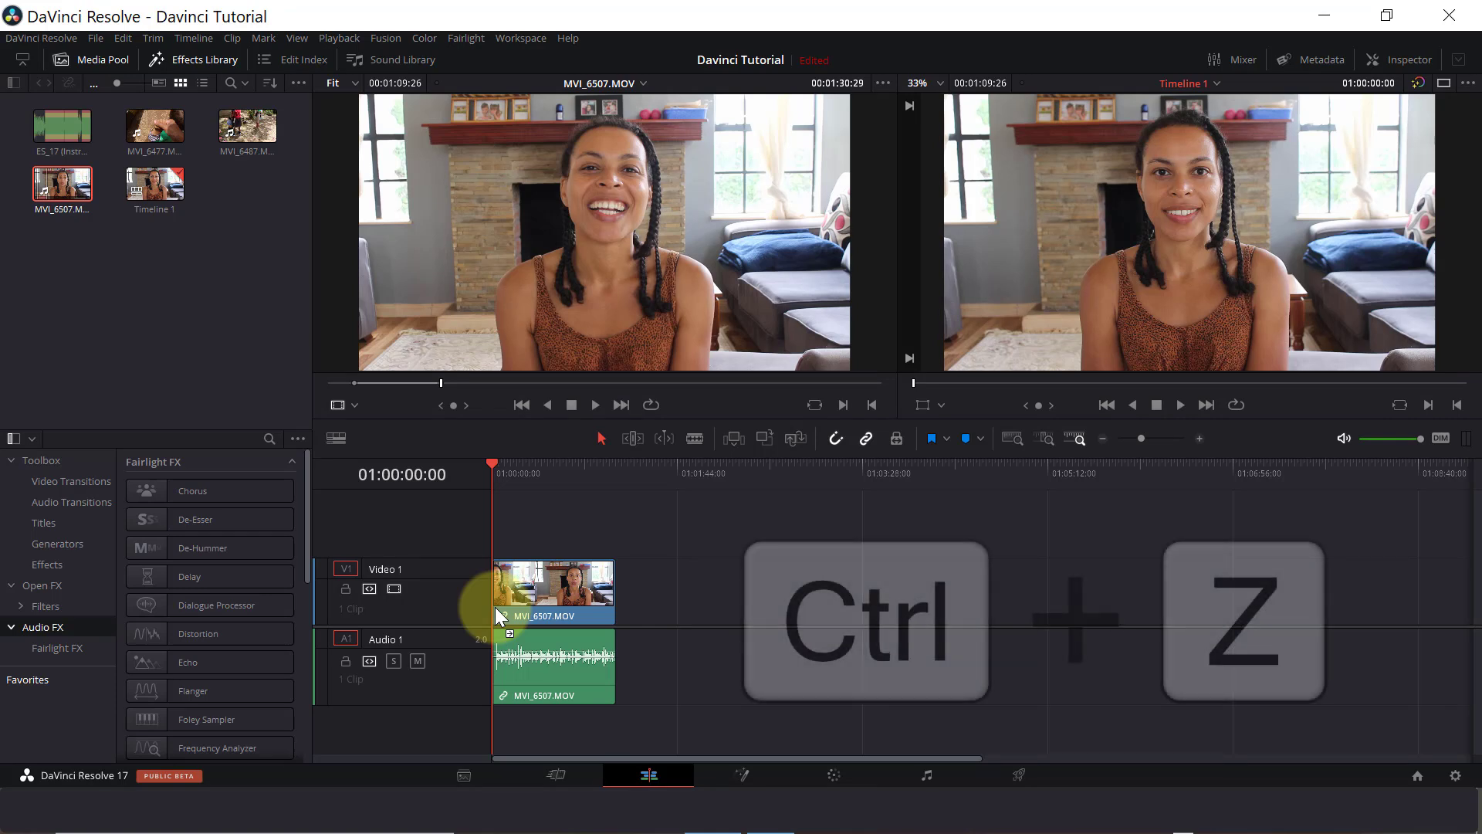
left_click(548, 596)
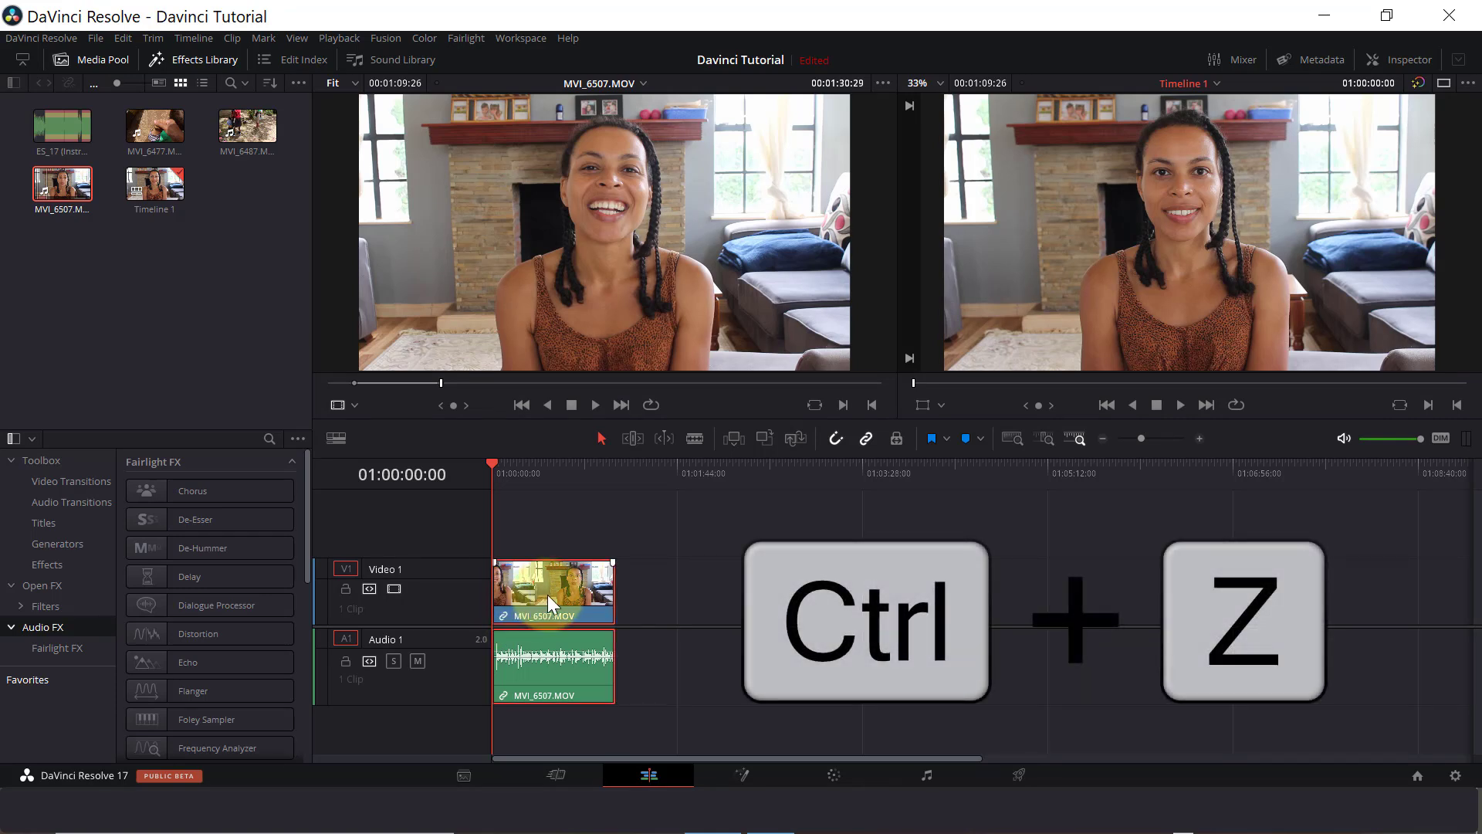
key("Delete")
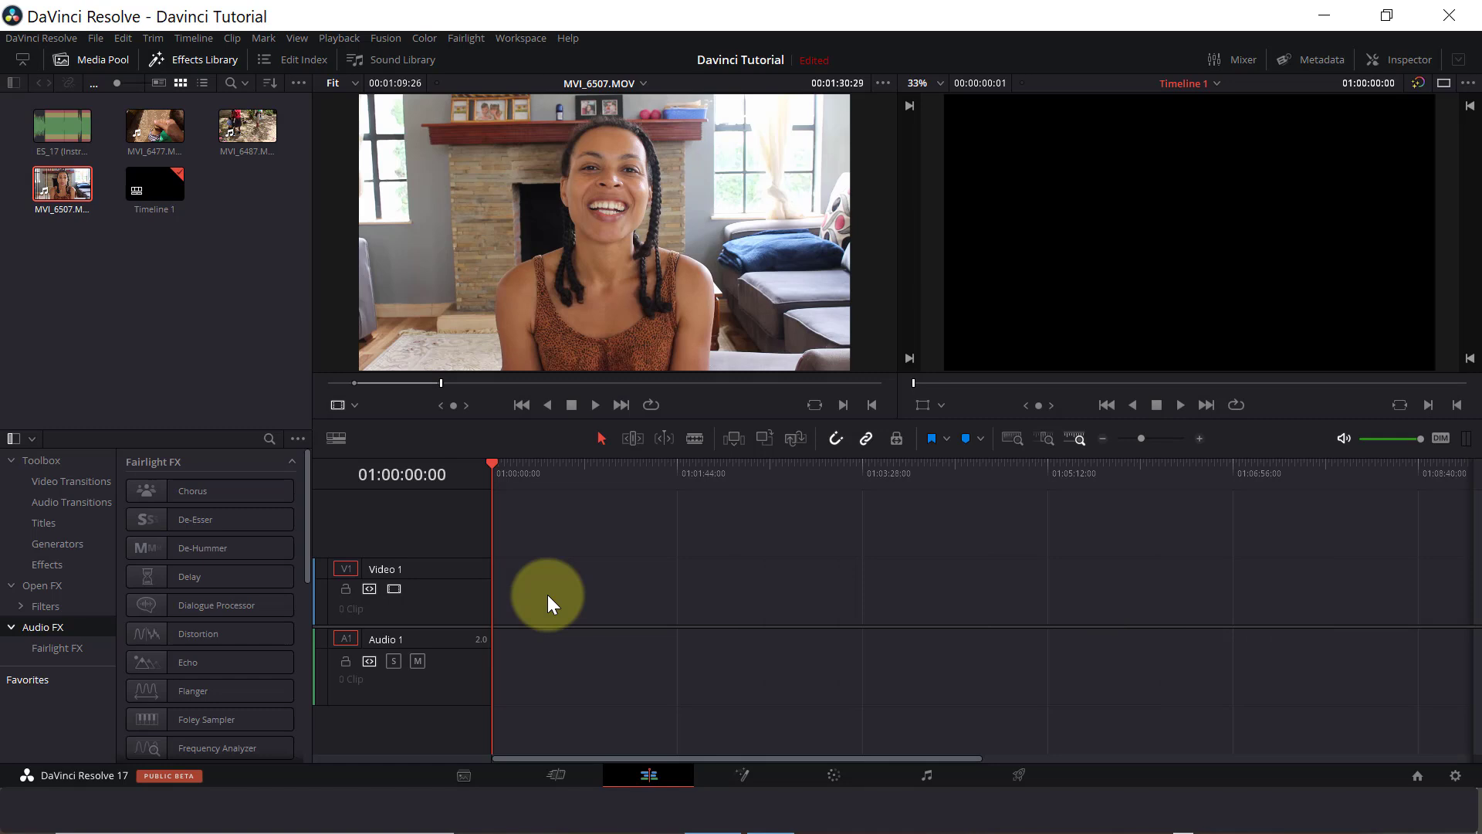
Place only the video of the marked range at the start of Video 1 and delete it again
mouse_move(583, 366)
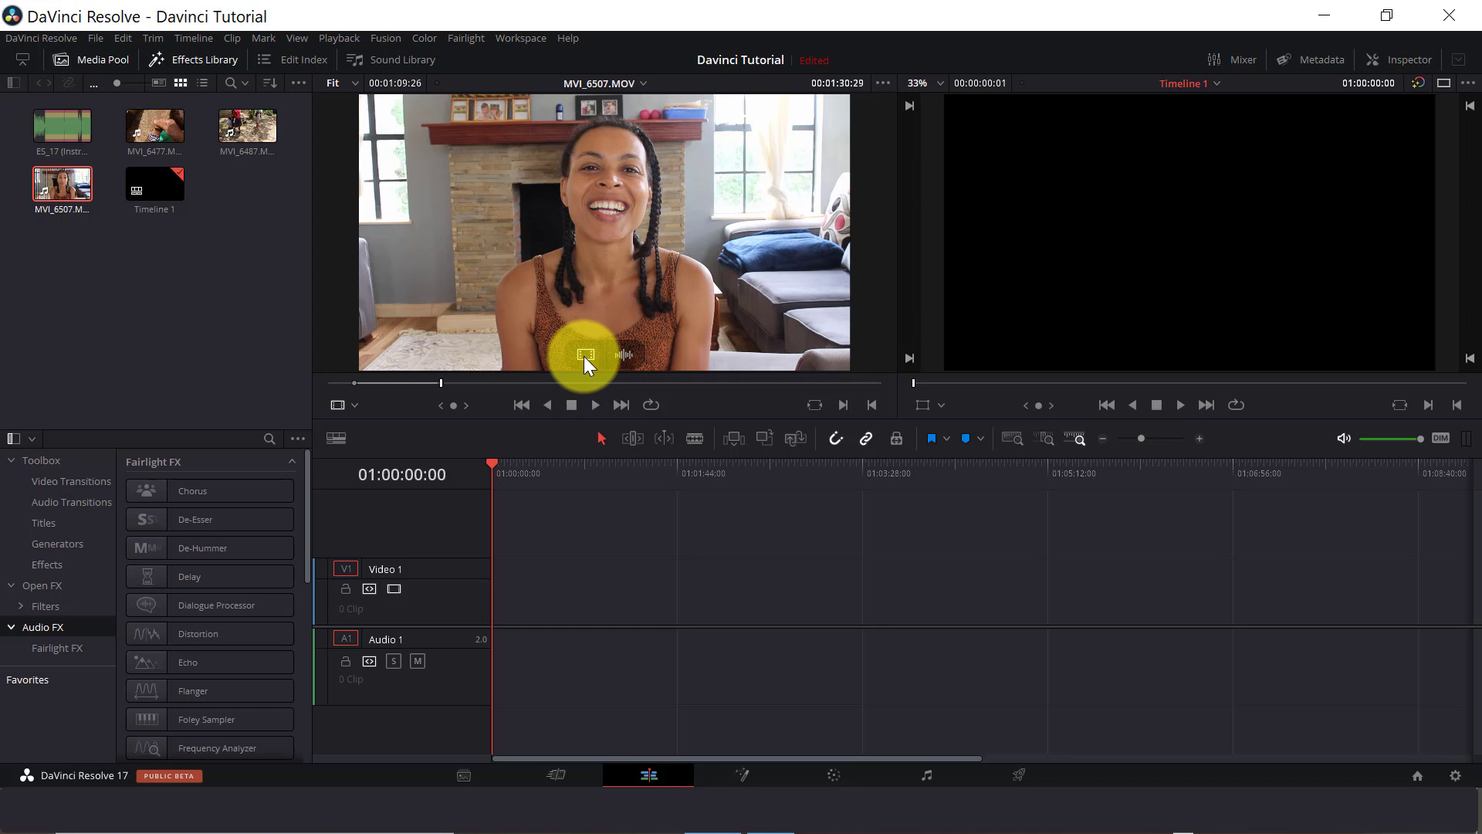
left_click_drag(583, 355, 492, 596)
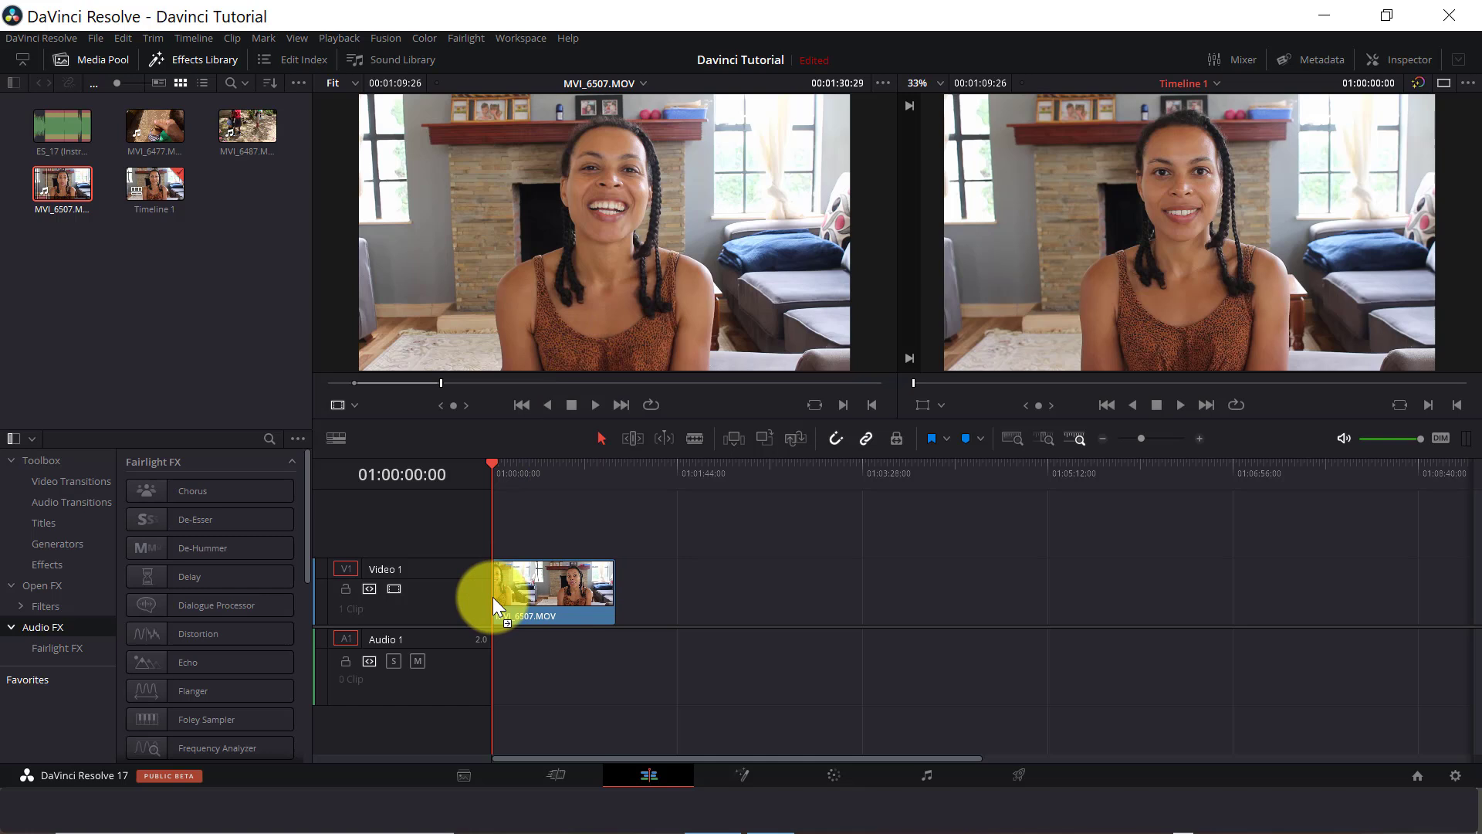
left_click(526, 595)
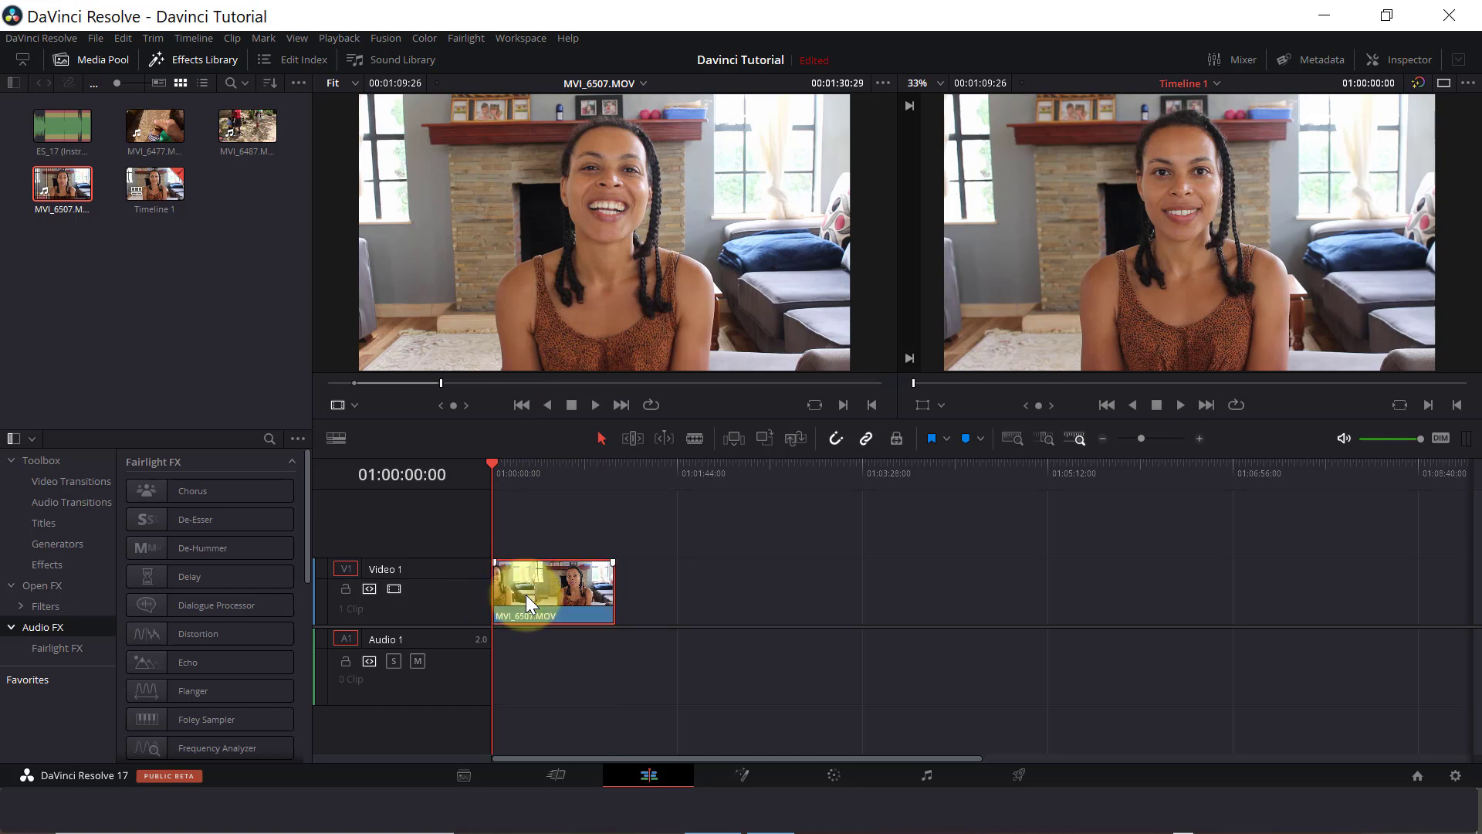
key("Delete")
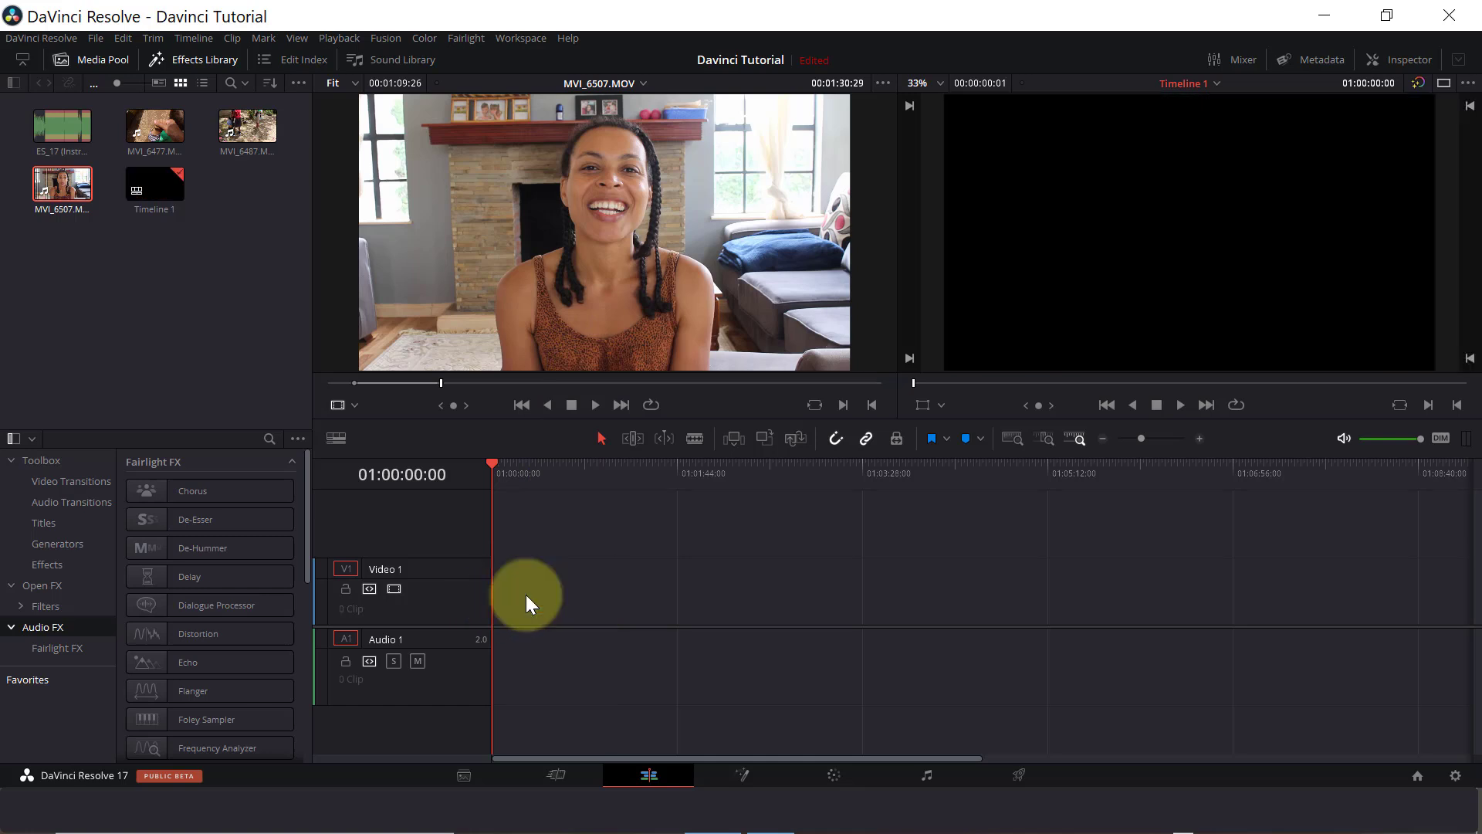
Place only the audio of the marked range at the start of Audio 1 and delete it again
left_click_drag(623, 352, 498, 651)
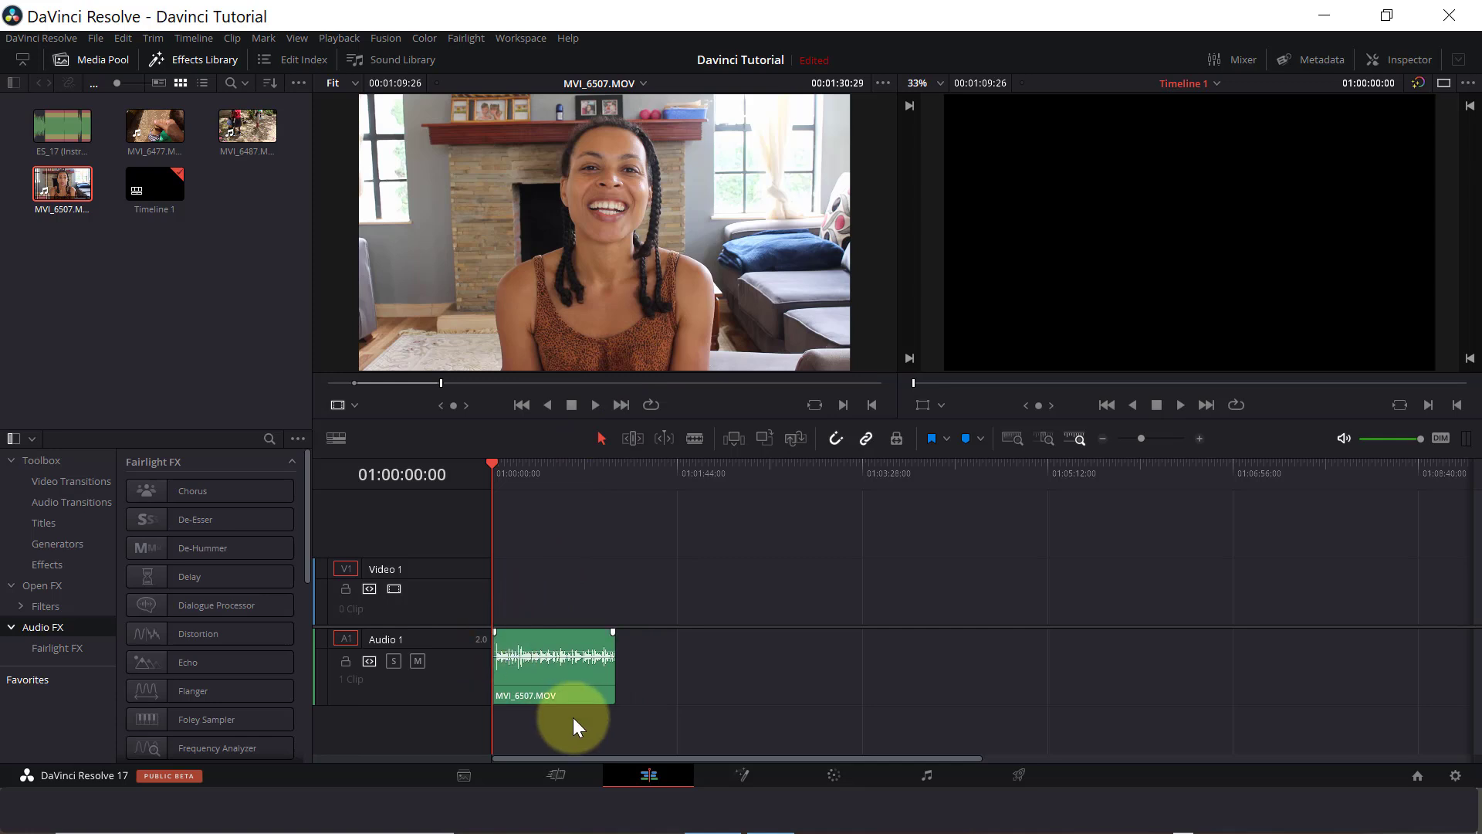
left_click(557, 641)
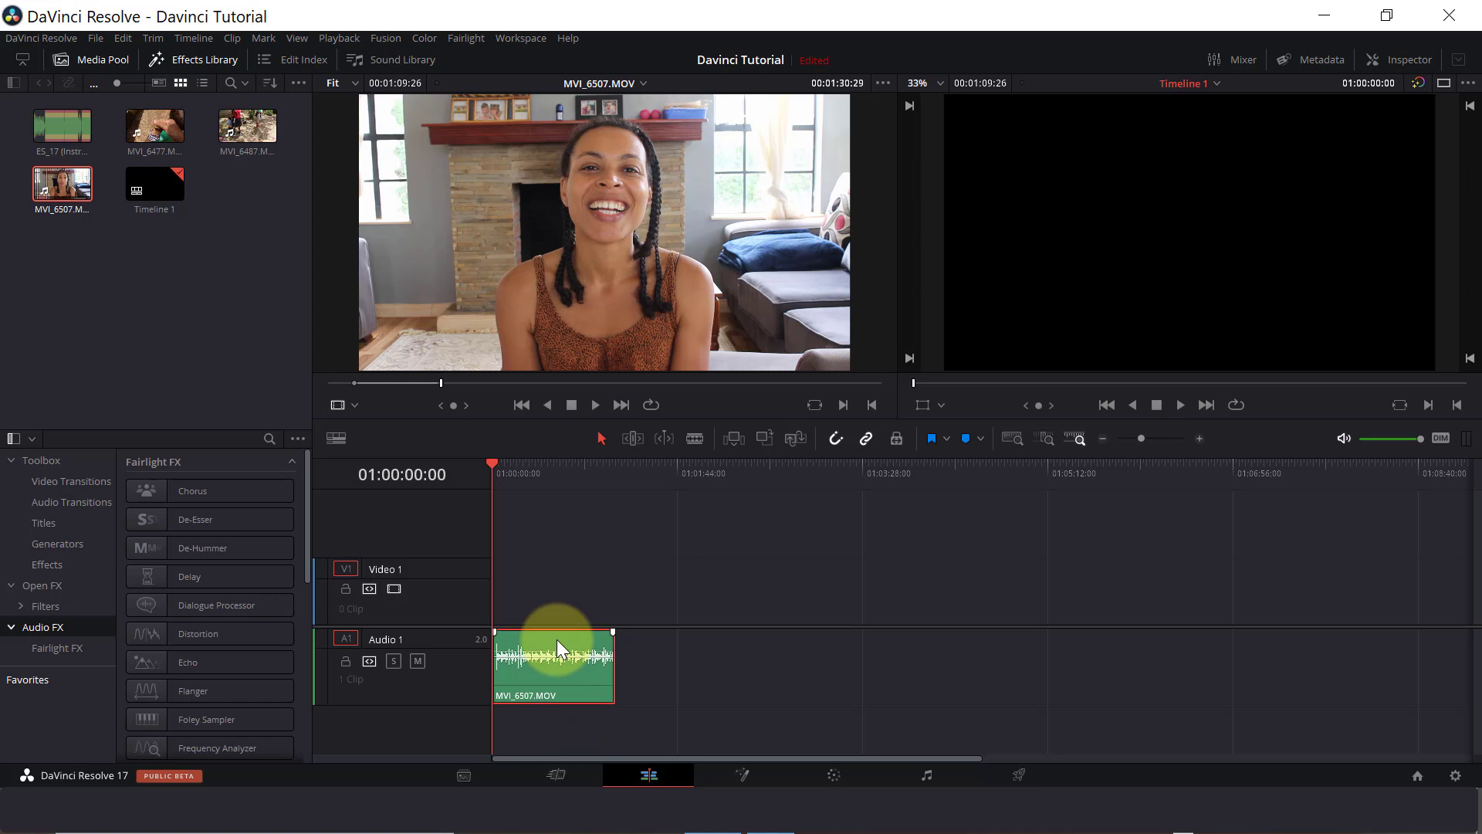
key("Delete")
Place the marked range at the start of Timeline 1 and append two more MVI_6507.MOV ranges ending at 00:04:32:06 and 00:07:13:04
left_click_drag(567, 272, 494, 642)
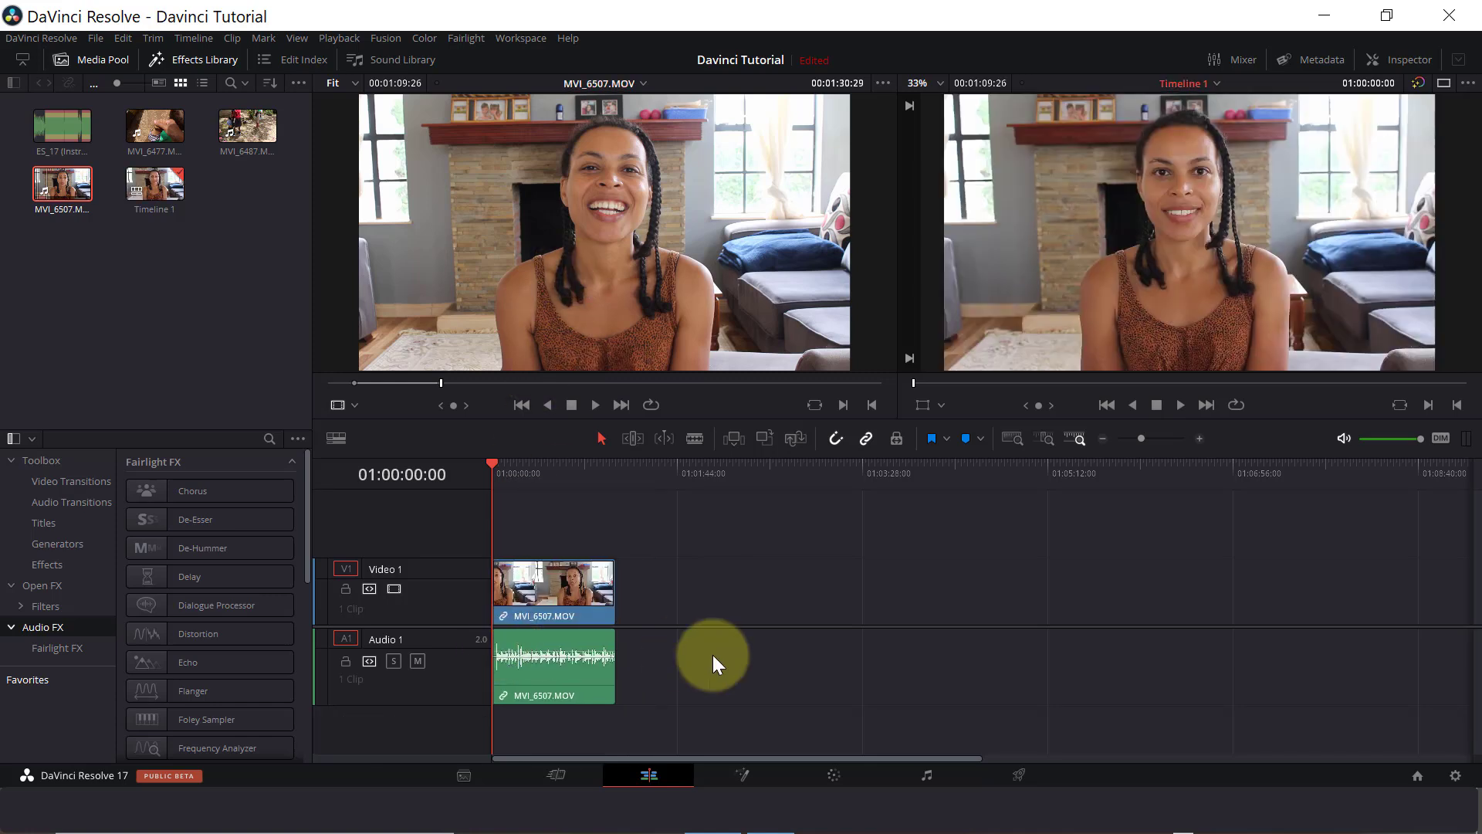
left_click_drag(442, 383, 666, 386)
key("i")
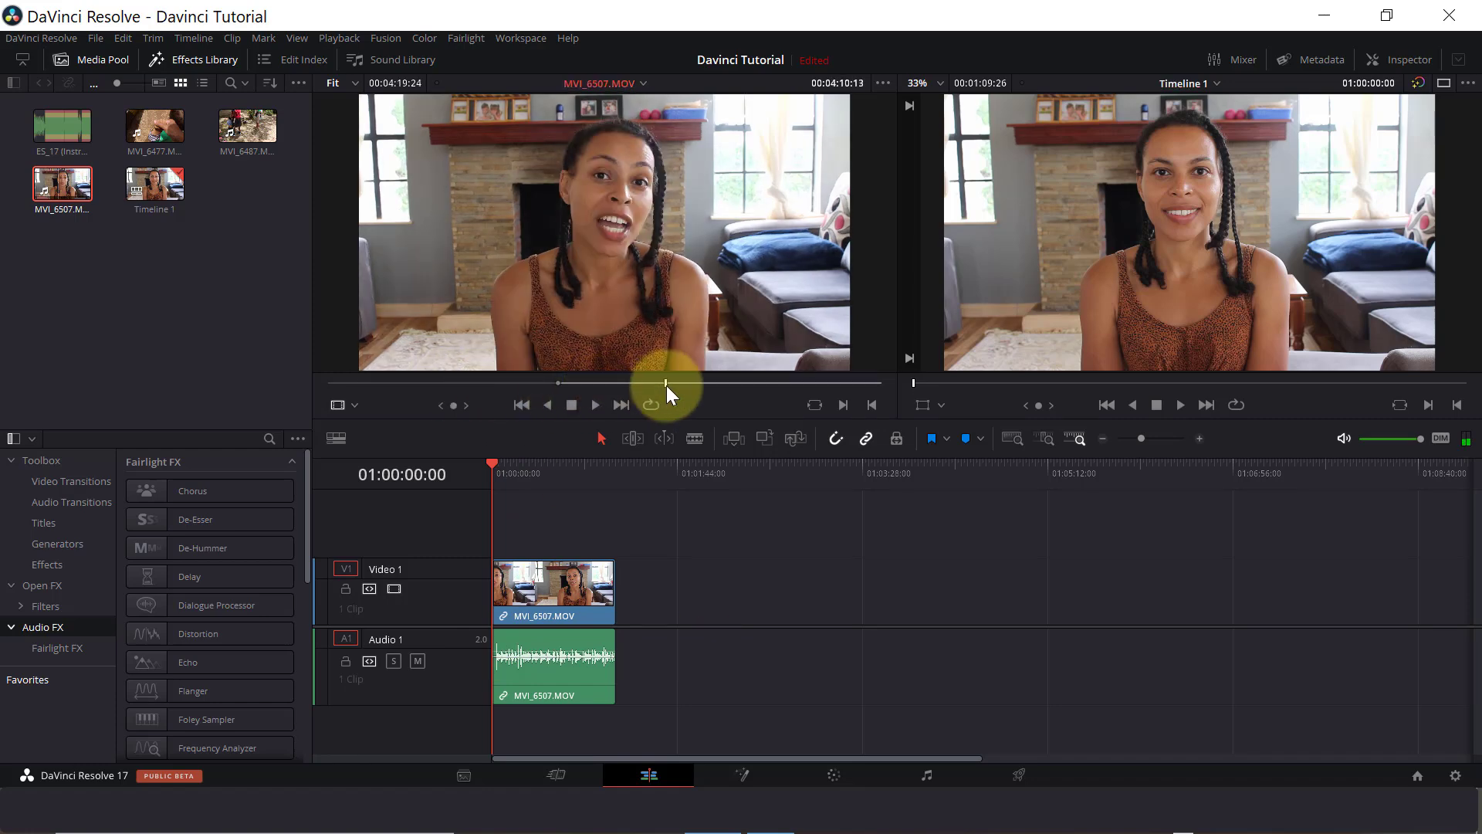
key("o")
left_click_drag(628, 257, 613, 628)
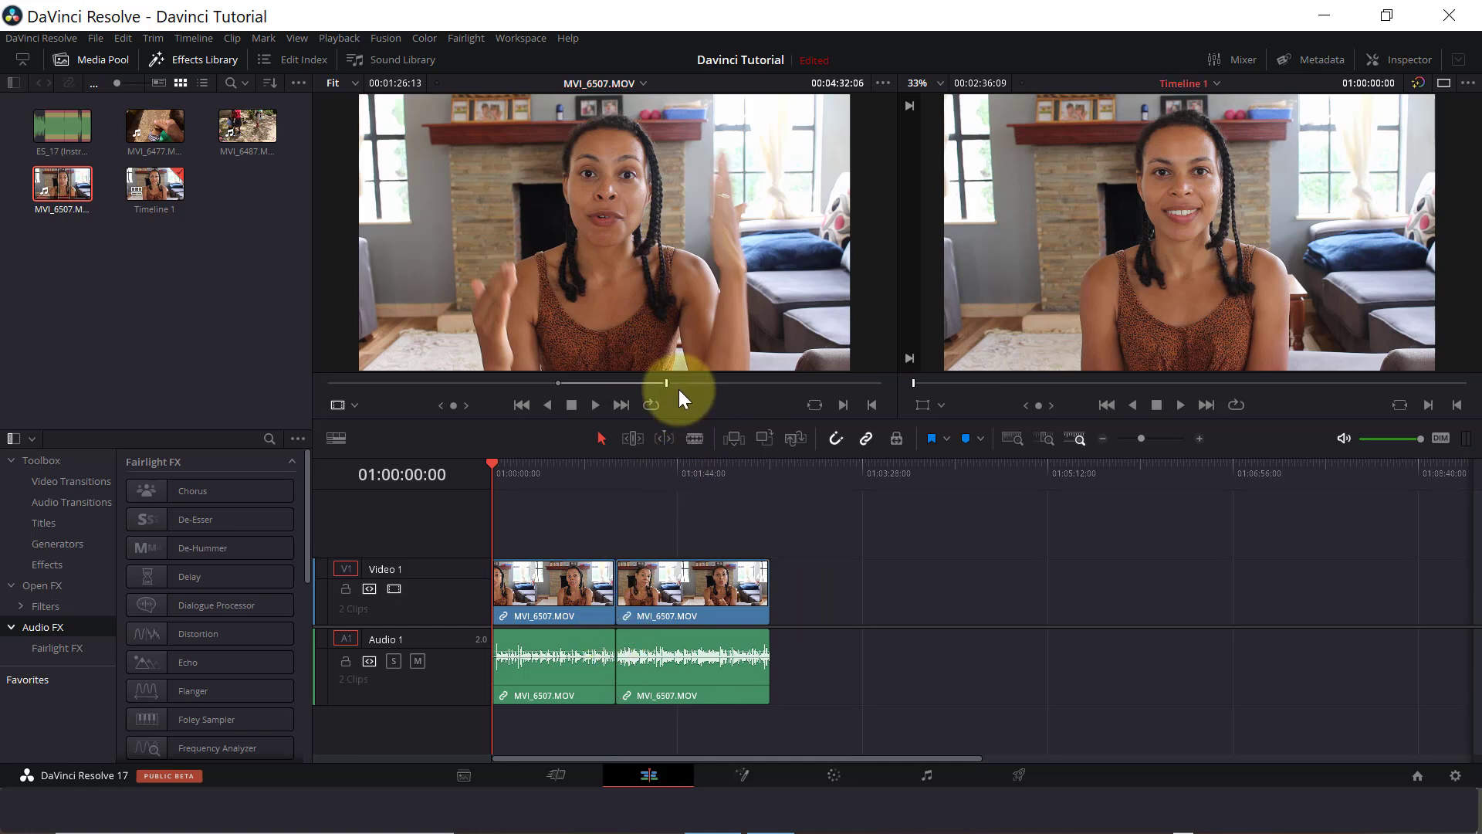
left_click_drag(666, 386, 869, 387)
key("shift+F12")
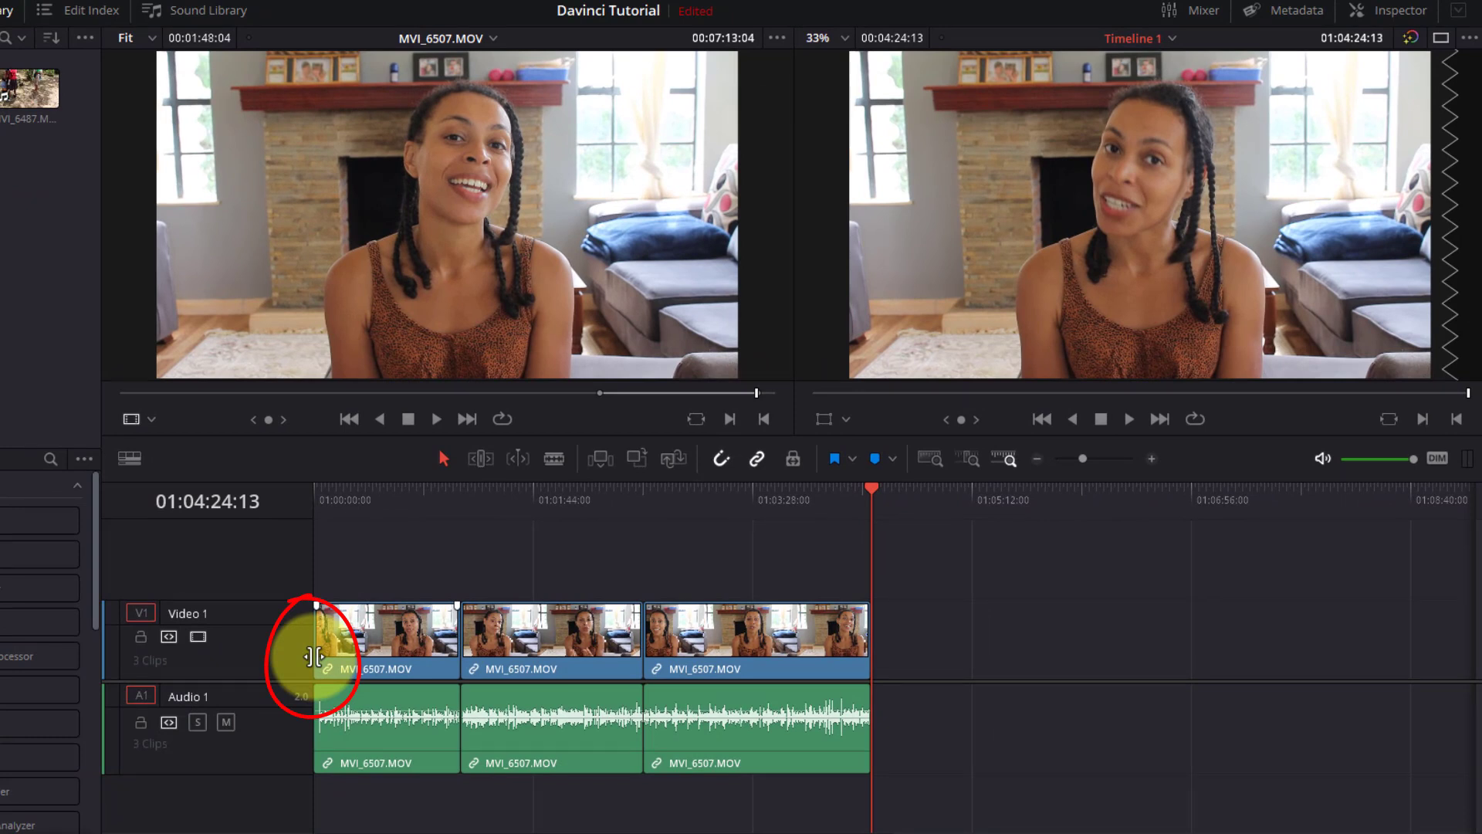
Try trimming the start of the first timeline clip and the end of the third one by their edges
left_click(315, 656)
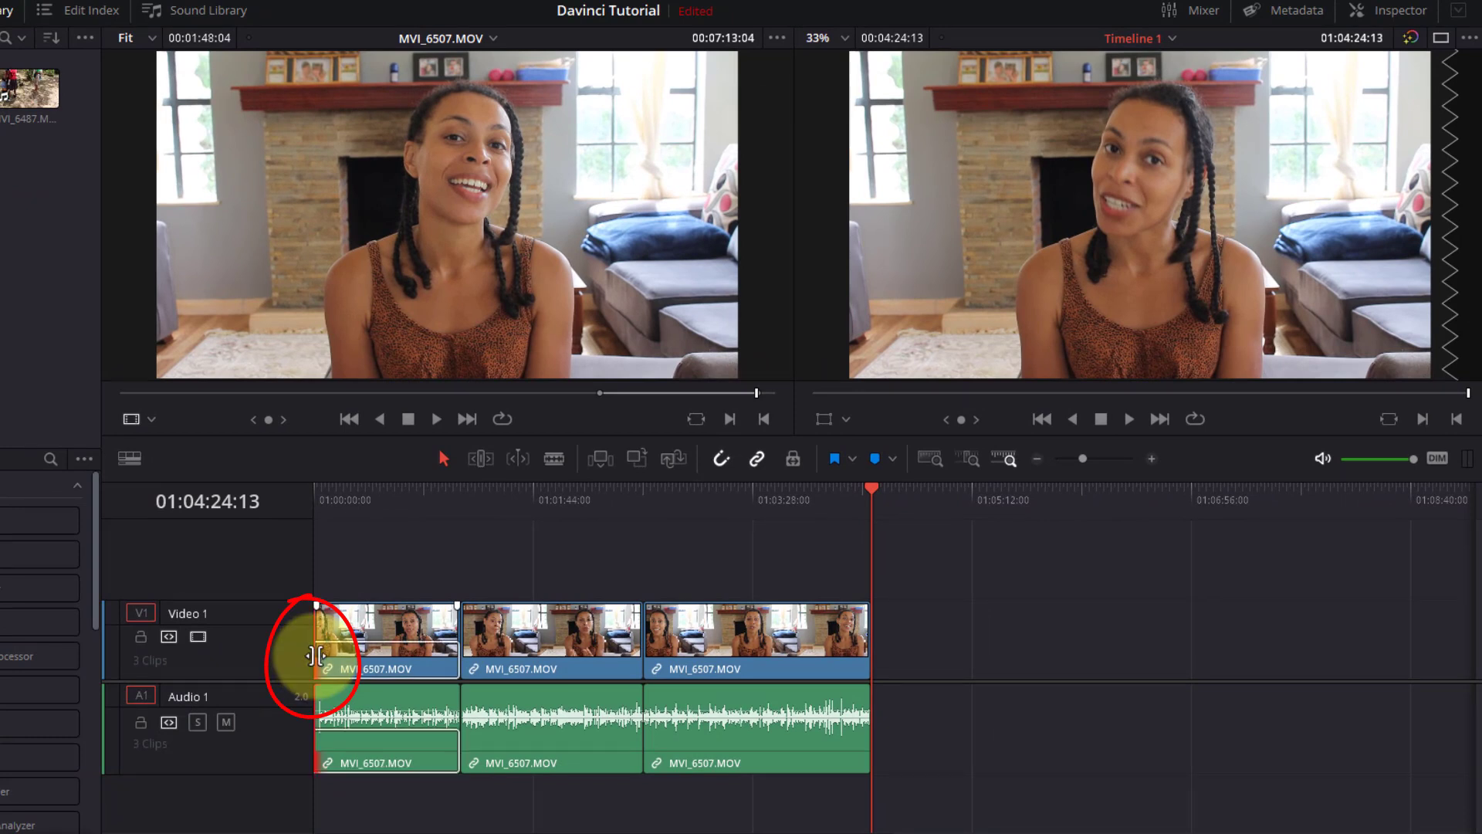
left_click_drag(317, 655, 365, 656)
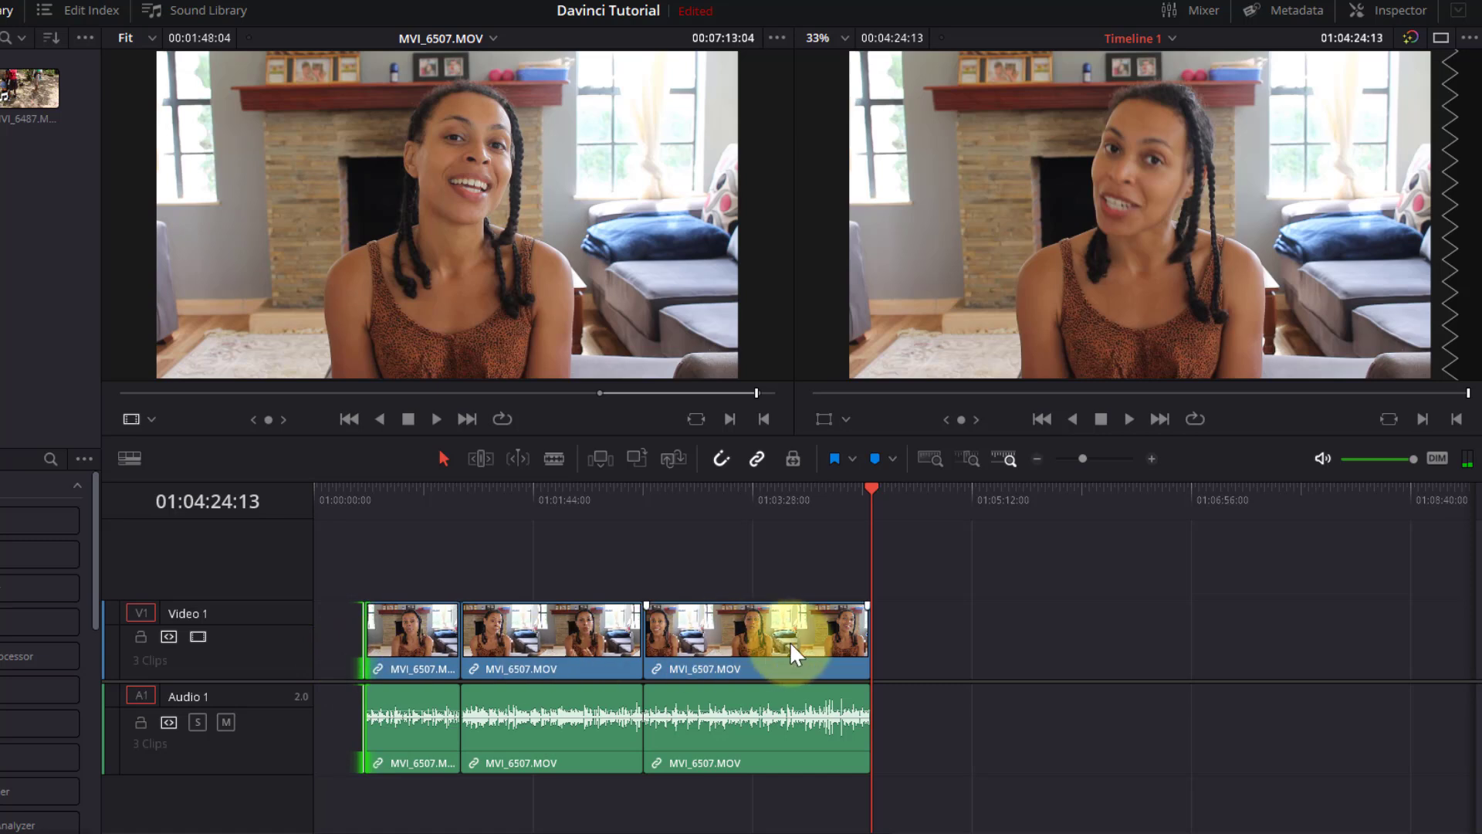
left_click_drag(864, 637, 839, 645)
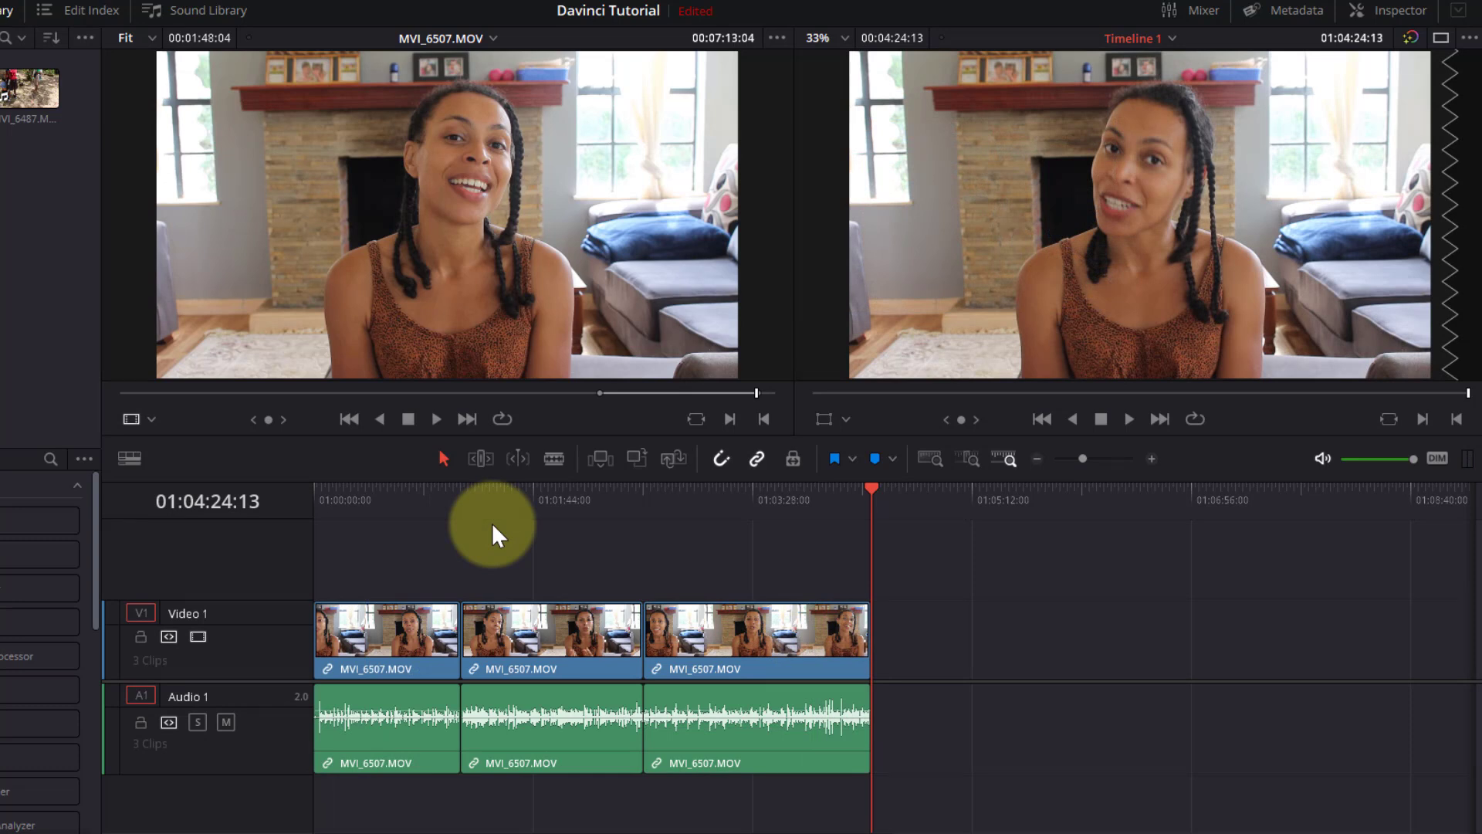
Turn linked selection off to try trimming the third clip's audio and video ends separately, and back on to trim both together
left_click(757, 458)
left_click(869, 721)
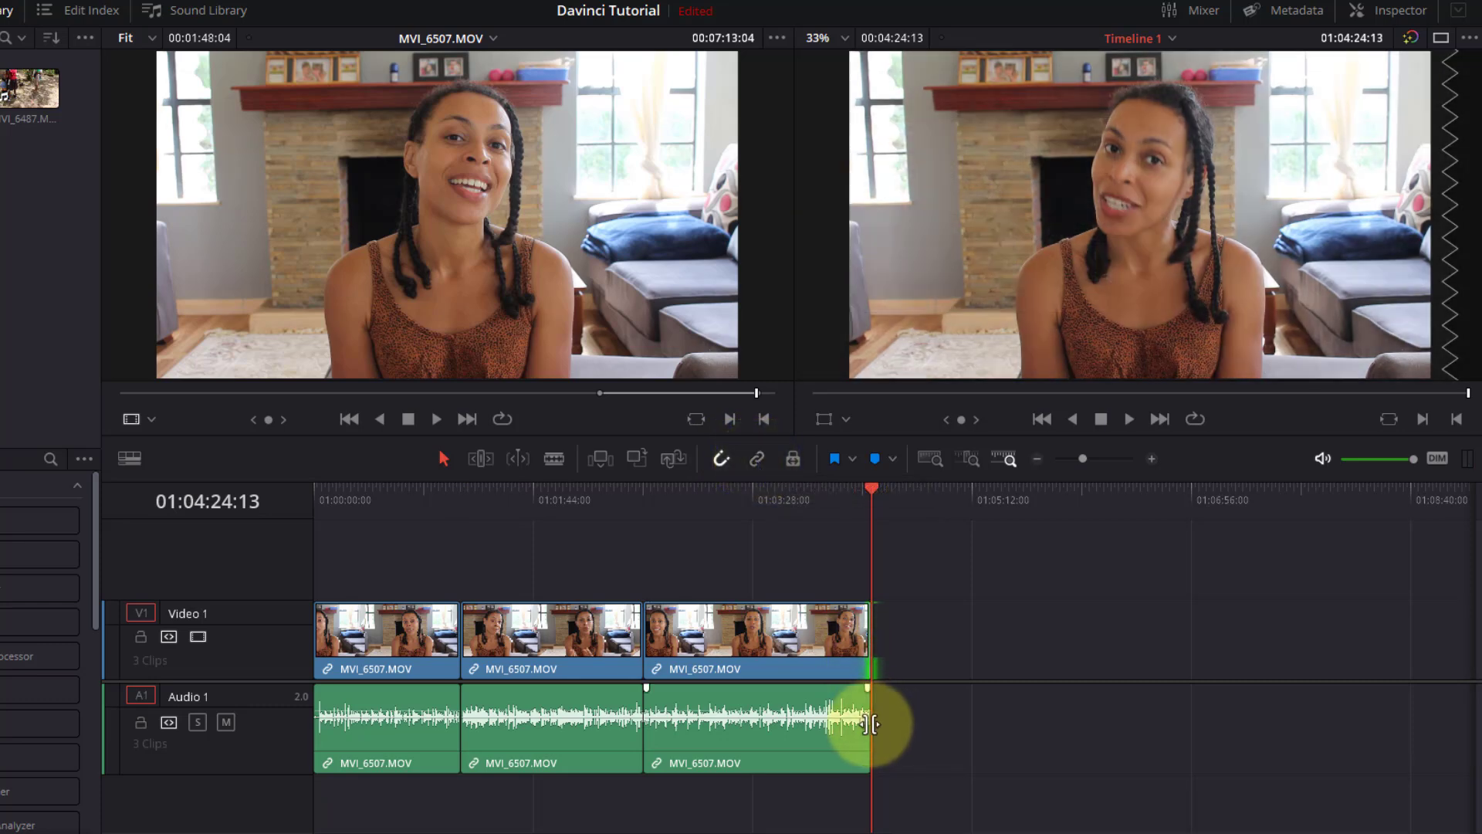
mouse_move(869, 721)
left_mouse_down()
mouse_move(776, 723)
mouse_move(867, 714)
left_mouse_up()
left_click(857, 633)
mouse_move(857, 633)
left_mouse_down()
mouse_move(774, 641)
mouse_move(864, 639)
left_mouse_up()
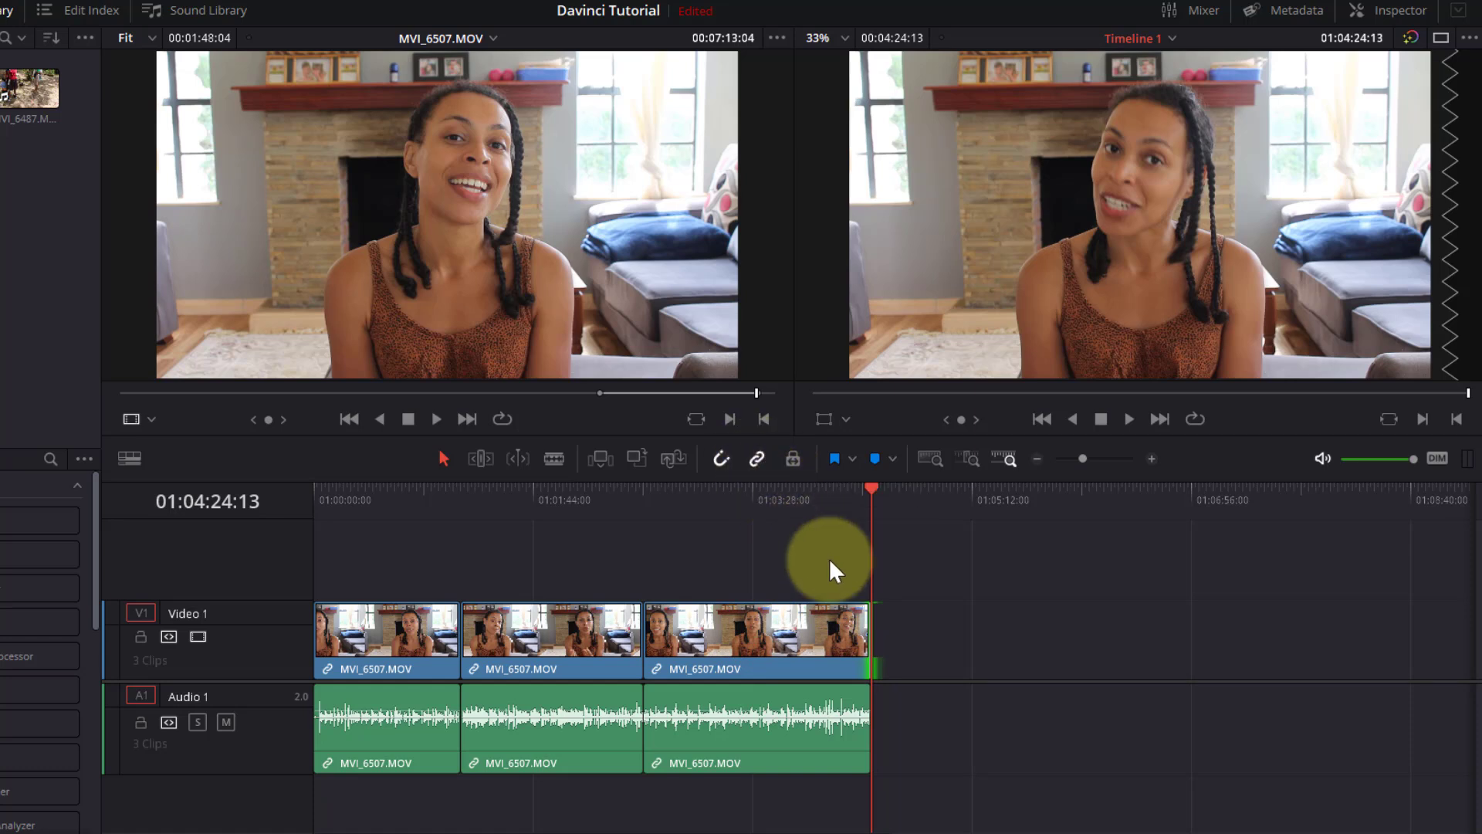
left_click(862, 662)
mouse_move(863, 662)
left_mouse_down()
mouse_move(795, 662)
mouse_move(870, 663)
left_mouse_up()
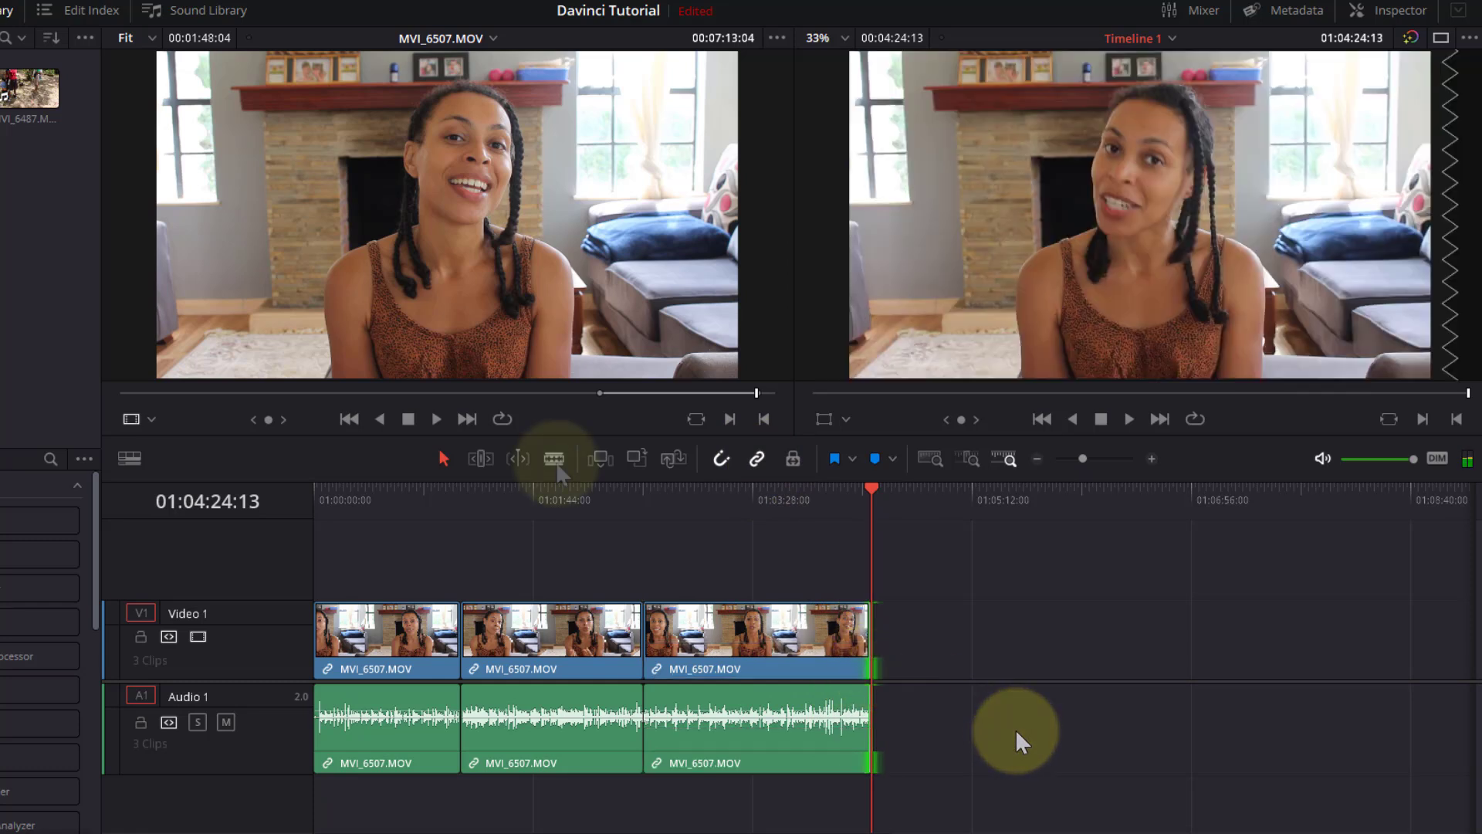
Add the whole MVI_6477 clip to the timeline directly after the third MVI_6507.MOV clip
left_click(555, 458)
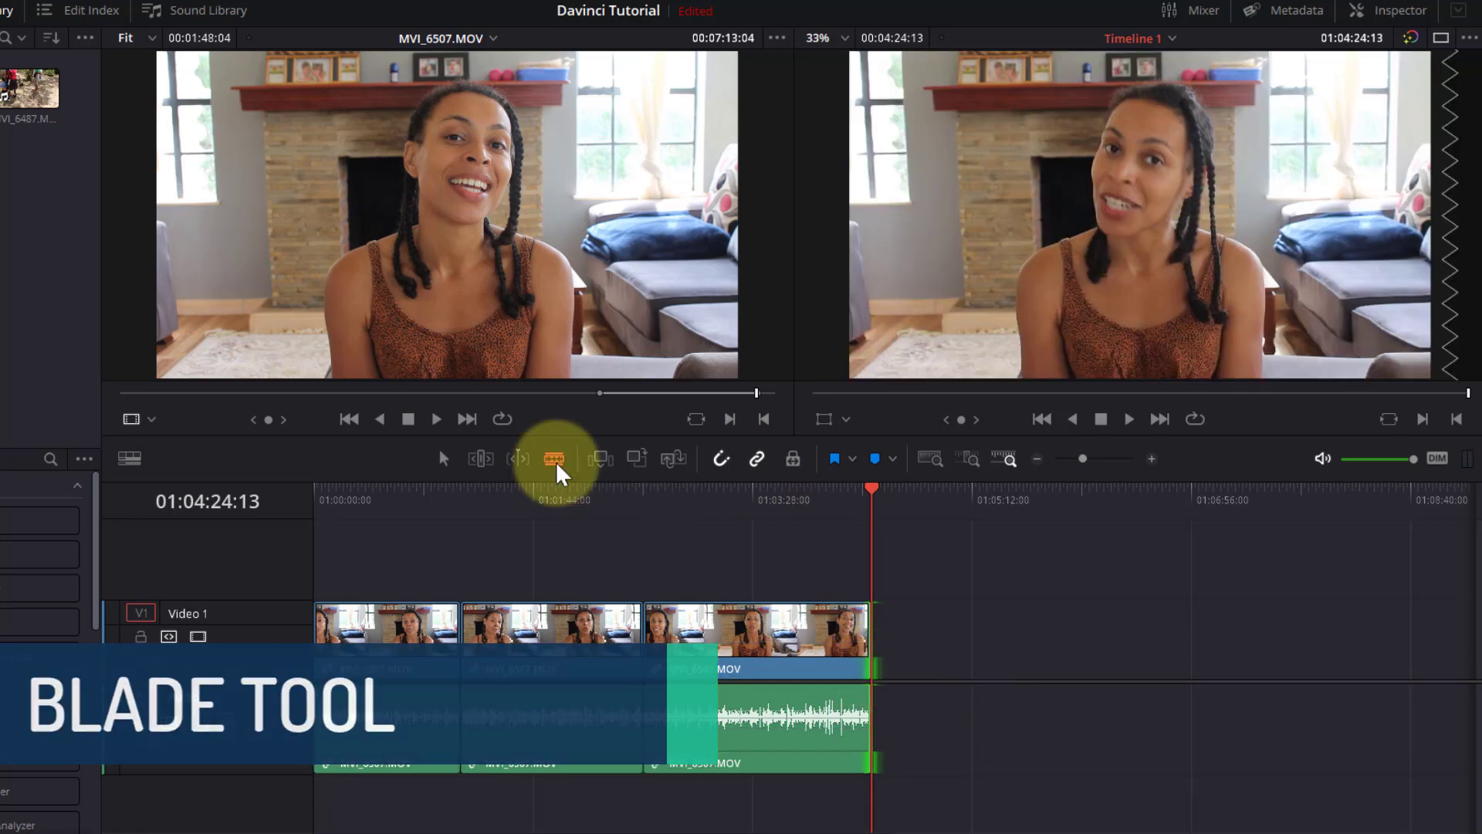
left_click(447, 463)
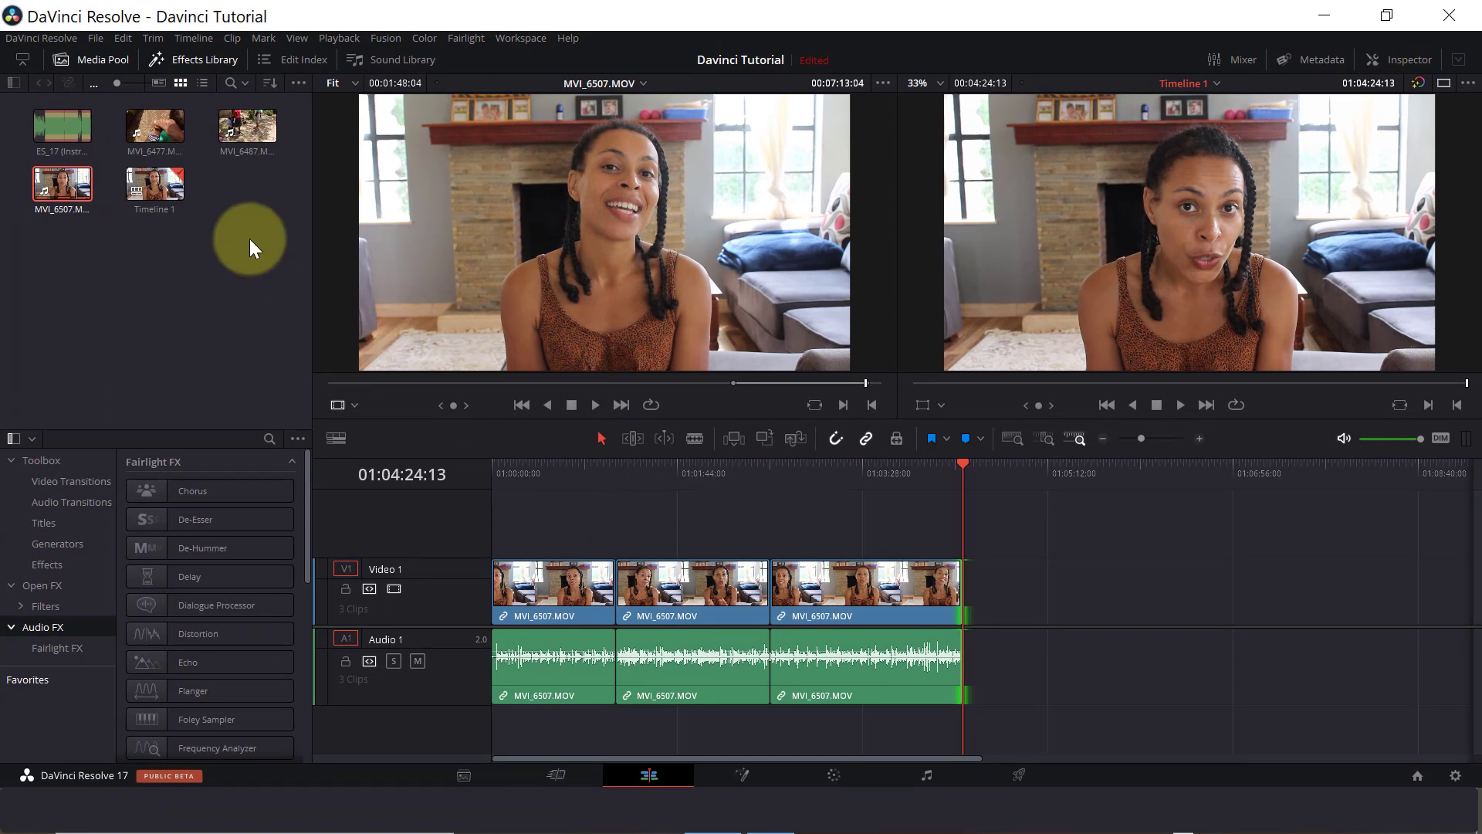
left_click(157, 123)
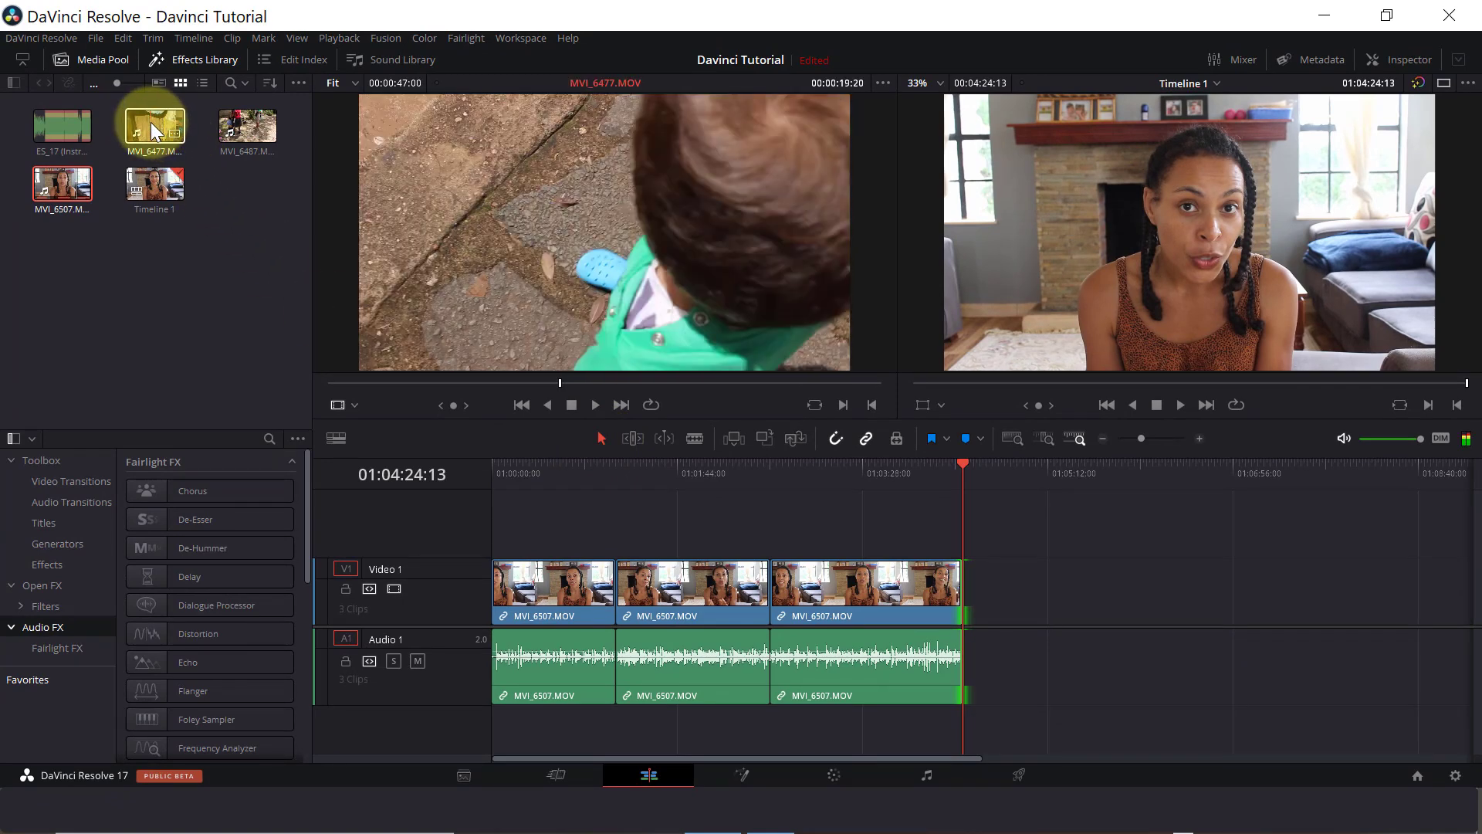
left_click_drag(150, 122, 962, 616)
left_click(1136, 688)
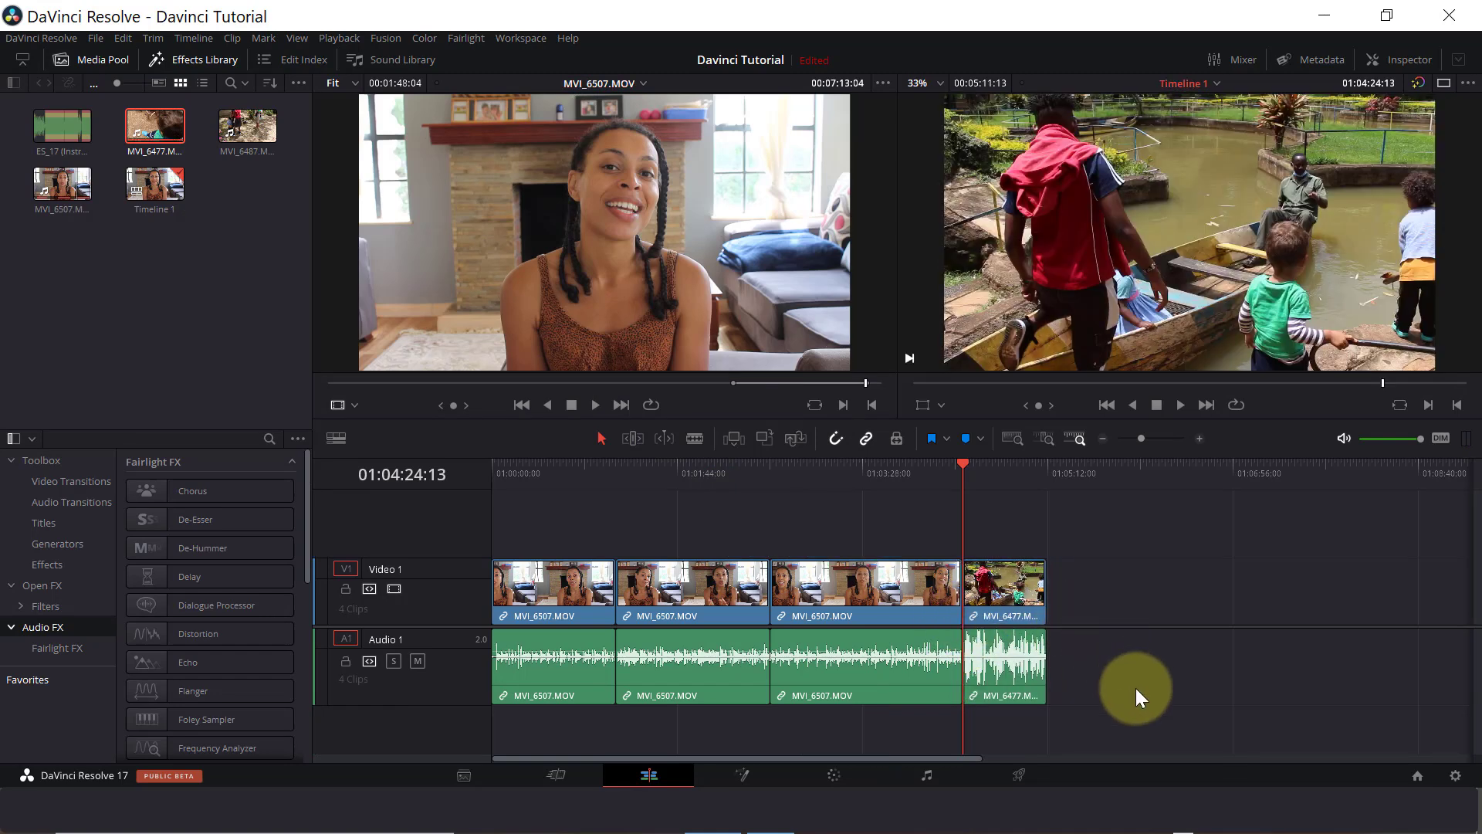
Cut the MVI_6477 clip with the Blade tool at about 01:04:35:09 and 01:04:56:04
left_click_drag(1141, 439, 1150, 439)
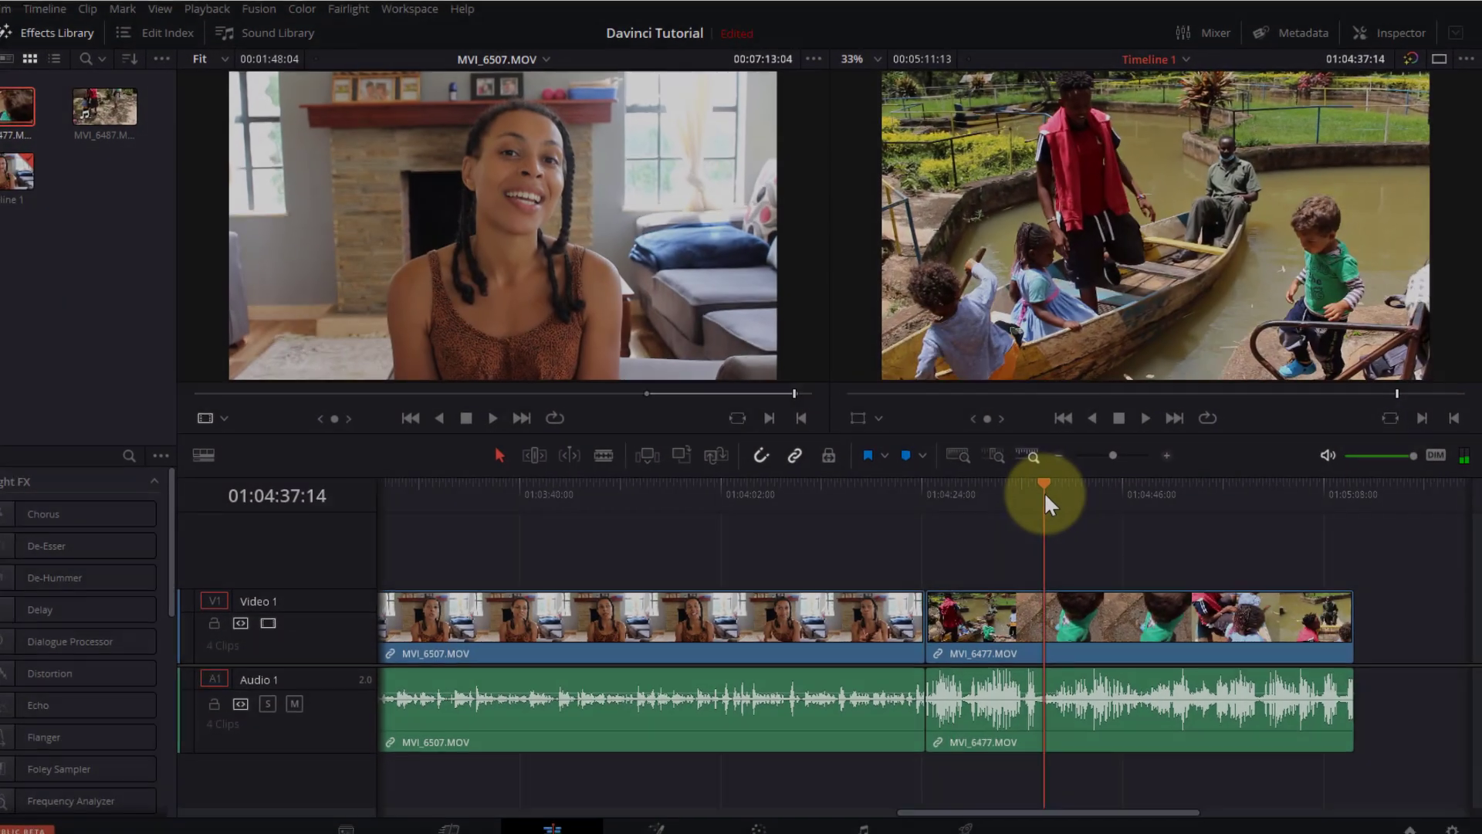
left_click_drag(1046, 497, 995, 522)
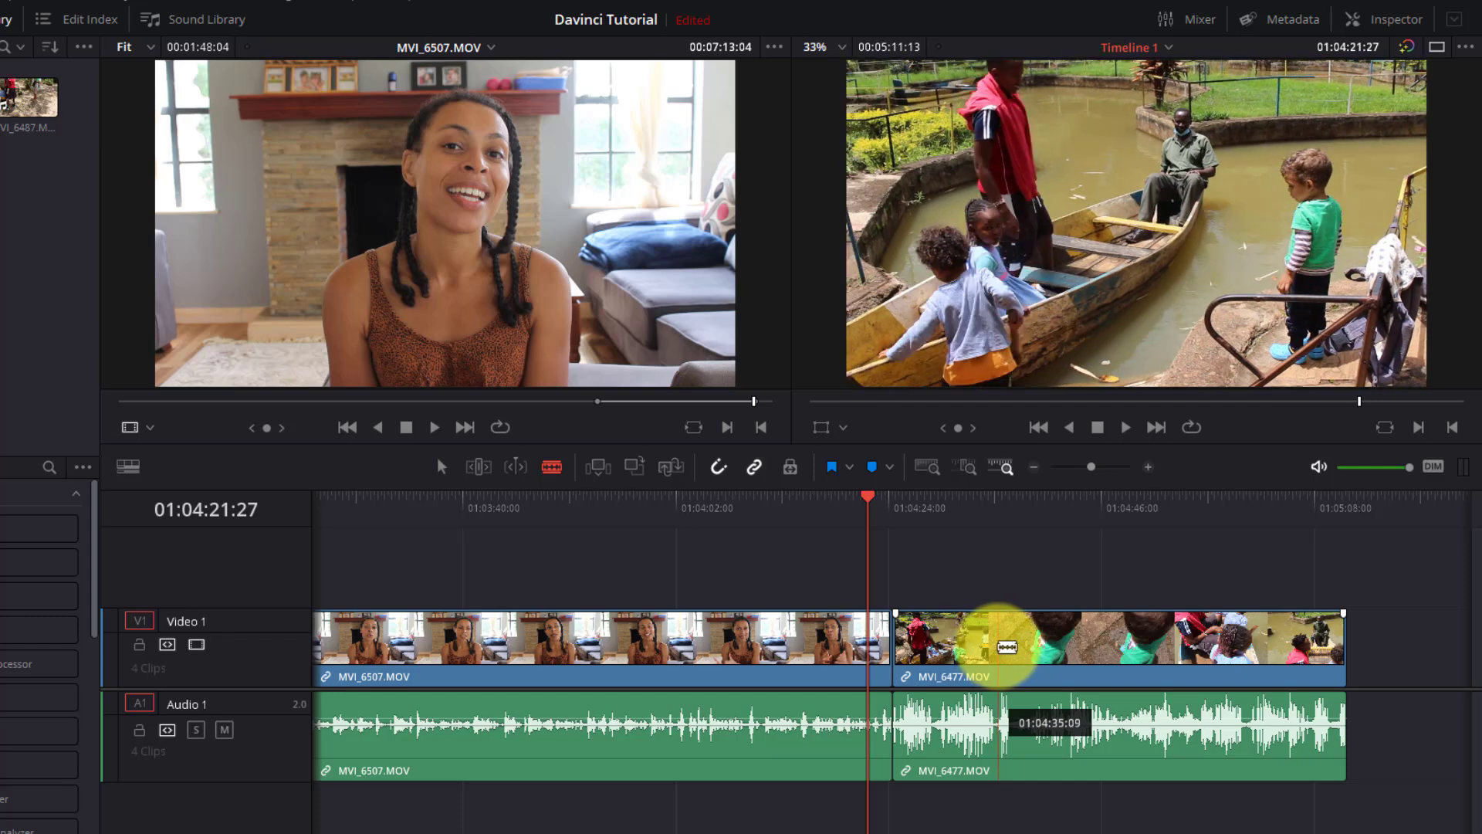
left_click(1007, 647)
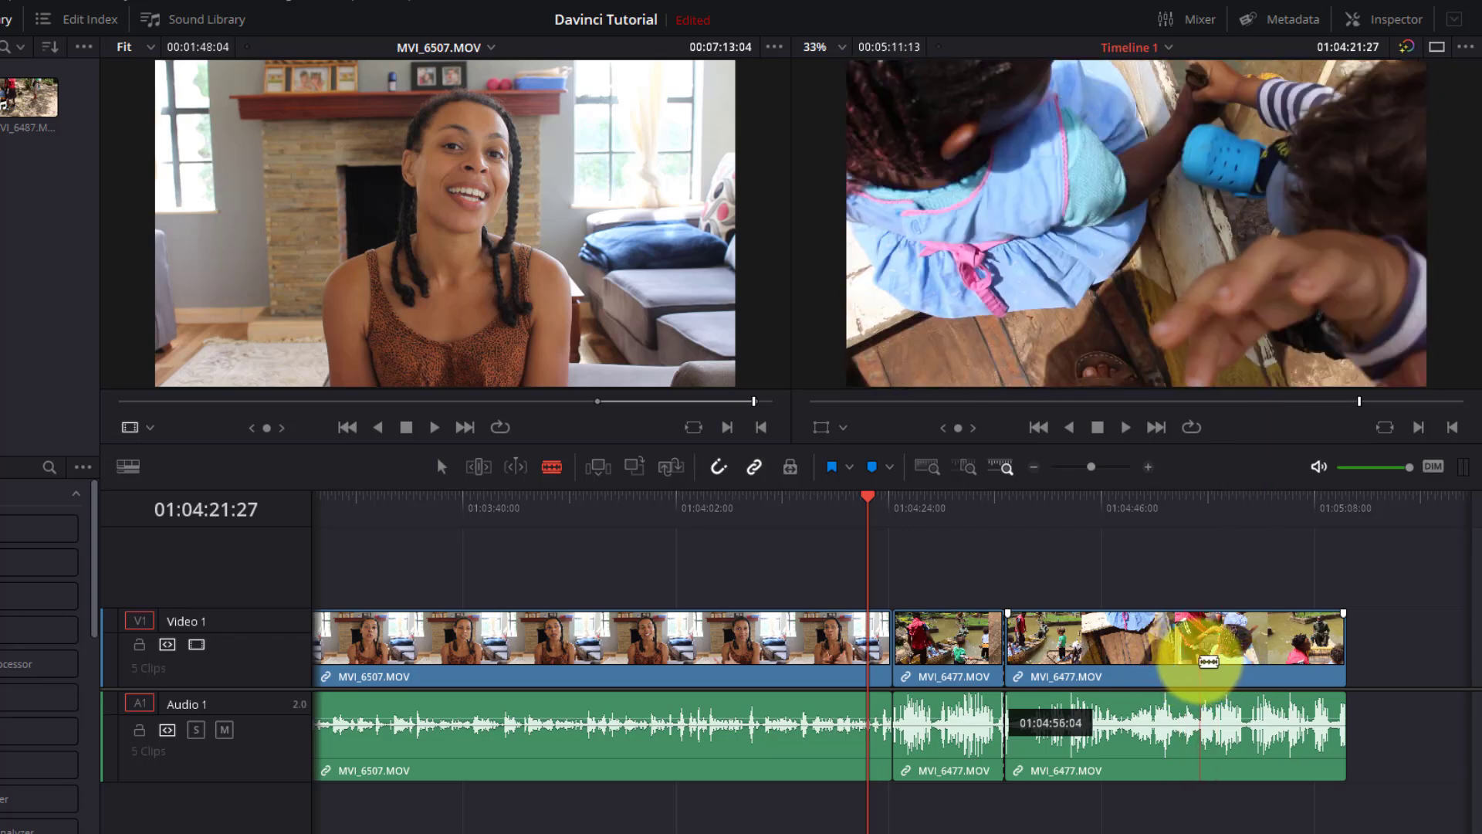
left_click(1201, 662)
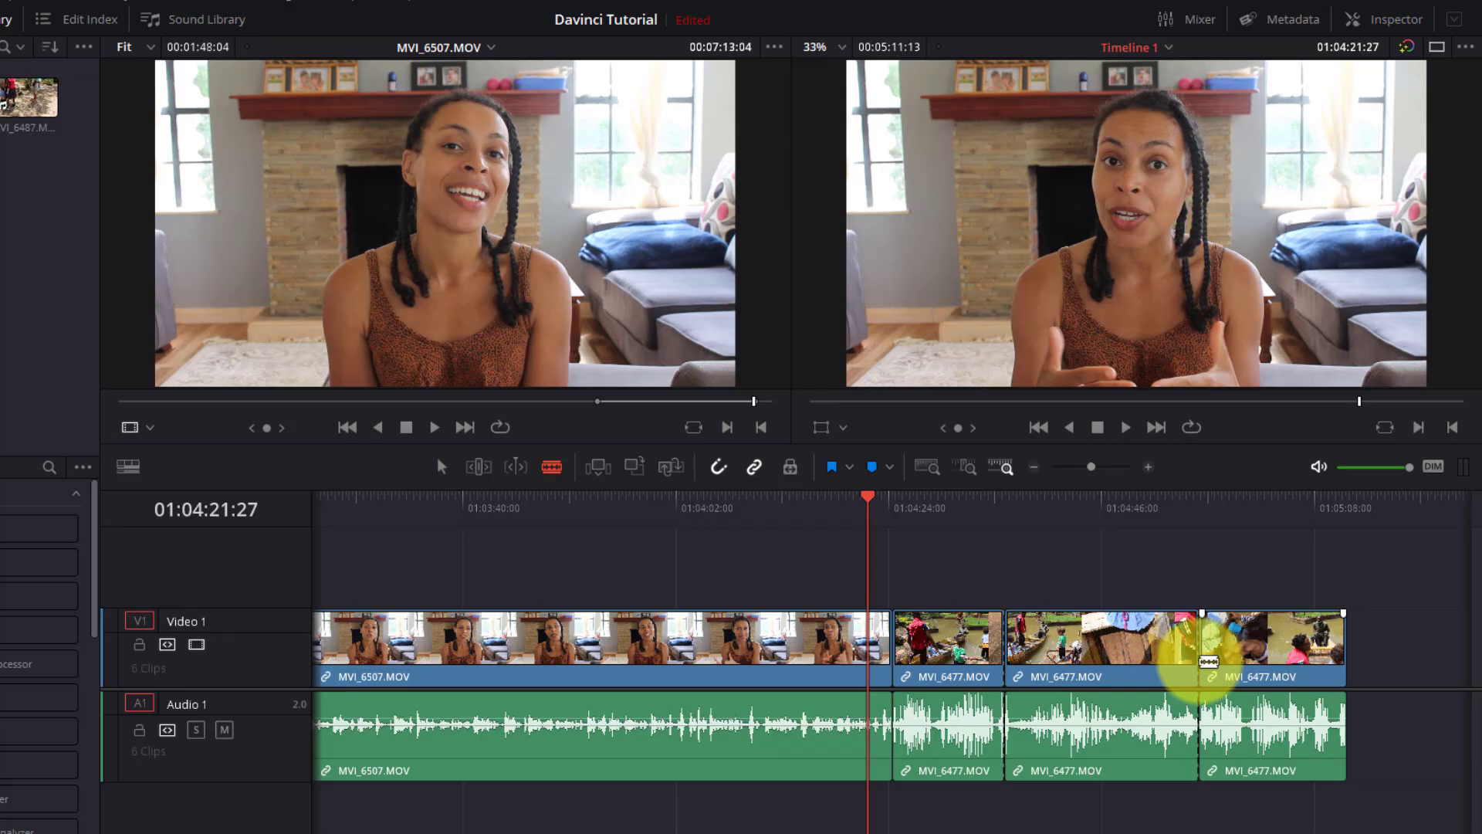
Delete the middle MVI_6477 section so that a gap is left in its place, and undo the deletion
key("a")
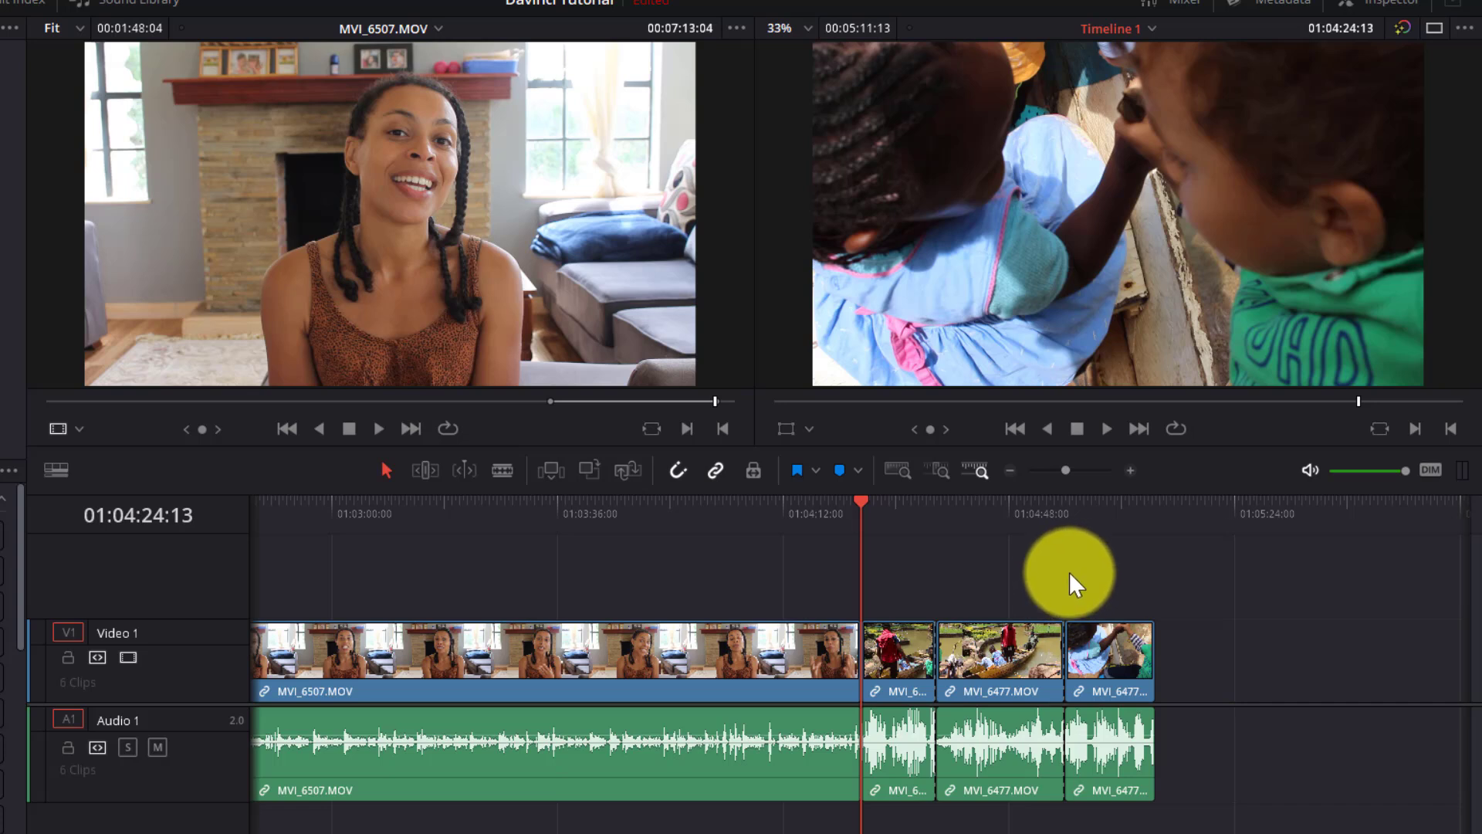
left_click(1016, 660)
key("BackSpace")
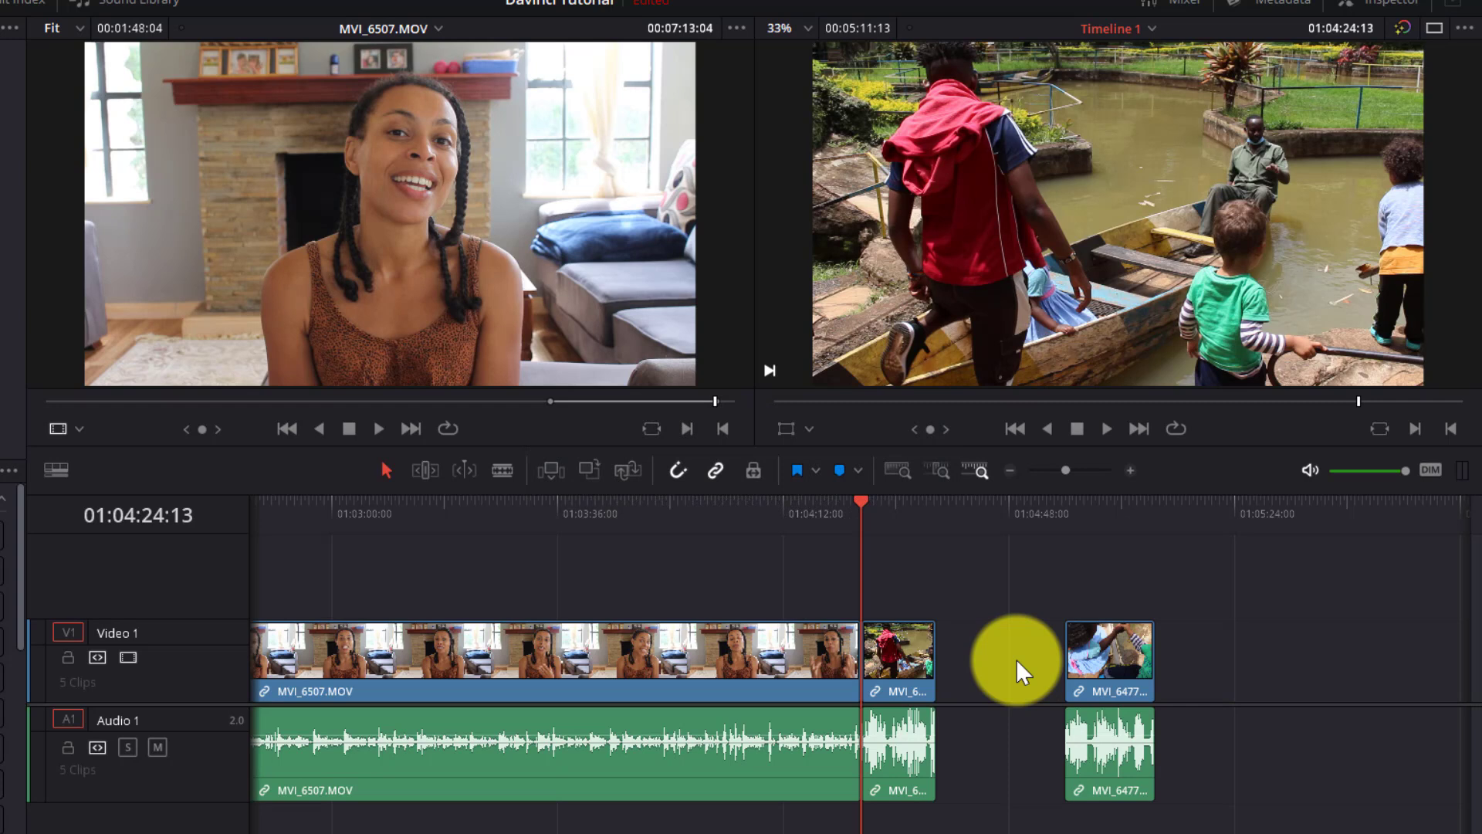
key("ctrl+z")
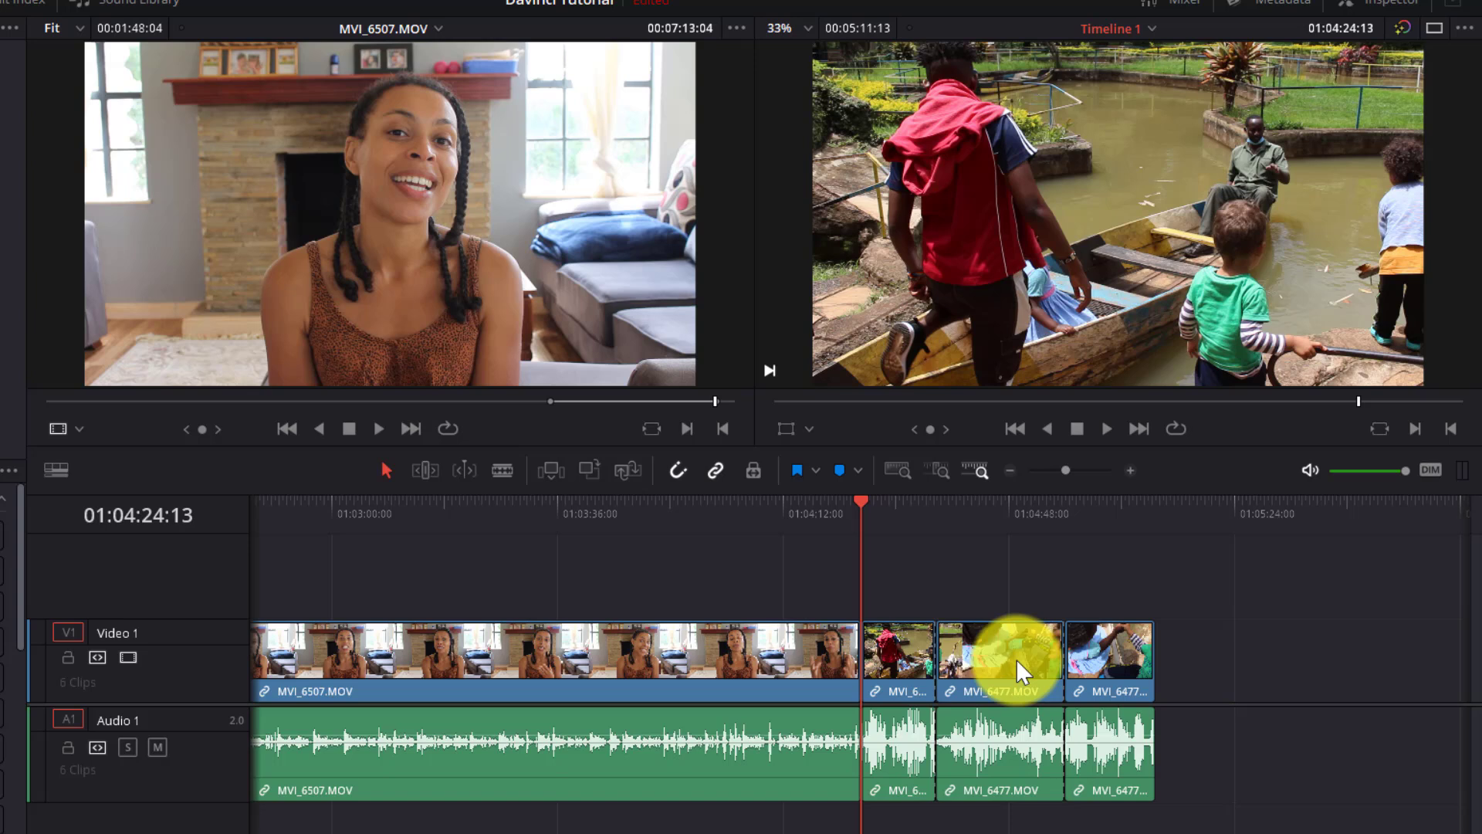
Ripple delete the middle MVI_6477 section and split the first MVI_6507.MOV clip with the Blade tool
left_click(1016, 659)
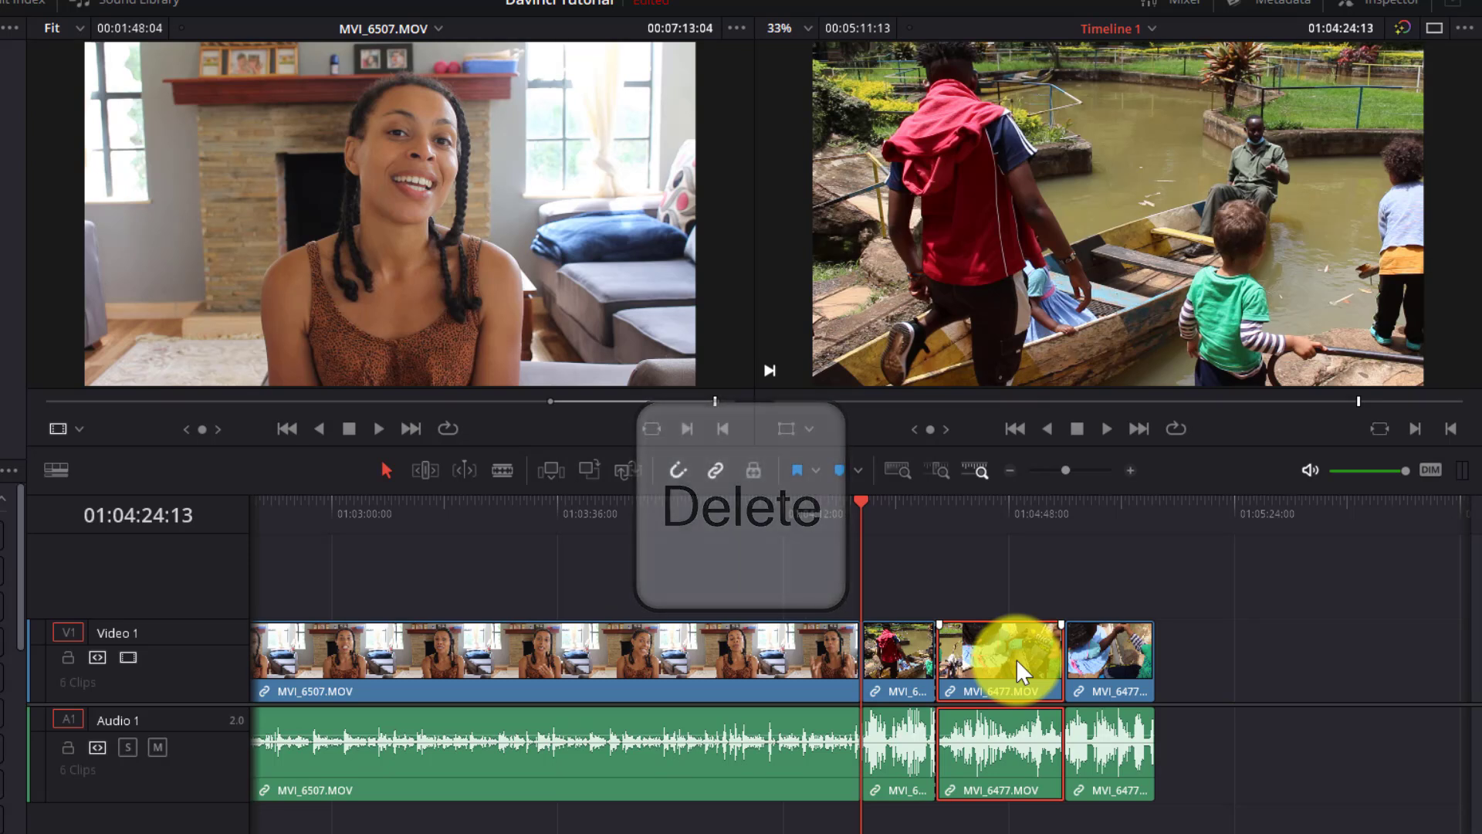
key("Delete")
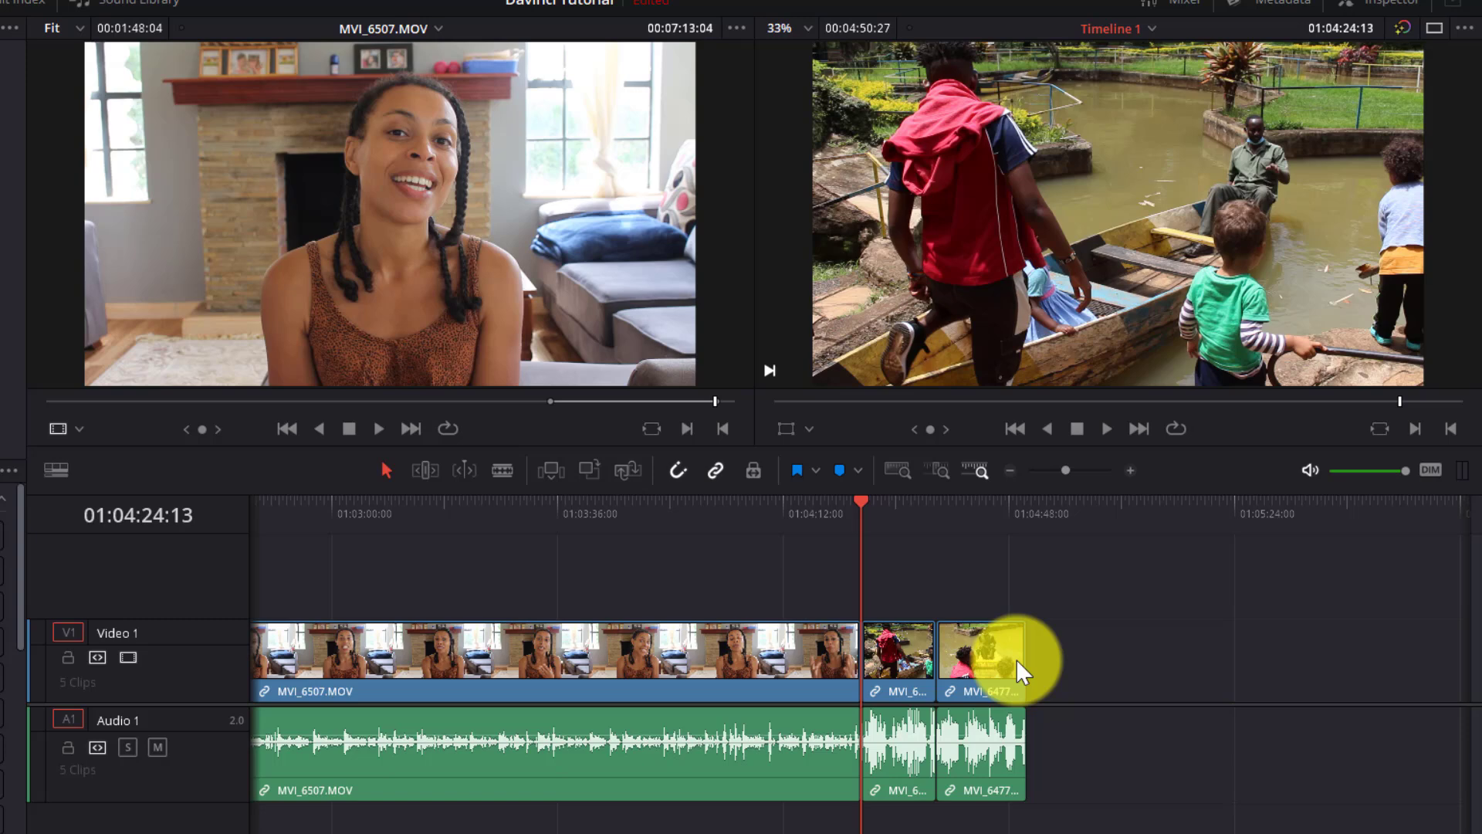
key("shift+z")
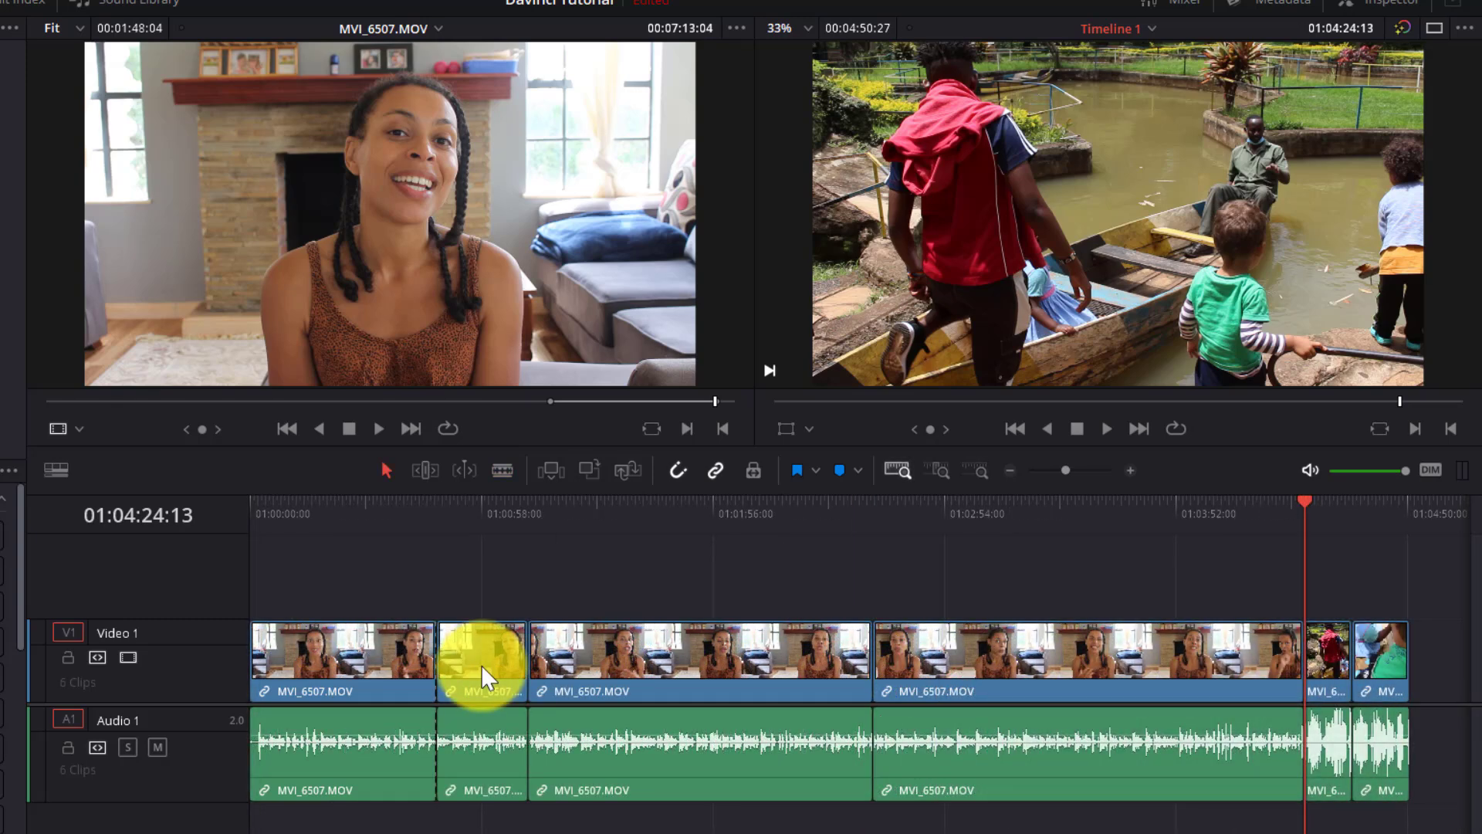
key("b")
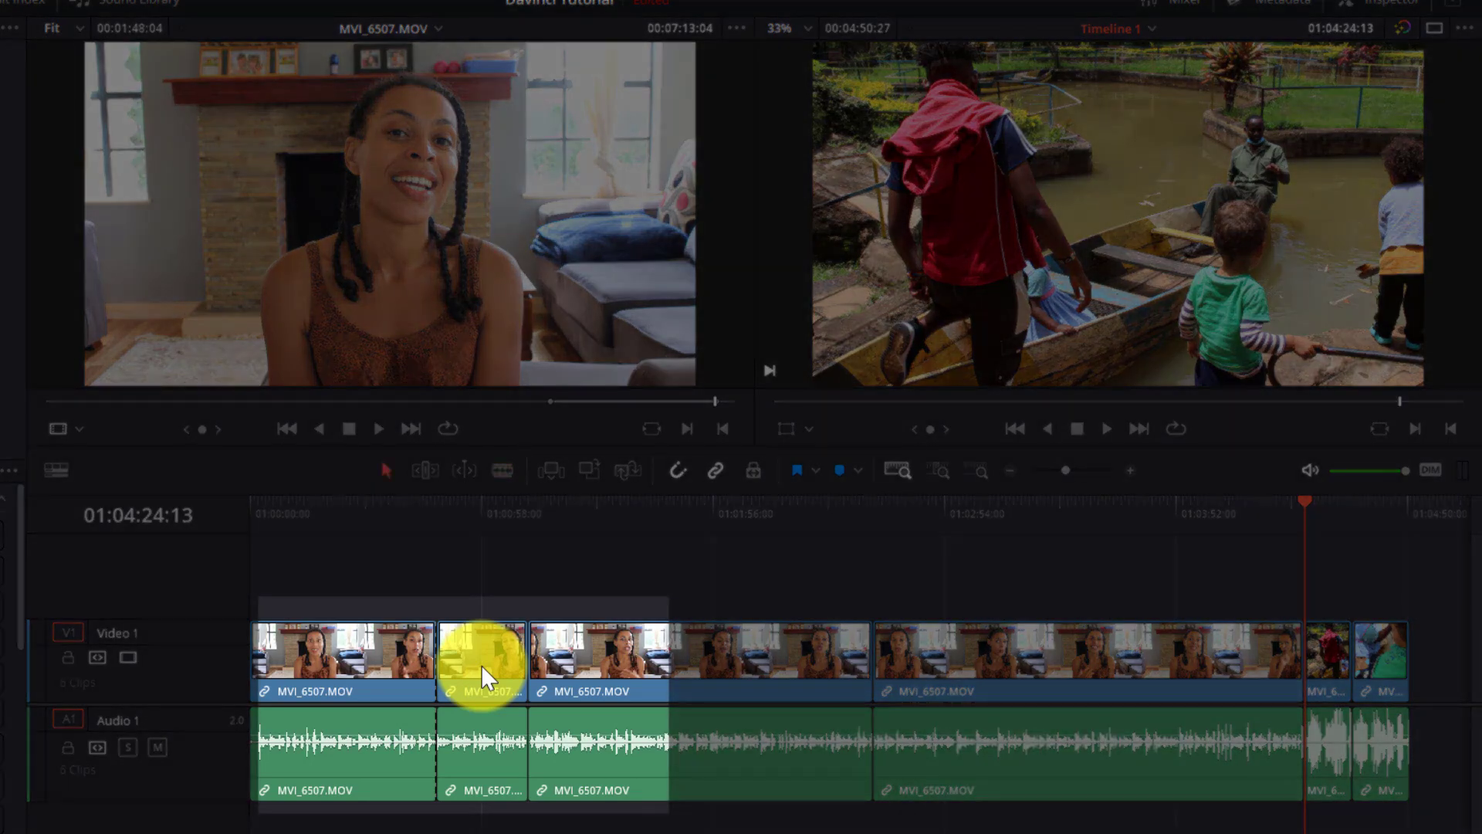
left_click(480, 664)
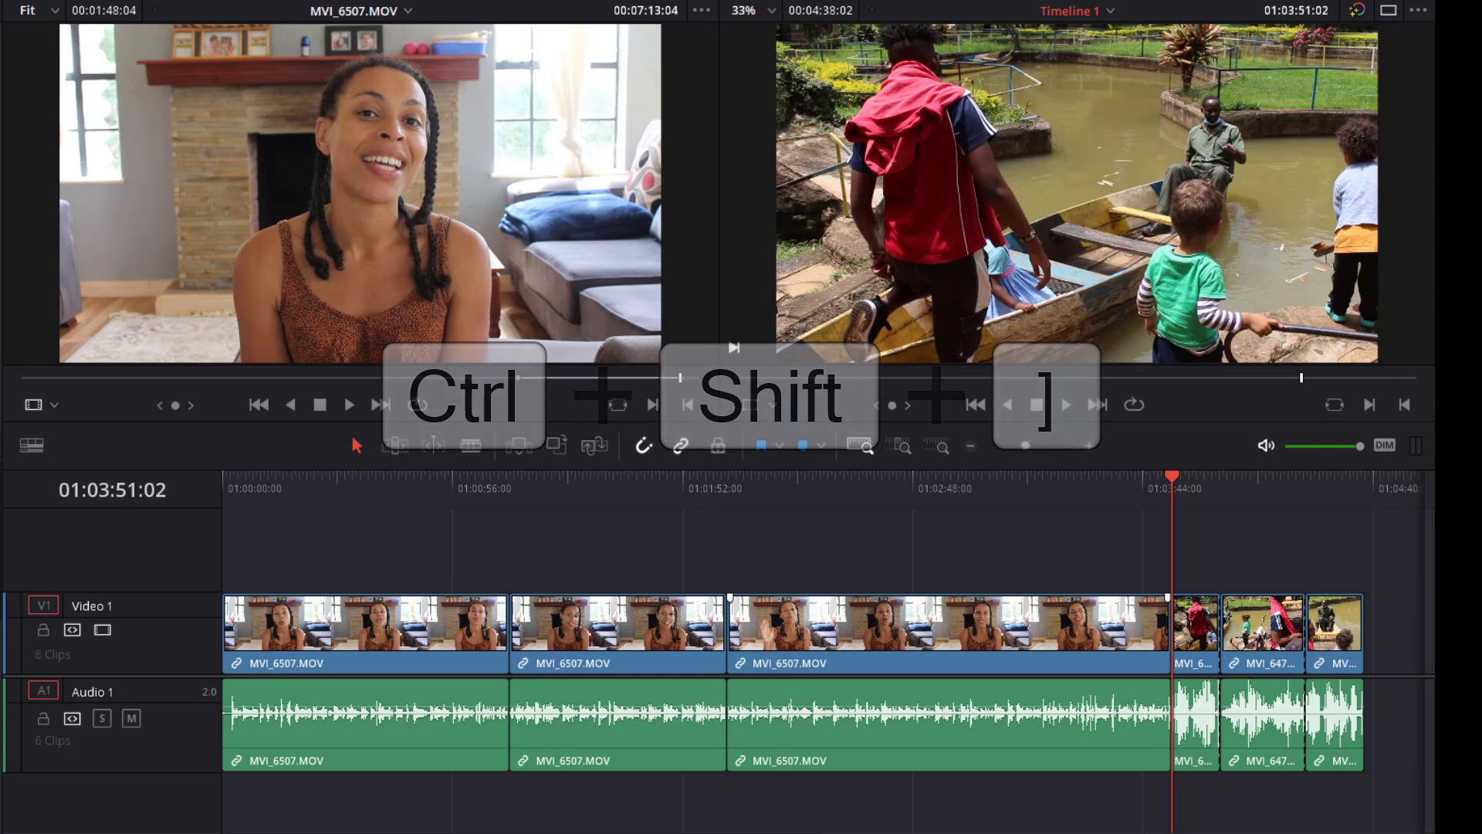
Try ripple trimming the end of the second MVI_6507.MOV clip to the playhead at 01:01:36:19
mouse_move(1170, 472)
left_mouse_down()
mouse_move(867, 544)
mouse_move(621, 559)
left_mouse_up()
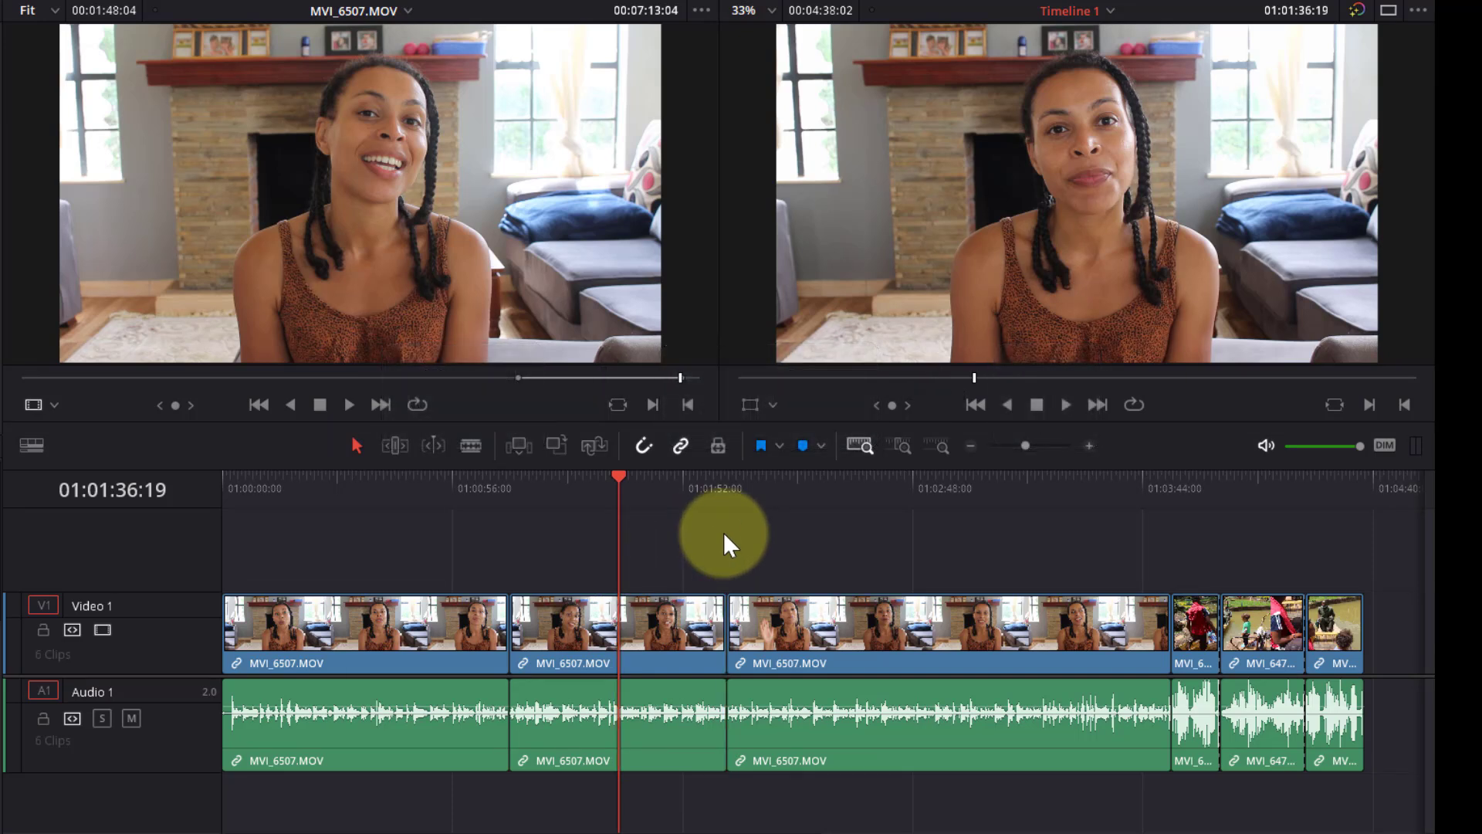
key("ctrl+shift+]")
key("ctrl+shift+]")
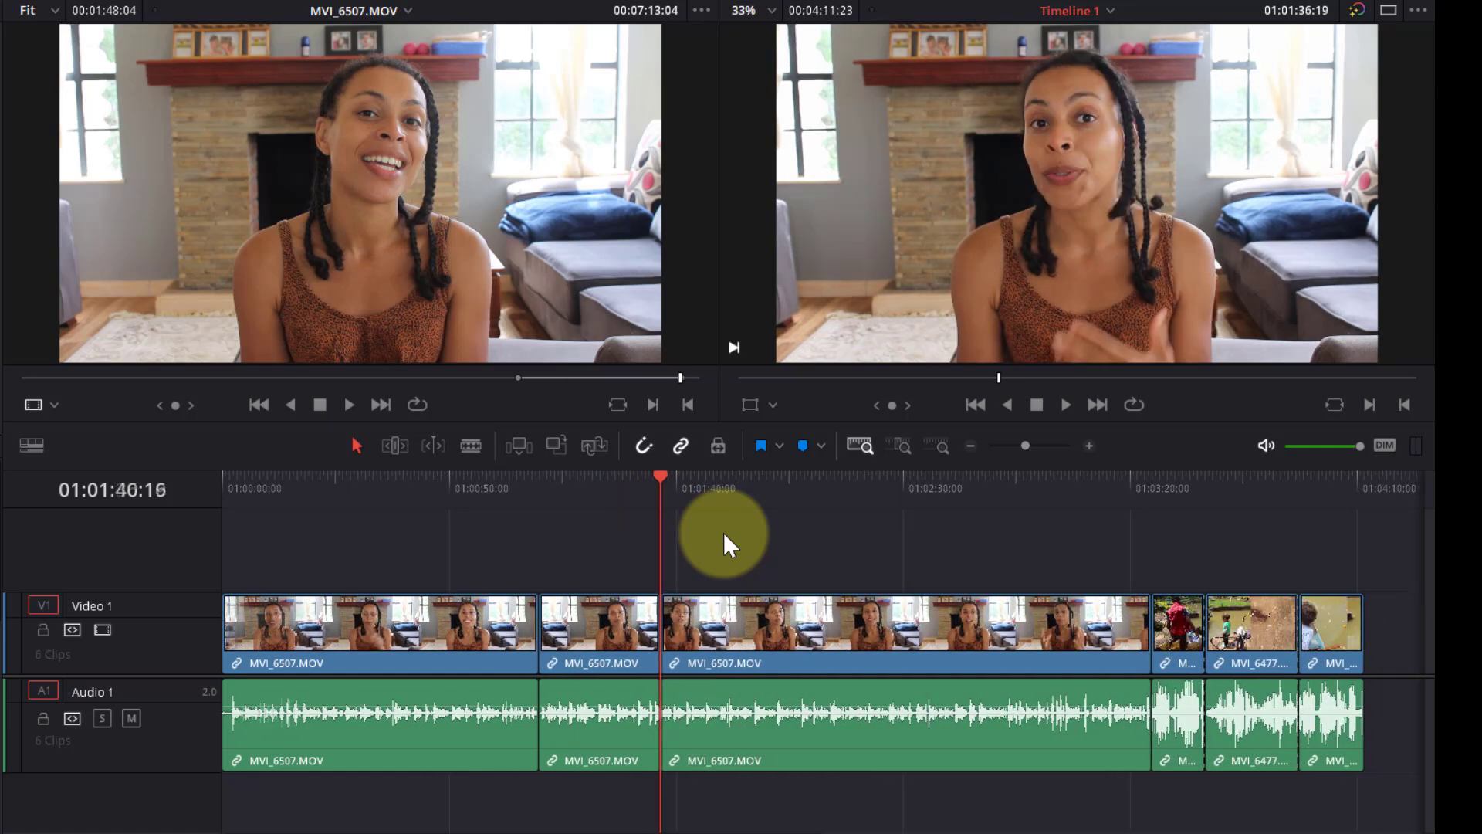
Ripple trim the start of the first clip to the playhead at 01:00:27:18 and undo it, two times over
left_click_drag(636, 475, 336, 511)
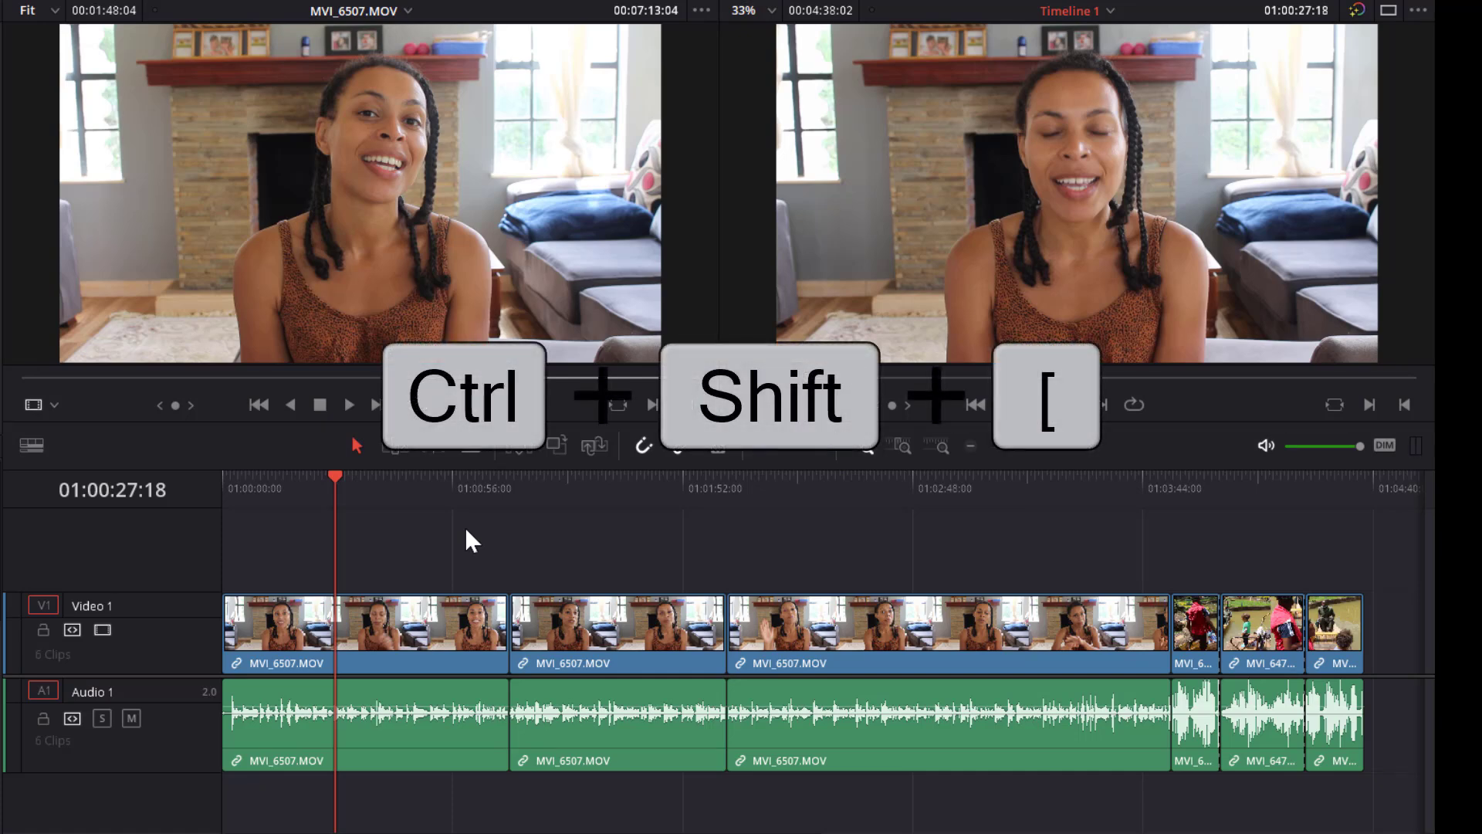
key("ctrl+shift+bracketleft")
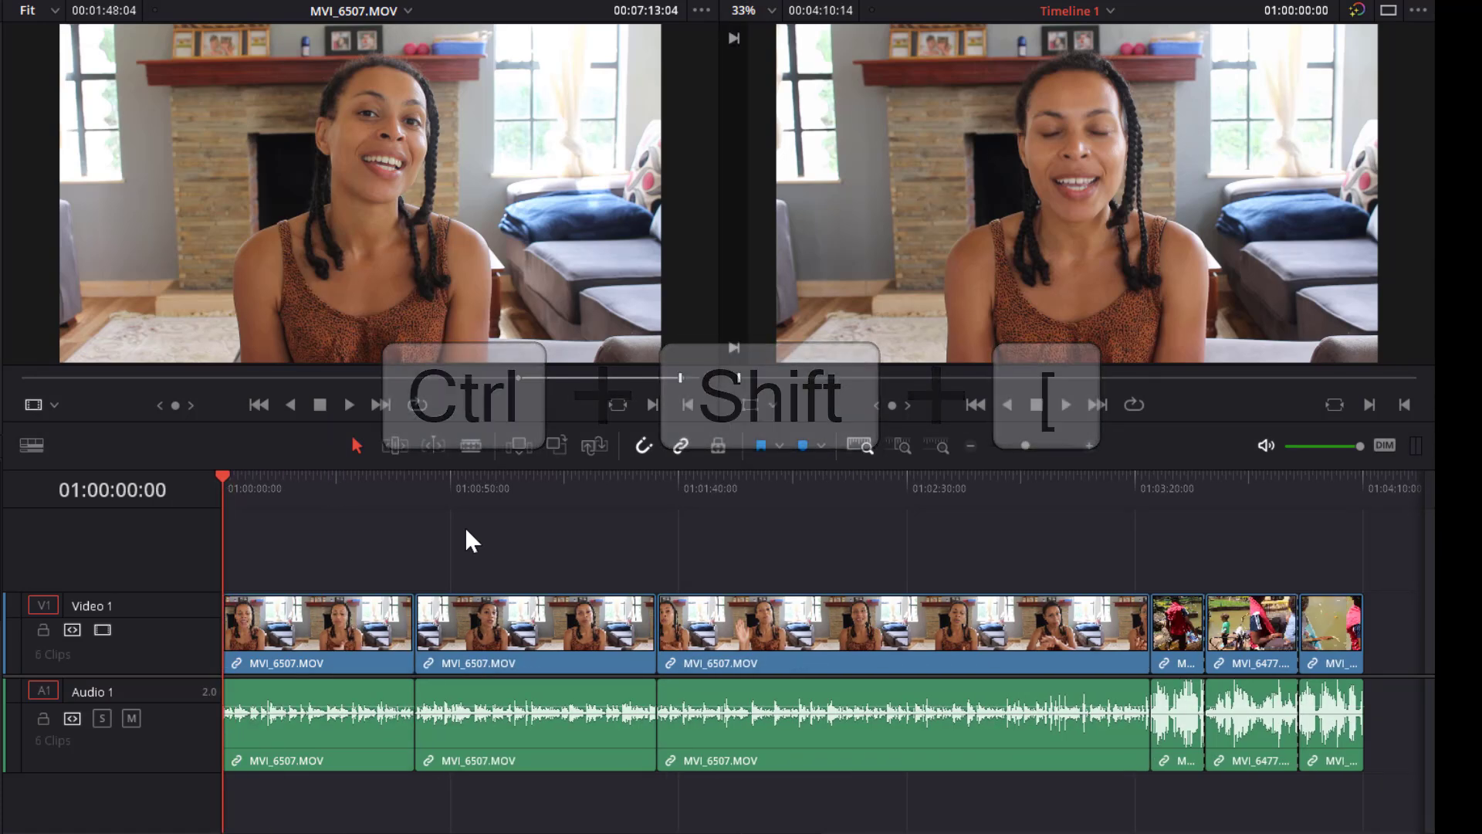
key("ctrl+z")
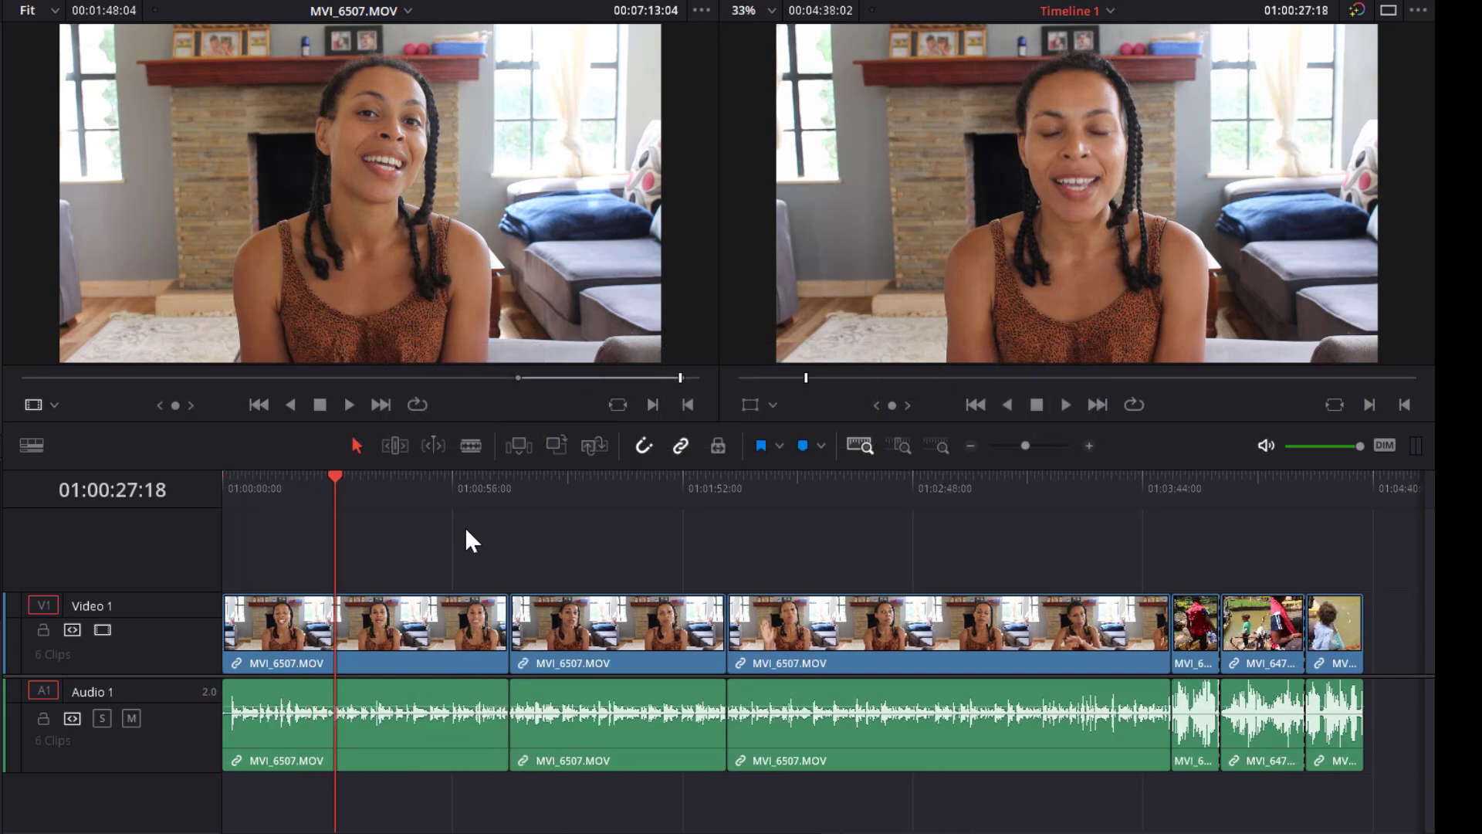
key("ctrl+shift+bracketleft")
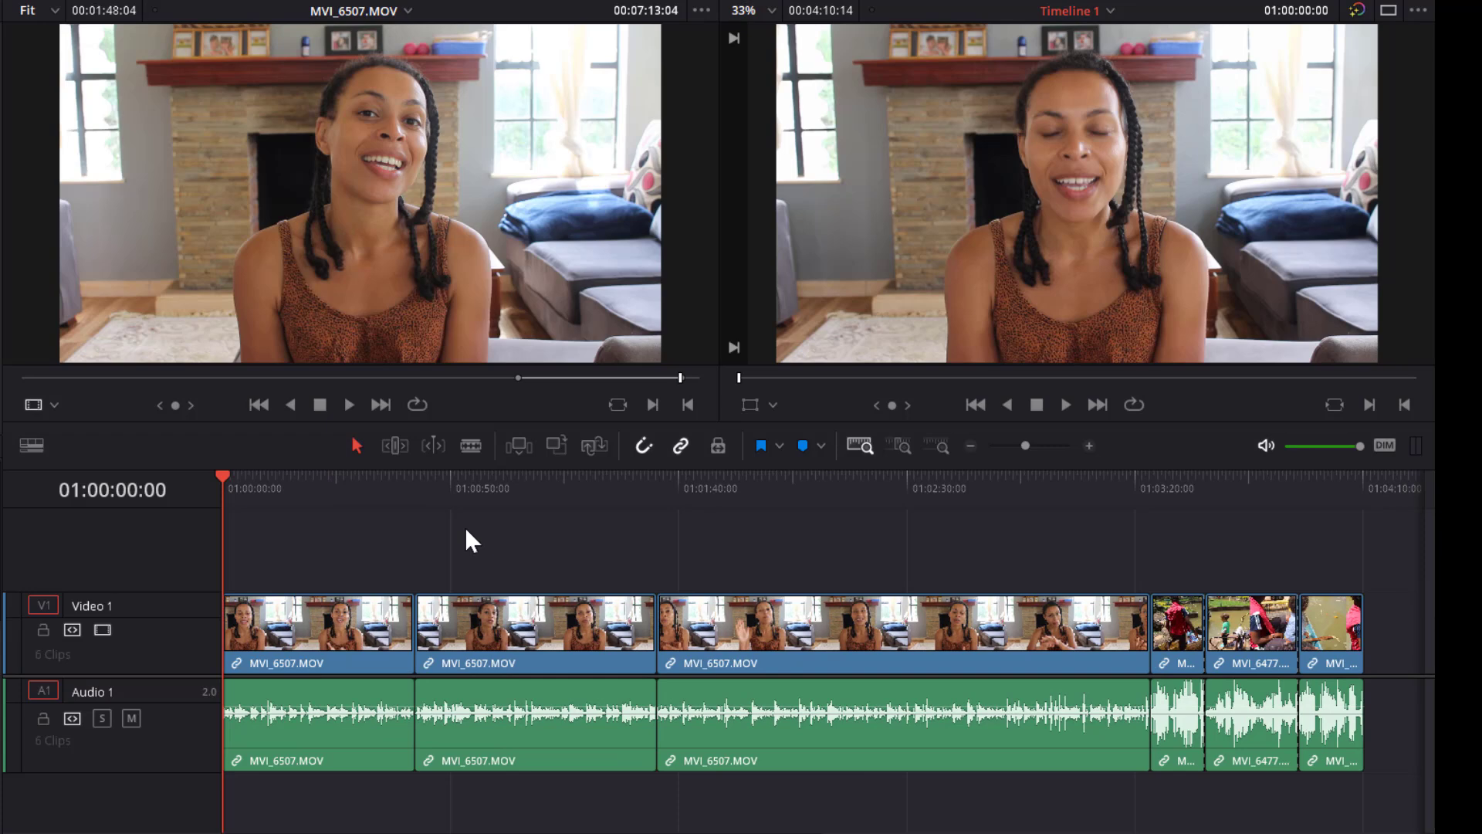
key("ctrl+z")
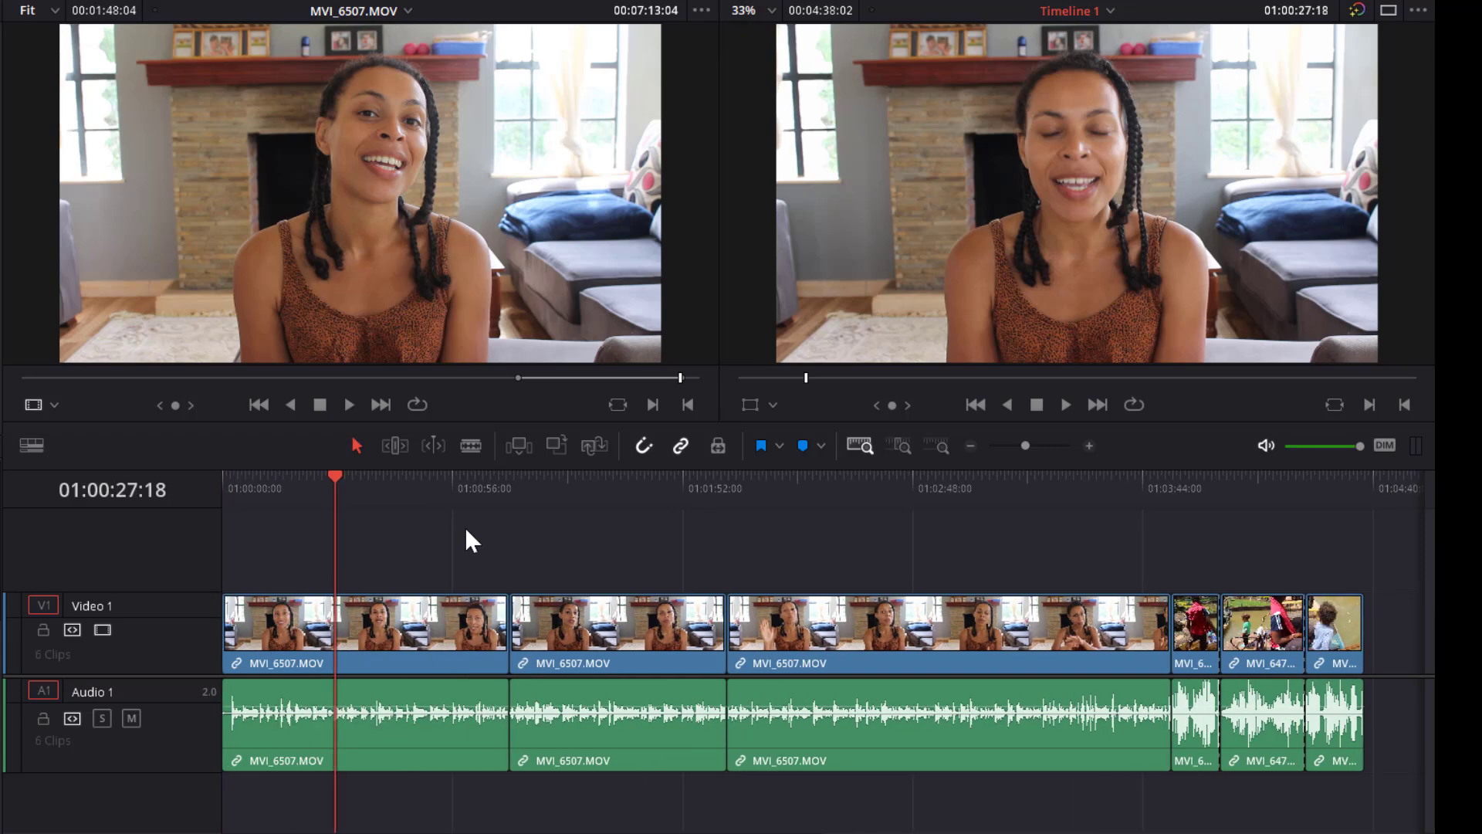
Move the second MVI_6507.MOV clip behind the third one on Video 1 and back to its original place
left_click_drag(606, 621, 1058, 533)
left_click_drag(953, 627, 720, 647)
left_click_drag(1029, 534, 1044, 617)
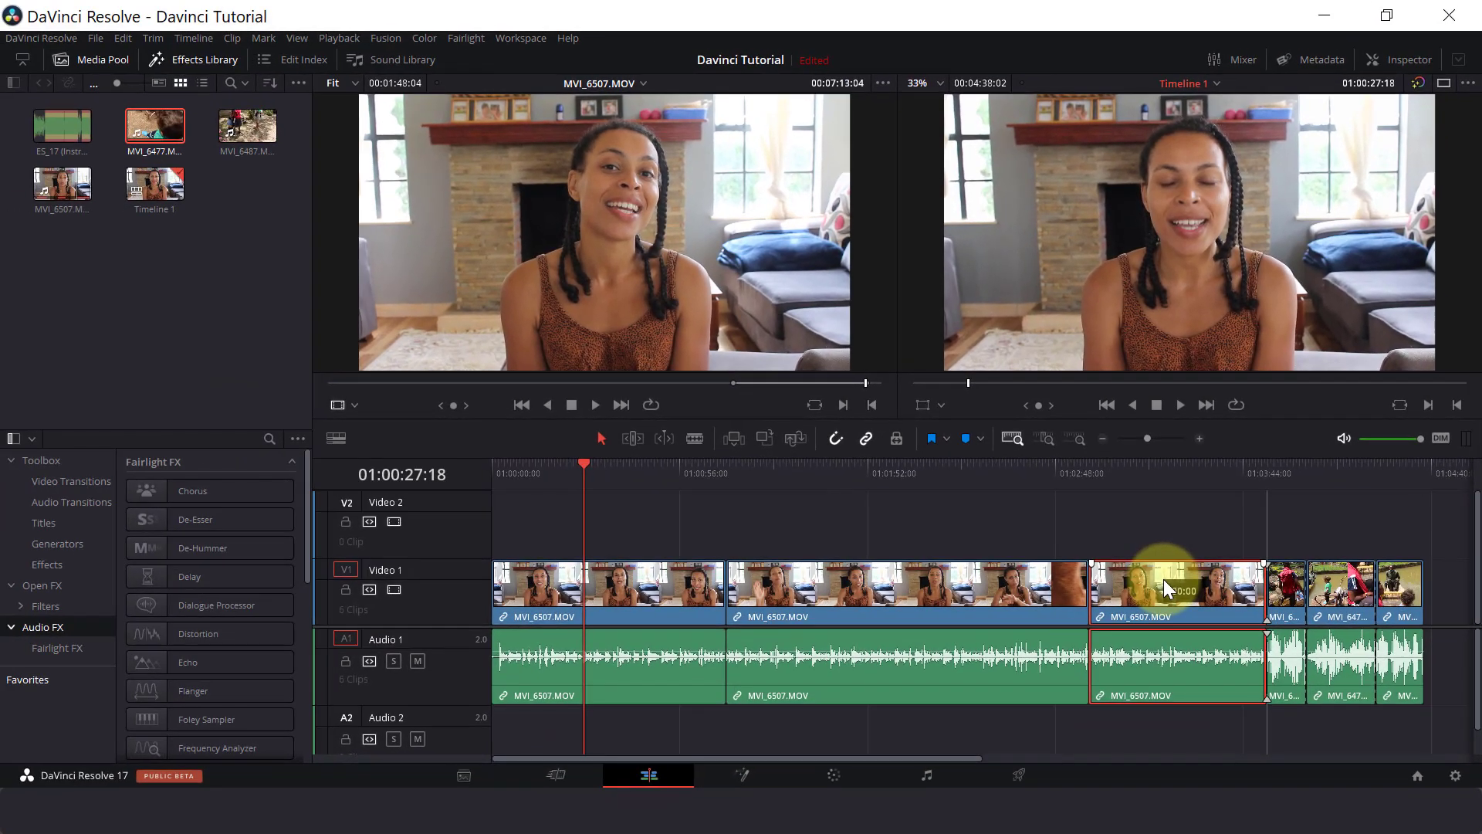
left_click_drag(1164, 578, 1164, 579)
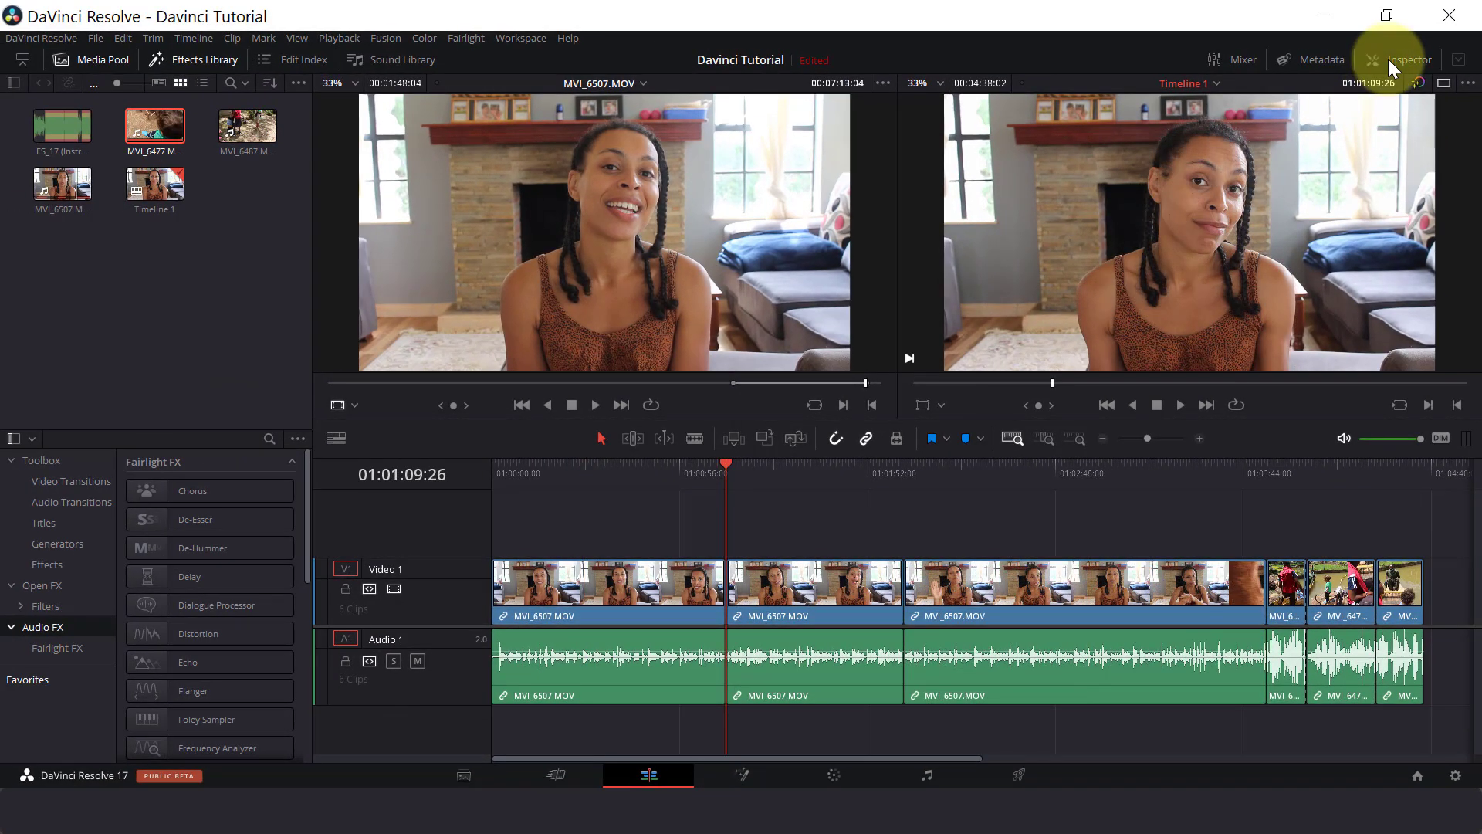
Open the Inspector and select the second MVI_6507.MOV clip with the playhead at its start, 01:01:09:26
left_click(1388, 59)
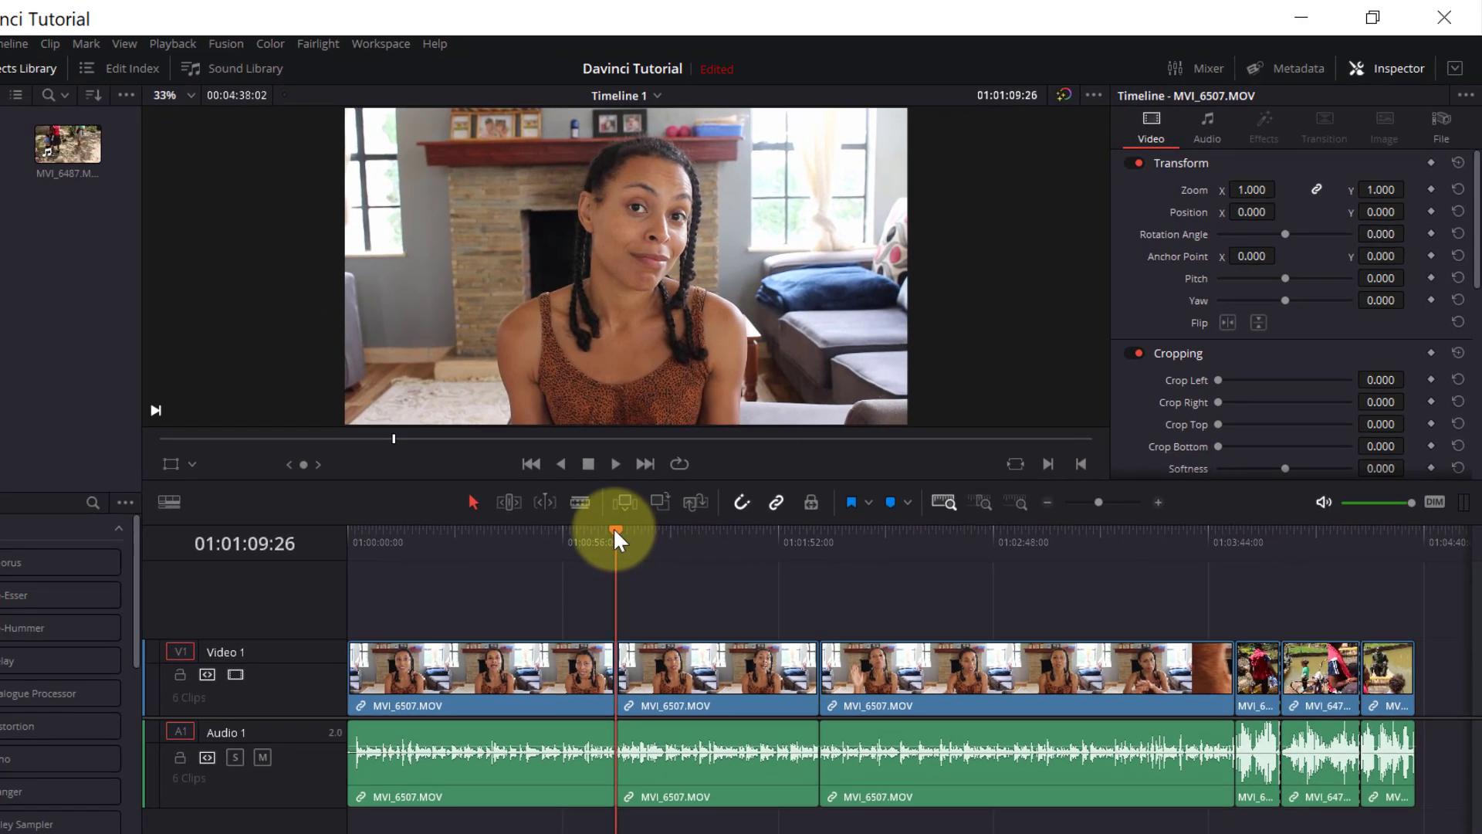
mouse_move(612, 526)
left_mouse_down()
mouse_move(594, 528)
mouse_move(625, 534)
mouse_move(597, 539)
mouse_move(644, 537)
mouse_move(589, 545)
mouse_move(616, 542)
left_mouse_up()
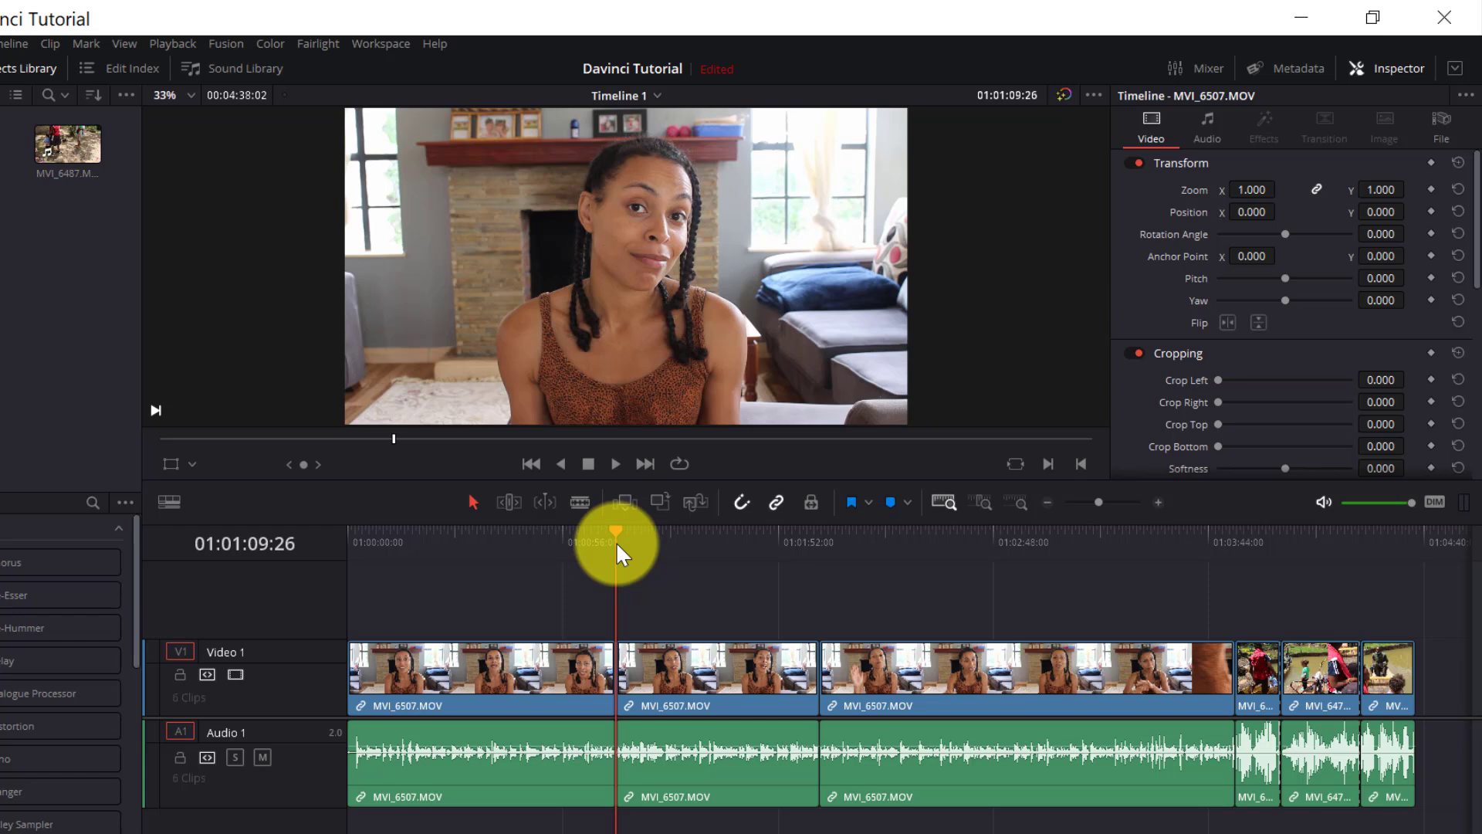
left_click(673, 665)
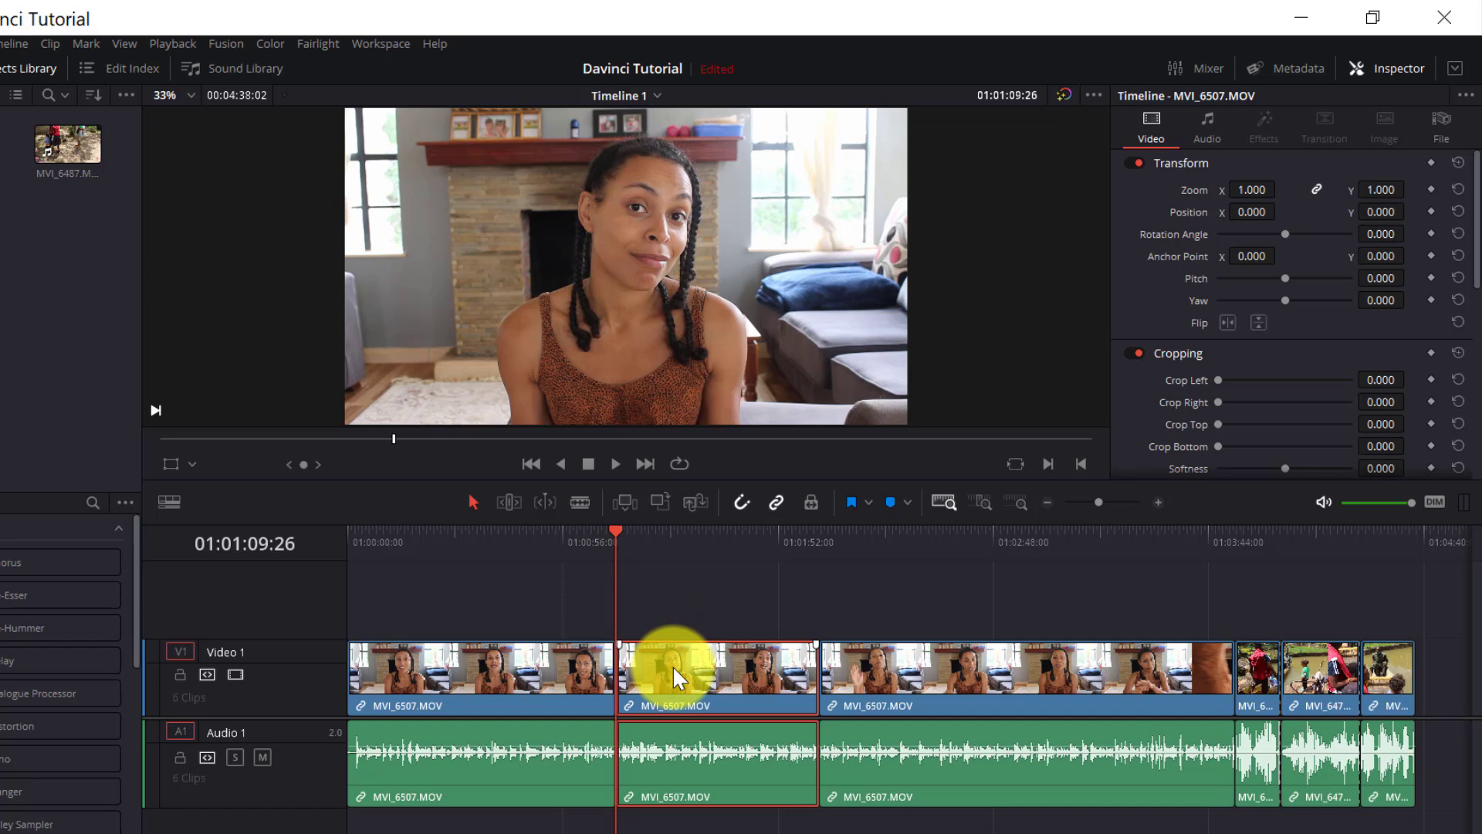
double_click(673, 665)
Enable Dynamic Zoom on the second MVI_6507.MOV clip, play the timeline, and disable Dynamic Zoom again
scroll(1461, 309, "down", 4)
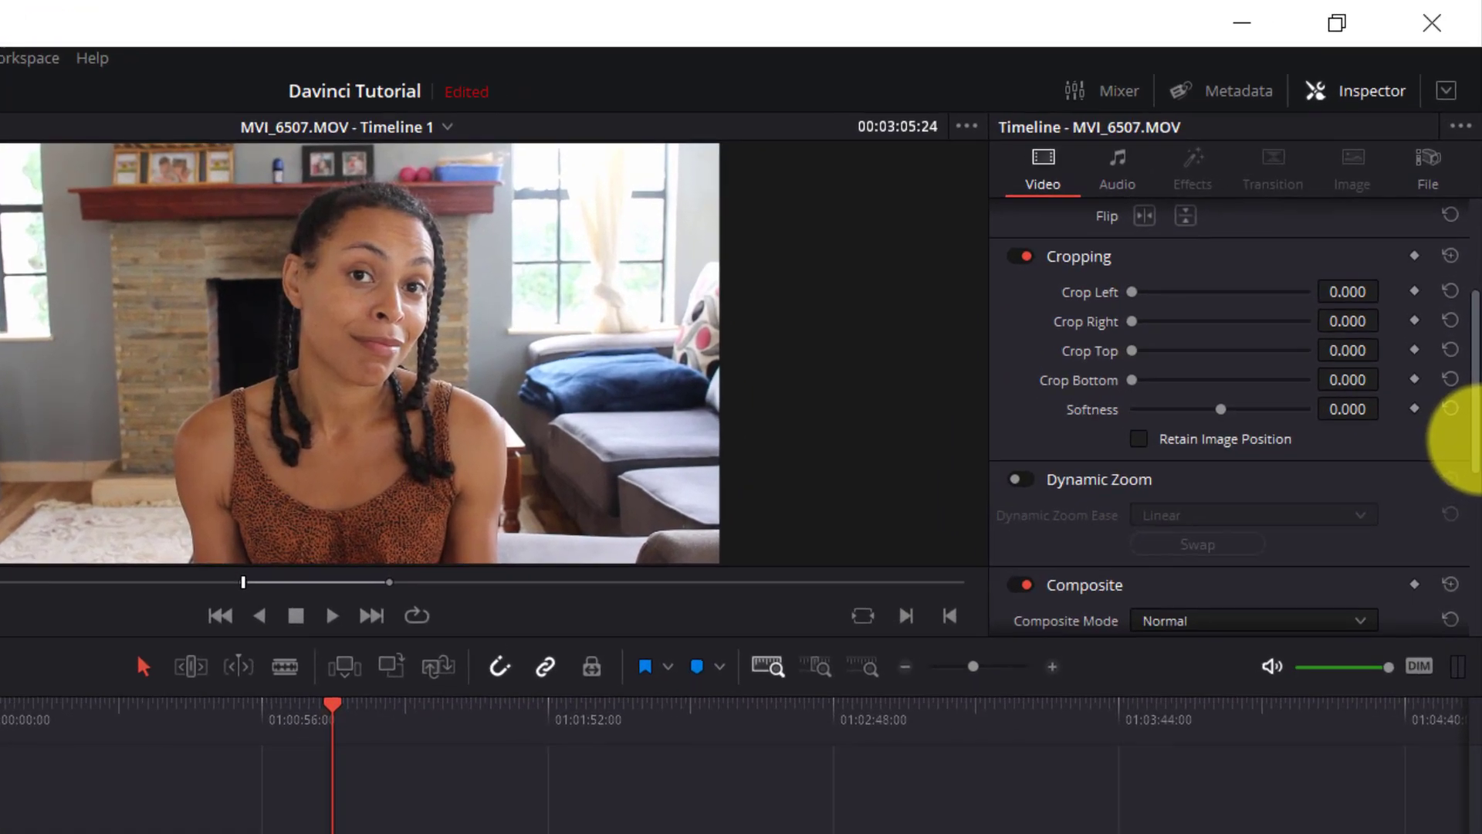
left_click(1020, 480)
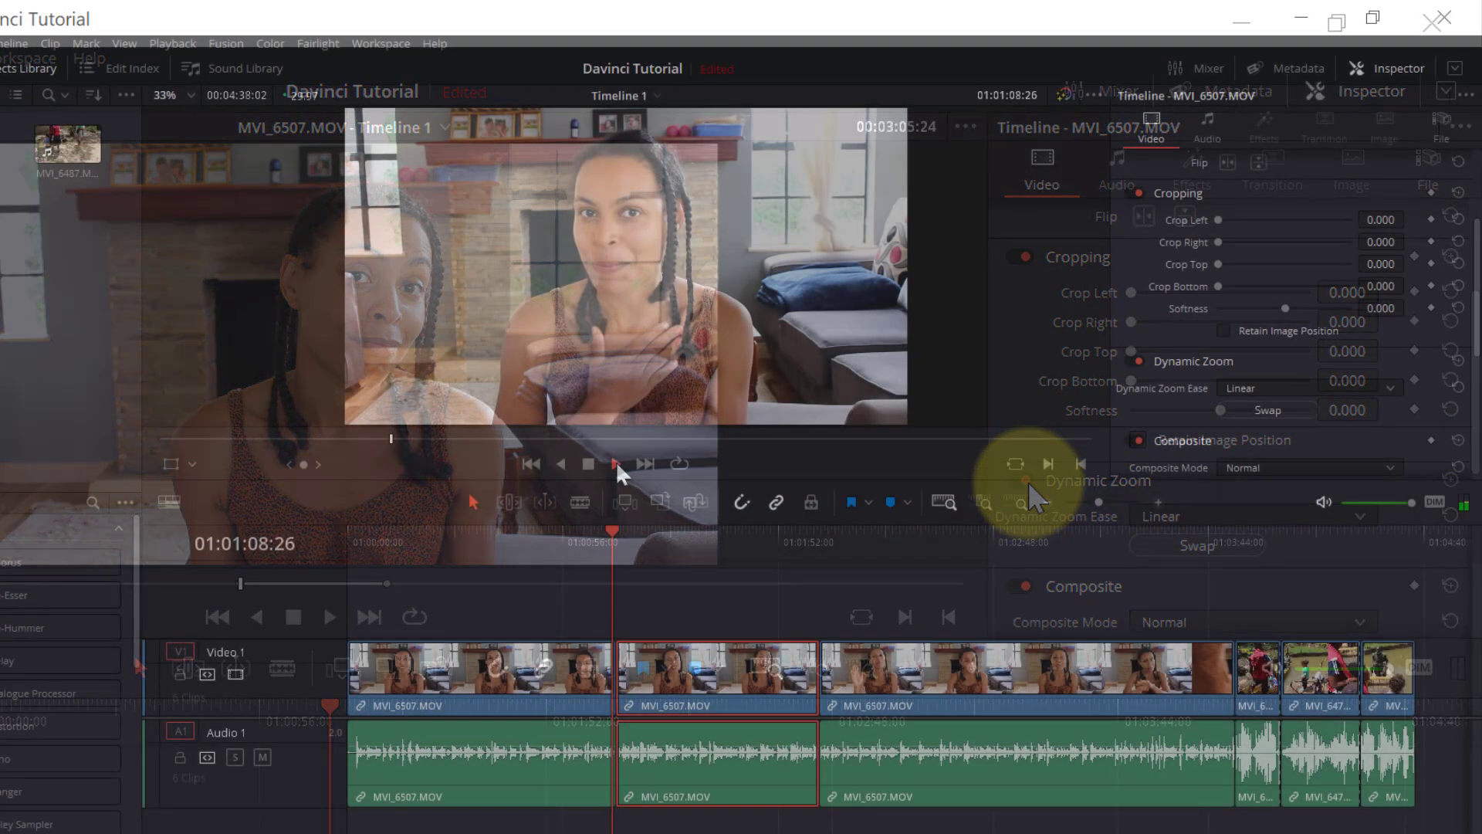
left_click(329, 617)
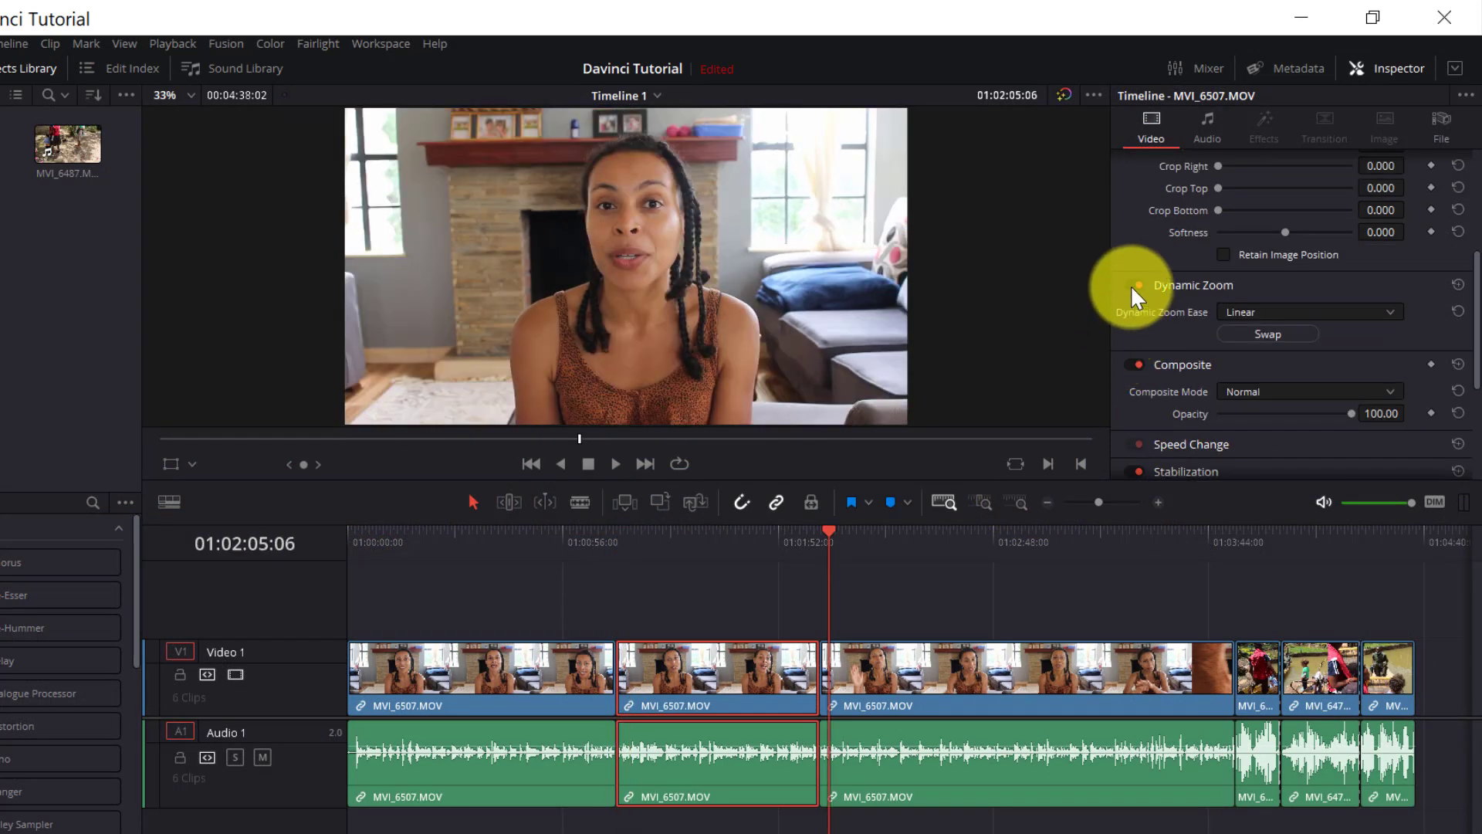
left_click(1133, 285)
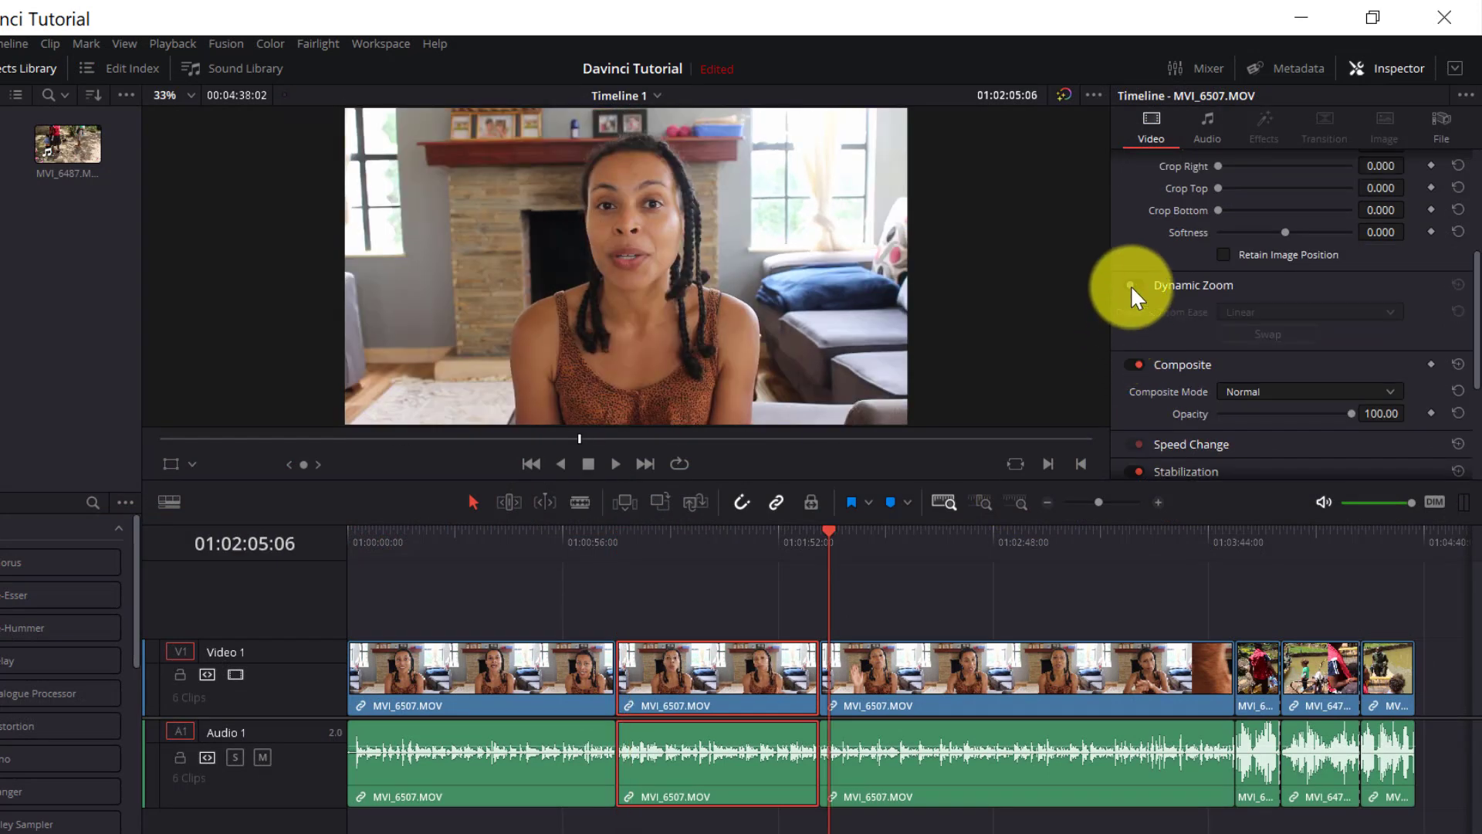
Set the second MVI_6507.MOV clip's Zoom to 1.270 and Position to X -30, Y -107, and play across the cut before it
left_click_drag(1467, 298, 1466, 199)
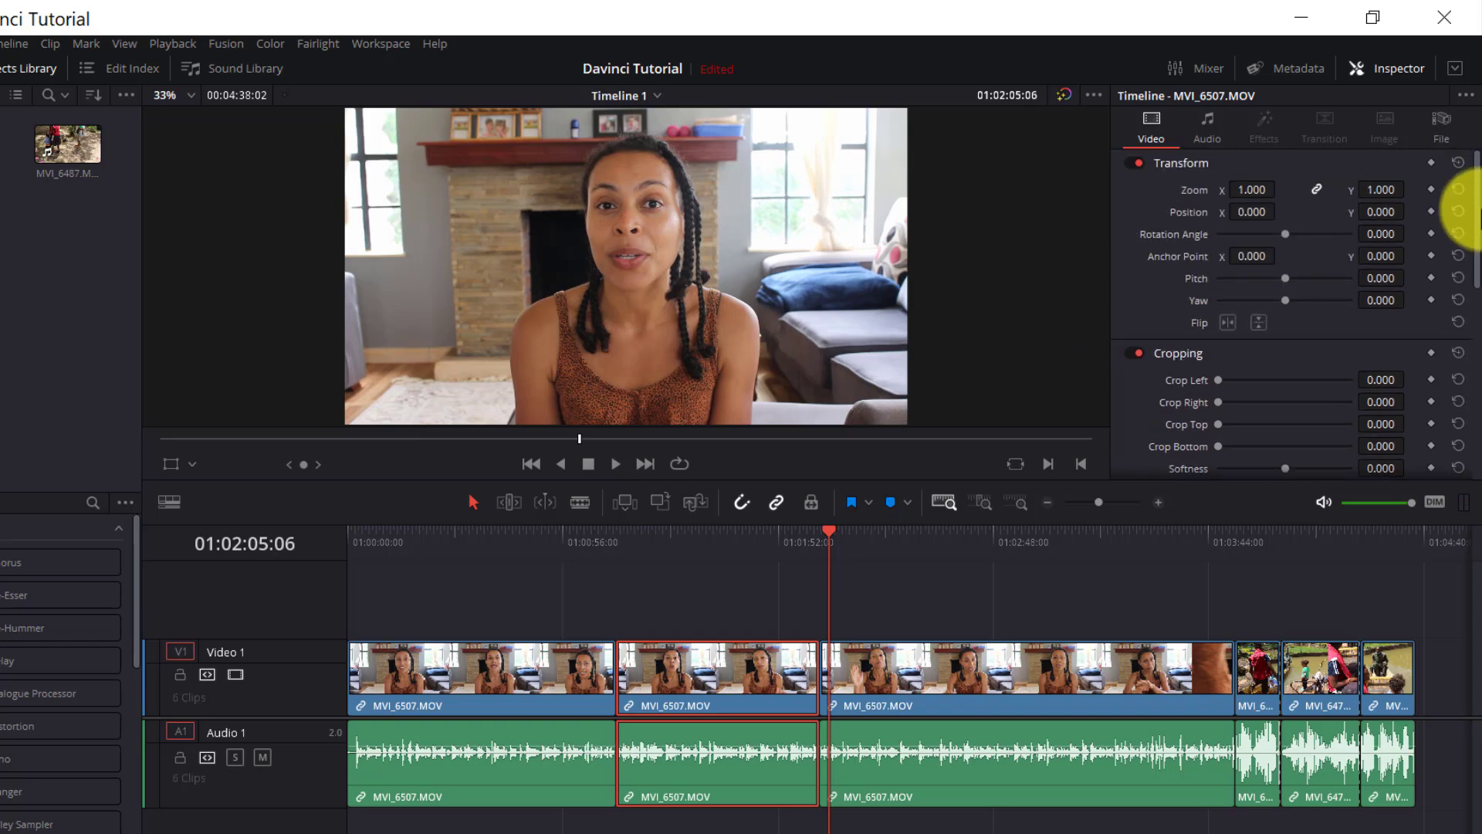
left_click_drag(834, 529, 628, 533)
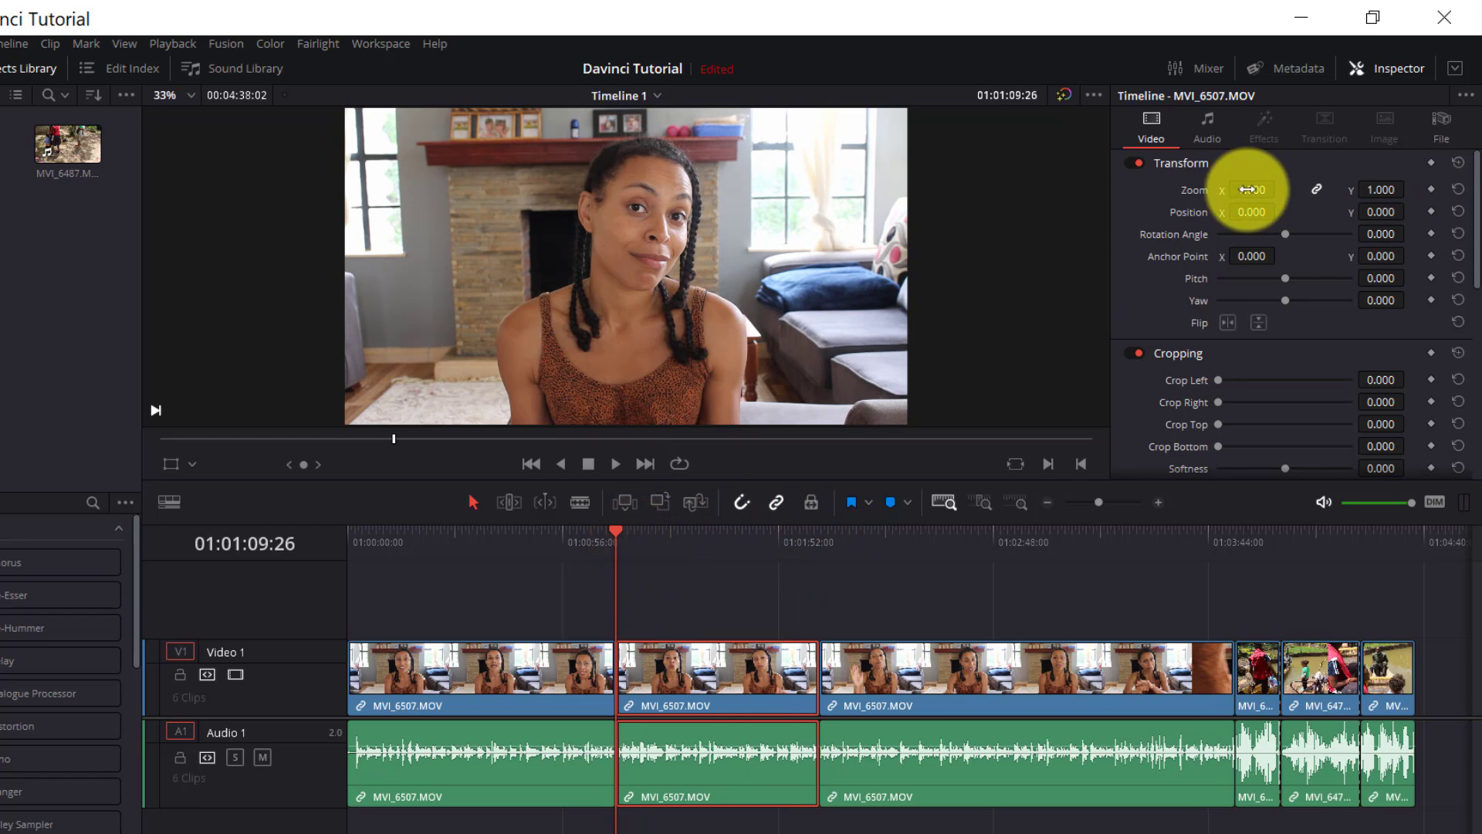
mouse_move(1248, 189)
left_mouse_down()
mouse_move(1280, 188)
mouse_move(1258, 190)
left_mouse_up()
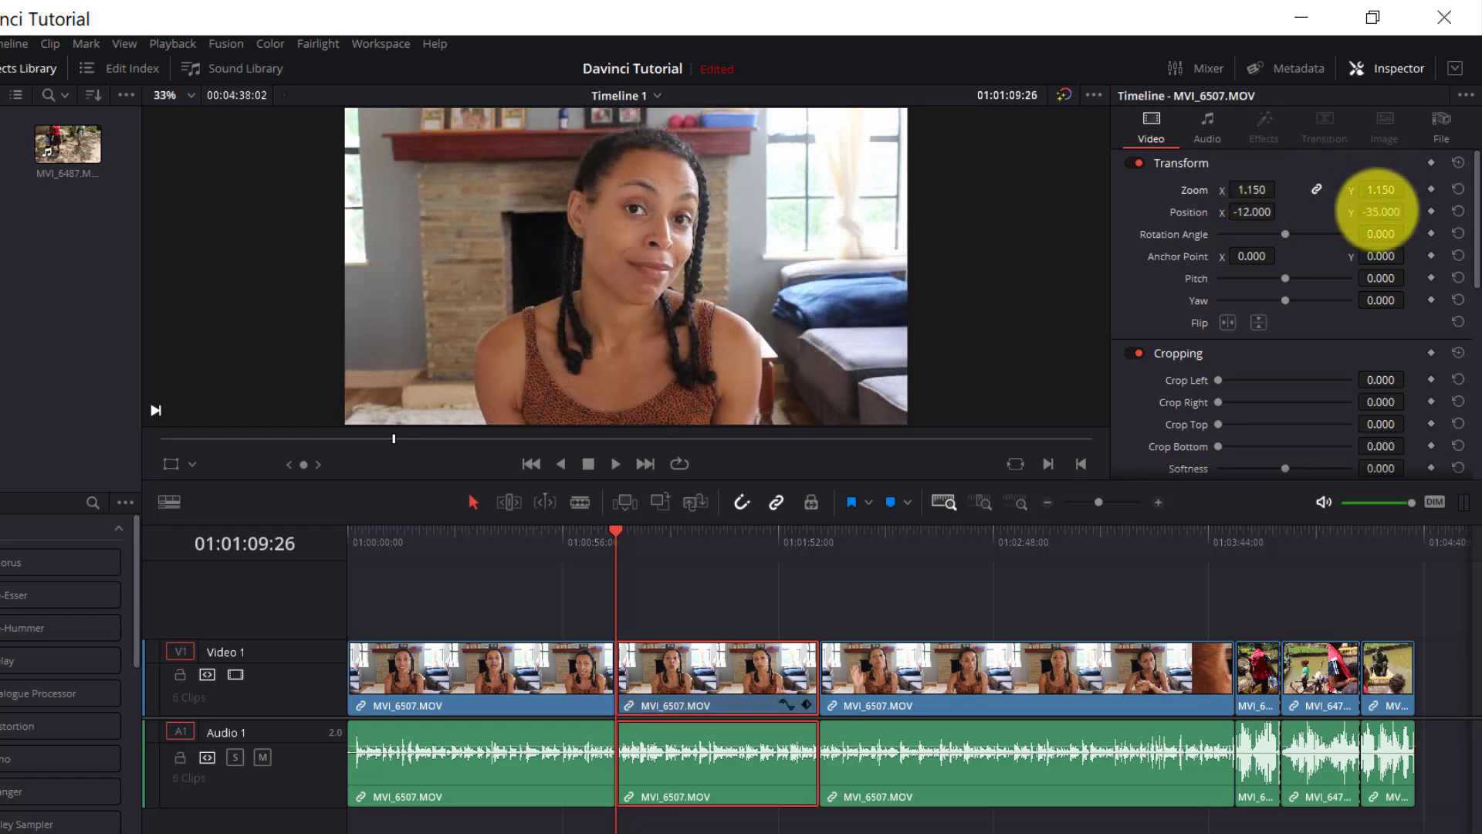
left_click_drag(1378, 211, 1363, 212)
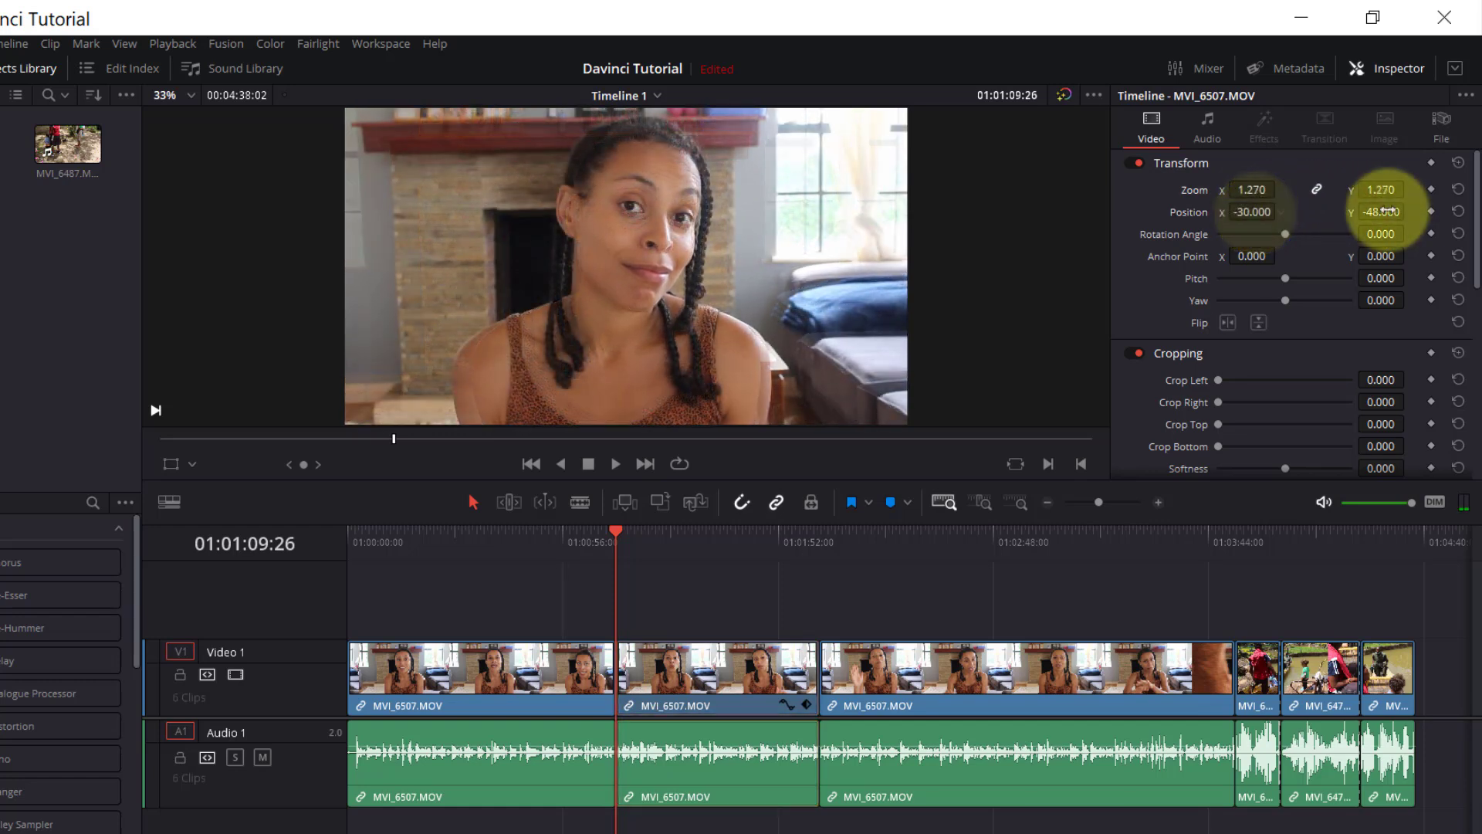
left_click_drag(1390, 208, 1322, 216)
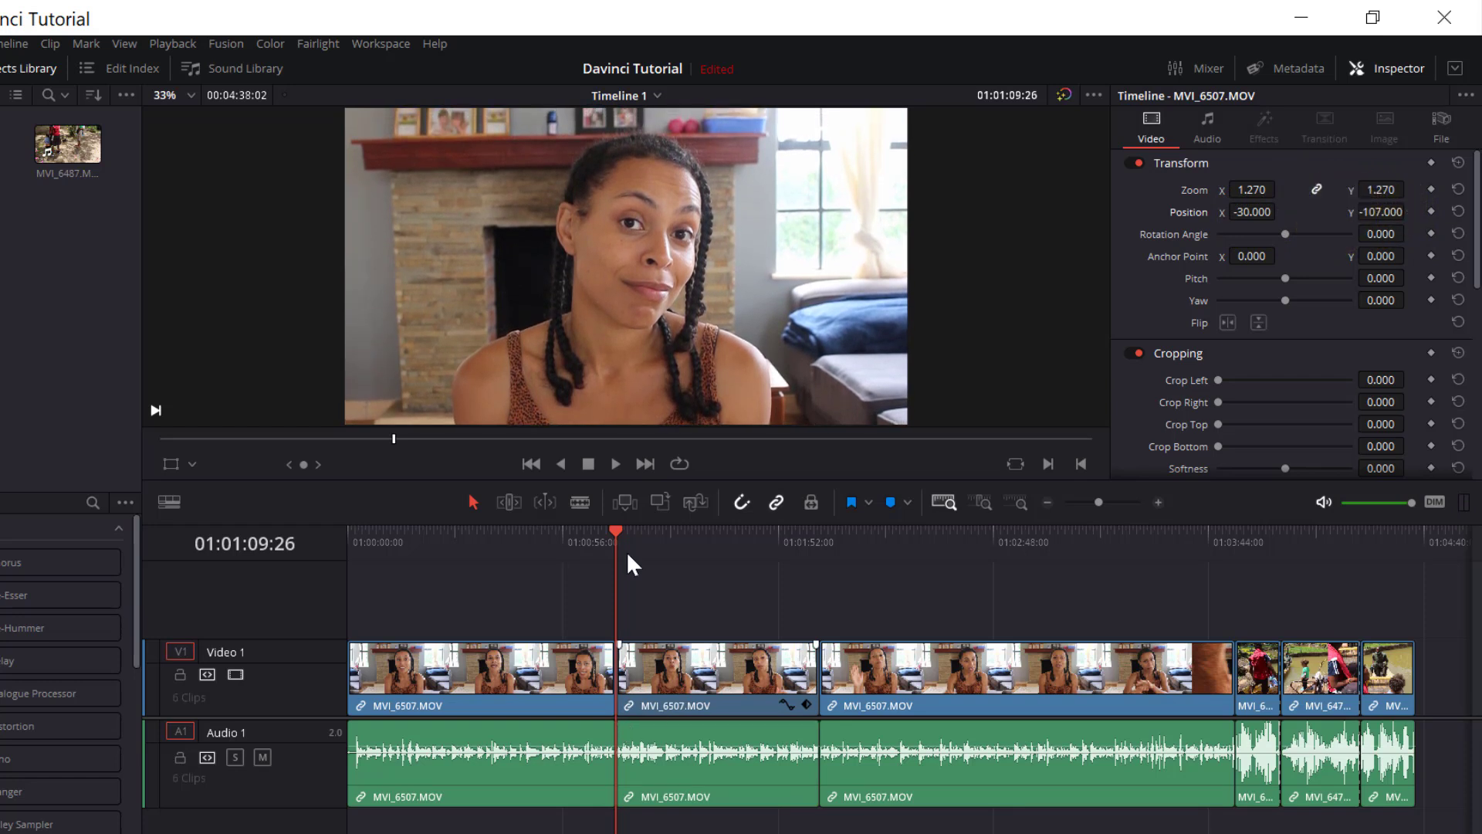
mouse_move(614, 529)
left_mouse_down()
mouse_move(587, 531)
mouse_move(610, 530)
left_mouse_up()
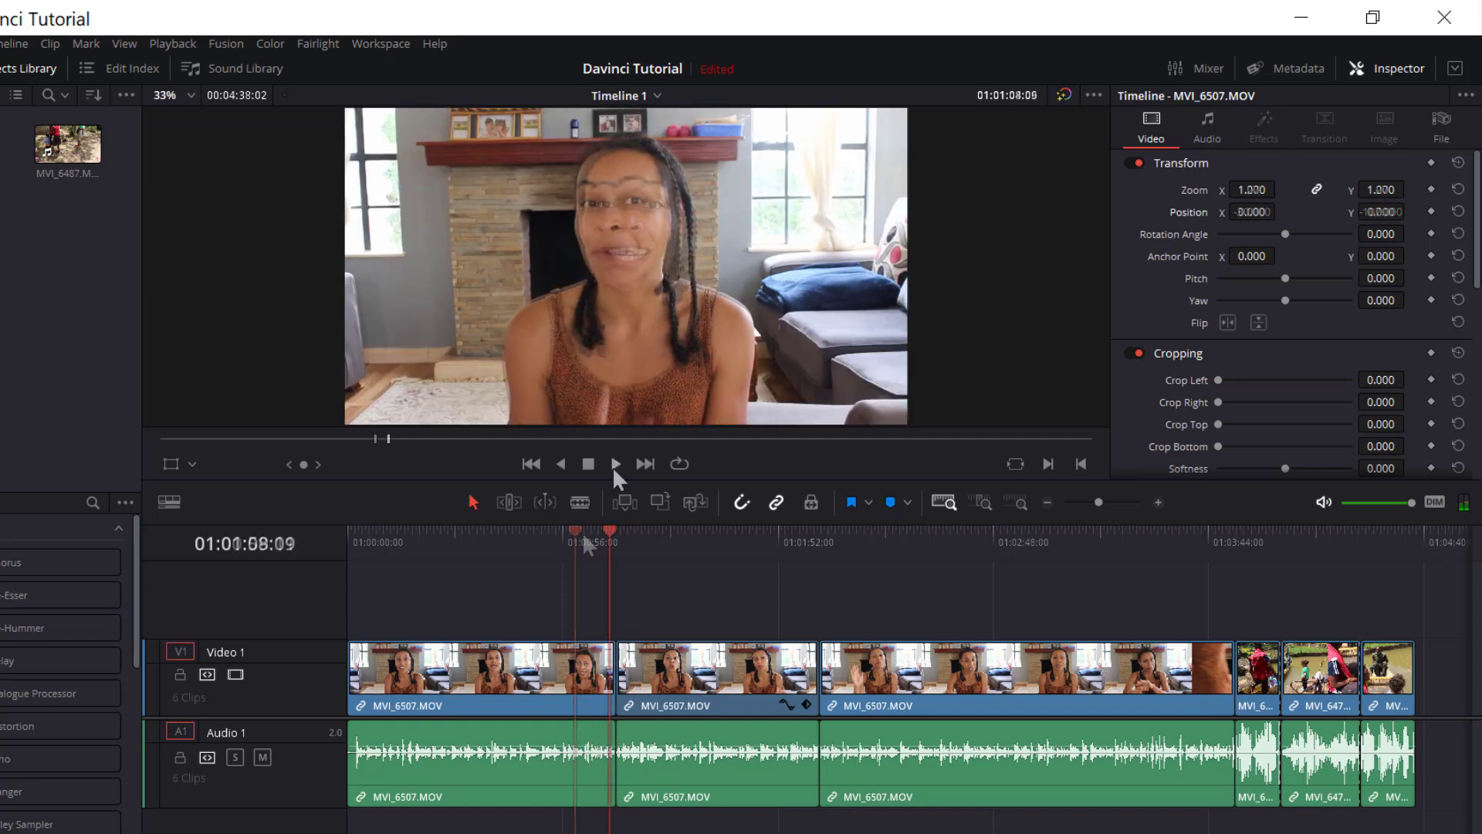
left_click(615, 463)
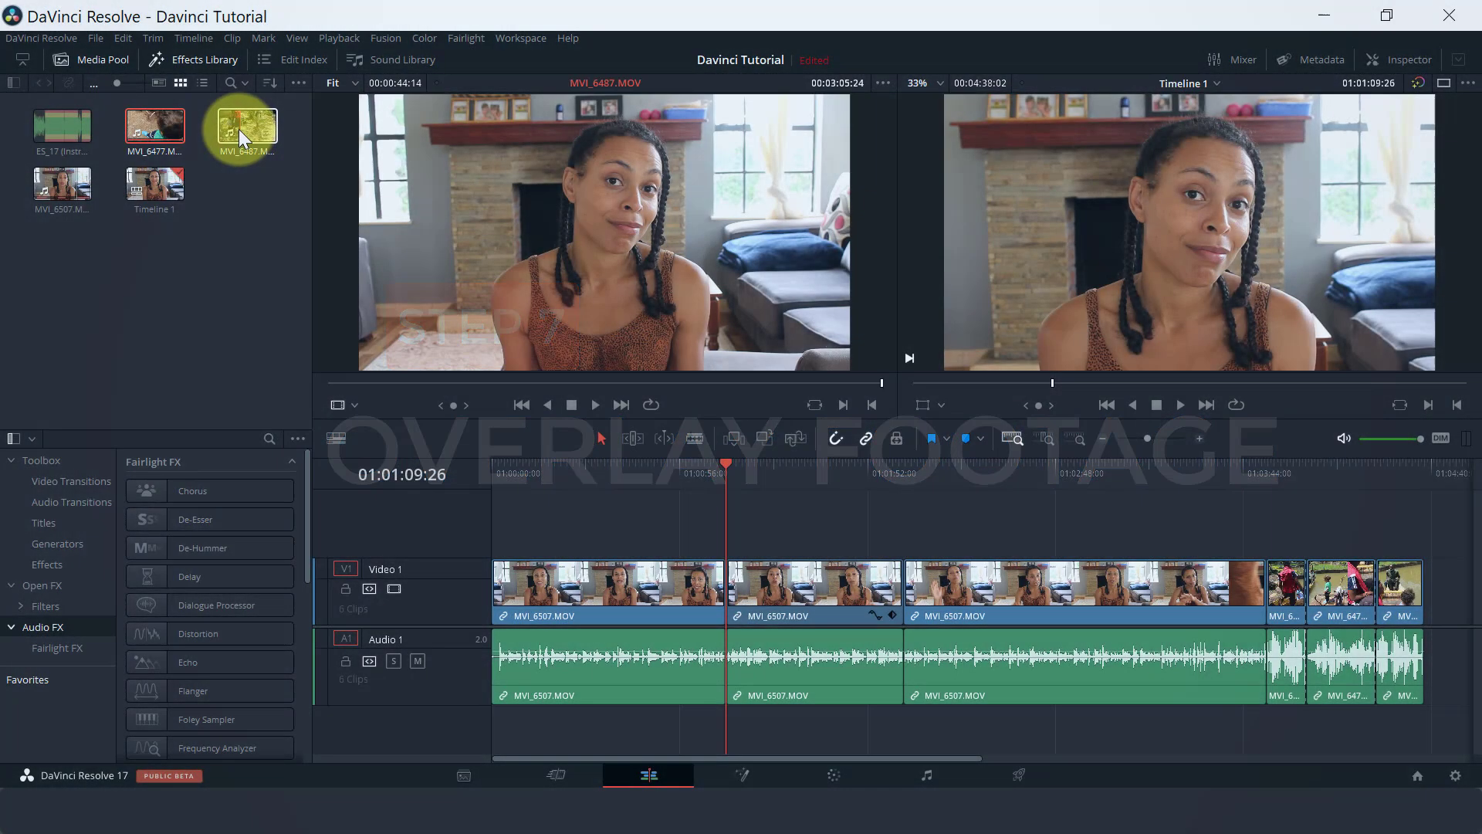
Load MVI_6487.MOV in the source viewer and mark a 16-second range that ends at 00:00:26:06
left_click(237, 127)
left_click(237, 128)
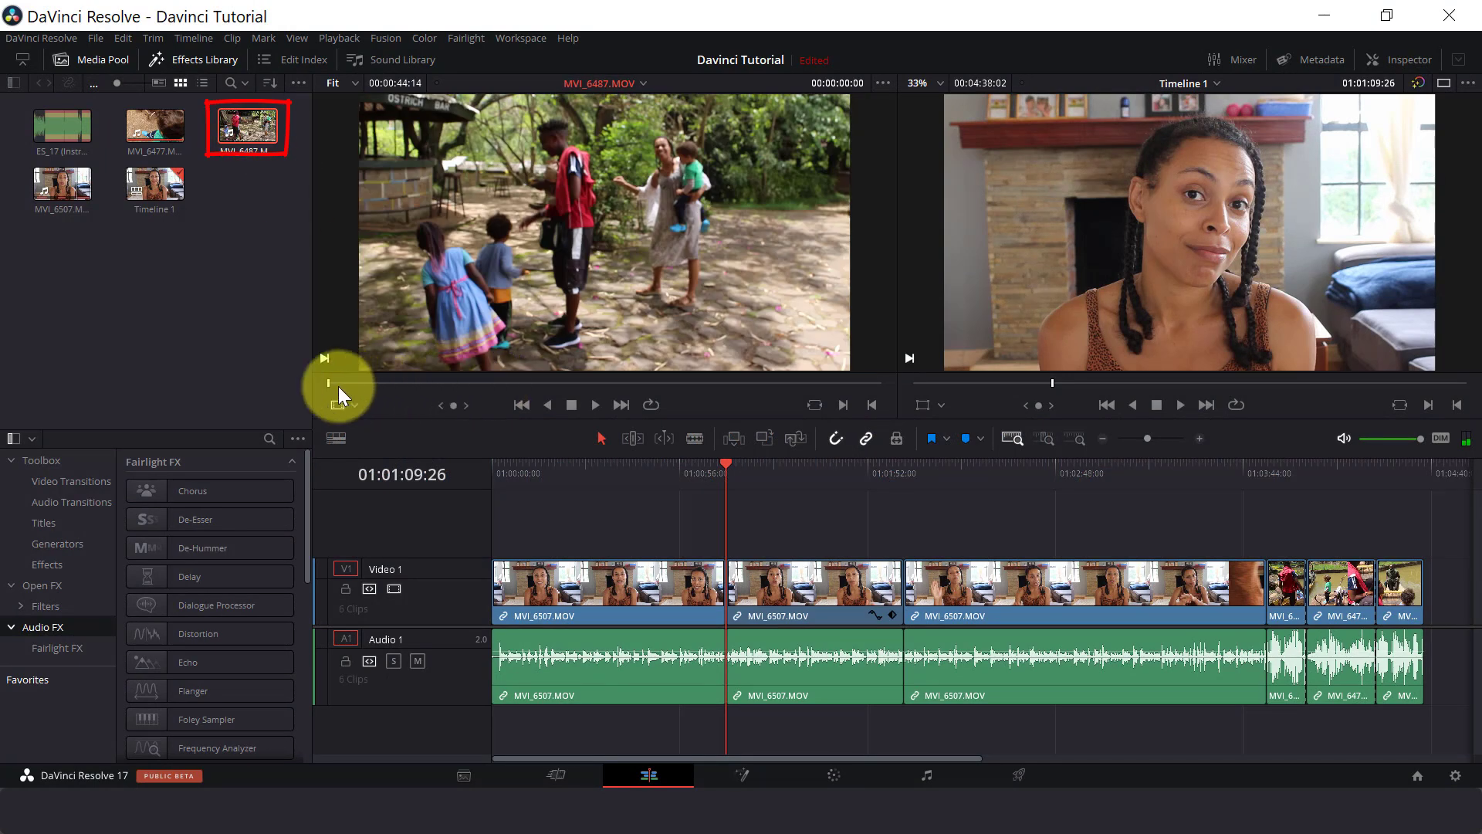
left_click_drag(355, 388, 656, 386)
key("i")
key("o")
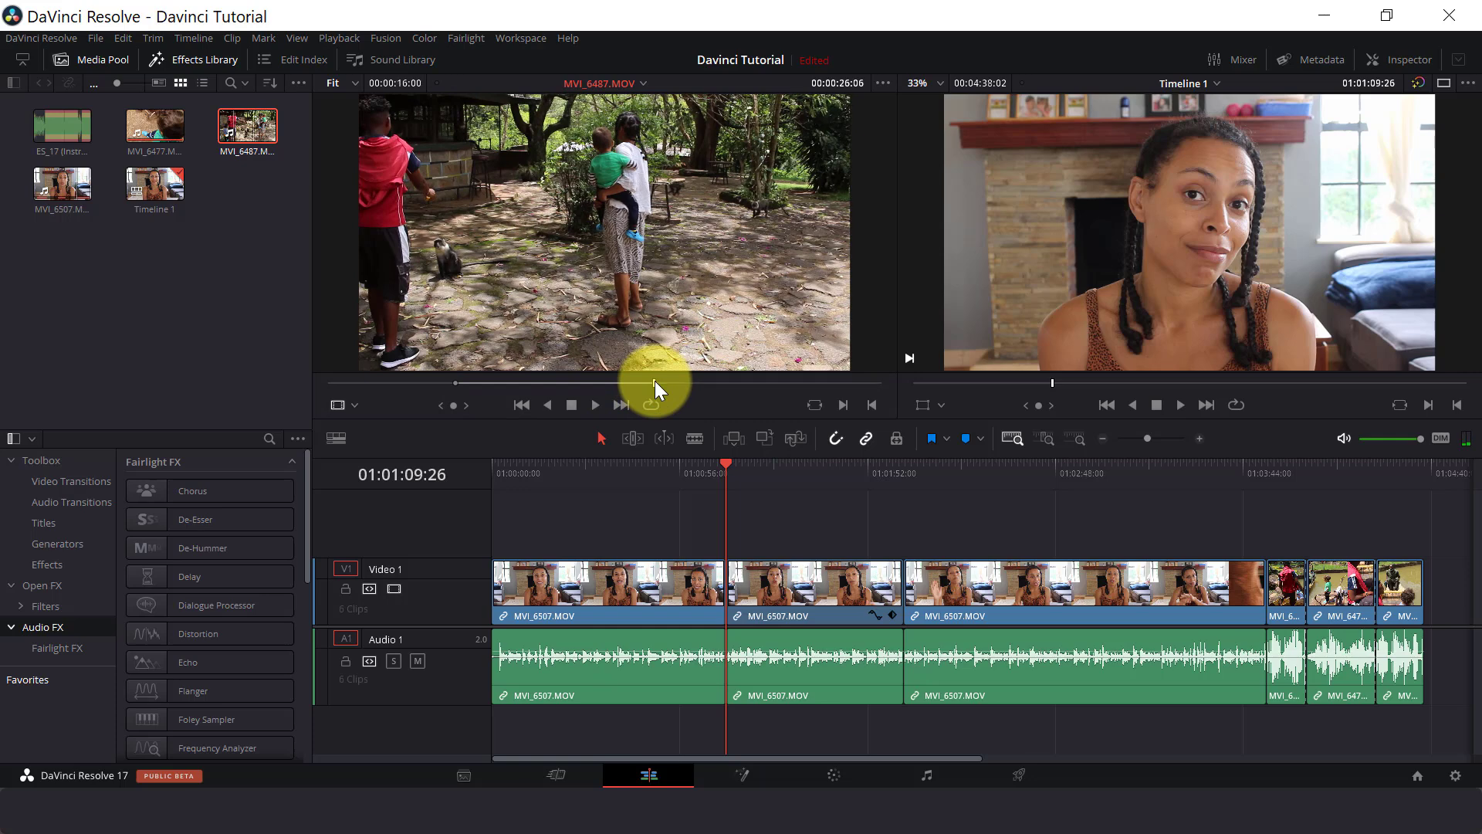
Overlay the marked MVI_6487.MOV range on a new Video 2 track and align its end with the first MVI_6507.MOV clip's end
left_click_drag(618, 281, 916, 525)
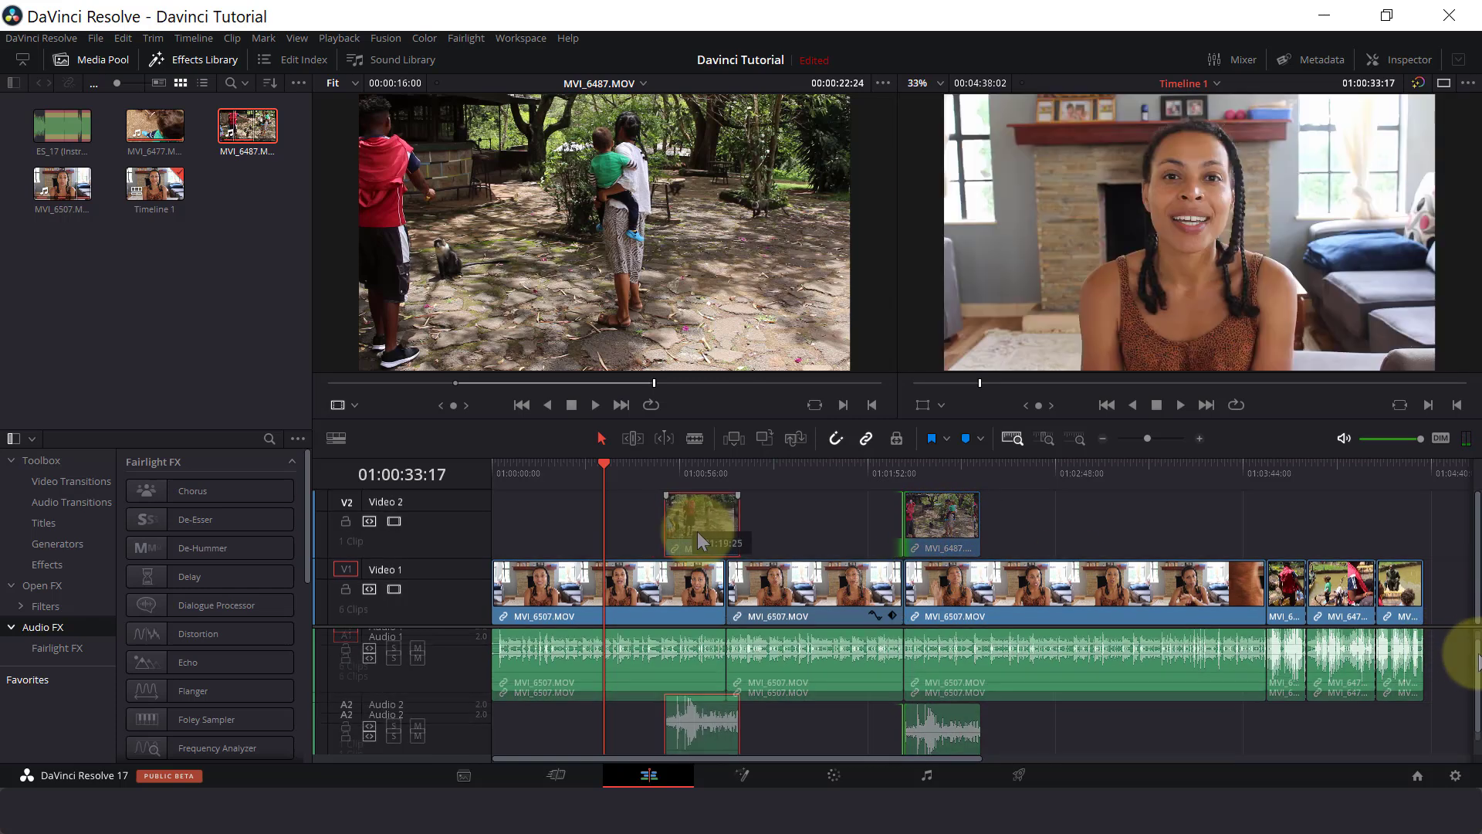
mouse_move(698, 533)
left_mouse_down()
mouse_move(713, 532)
mouse_move(683, 523)
mouse_move(869, 525)
mouse_move(688, 519)
left_mouse_up()
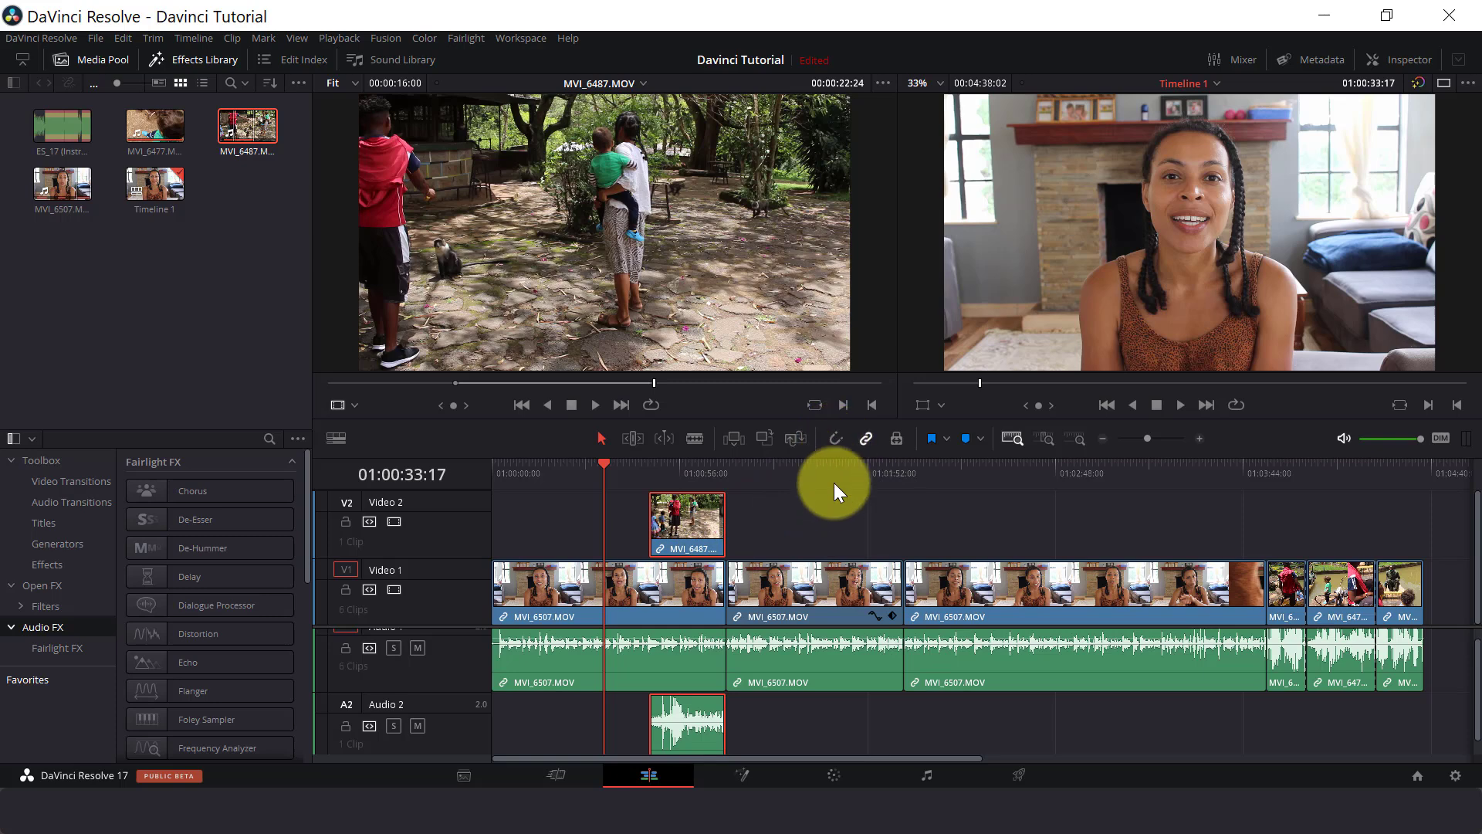
mouse_move(688, 517)
left_mouse_down()
mouse_move(715, 521)
mouse_move(669, 519)
mouse_move(684, 519)
left_mouse_up()
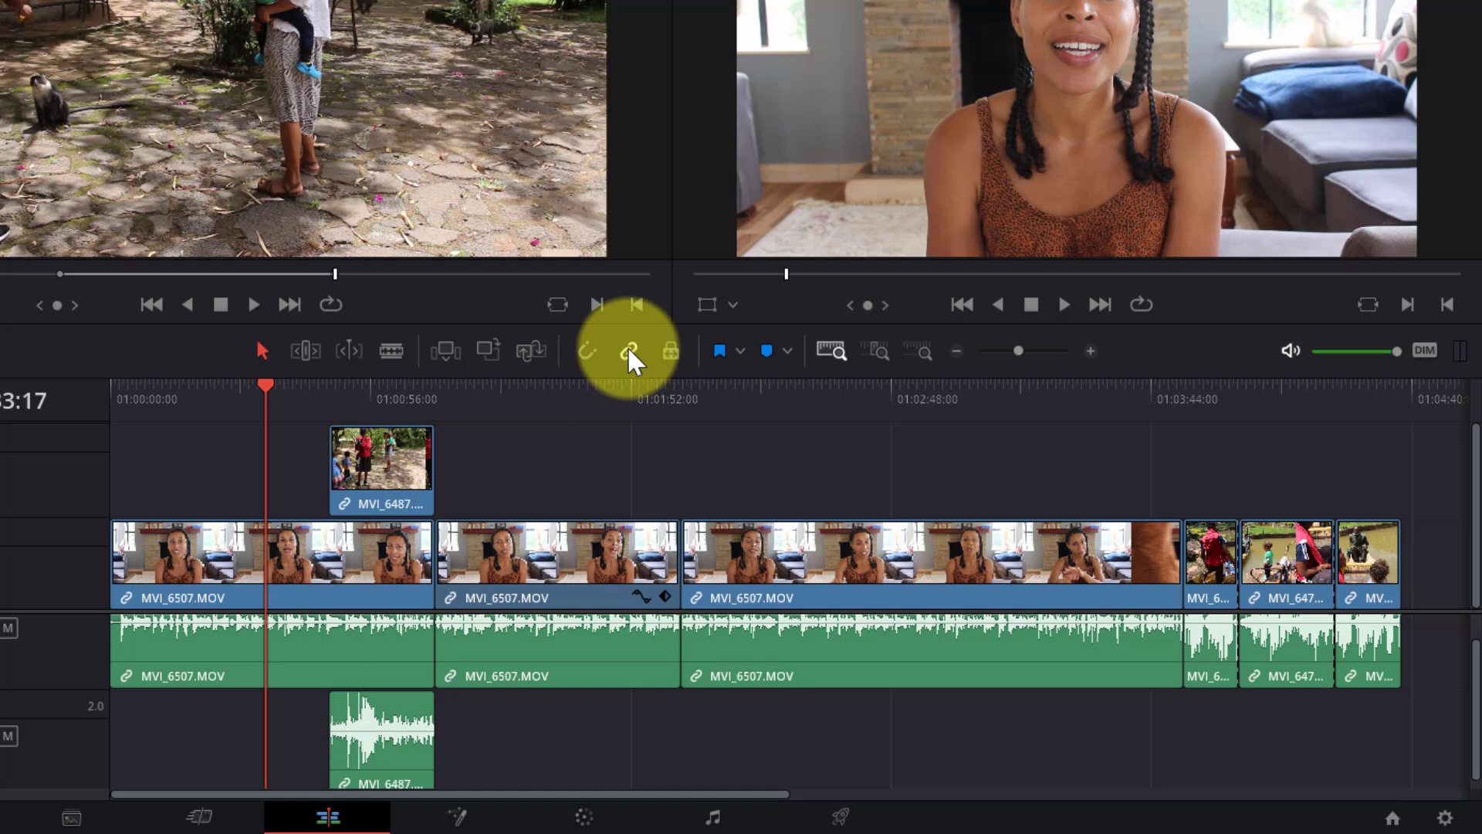
Delete only the overlay clip's audio on Audio 2, undo the deletion, and turn Linked Selection back on
left_click(374, 714)
key("Delete")
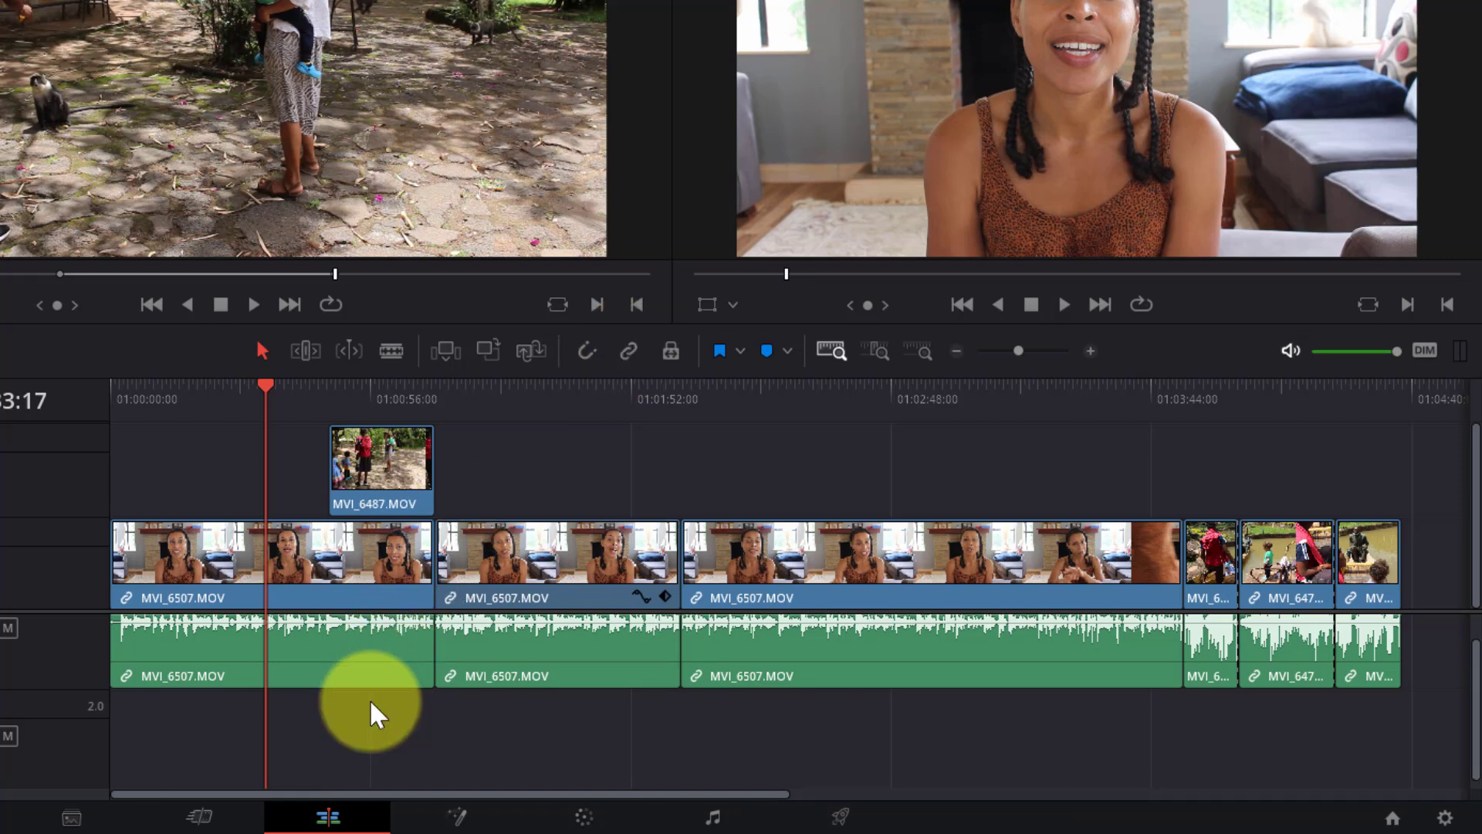
key("ctrl+z")
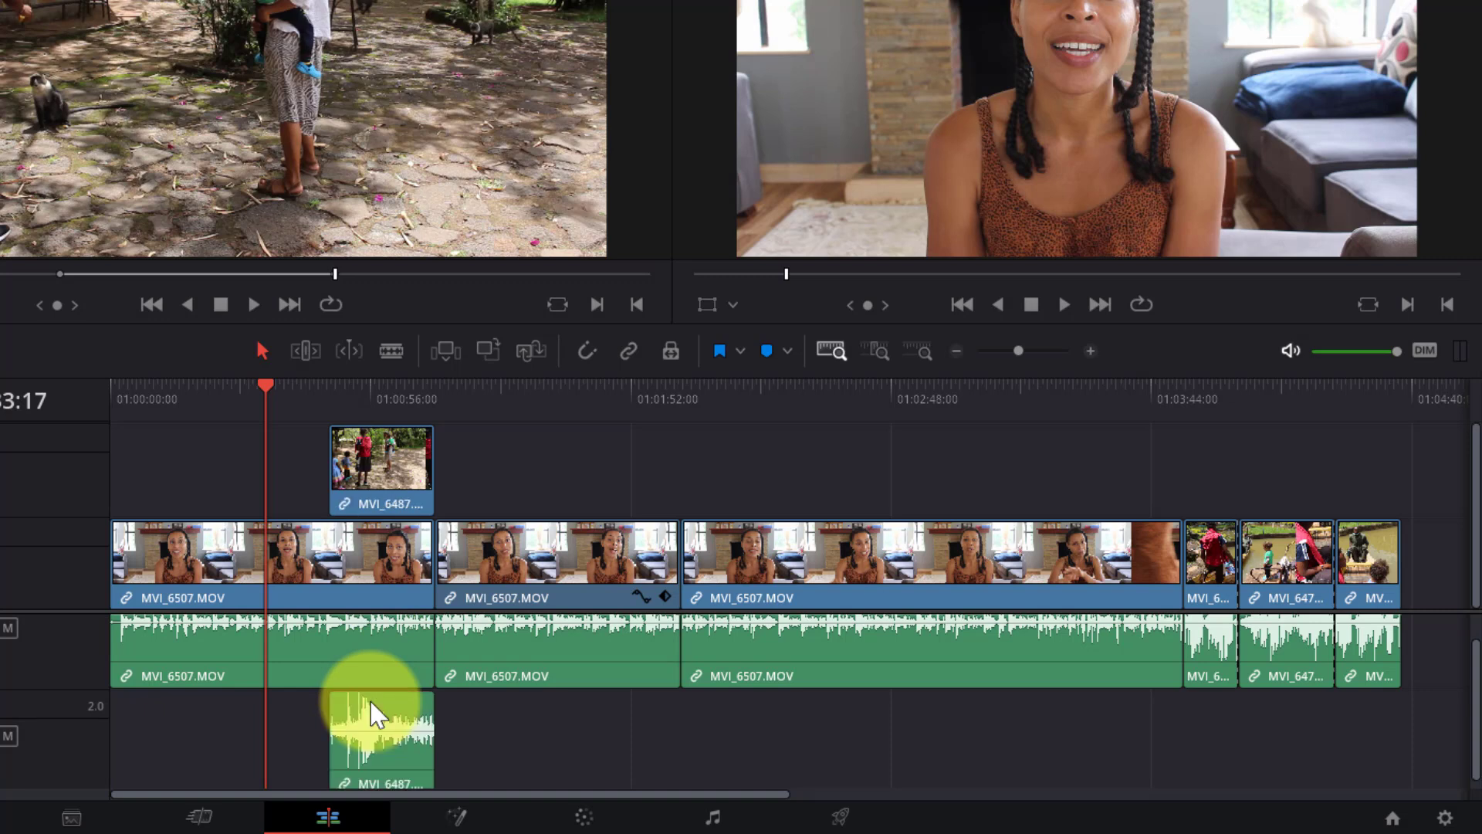
left_click(375, 474)
left_click(630, 354)
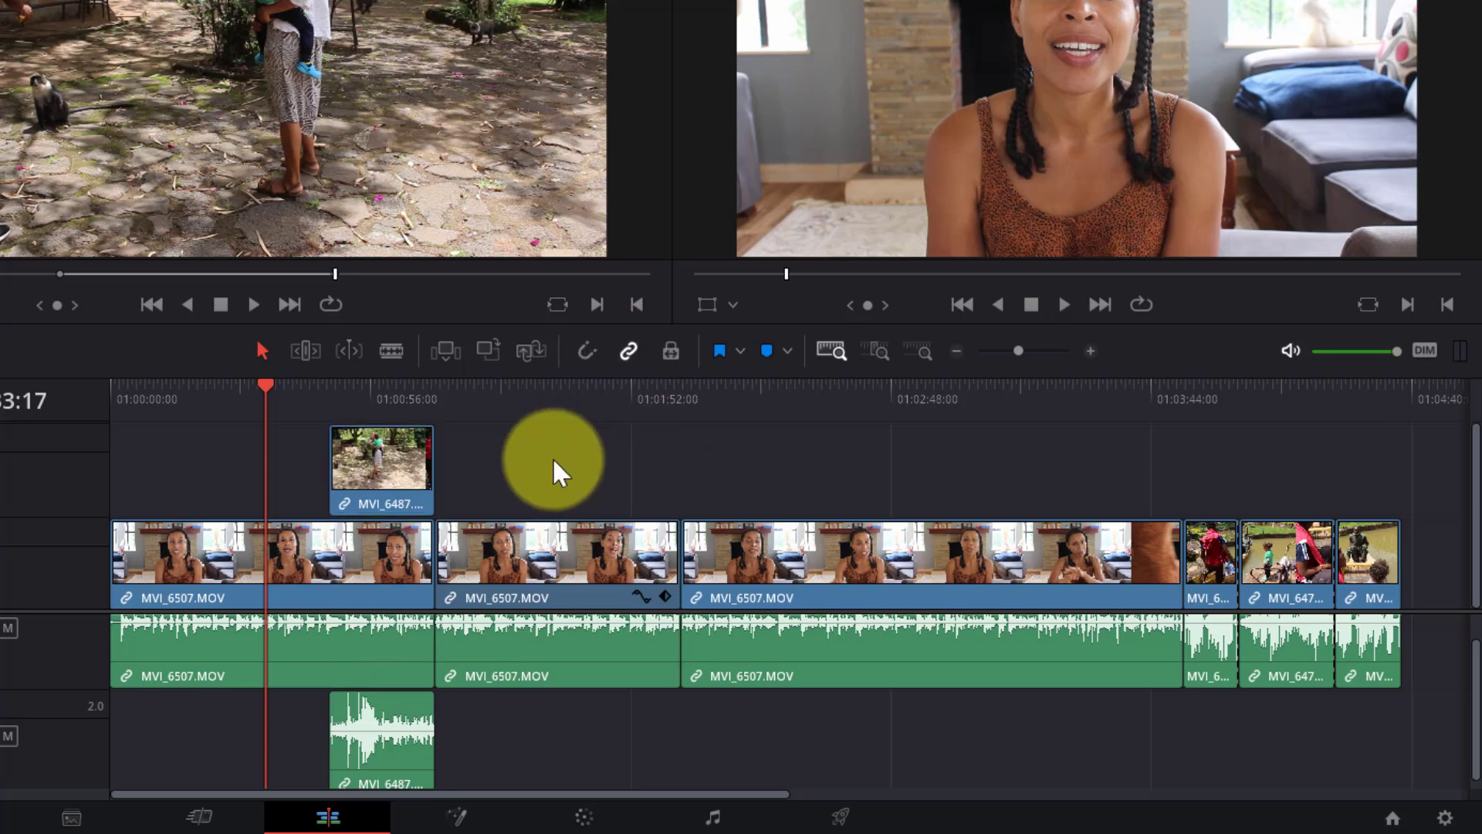
left_click(383, 480)
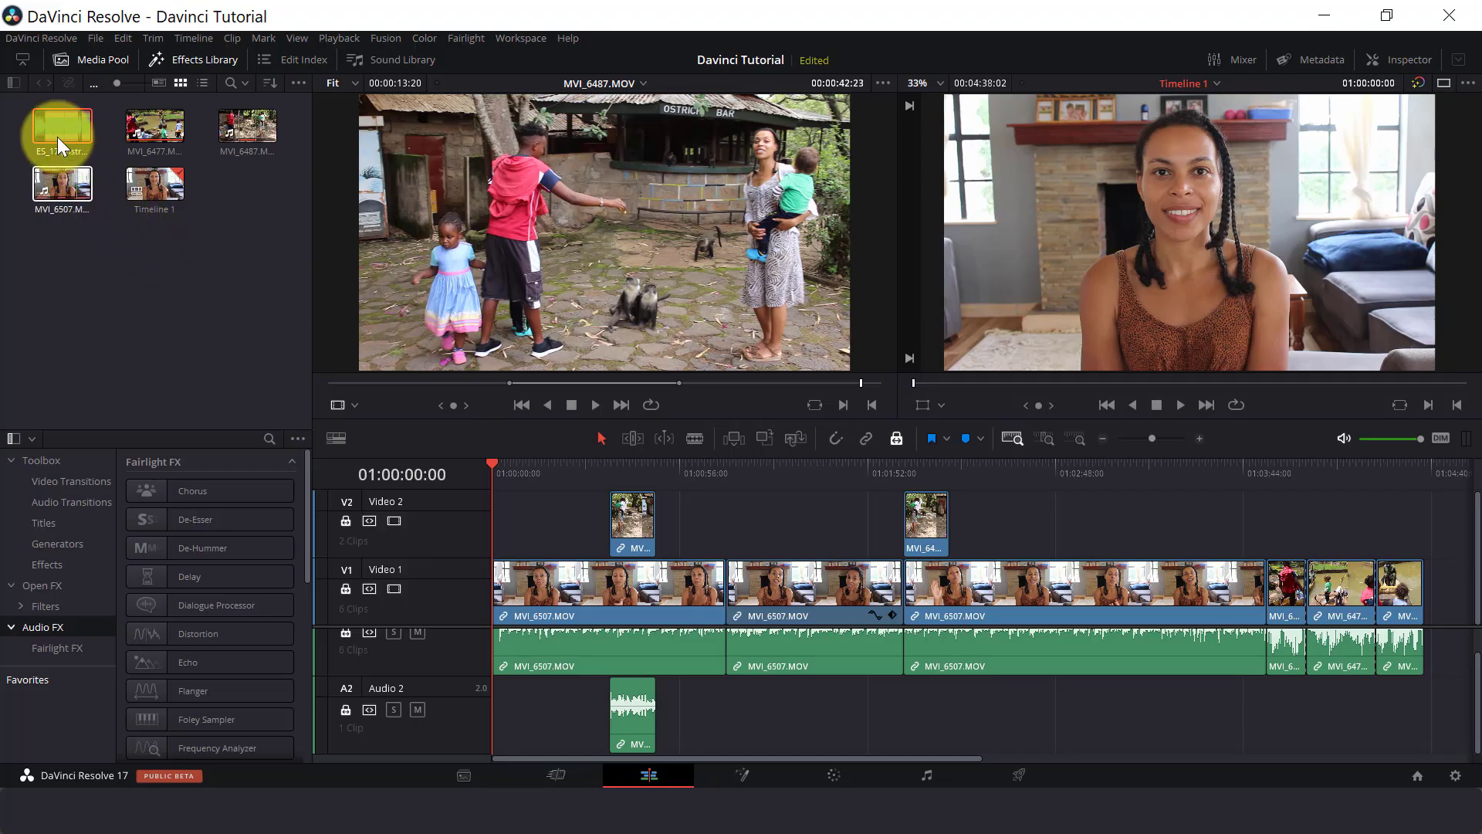
Add a stereo audio track and place the ES_17 (Instrumental Version) - Wildflowers.mp3 music on it from the timeline's start
double_click(40, 126)
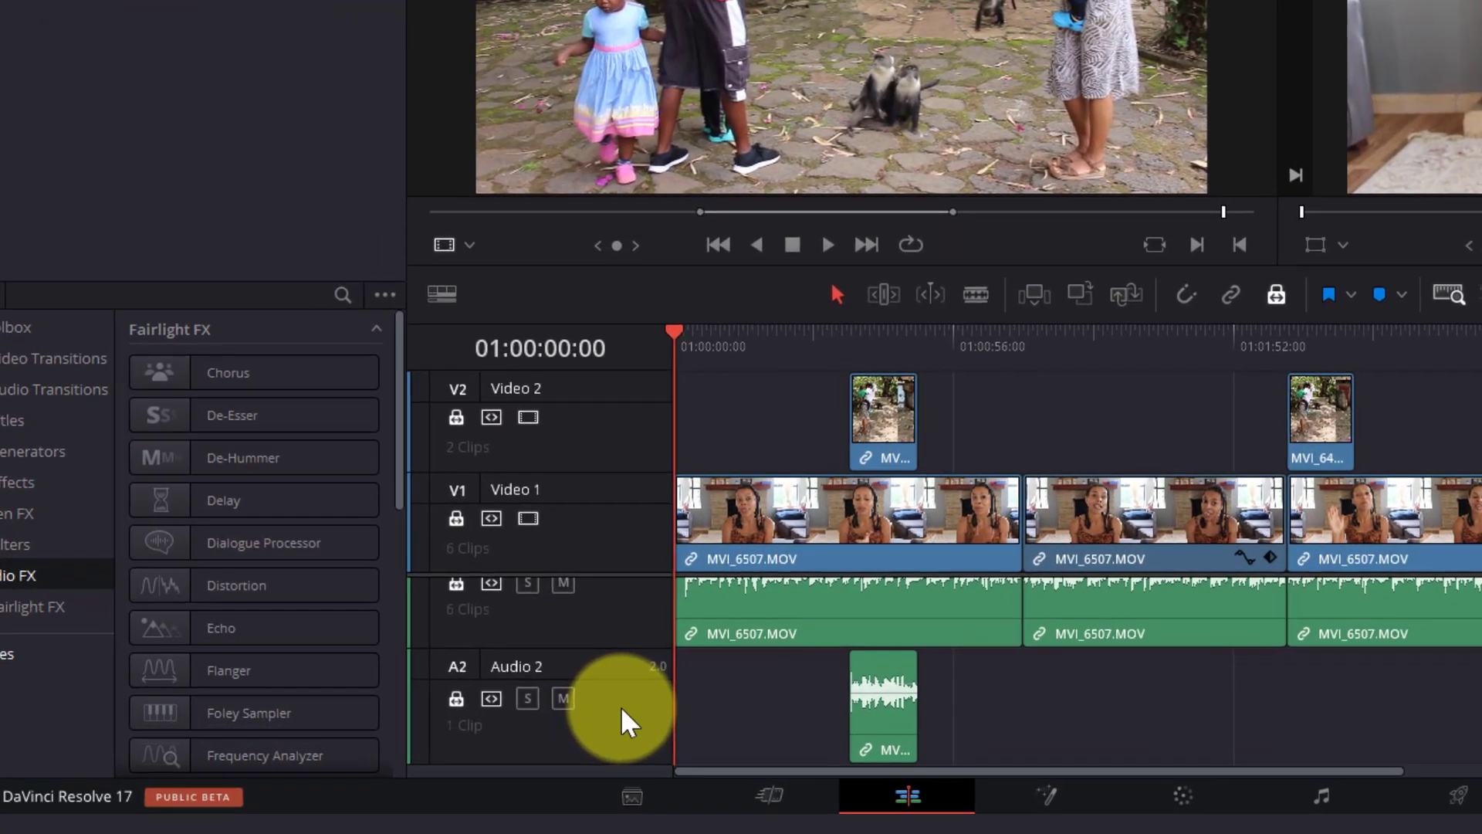
right_click(622, 708)
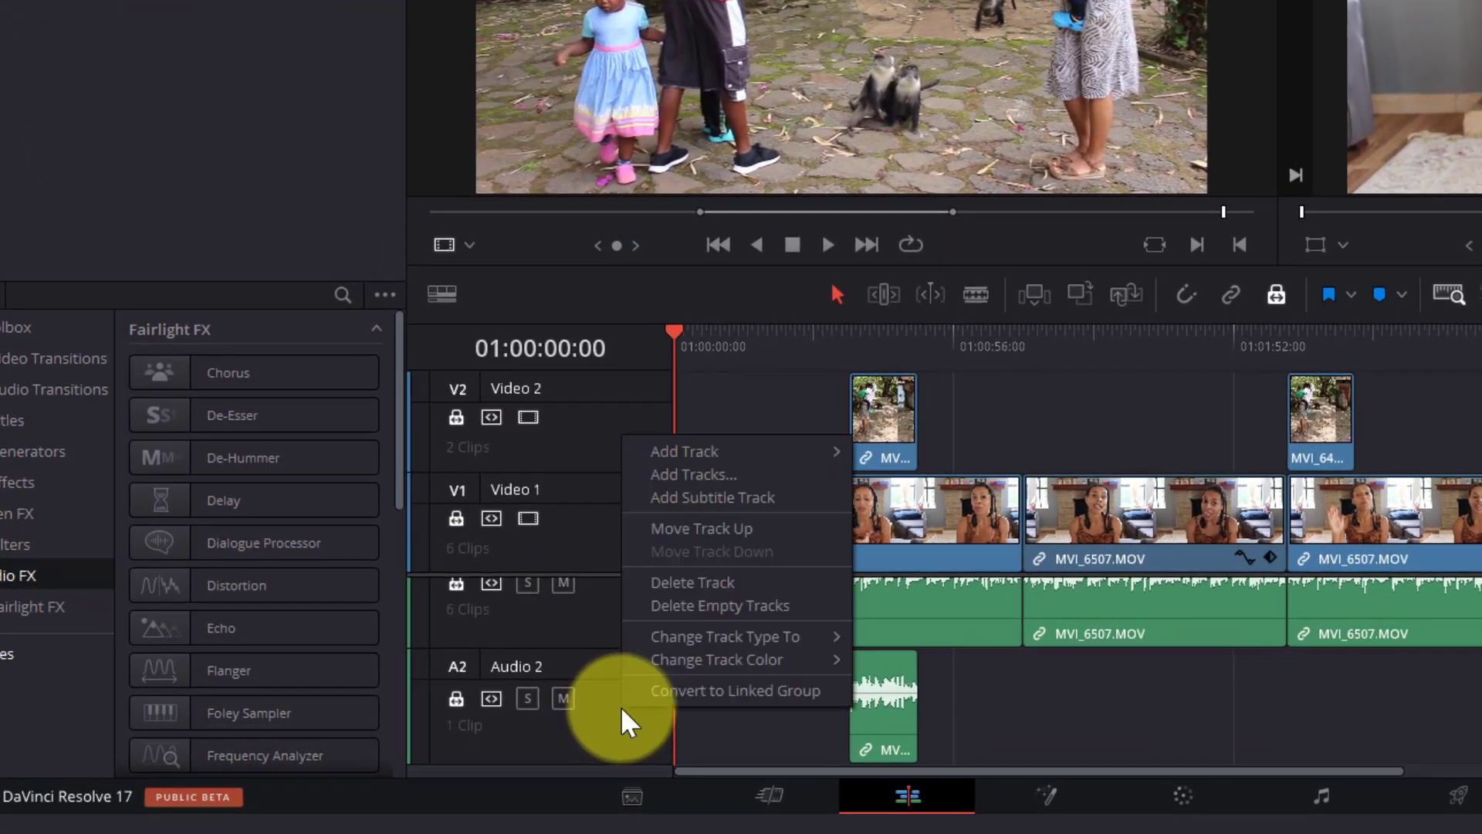
mouse_move(687, 455)
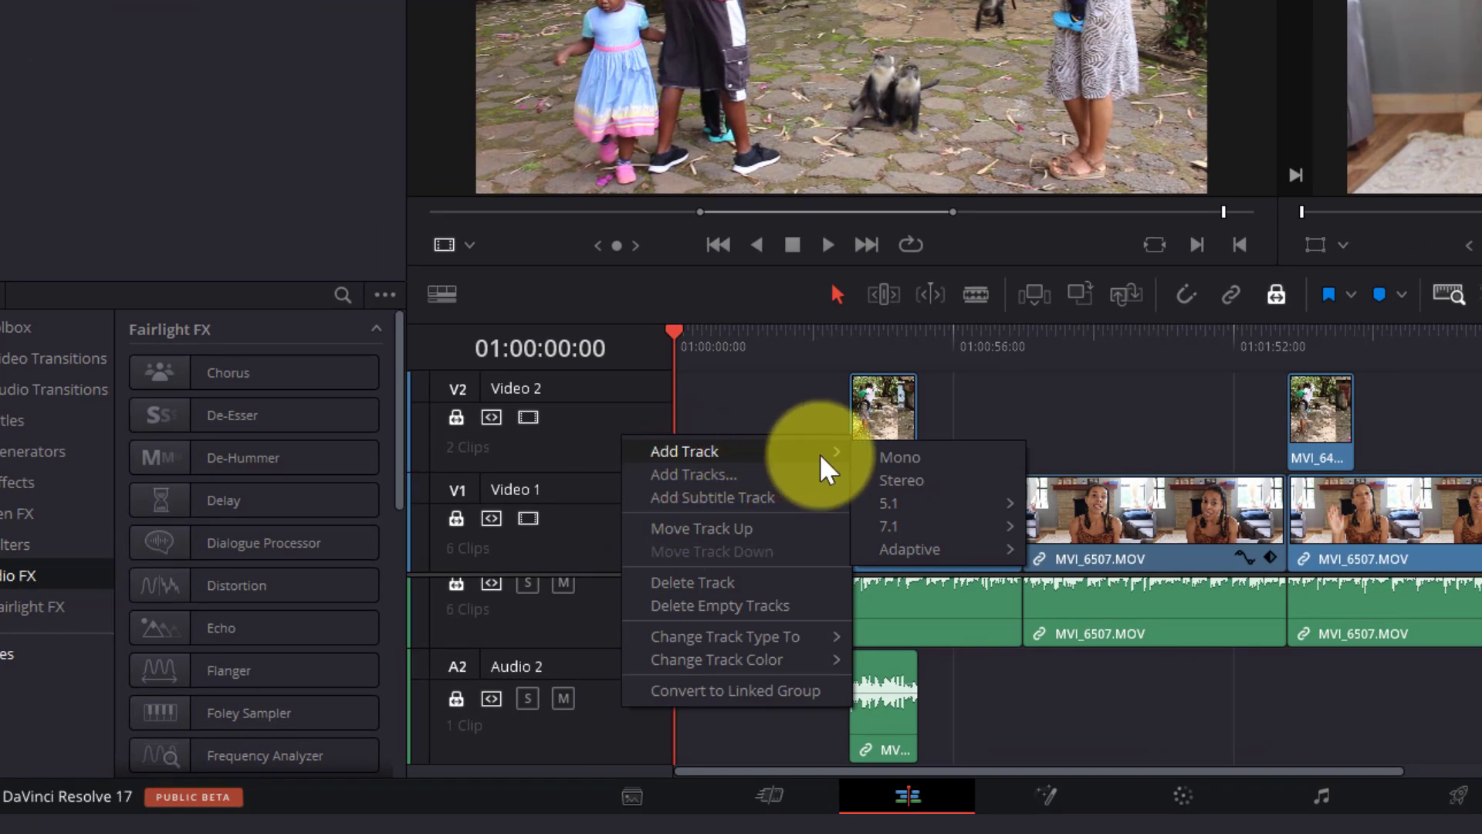
left_click(866, 479)
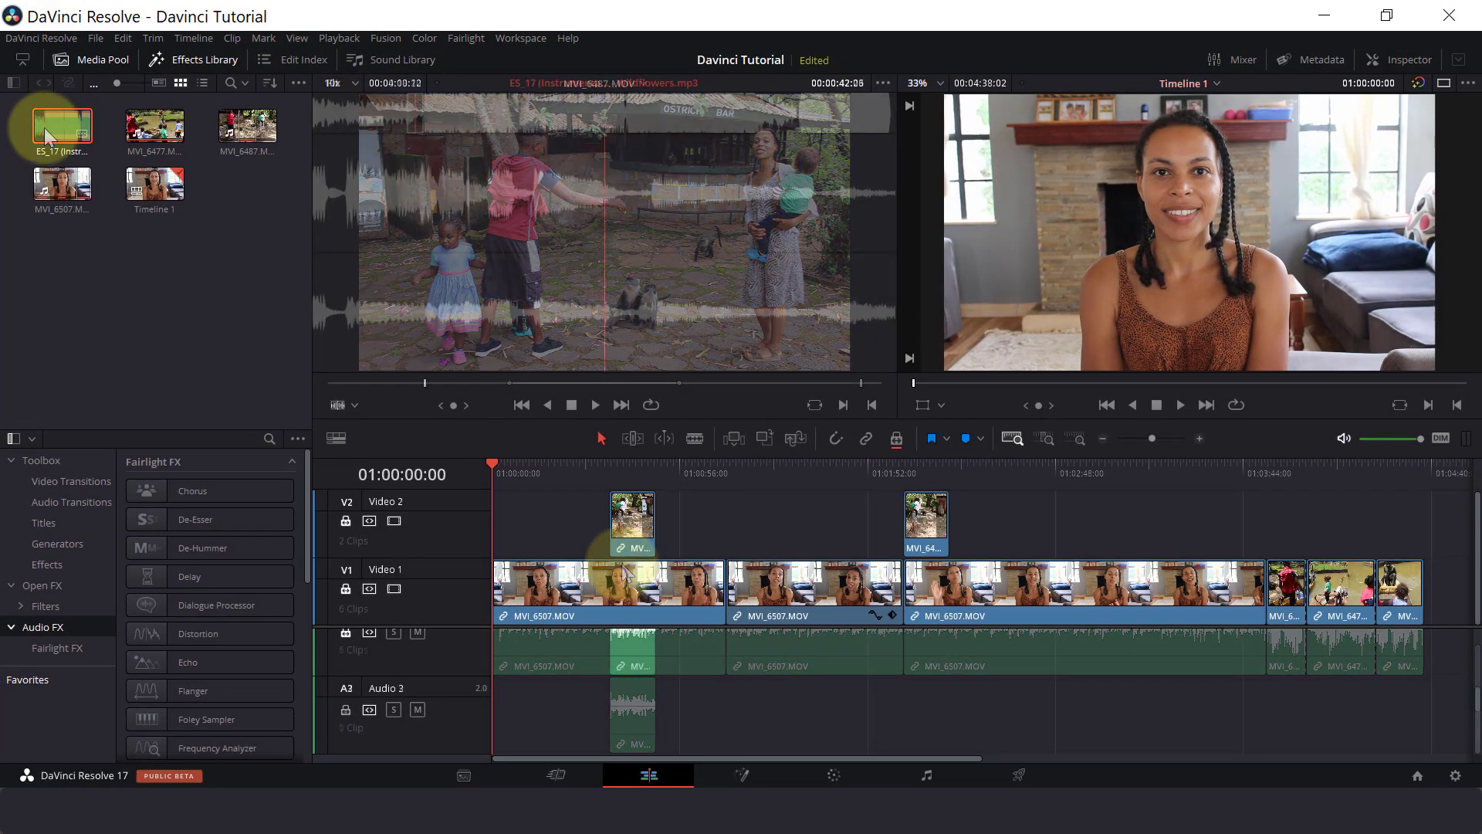
left_click_drag(44, 127, 497, 710)
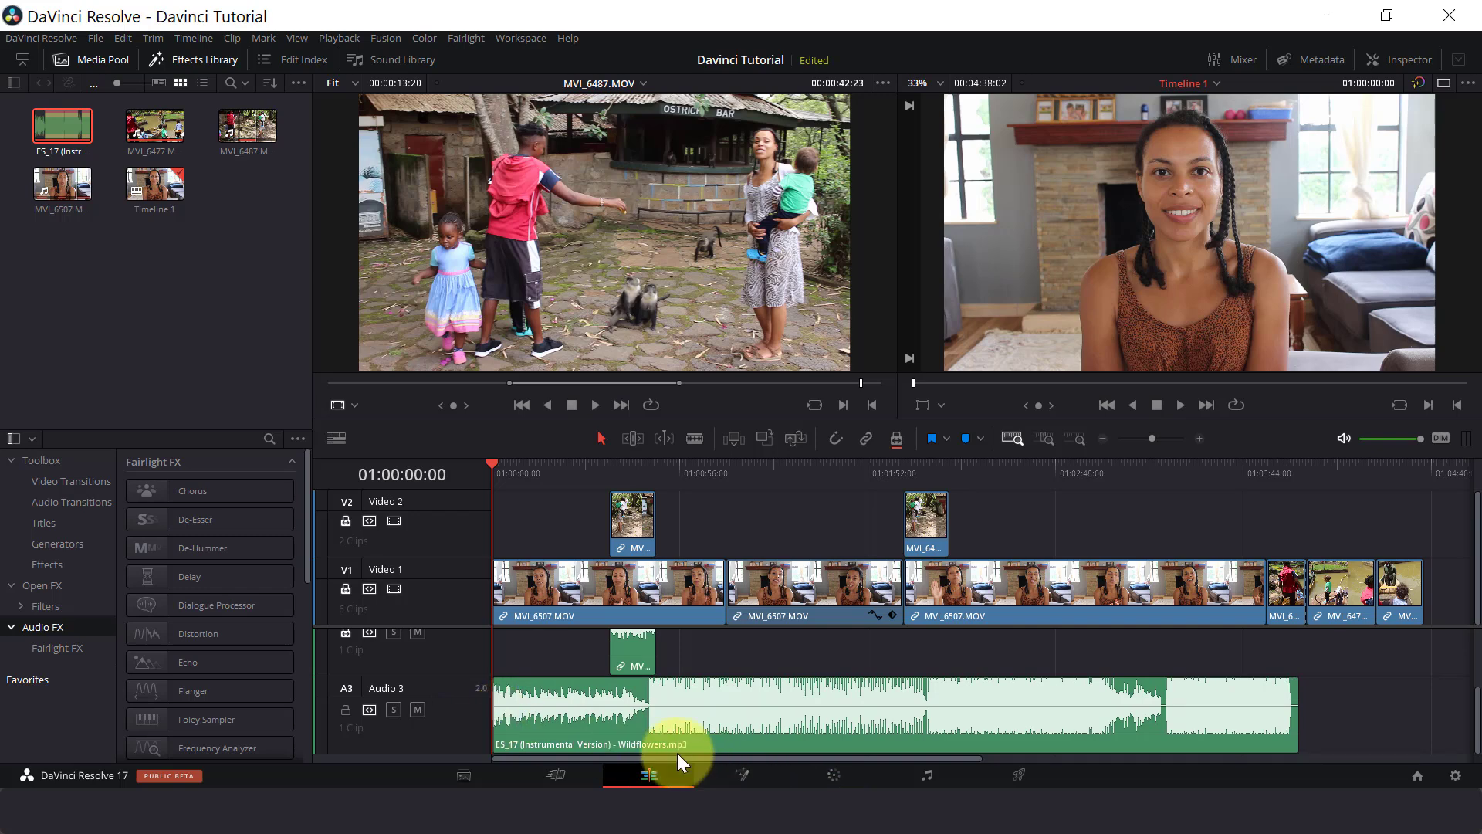
Trim the end of the music clip on Audio 3 to the playhead at 01:03:19:29
mouse_move(494, 706)
left_mouse_down()
mouse_move(556, 710)
mouse_move(494, 707)
left_mouse_up()
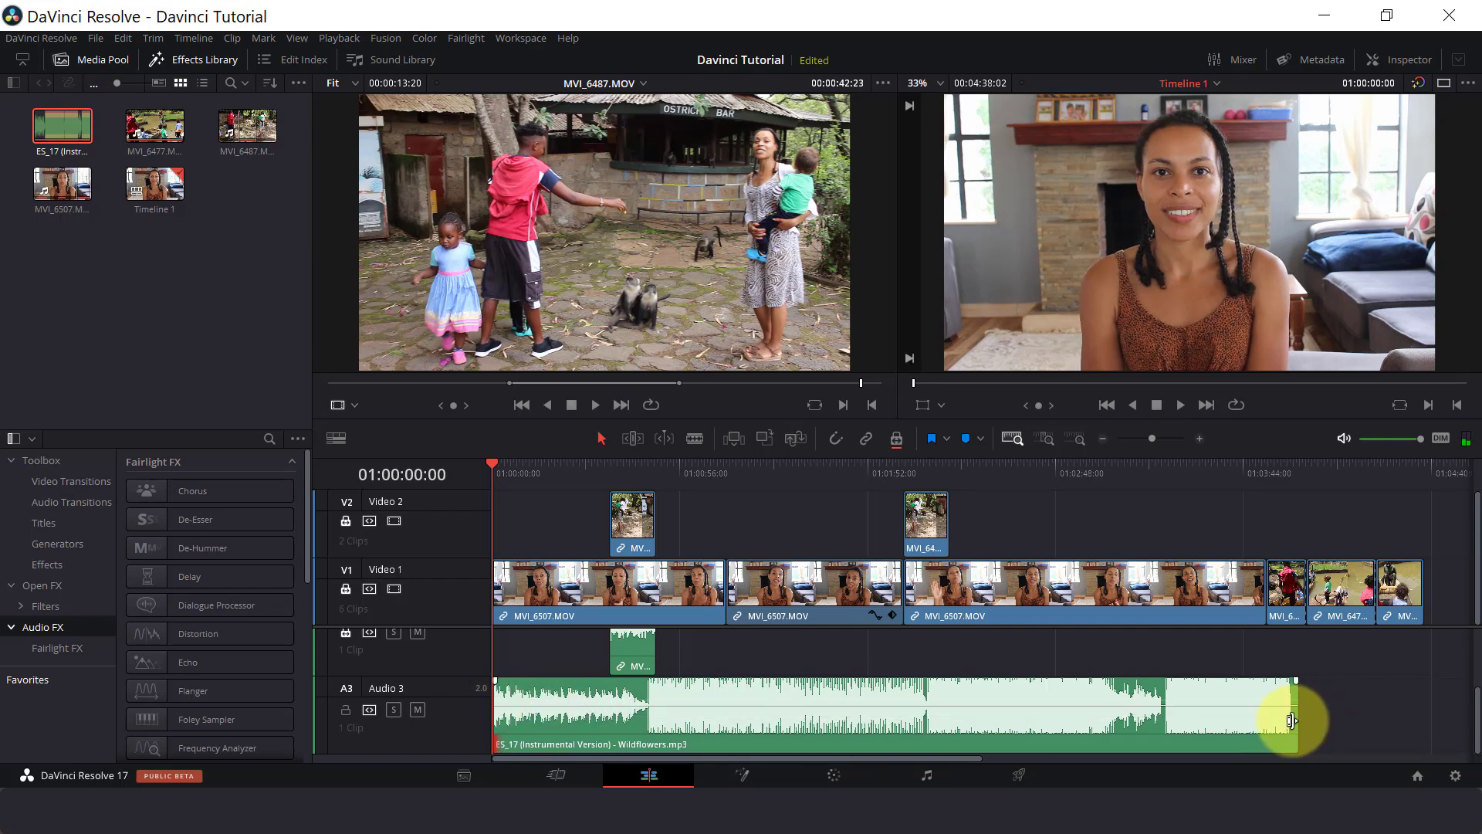
mouse_move(1290, 720)
left_mouse_down()
mouse_move(1214, 715)
mouse_move(1299, 711)
left_mouse_up()
left_click_drag(1091, 471, 1162, 475)
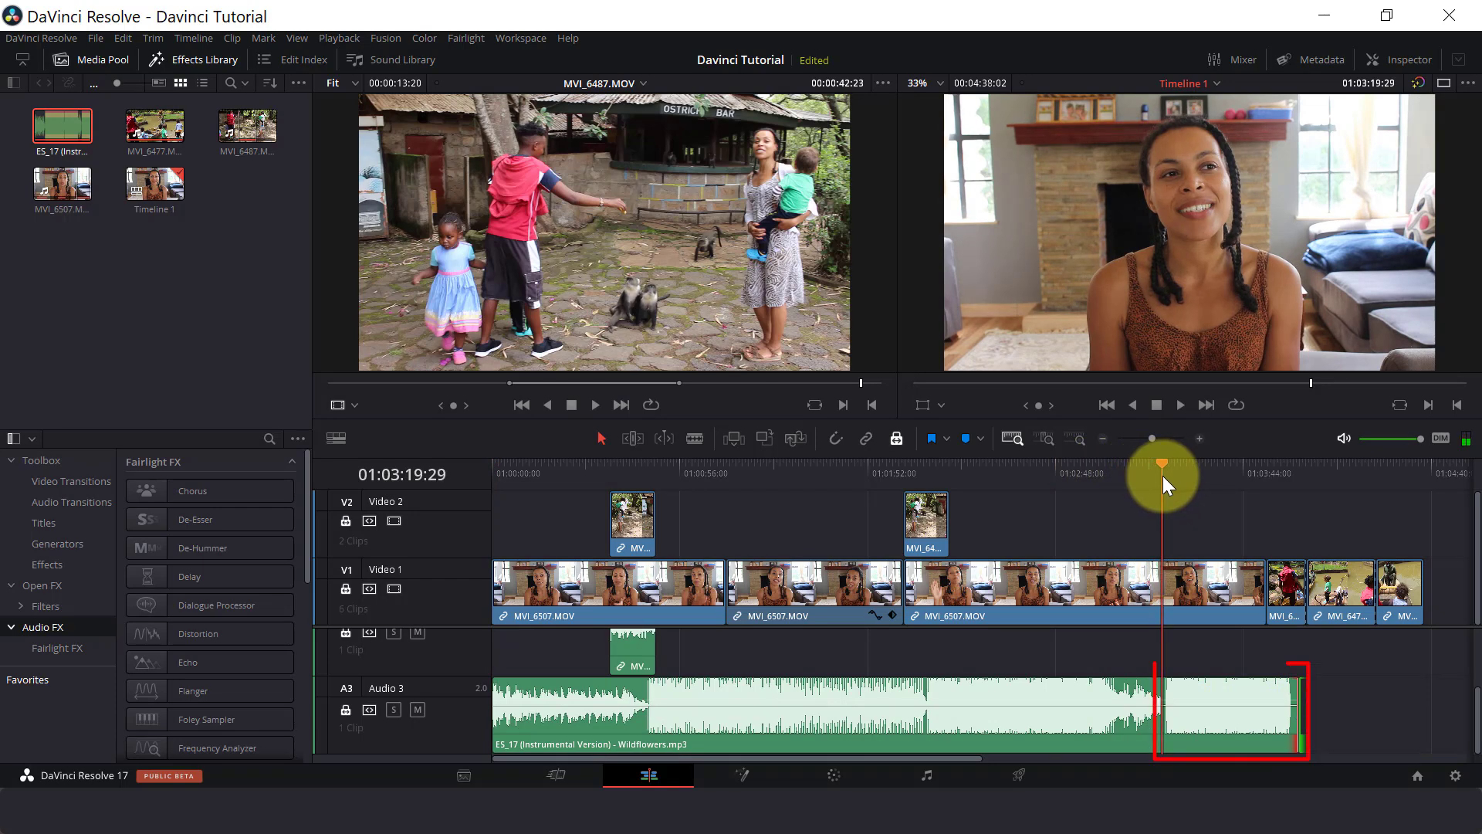
left_click(1235, 693)
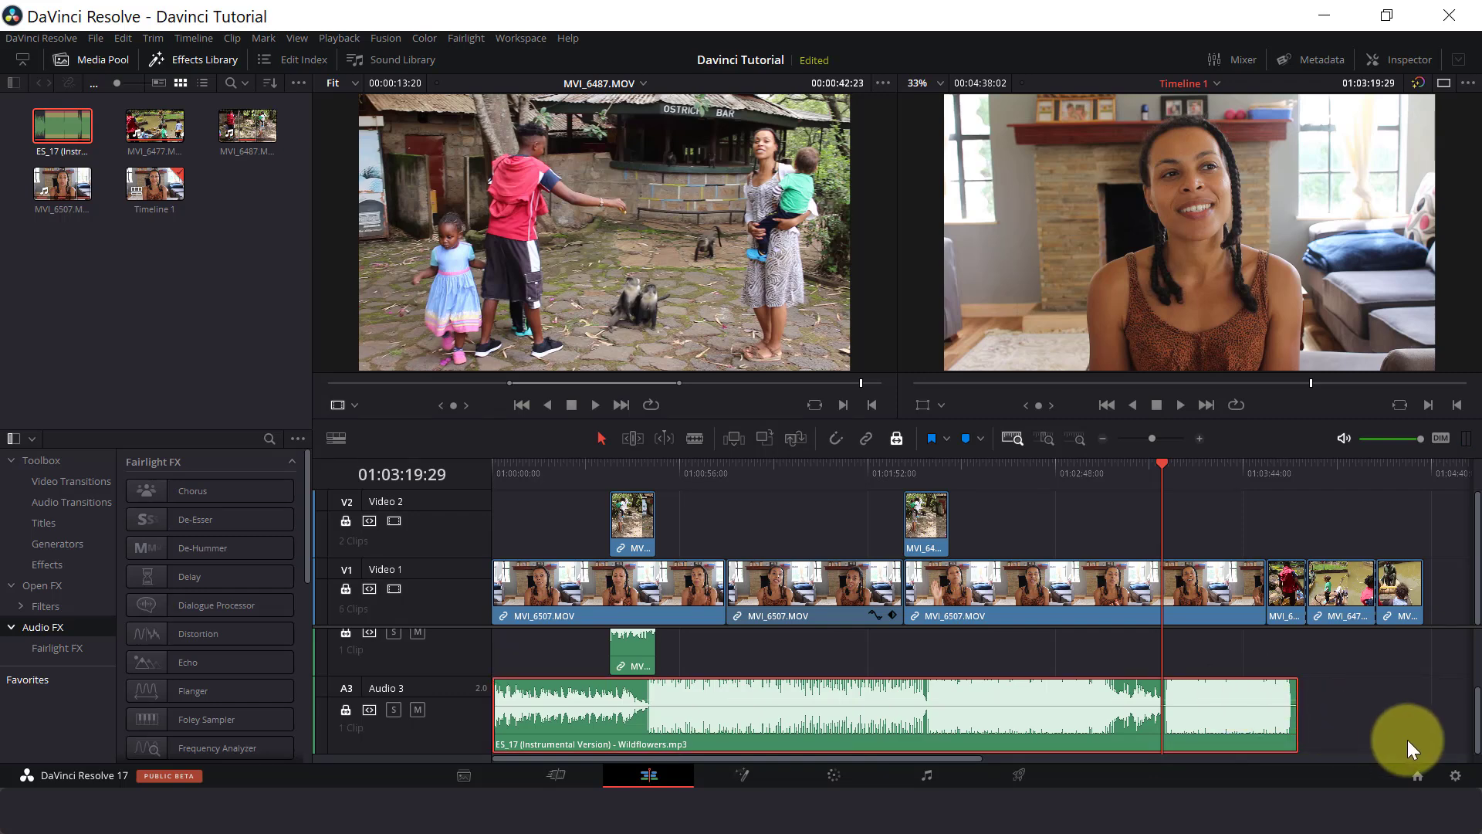
left_click(899, 442)
left_click(897, 442)
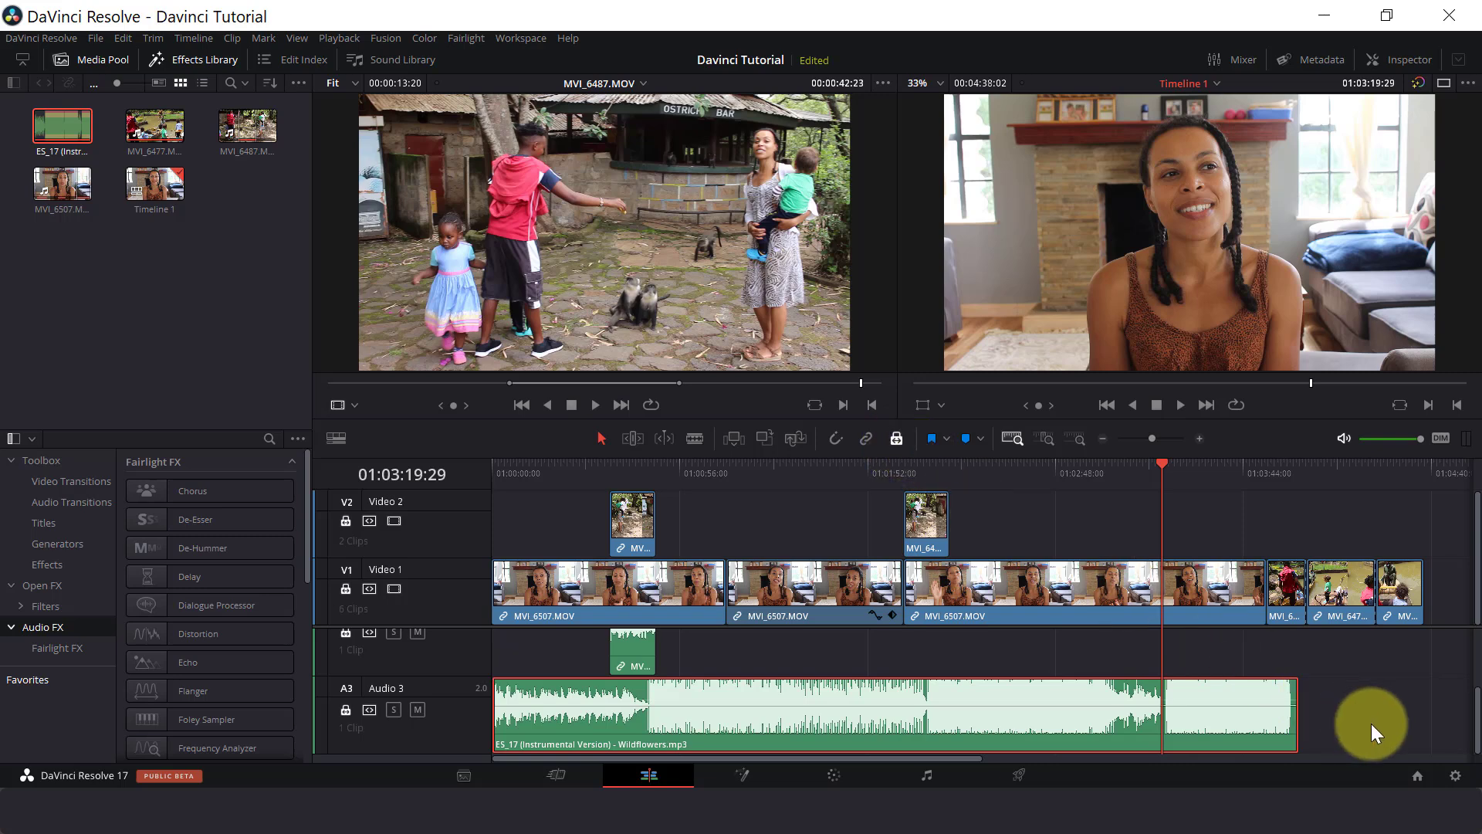
key("ctrl+shift+bracketright")
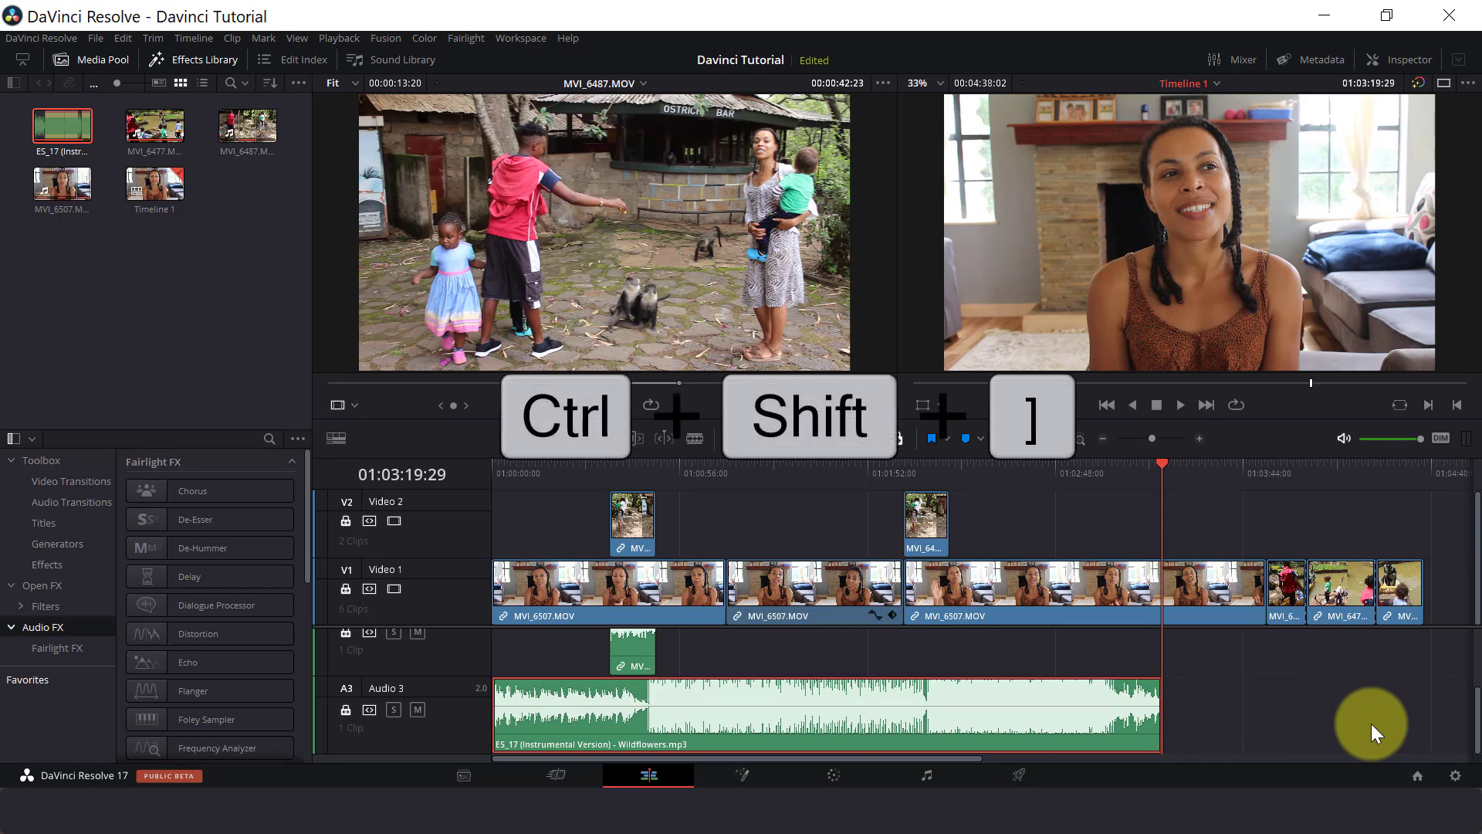
Undo the music clip's end trim, trim it to the playhead at 01:03:19:29 again, and lower the clip's volume
key("ctrl+z")
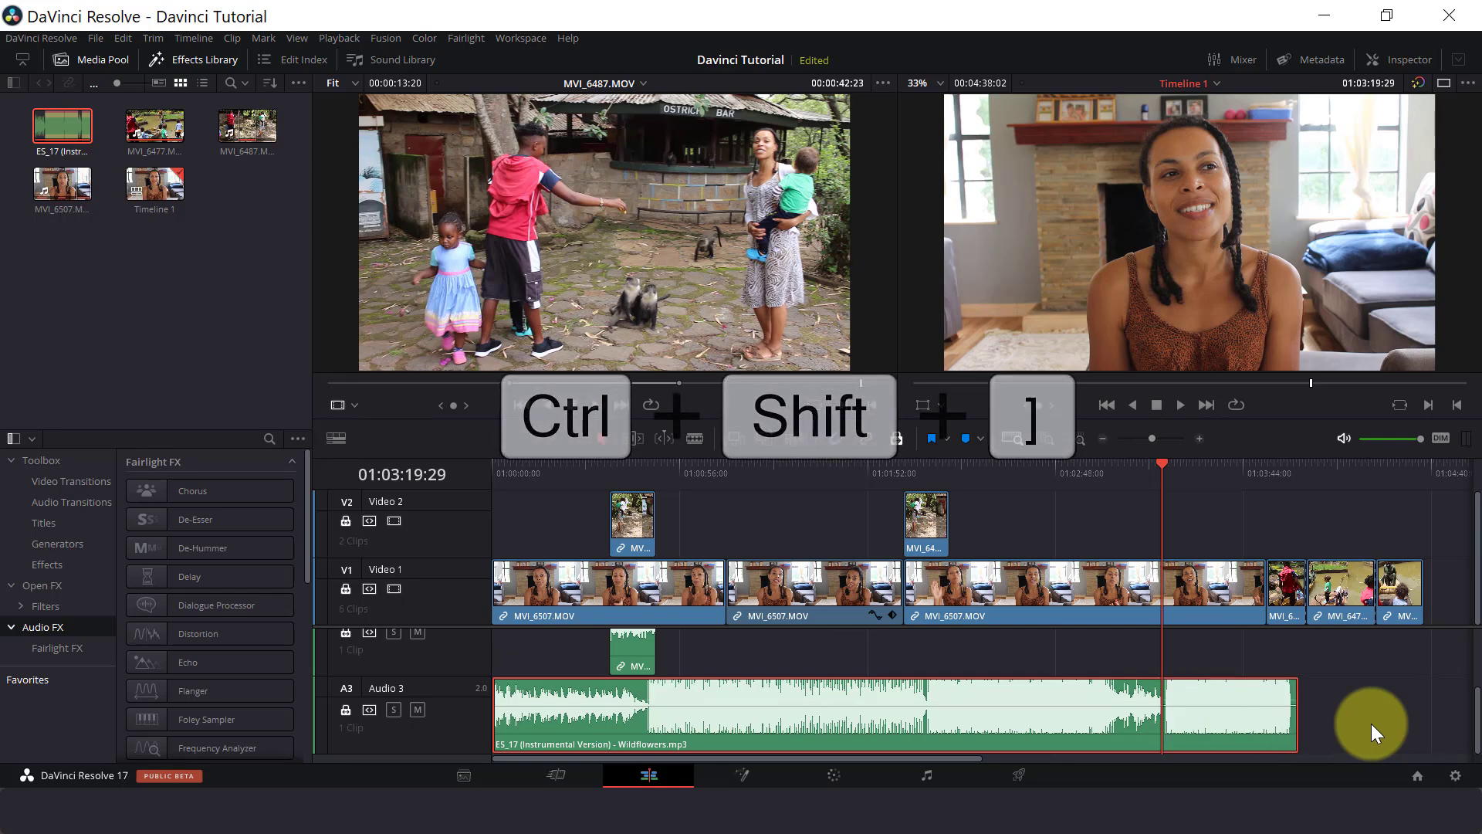
key("ctrl+shift+bracketright")
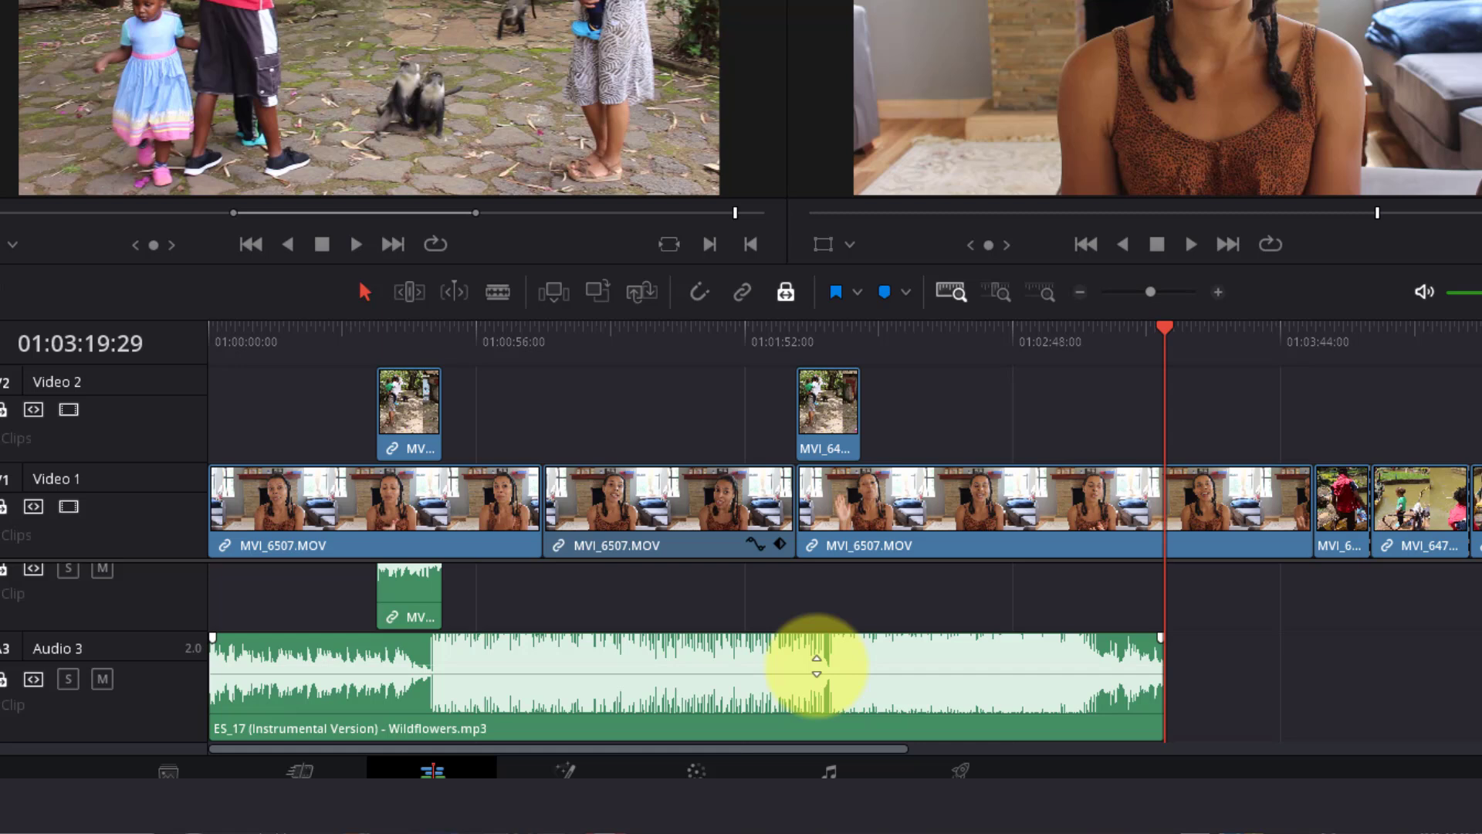
left_click_drag(817, 665, 817, 676)
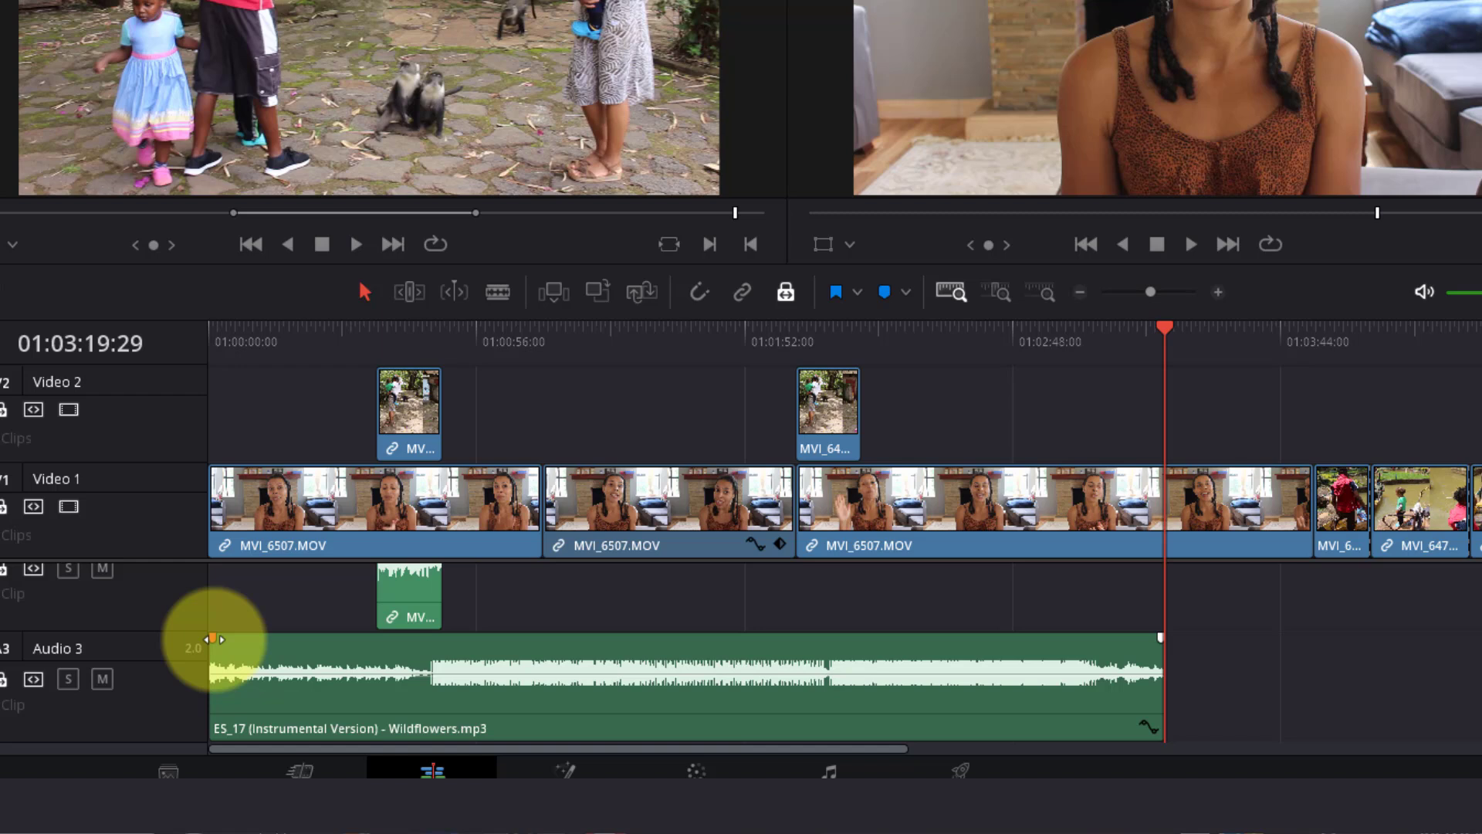
Add a fade-in of about 03:15 and a similar fade-out to the Audio 3 music clip, and play the timeline from its start
left_click_drag(213, 638, 229, 639)
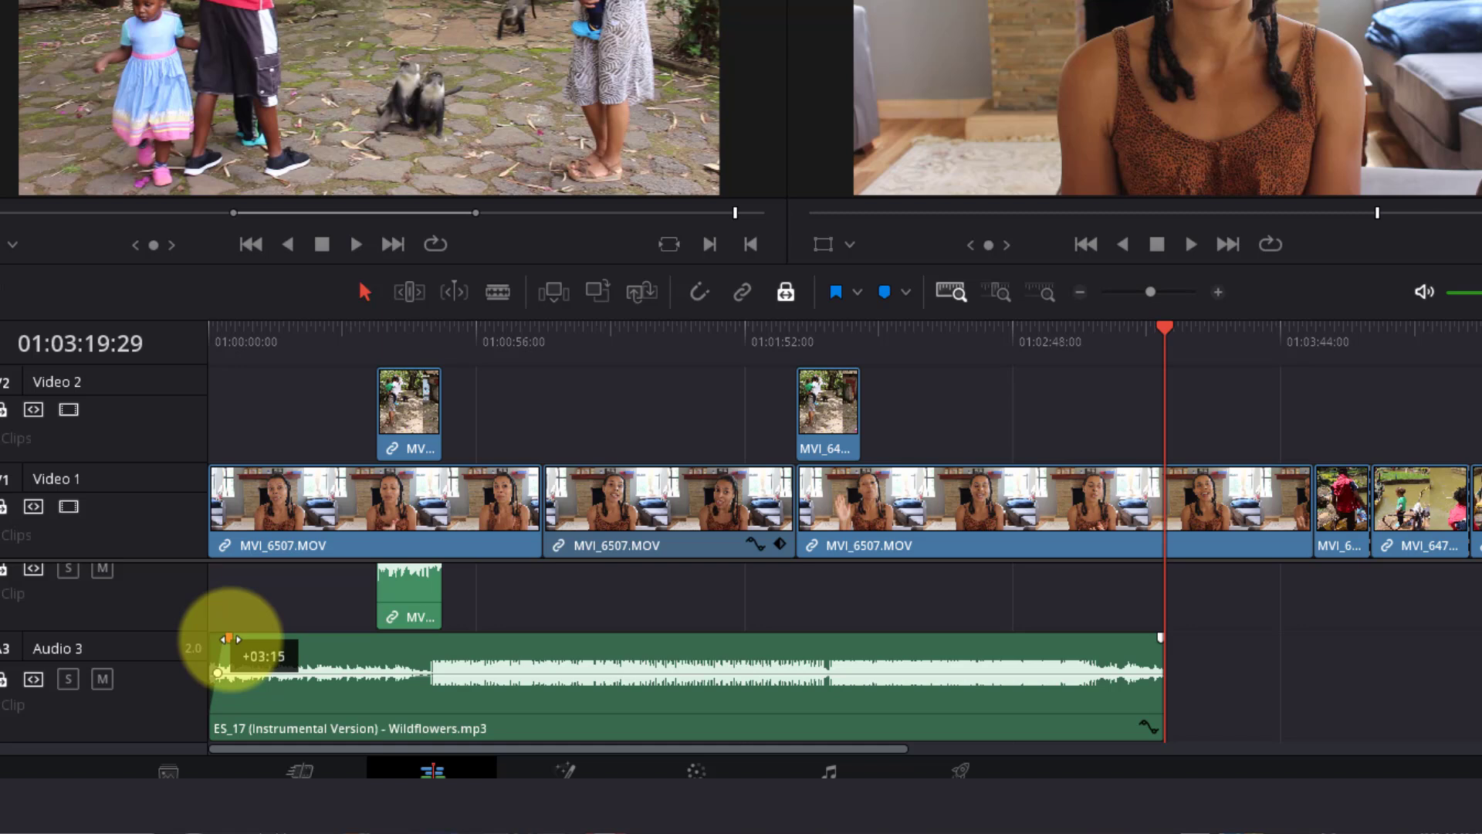
left_click_drag(1160, 637, 1142, 637)
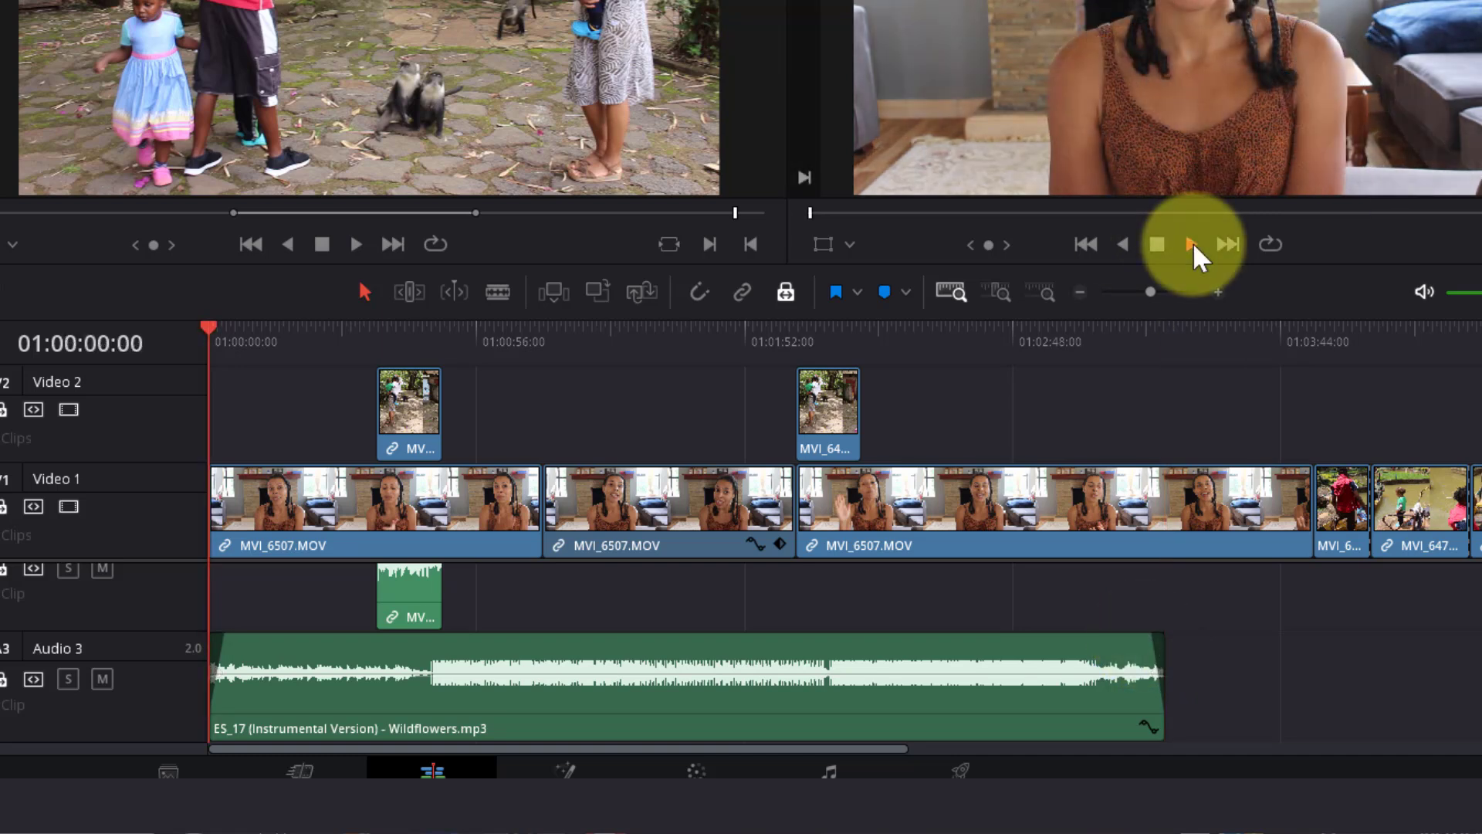
left_click(1193, 245)
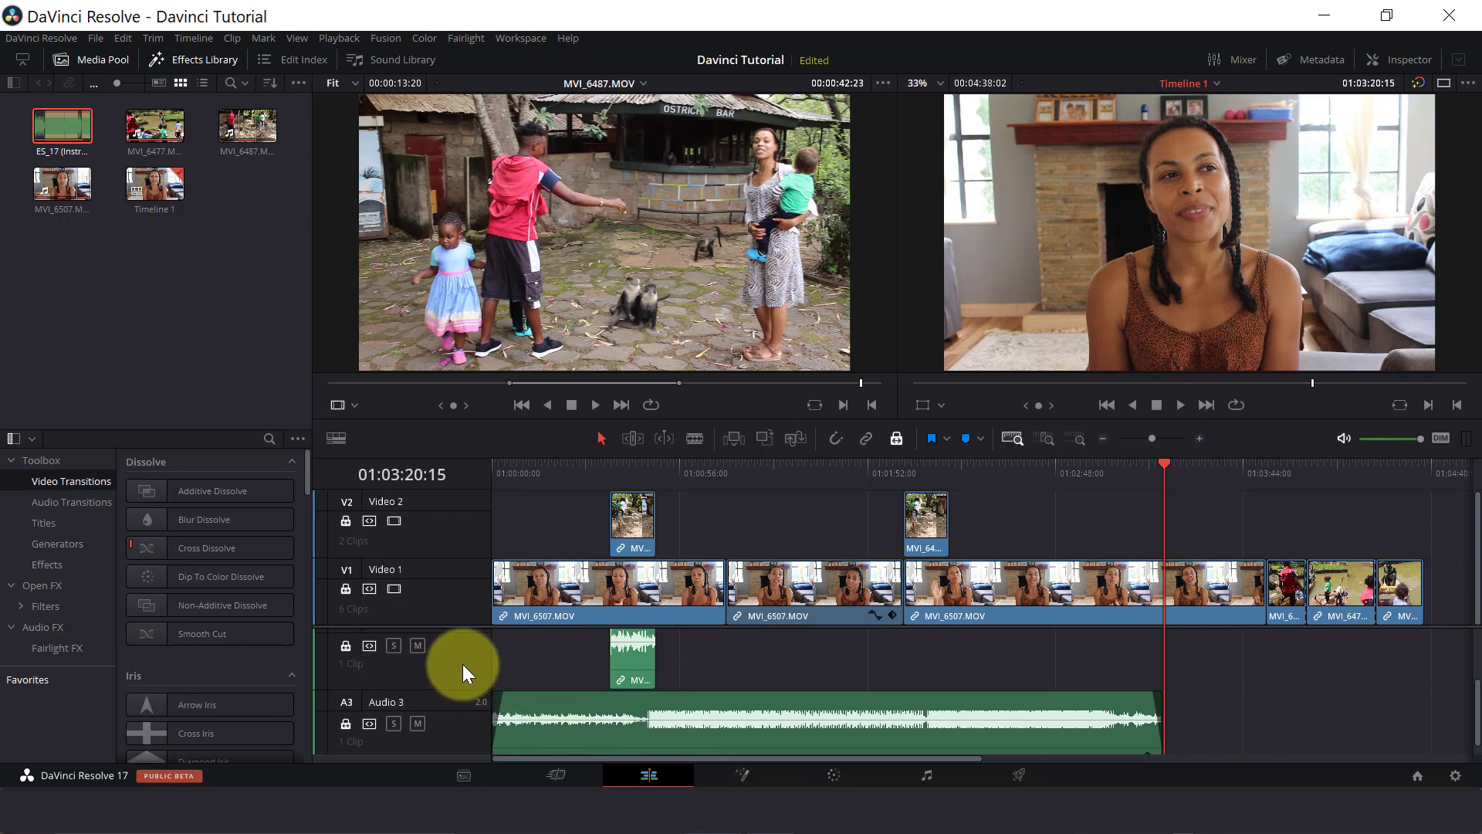
Mute the Audio 2 track holding the overlay clip's sound and unmute it again
left_click(417, 646)
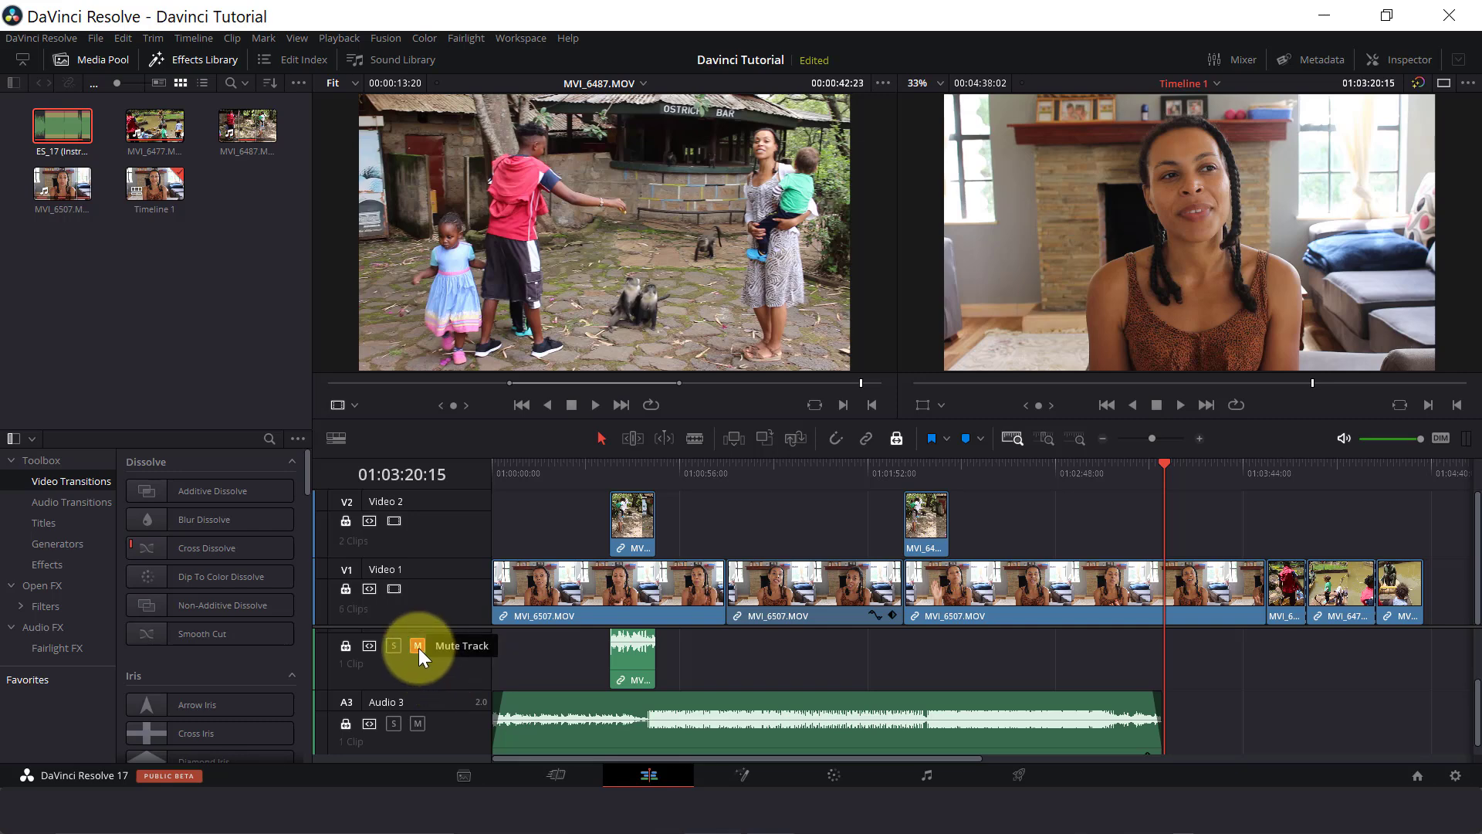
left_click(418, 646)
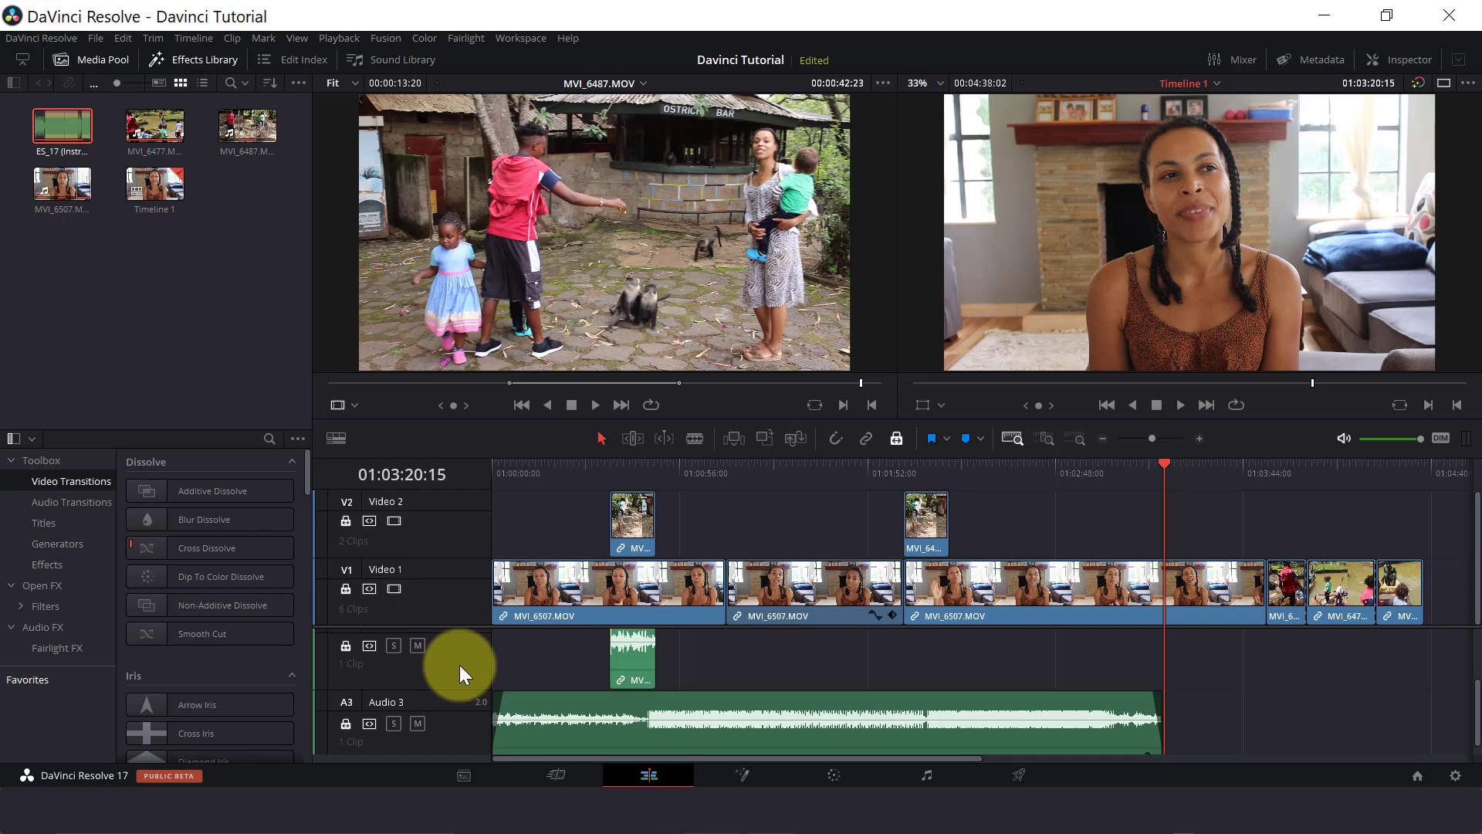
Examine the Audio Transitions and Audio FX effects, view the project on the Fairlight page, and return to the Edit page
left_click(189, 57)
left_click(192, 59)
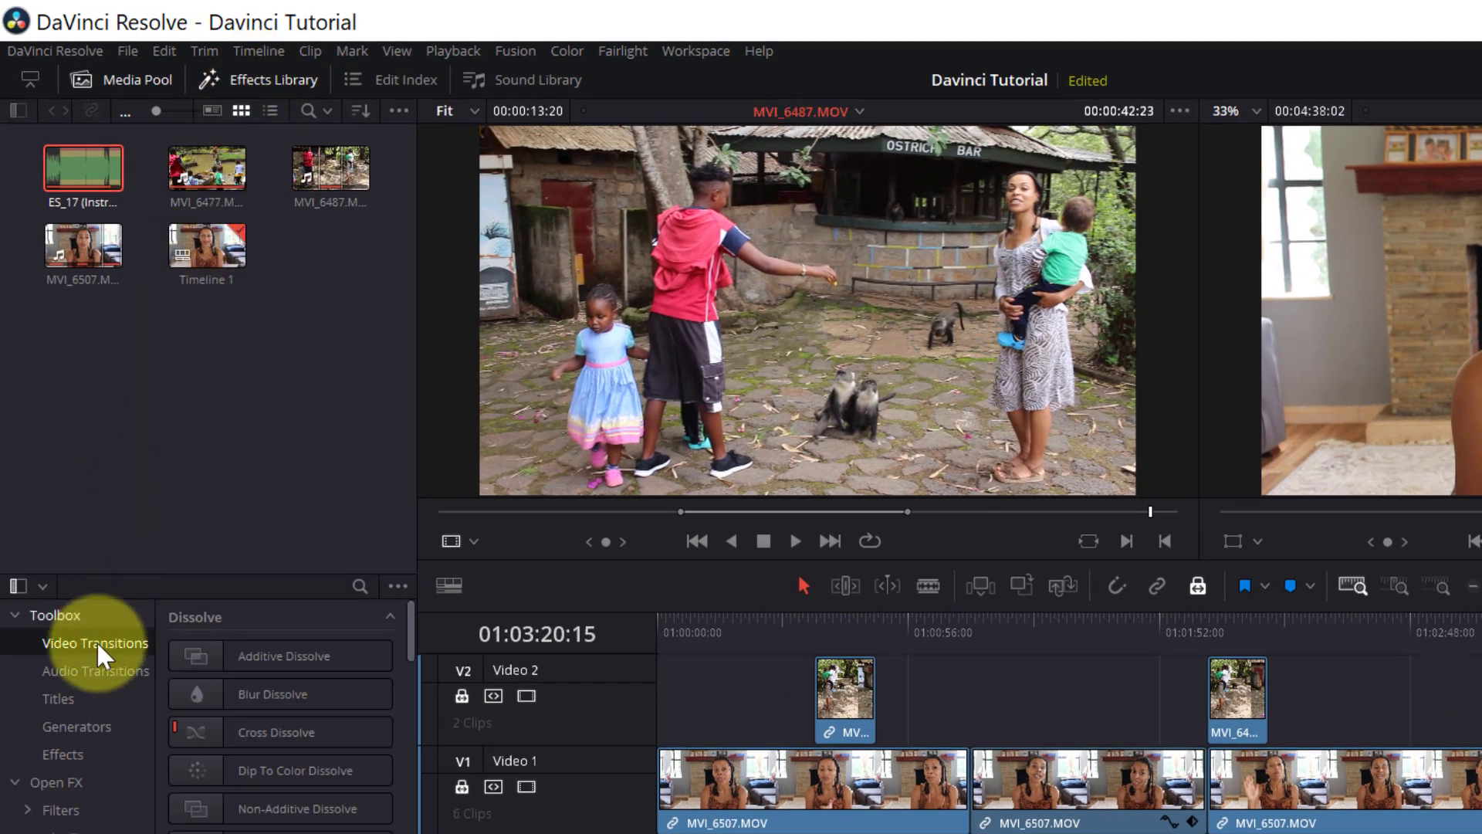
left_click(91, 669)
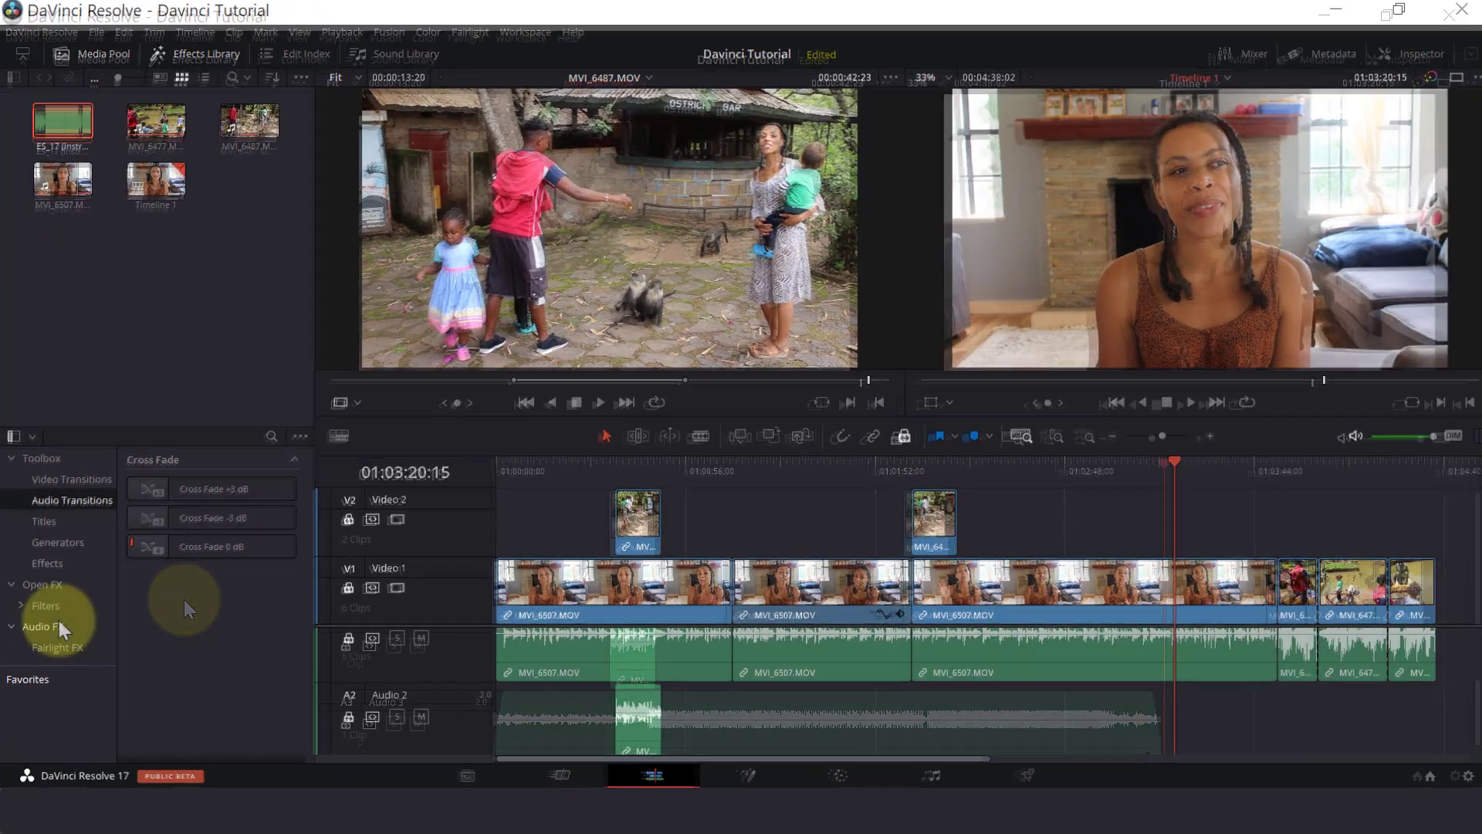
left_click(60, 627)
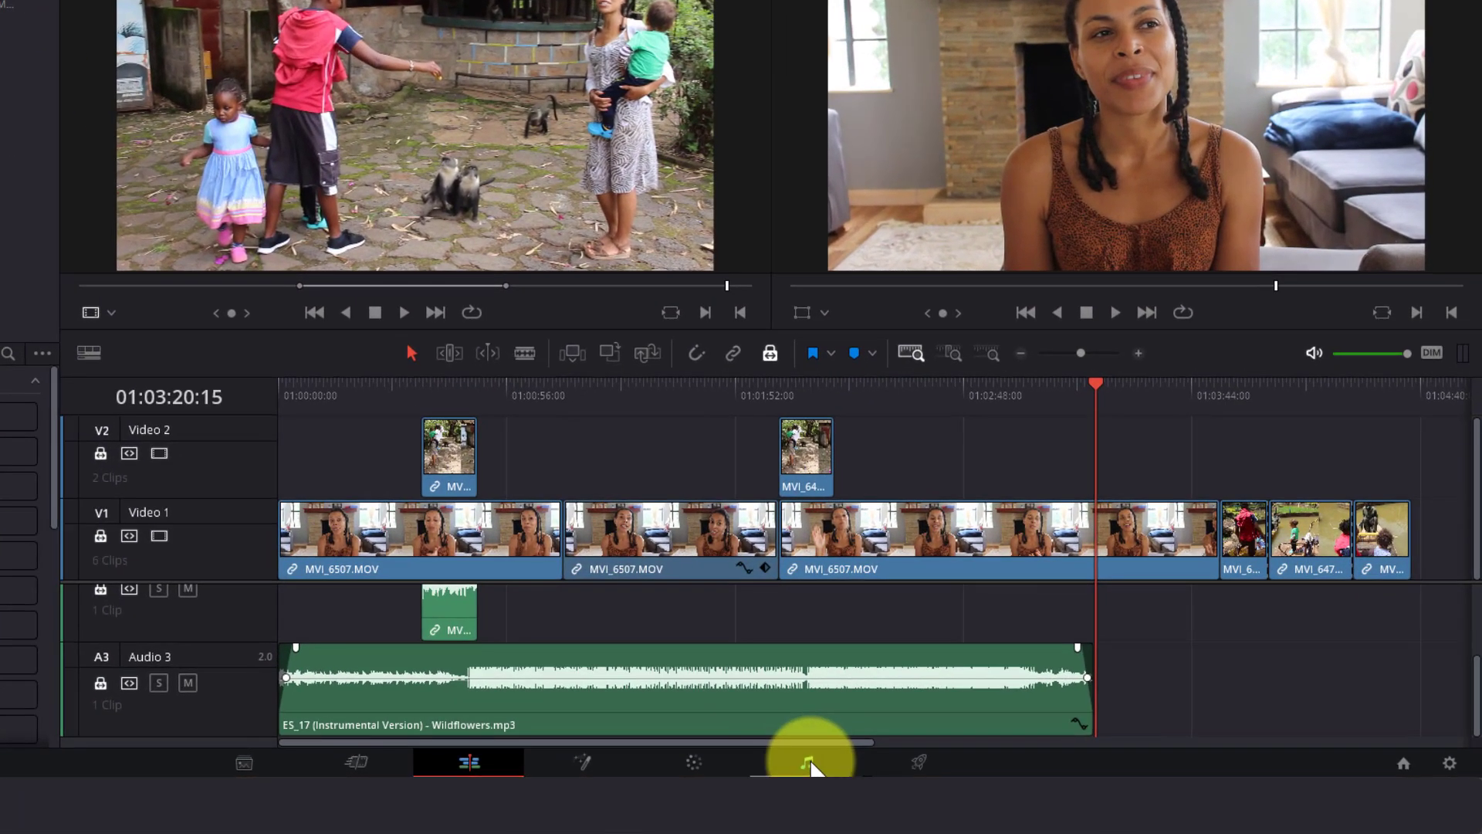
left_click(809, 764)
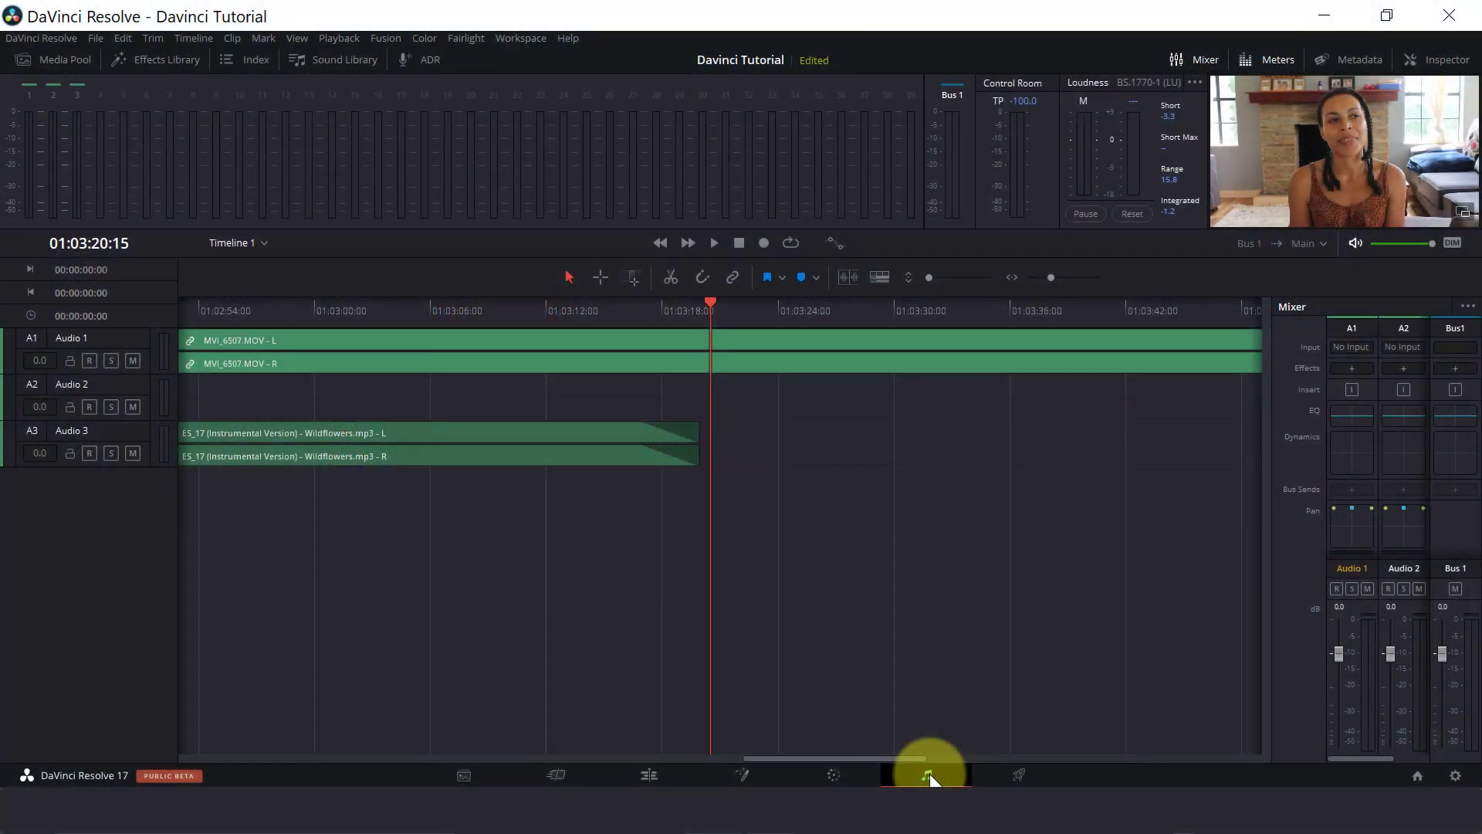
left_click(667, 781)
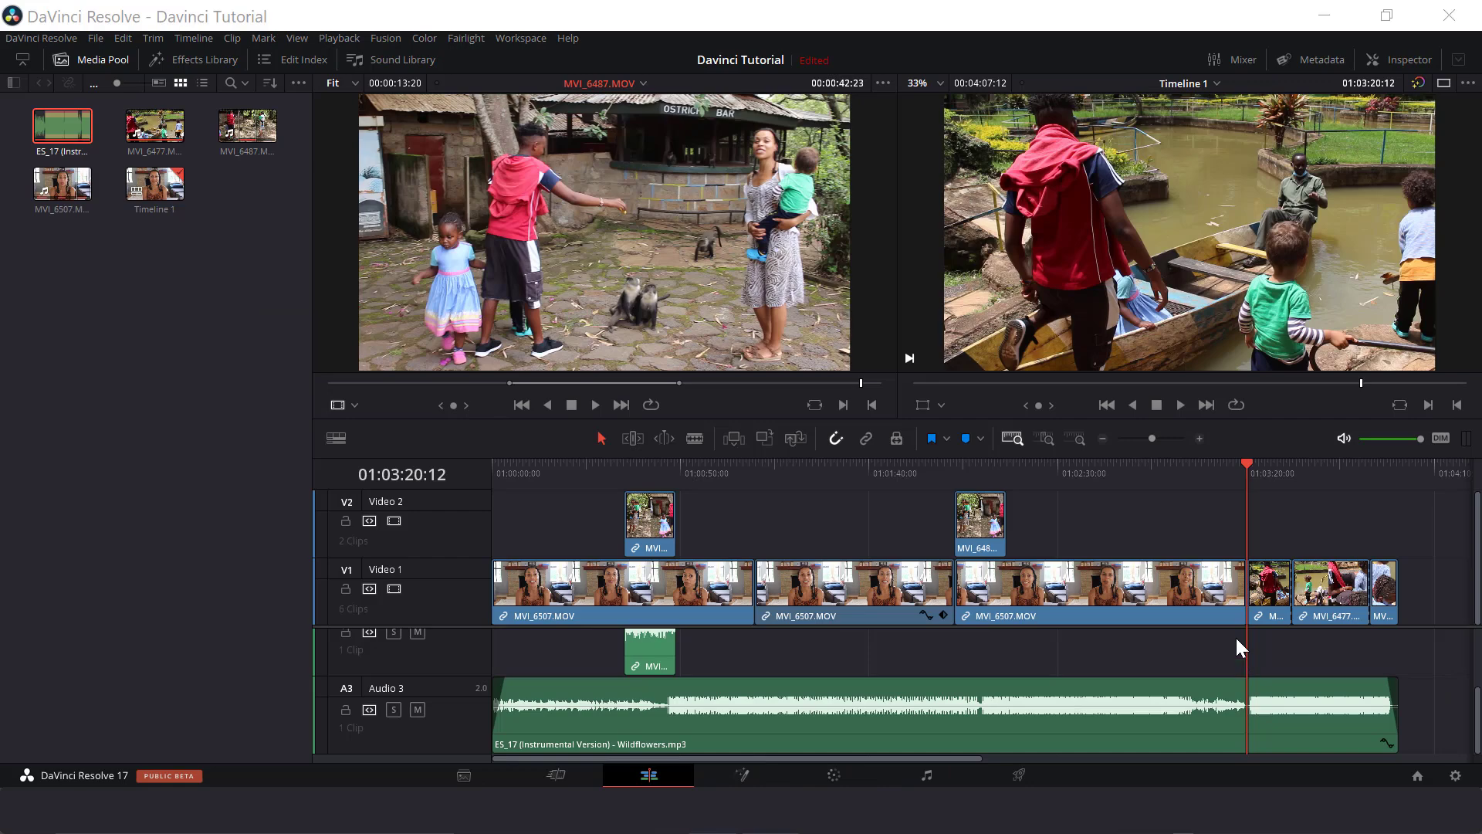
Look through the standard and Fusion title presets and place a basic Text title on Video 2 at about 01:00:06:22
left_click_drag(1245, 464, 479, 472)
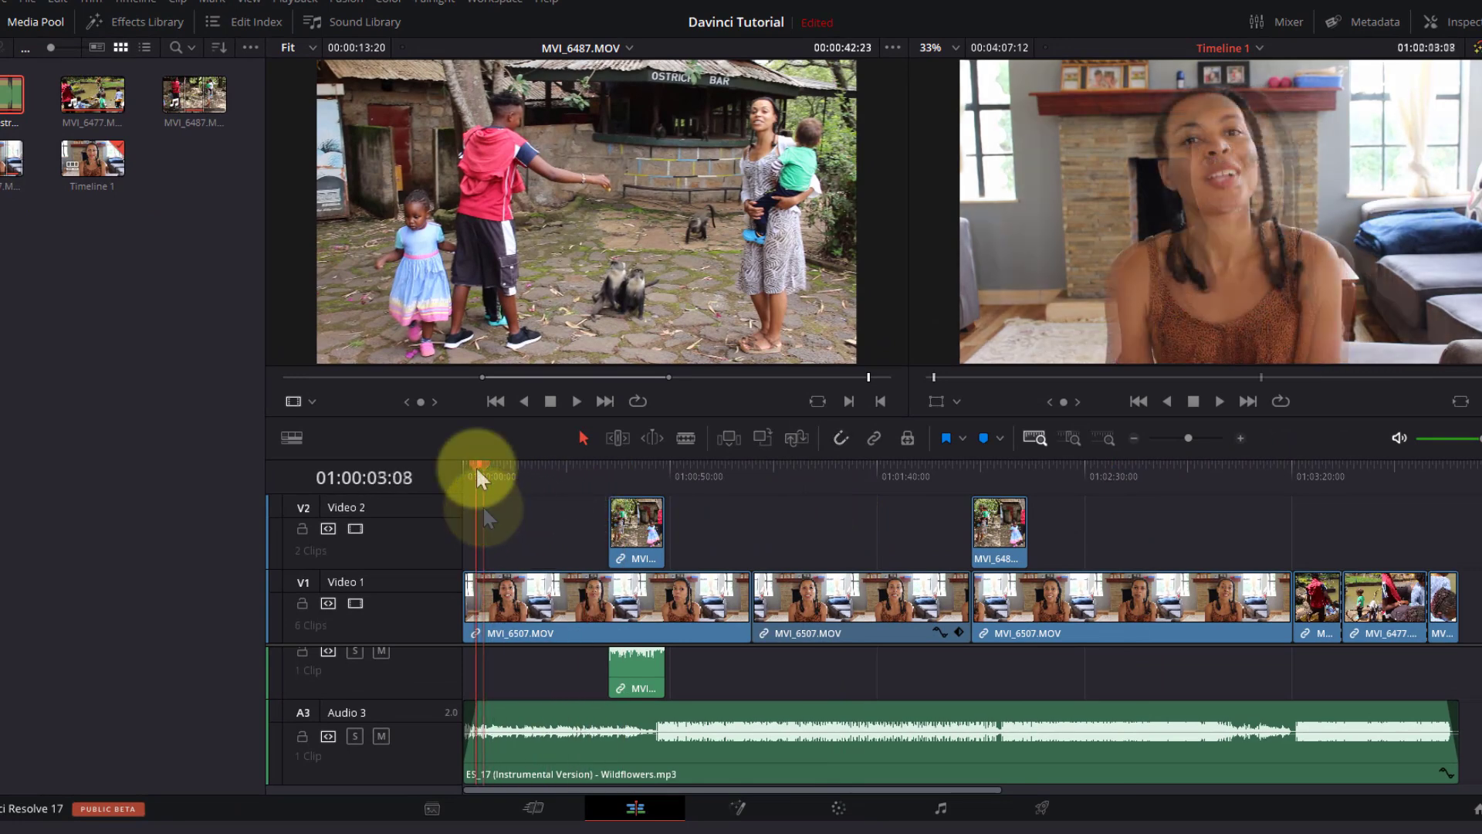
left_click(145, 23)
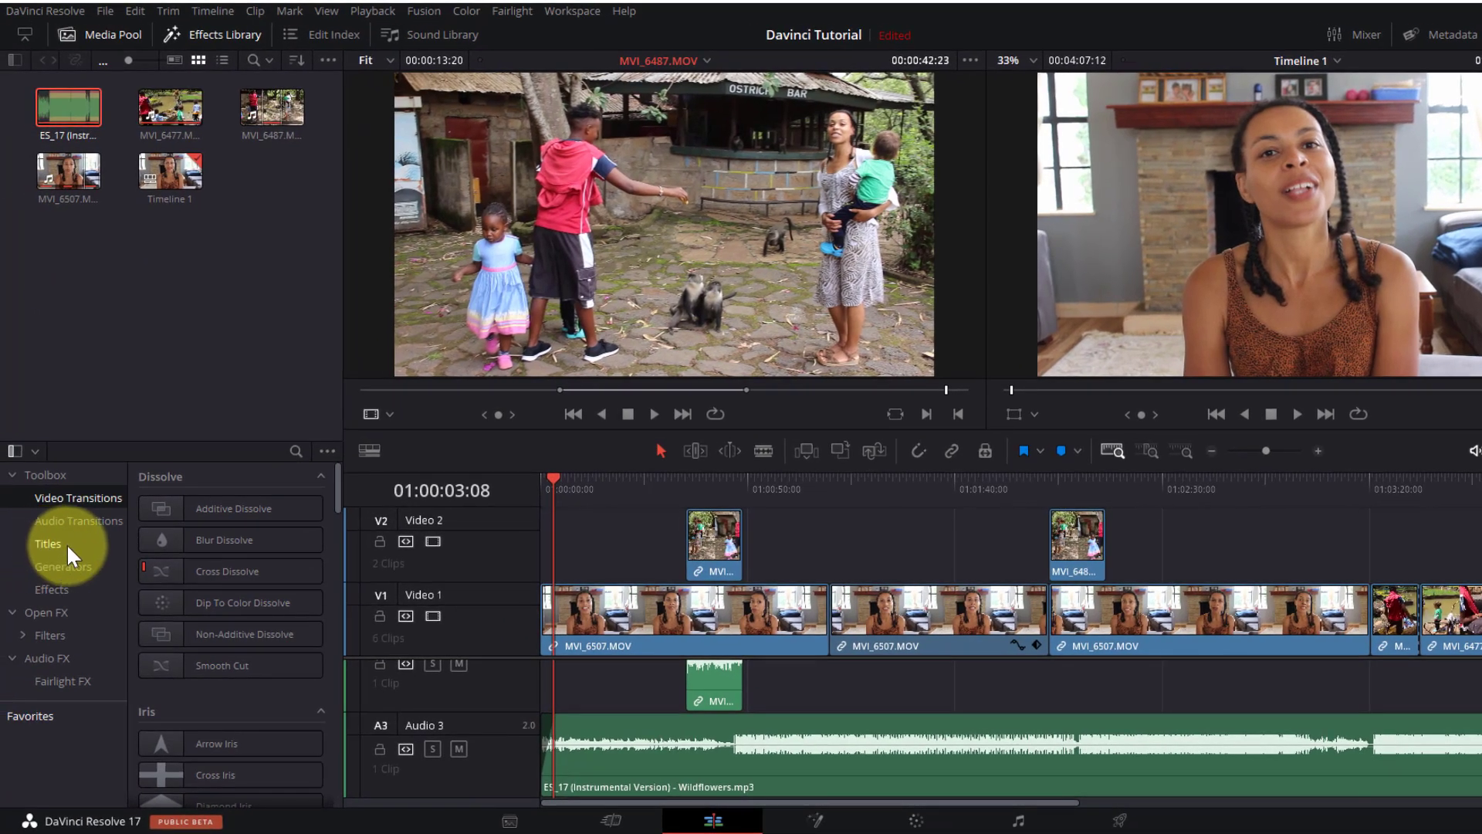
left_click(66, 544)
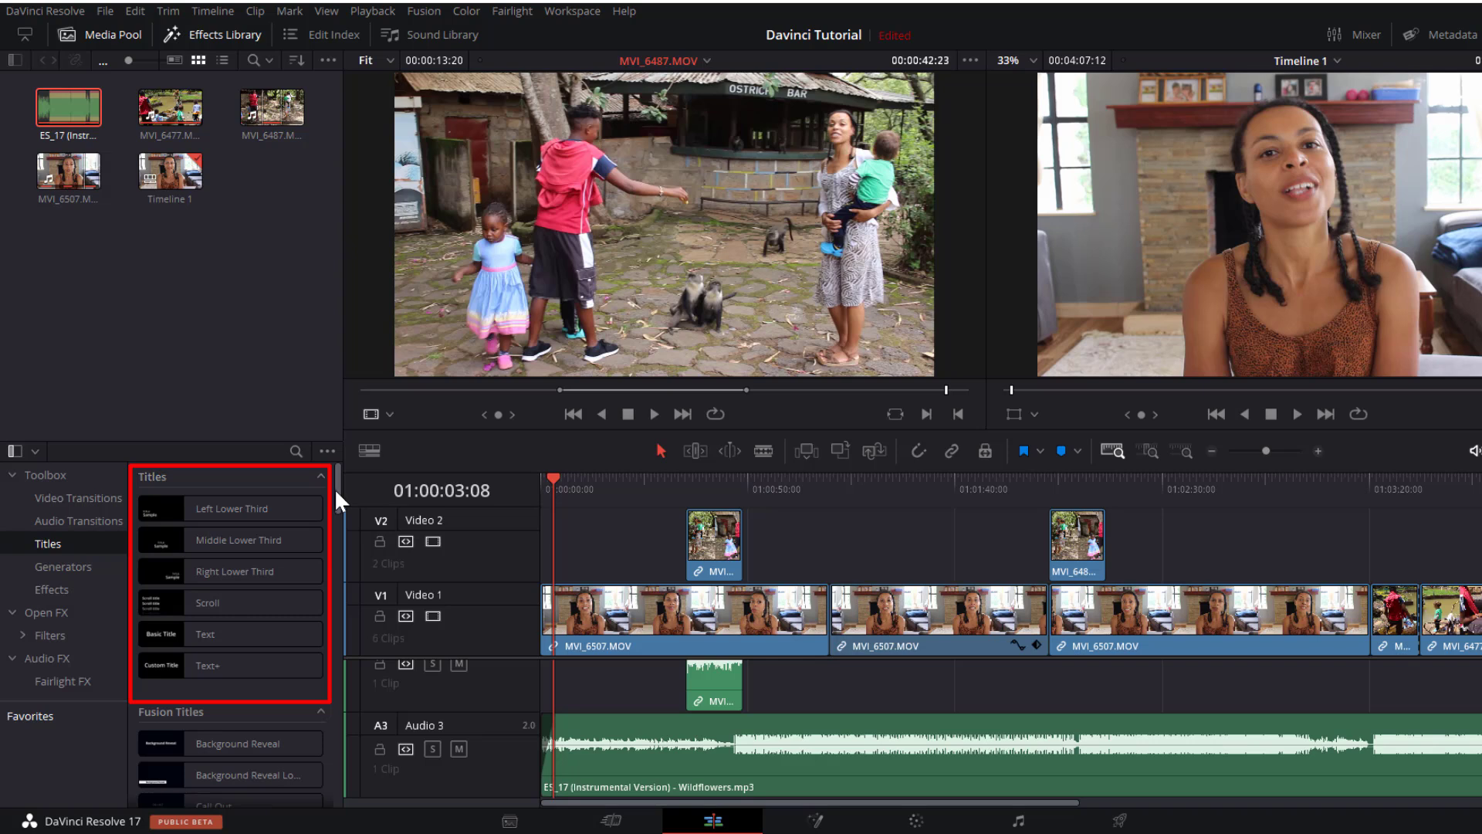
left_click_drag(335, 487, 338, 522)
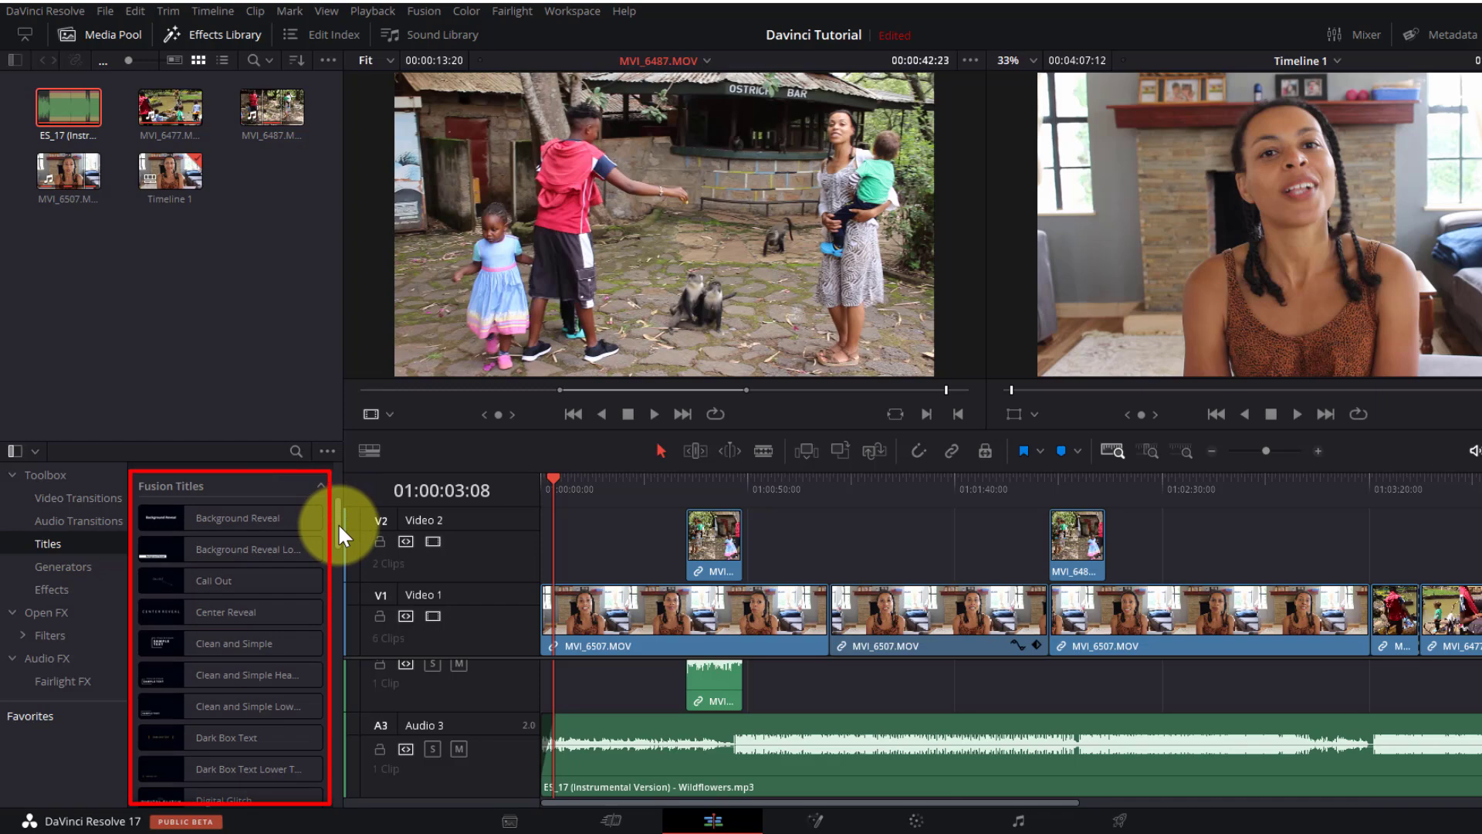
left_click_drag(338, 522, 341, 636)
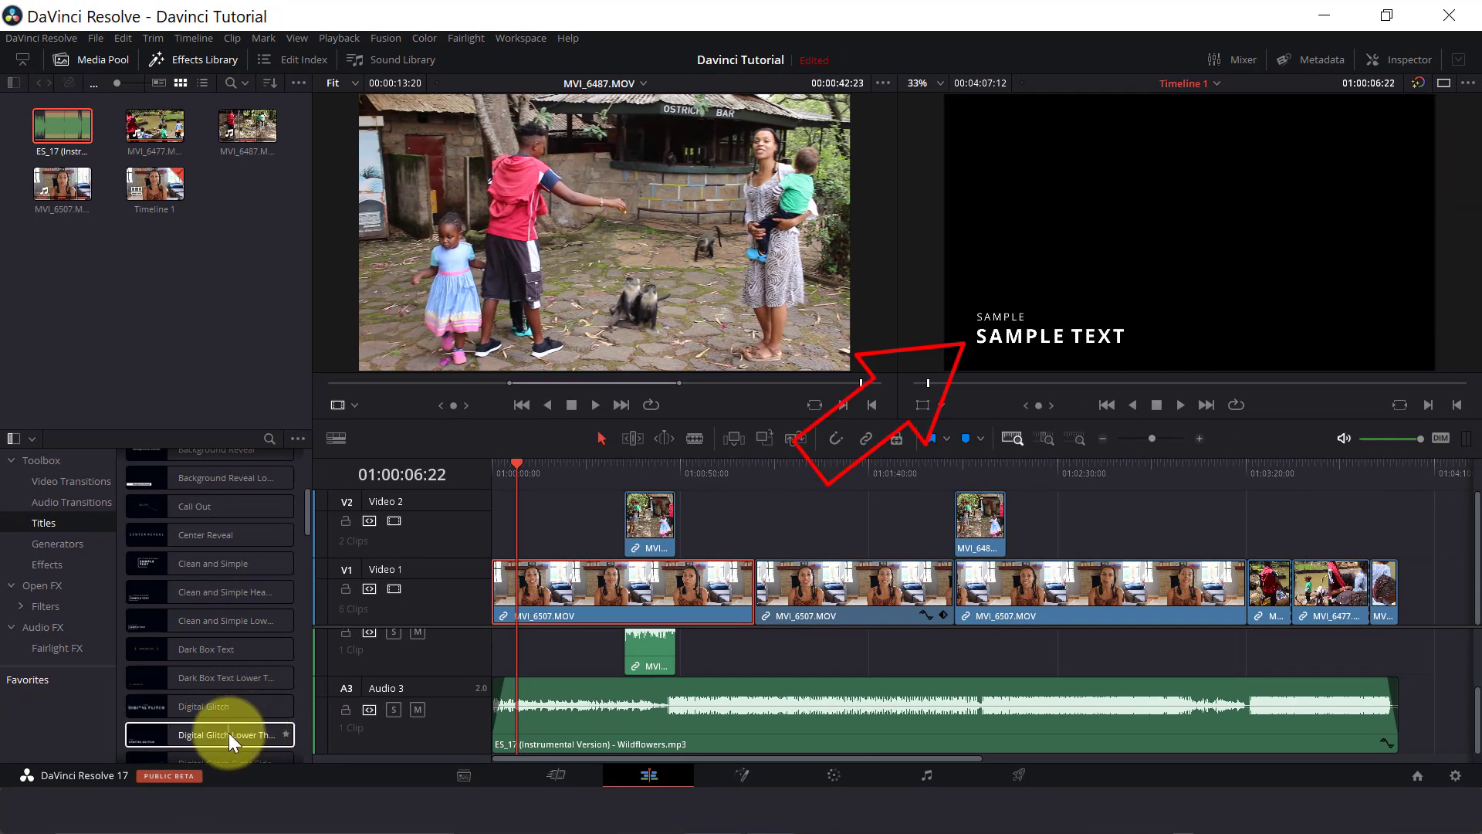
left_click_drag(307, 490, 307, 464)
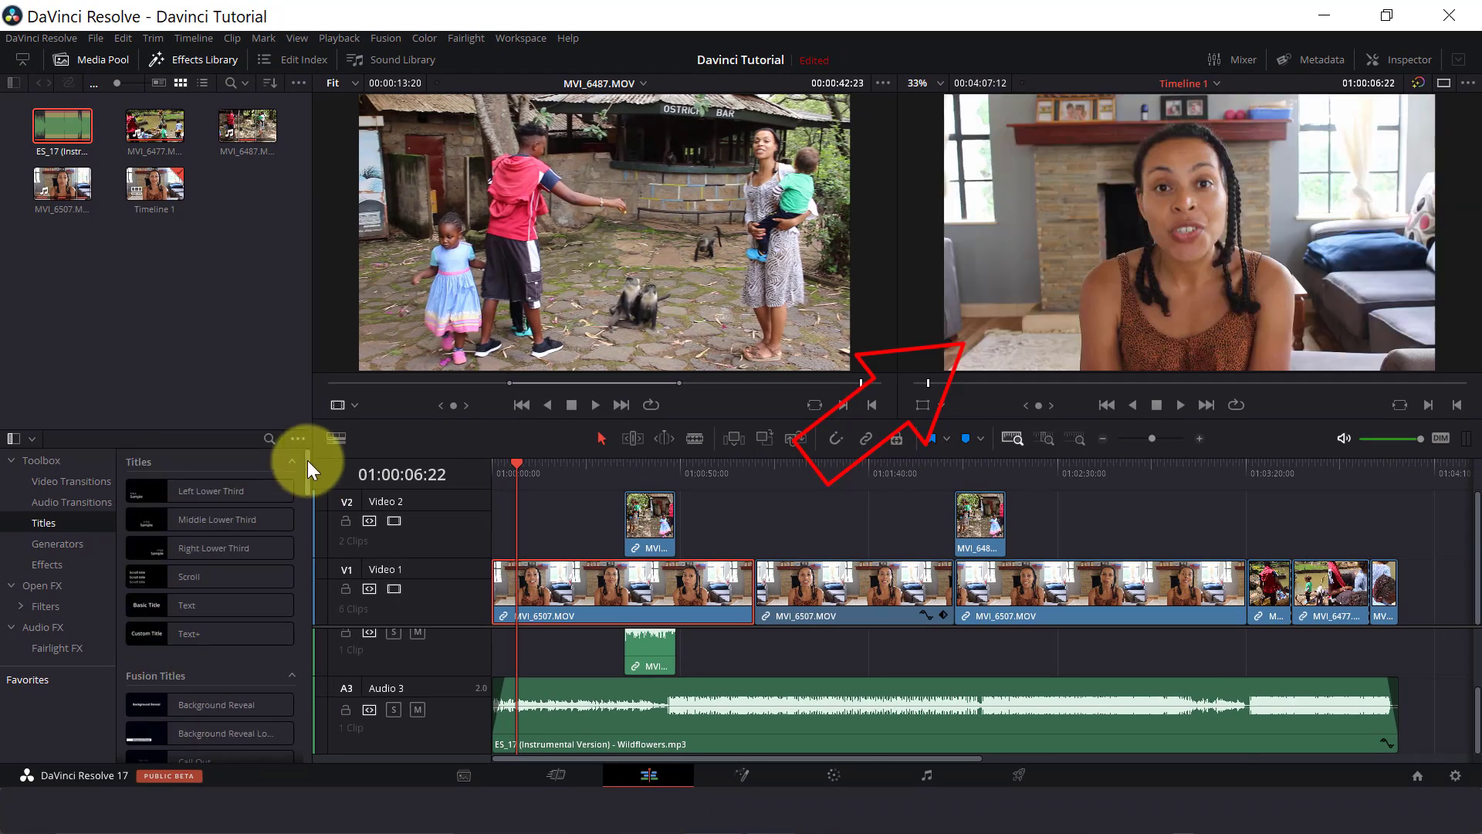
left_click_drag(231, 605, 533, 533)
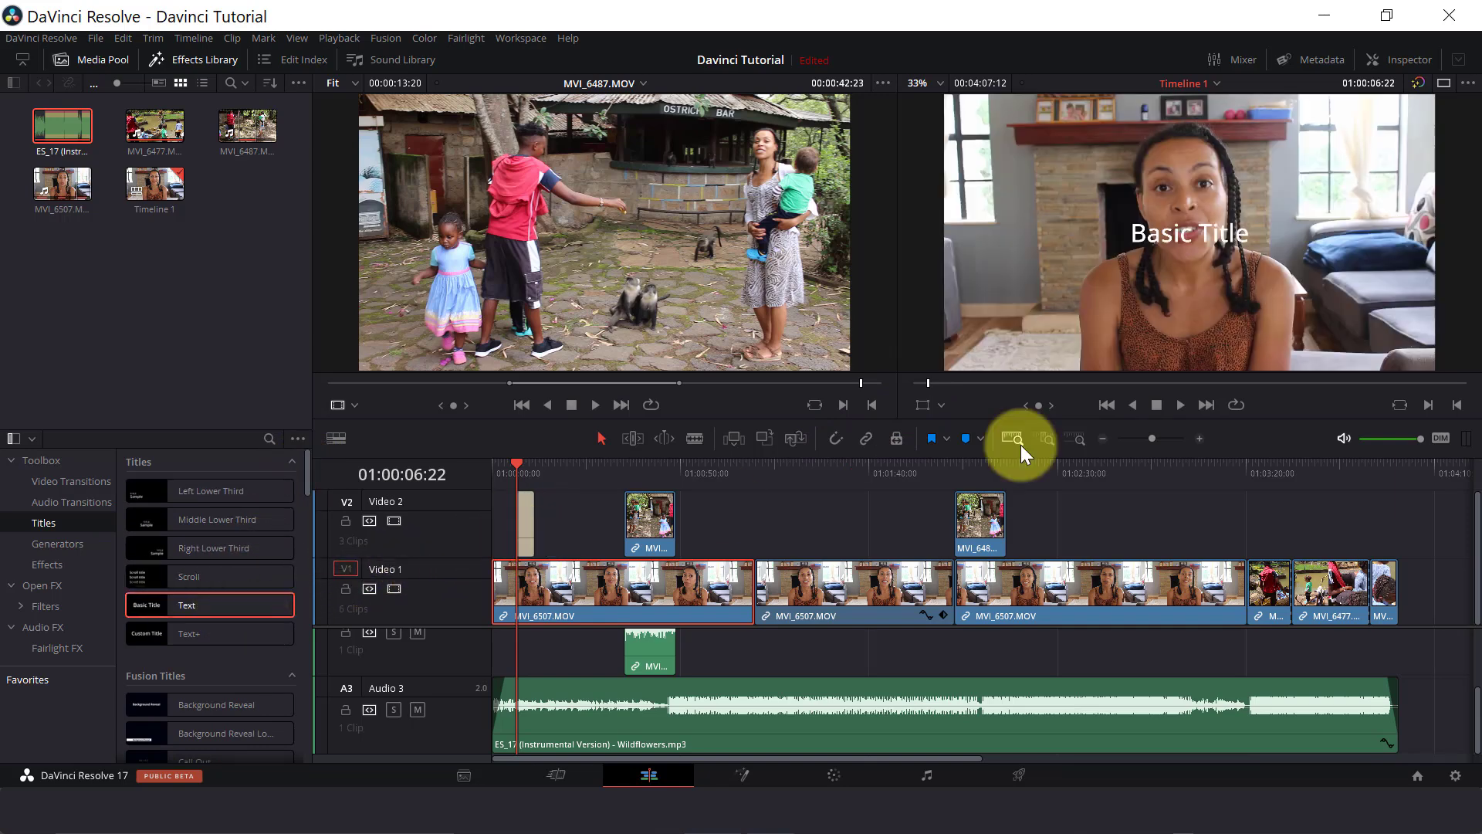
Open the title clip's text settings and replace its text with MULTILINGUAL FAMILY
left_click_drag(1152, 439, 1161, 437)
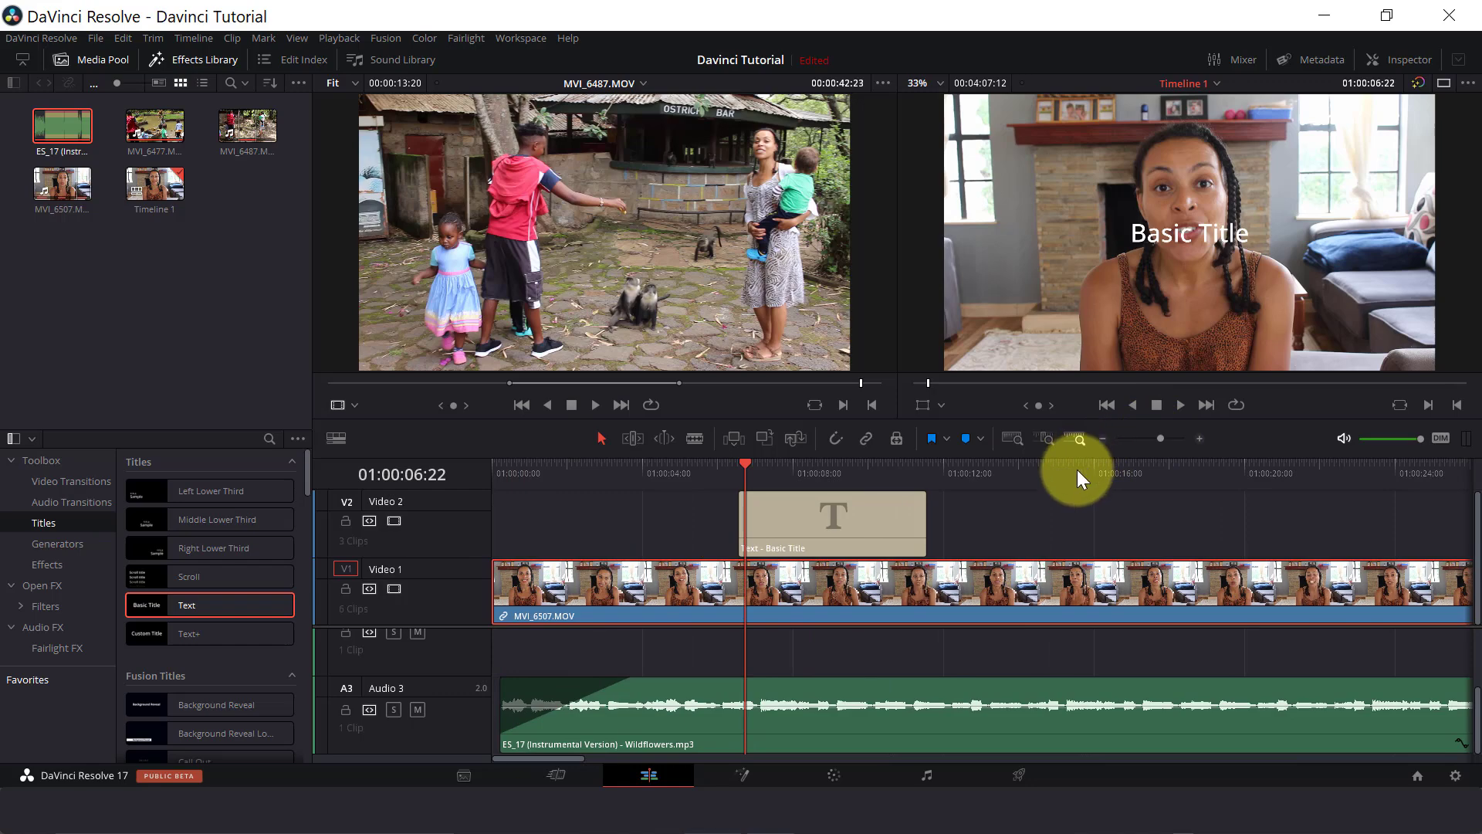
left_click(855, 521)
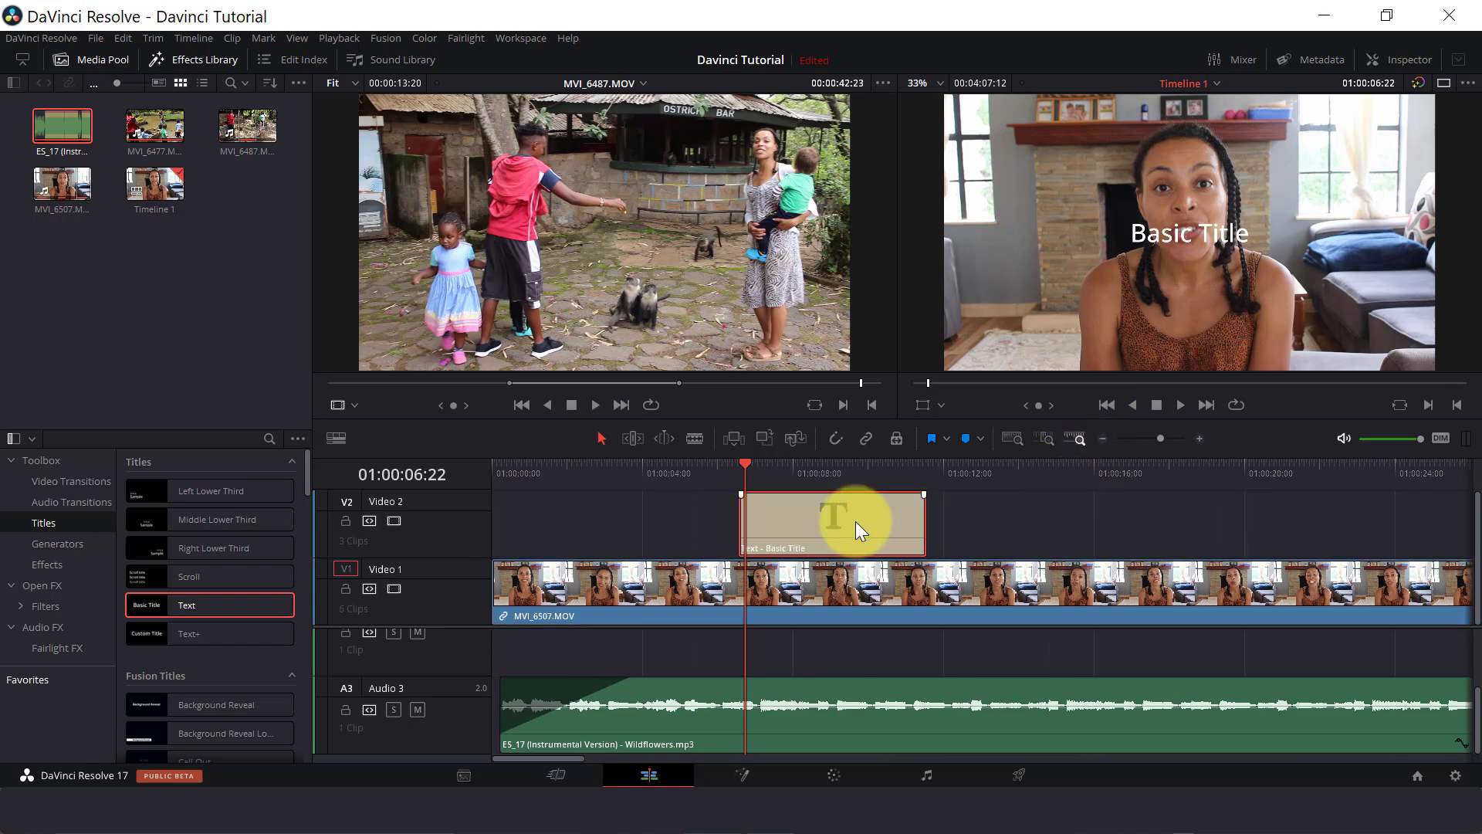
double_click(855, 521)
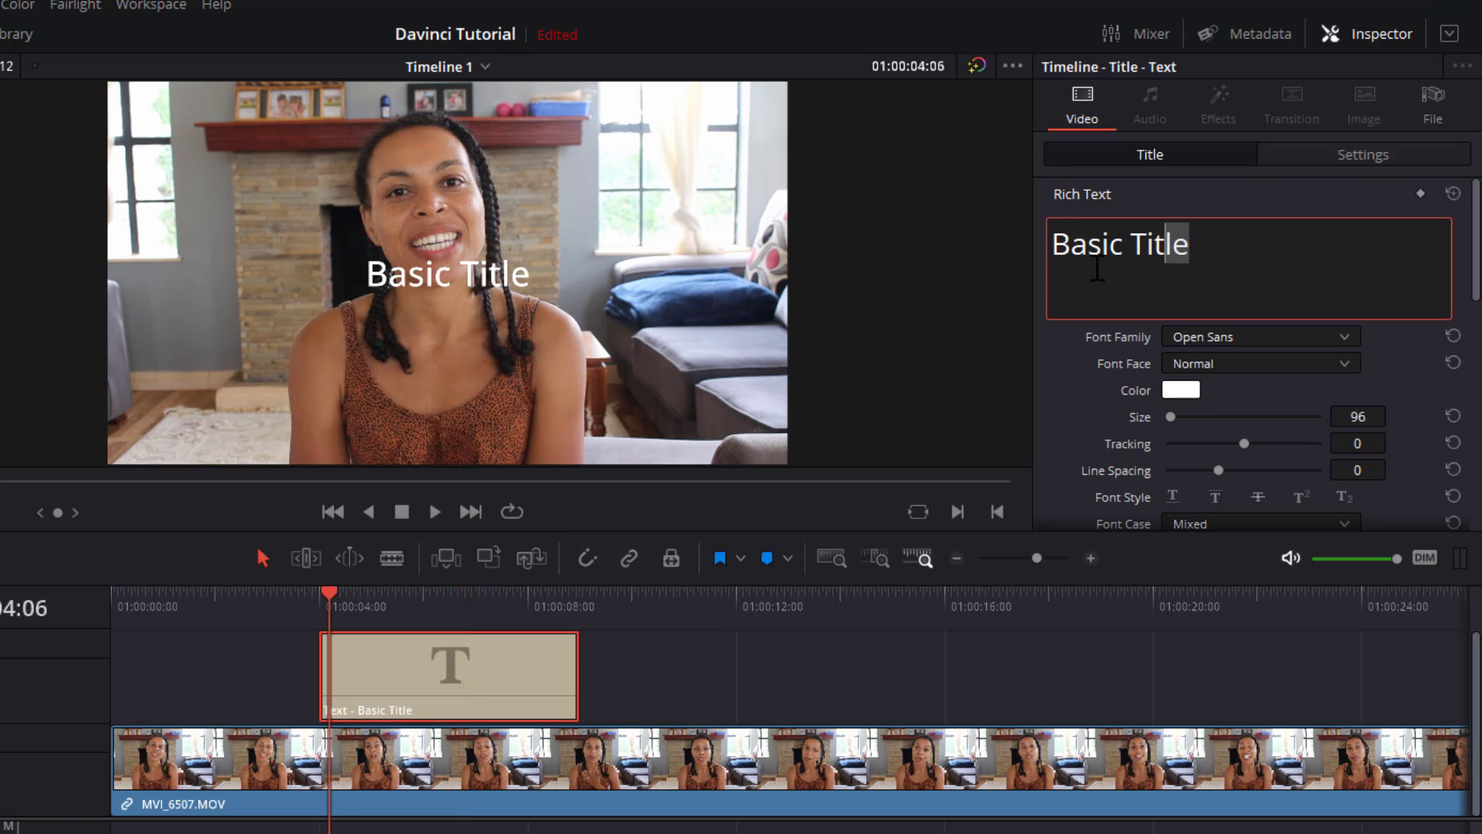
triple_click(1051, 253)
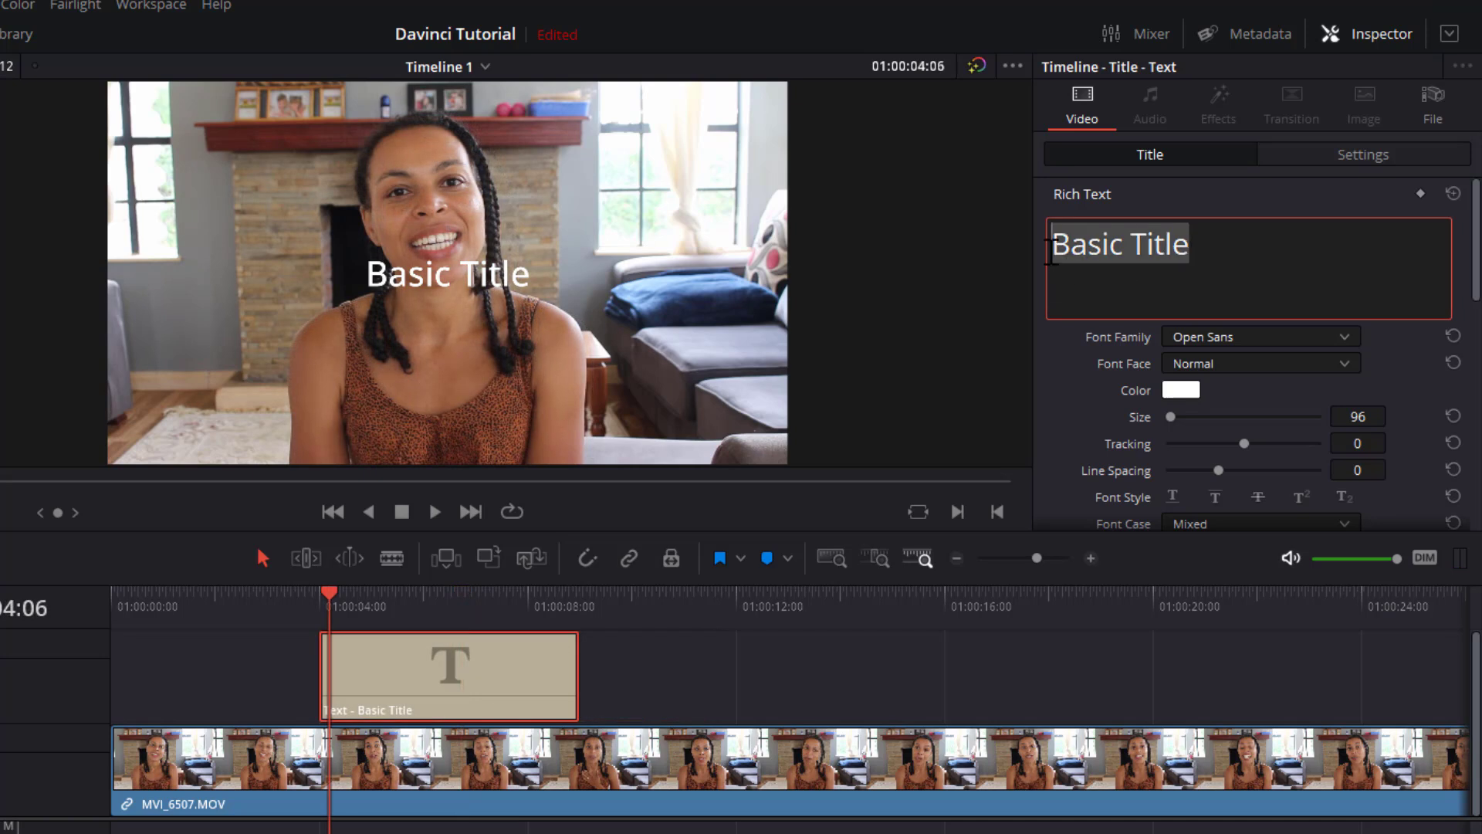
type("MULTILINGUAL FA")
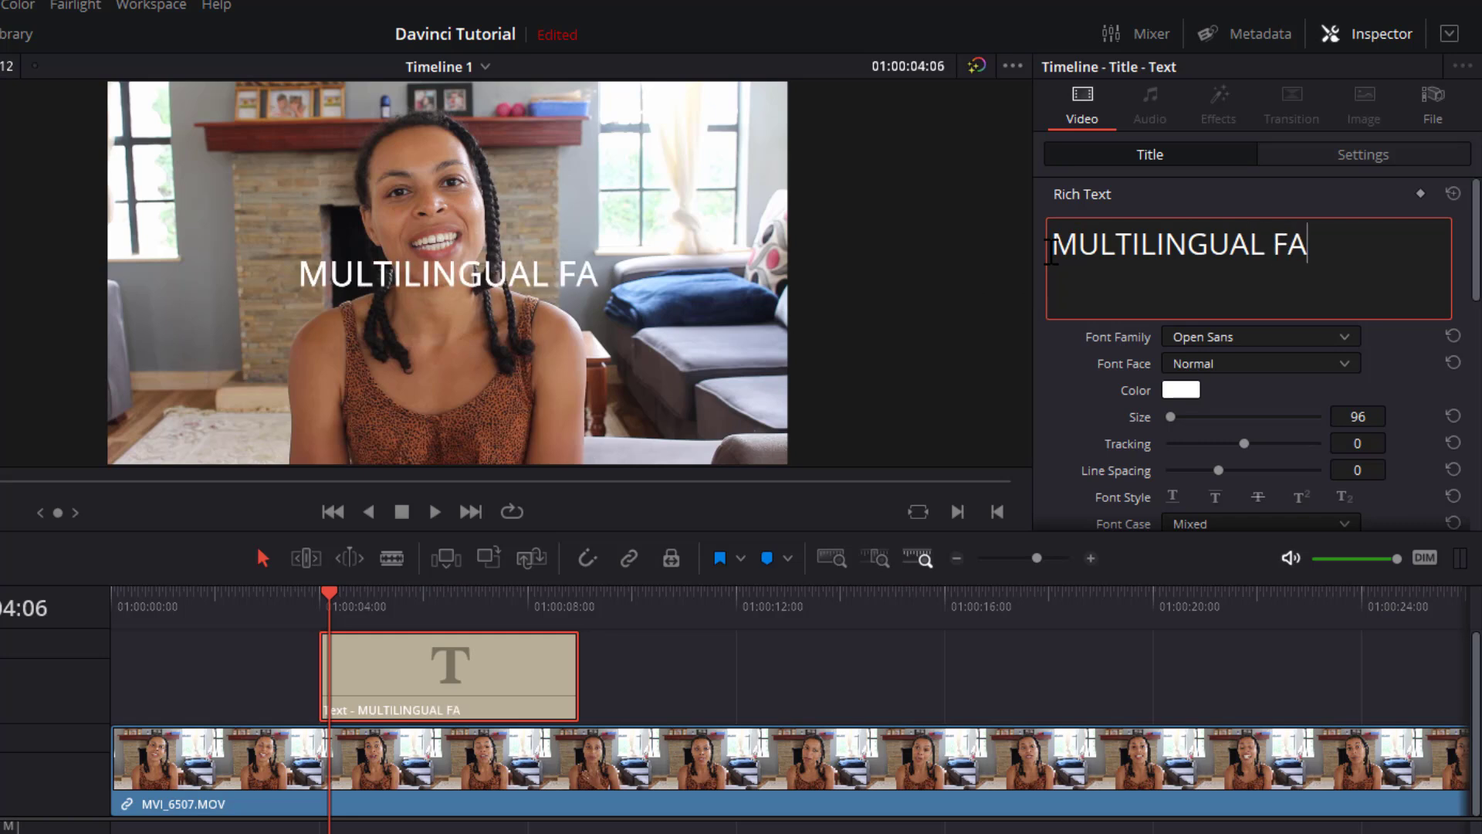
type("MILY")
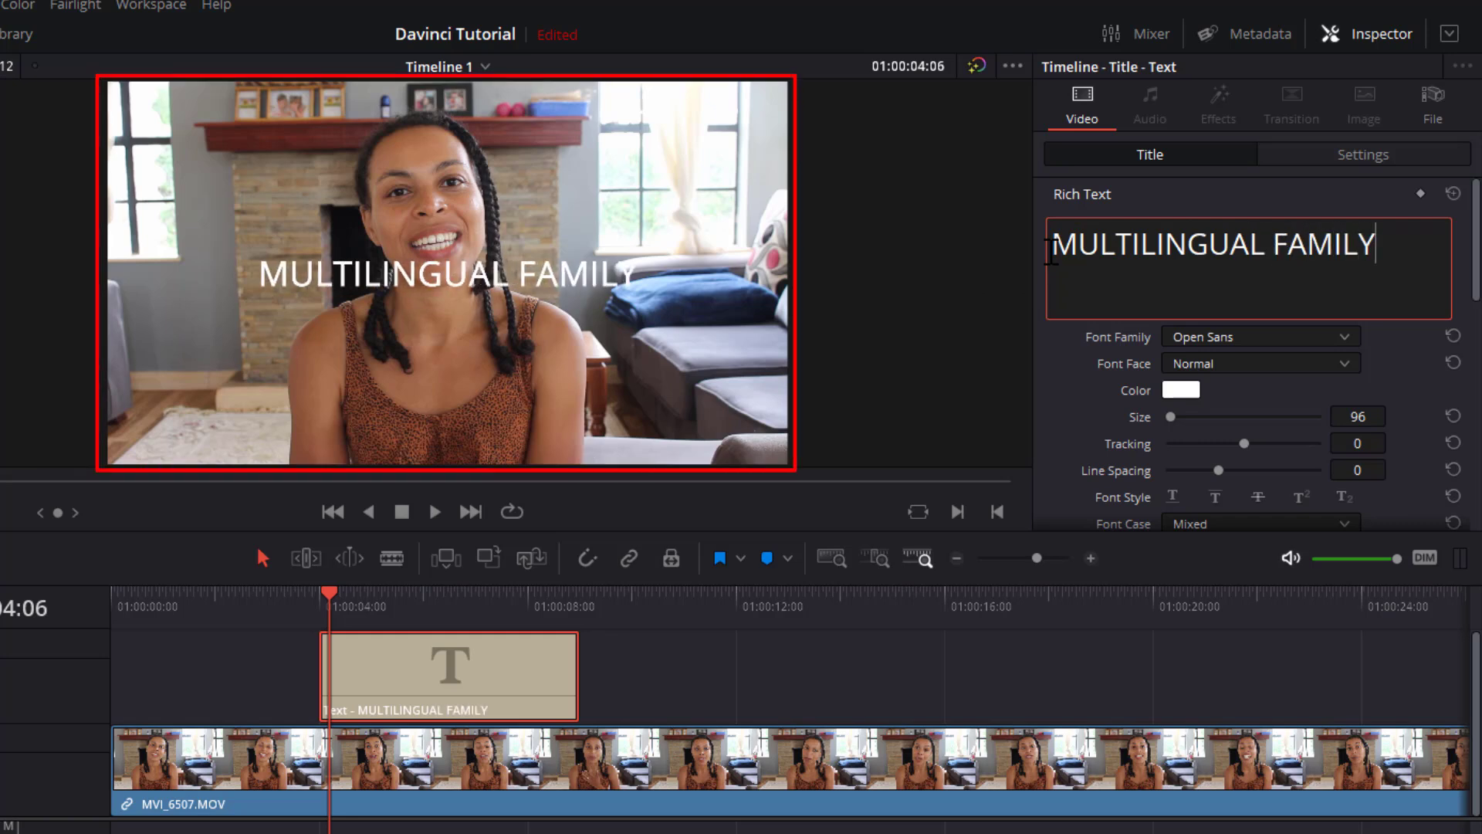
Keep the title's font as Open Sans, set its face to Bold and its color to magenta #ff00ff
left_click(1347, 337)
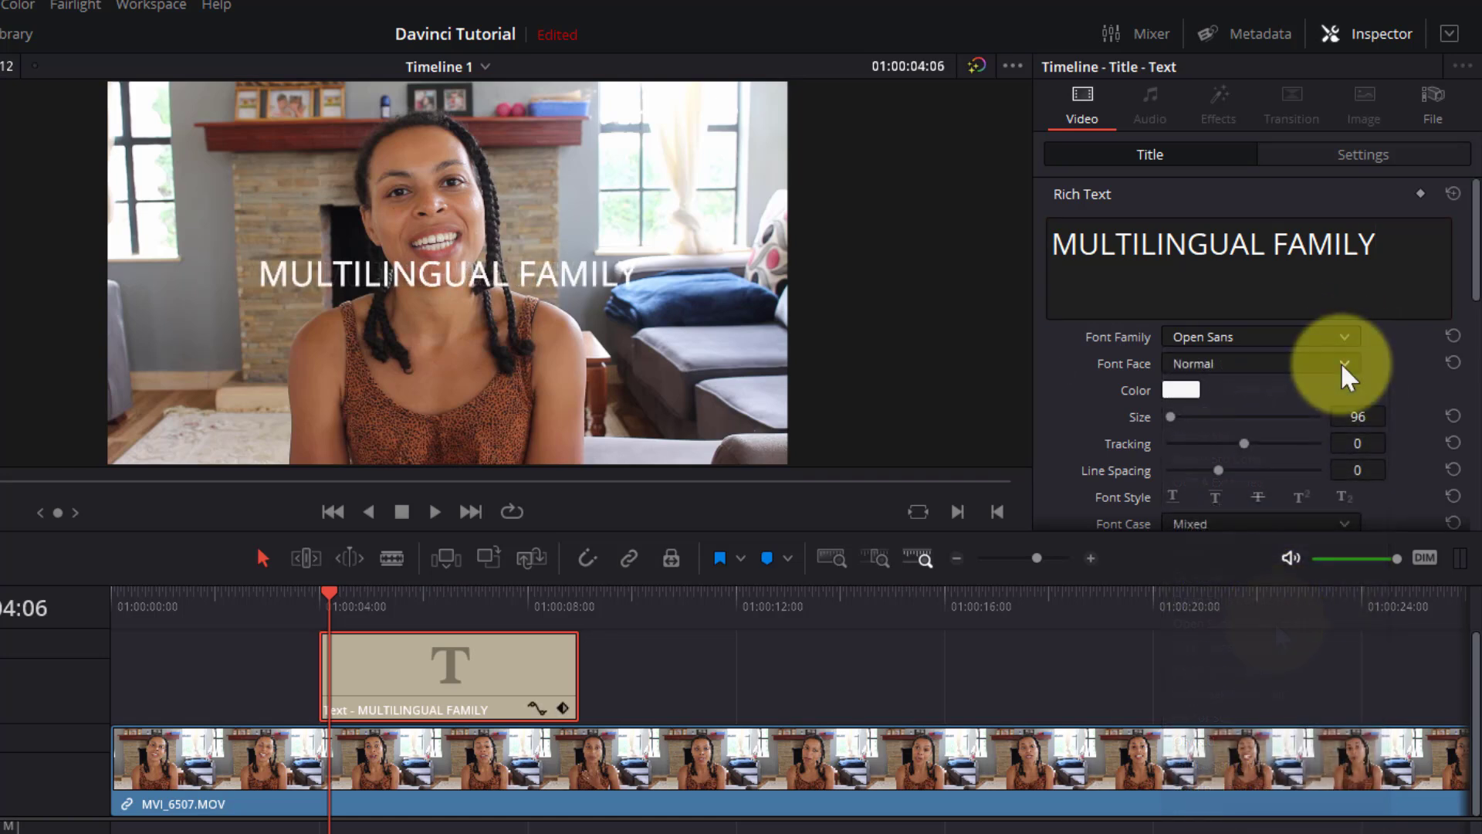
left_click(1342, 362)
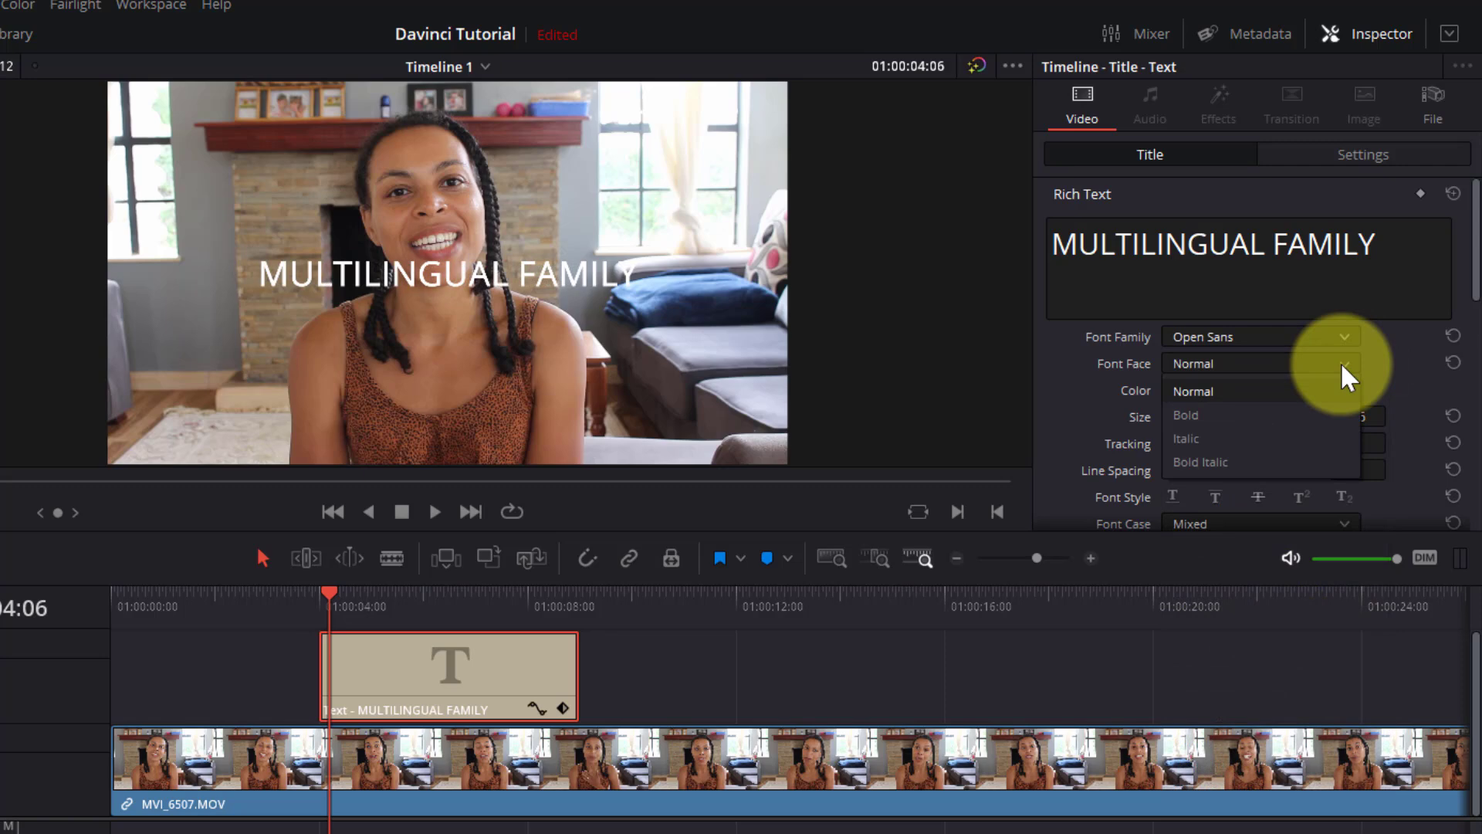
left_click(1301, 429)
left_click(1181, 390)
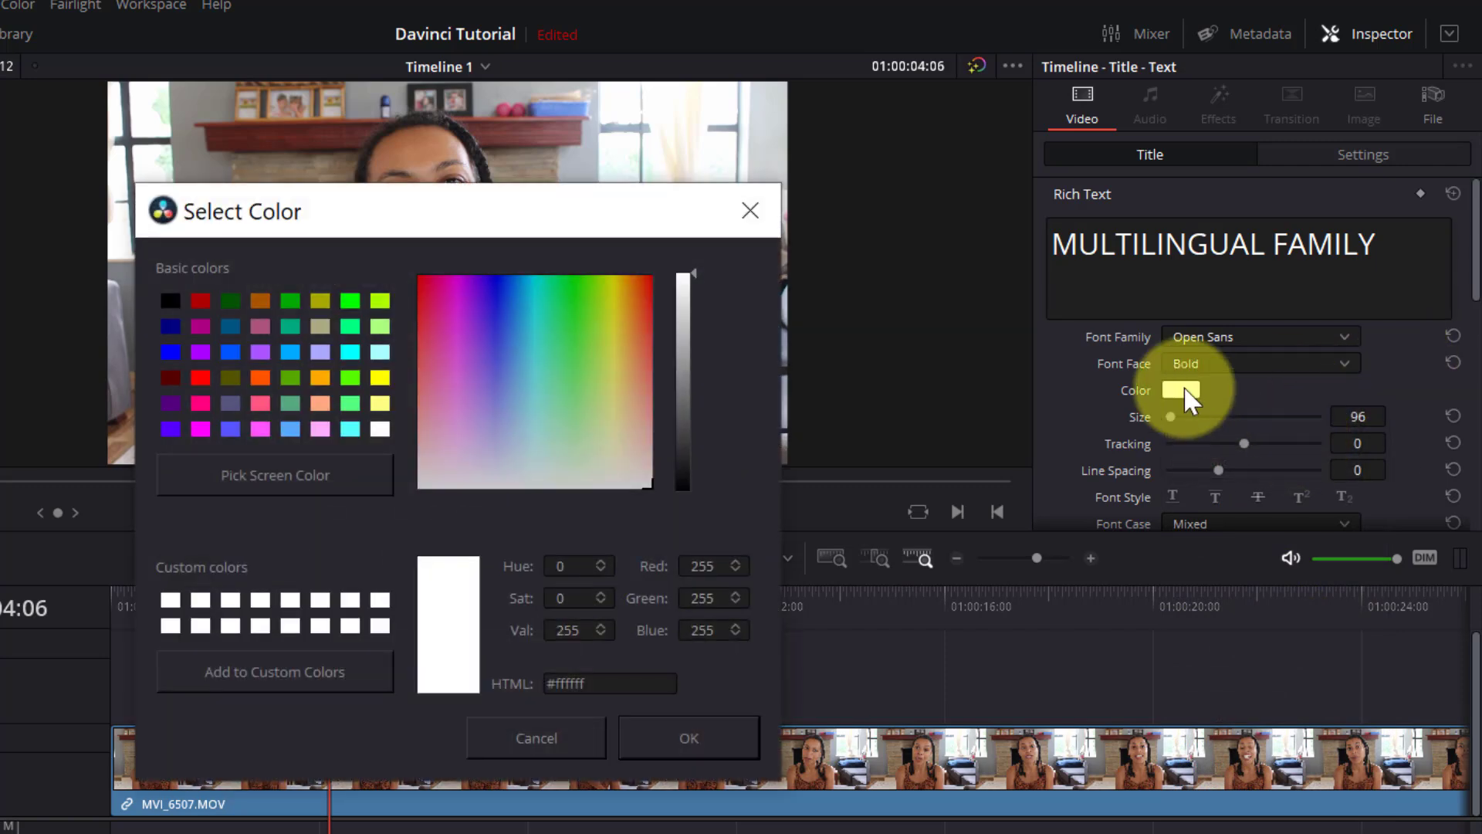
left_click(199, 428)
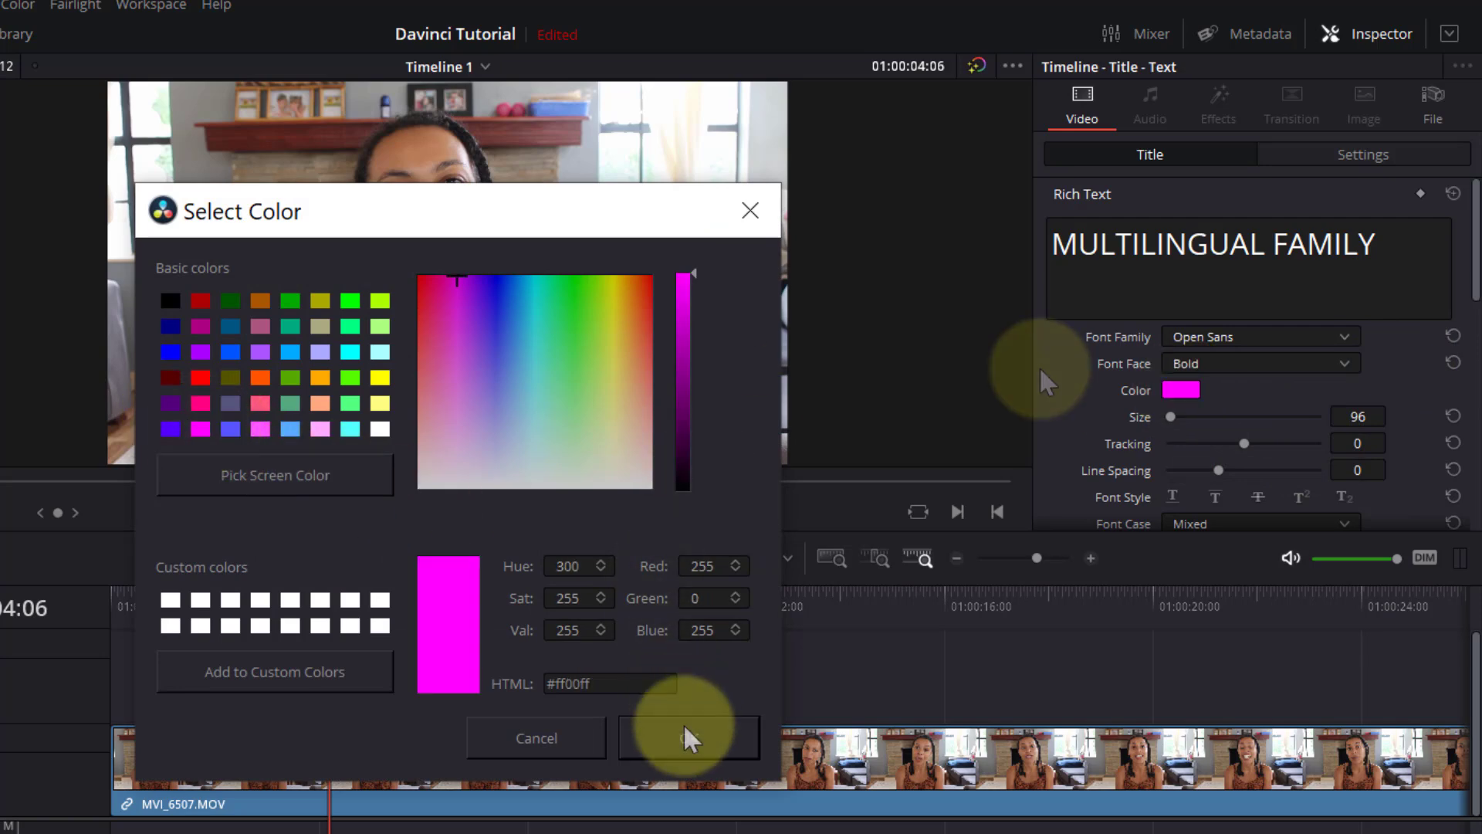
left_click(685, 732)
Set the title's size to 100, tracking to 1 and line spacing to 121
left_click_drag(1476, 282, 1475, 314)
left_click_drag(1171, 325, 1170, 326)
left_click_drag(1244, 352, 1224, 375)
Move the title to the frame's lower left at X 612, Y 108 and scale its zoom to about 0.932
left_click_drag(1477, 276, 1478, 308)
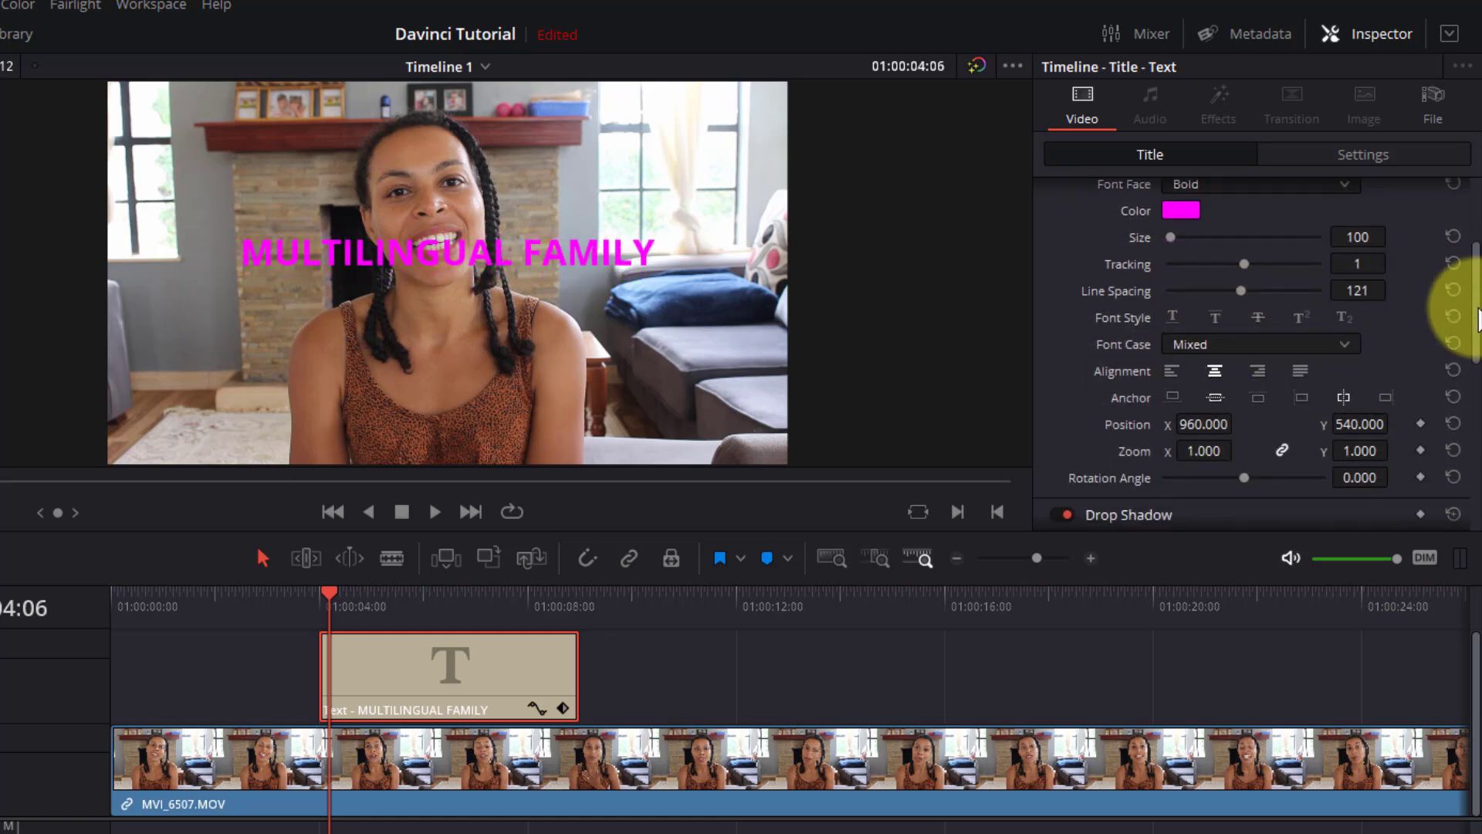
left_click_drag(1207, 439, 1042, 419)
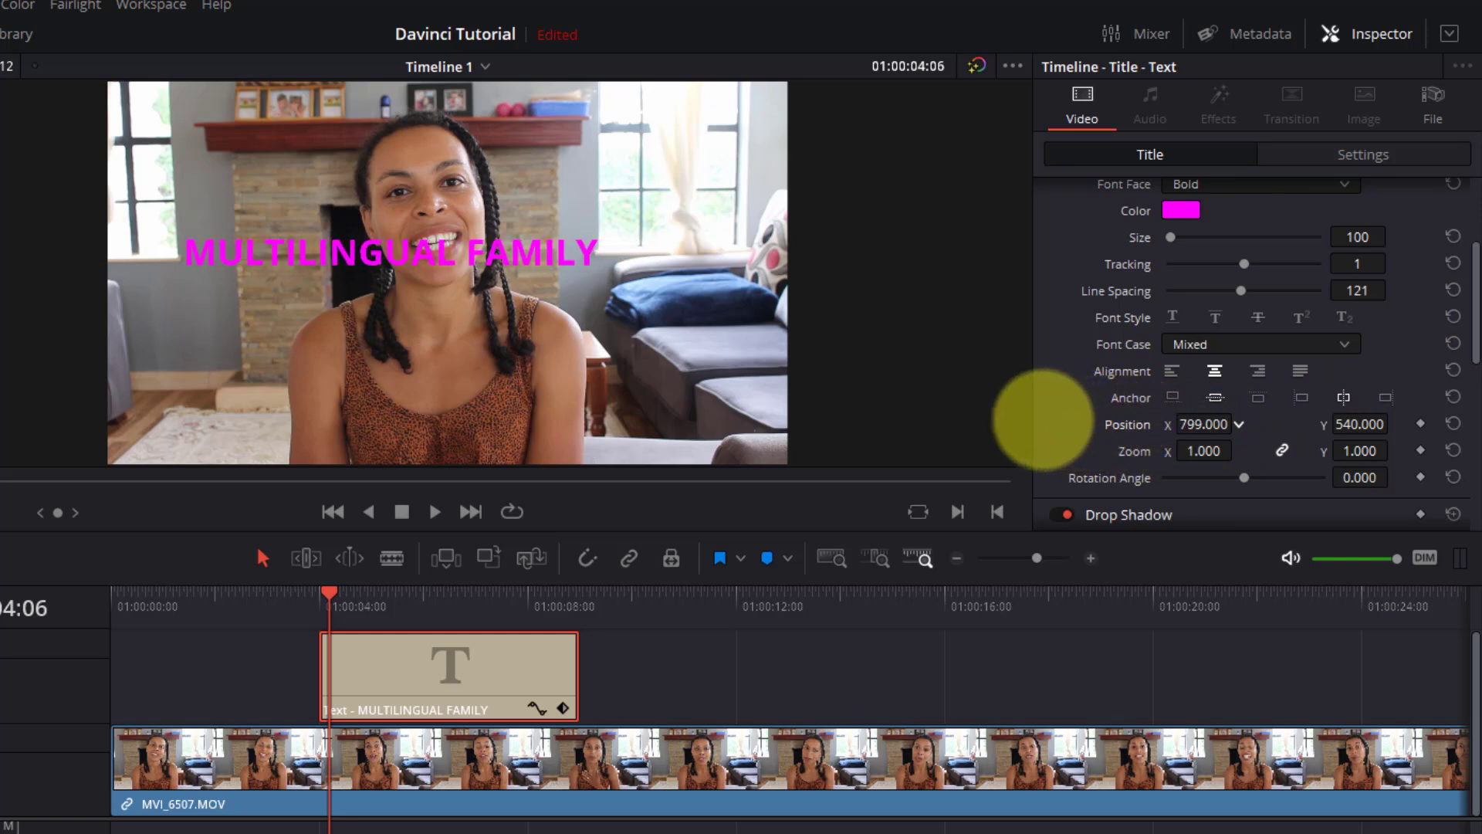
left_click_drag(513, 265, 457, 431)
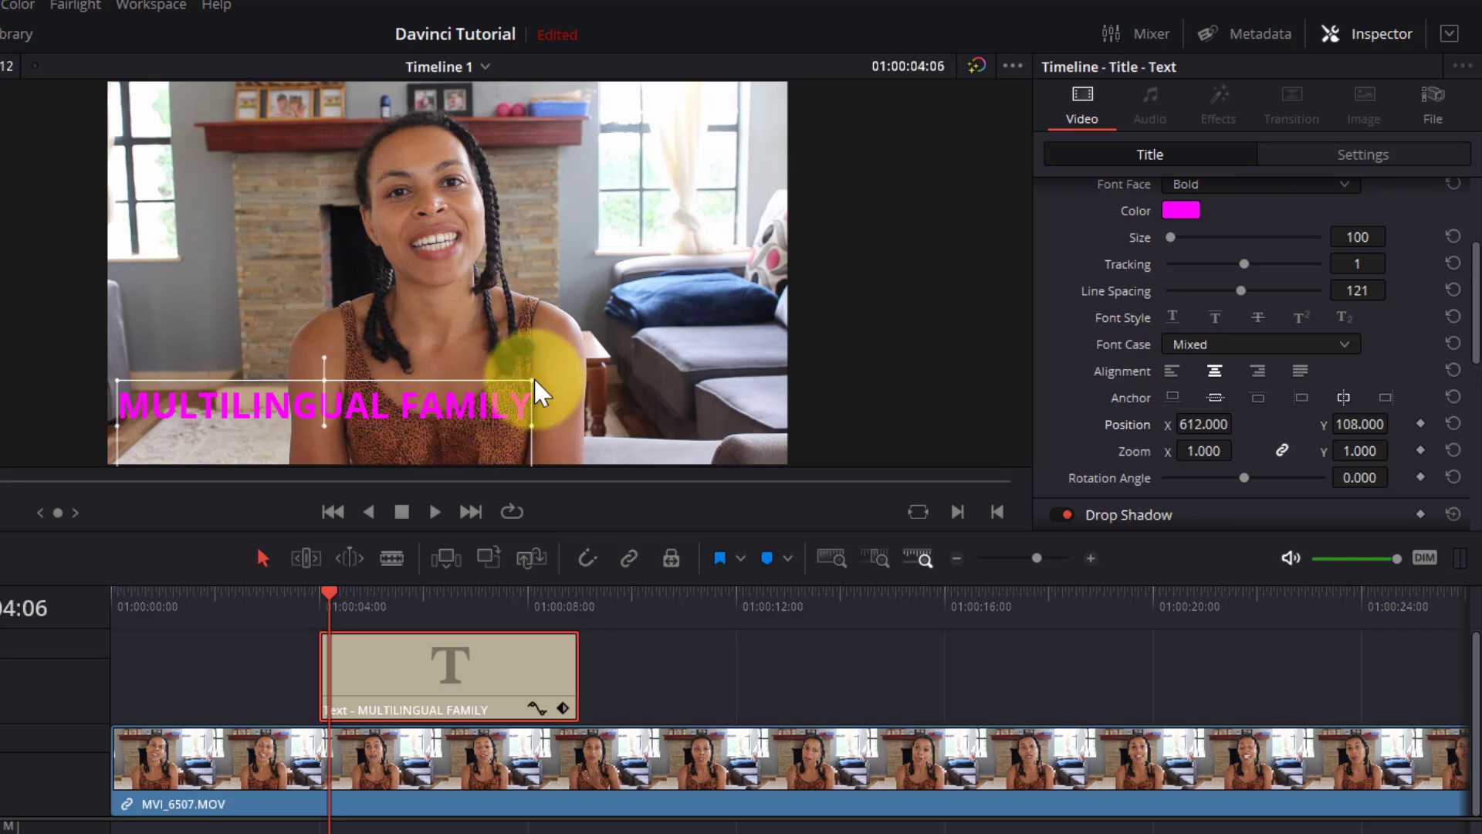
left_click_drag(533, 378, 965, 337)
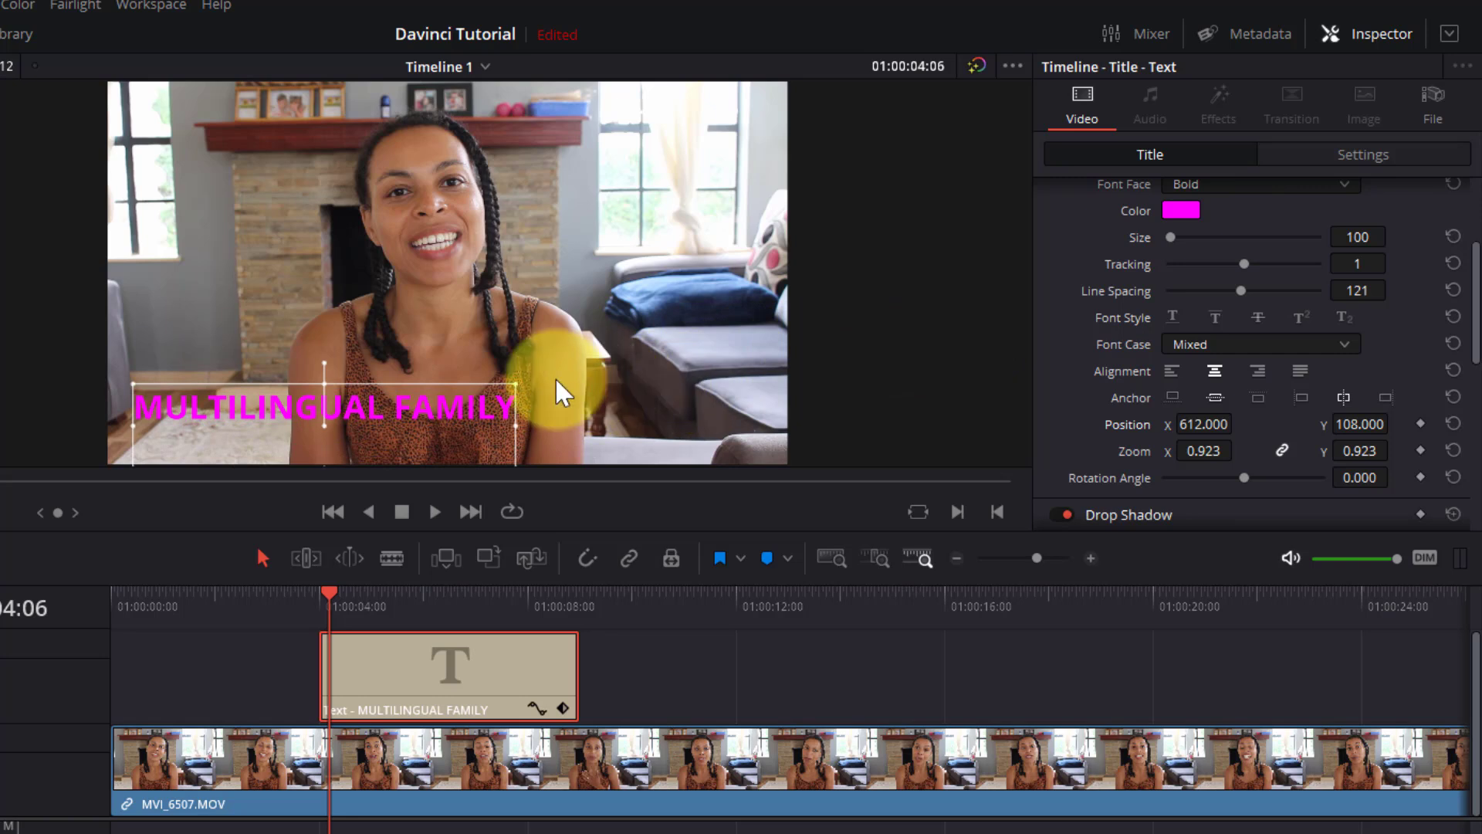
left_click_drag(515, 380, 559, 372)
scroll(1459, 320, "down", 4)
scroll(1462, 324, "down", 1)
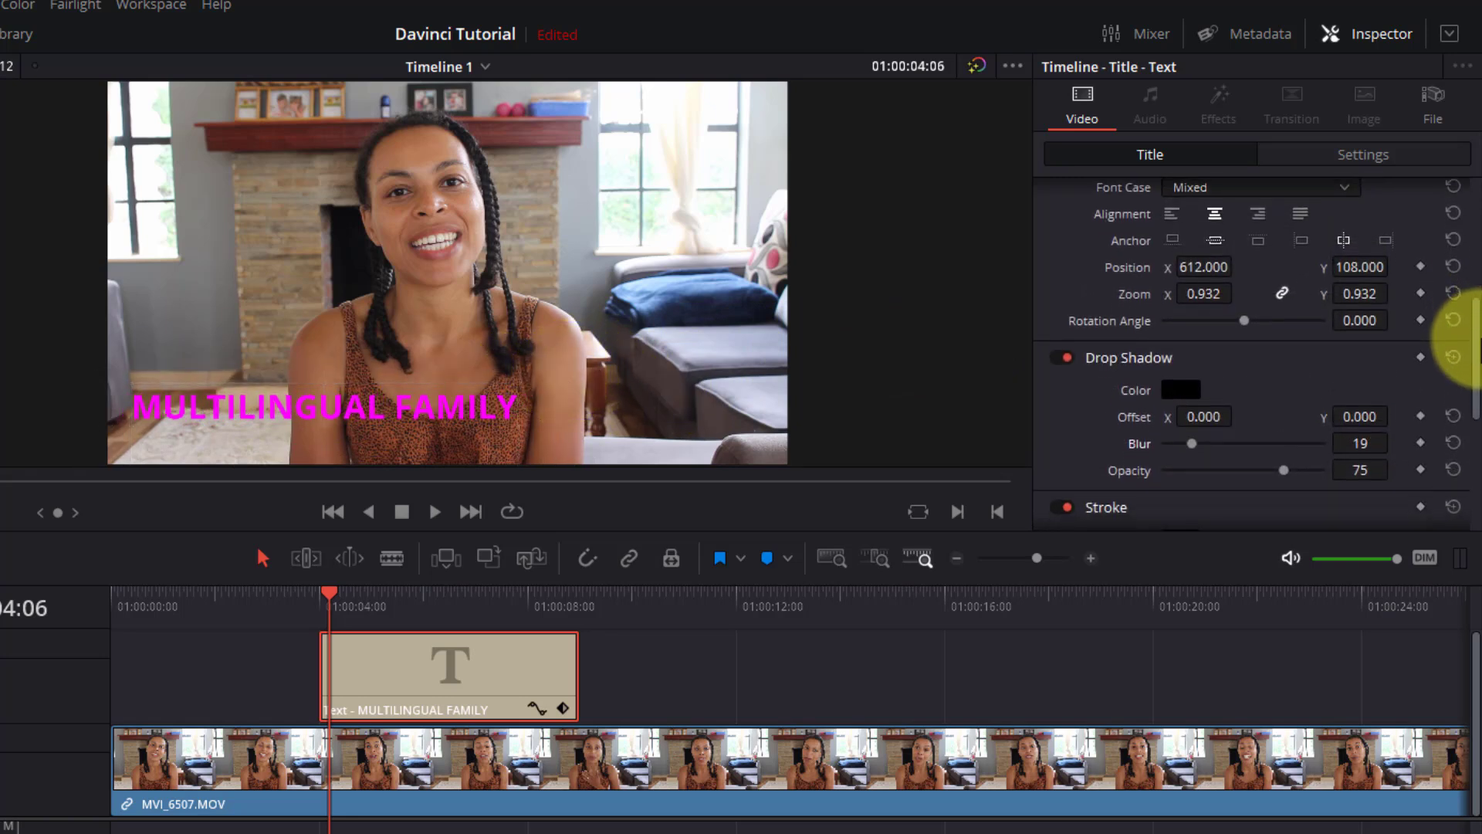
Give the title a white background 0.609 wide and 0.238 high, with corner radius 0.046, center X -13 and opacity 87
scroll(1462, 346, "down", 1)
scroll(1458, 356, "down", 2)
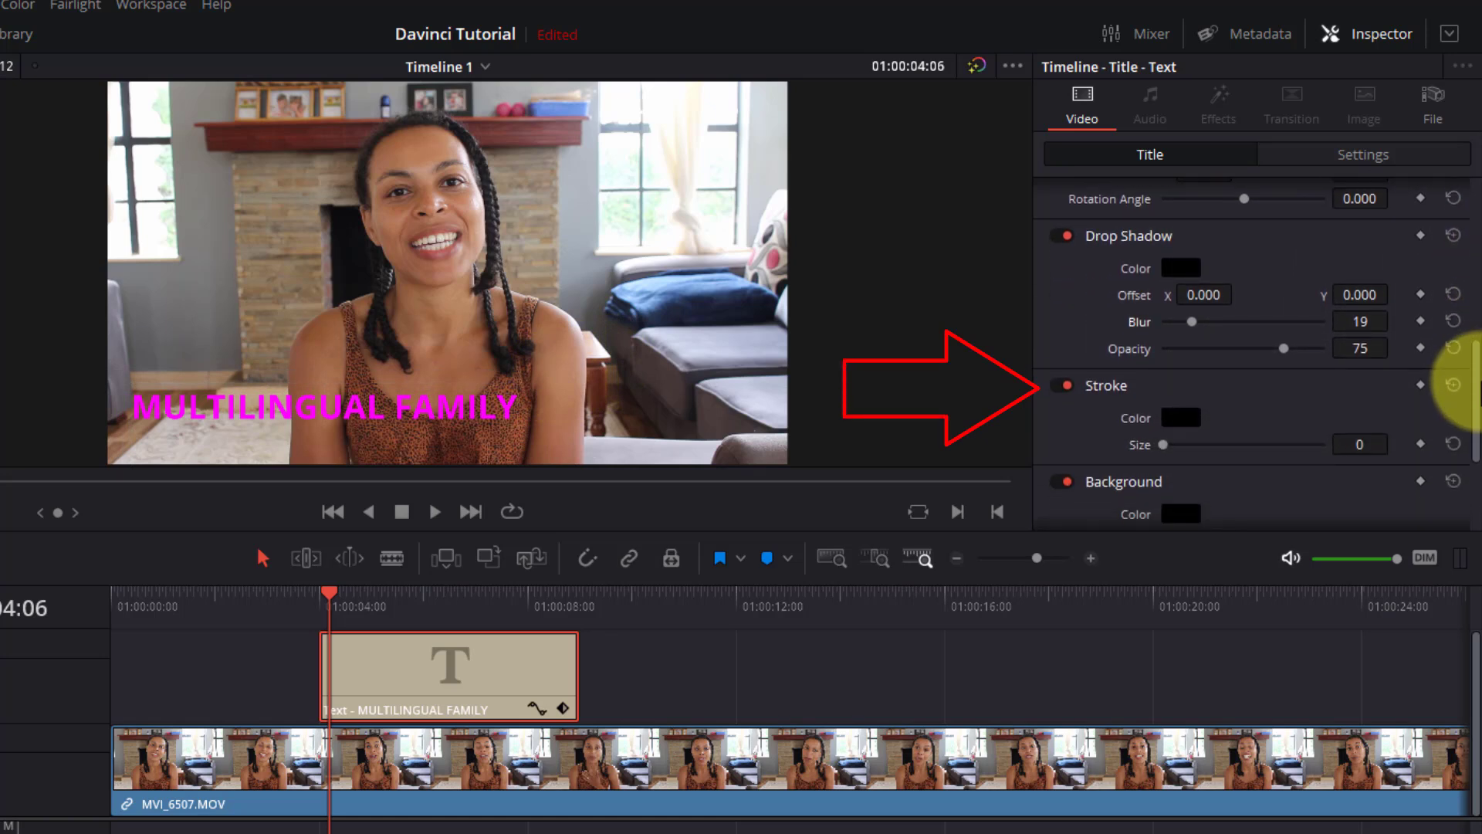
scroll(1462, 384, "down", 3)
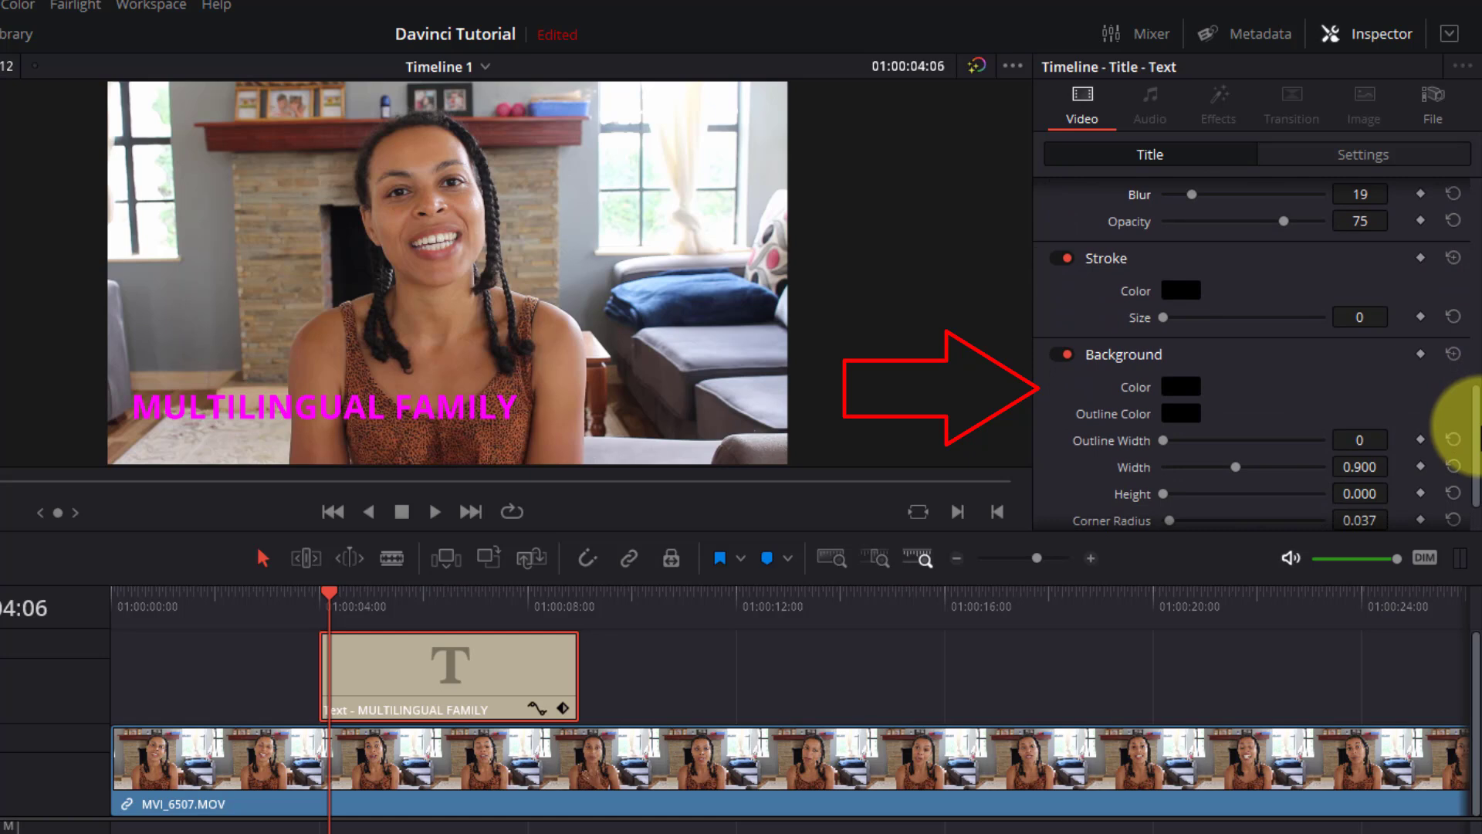
scroll(1462, 417, "down", 1)
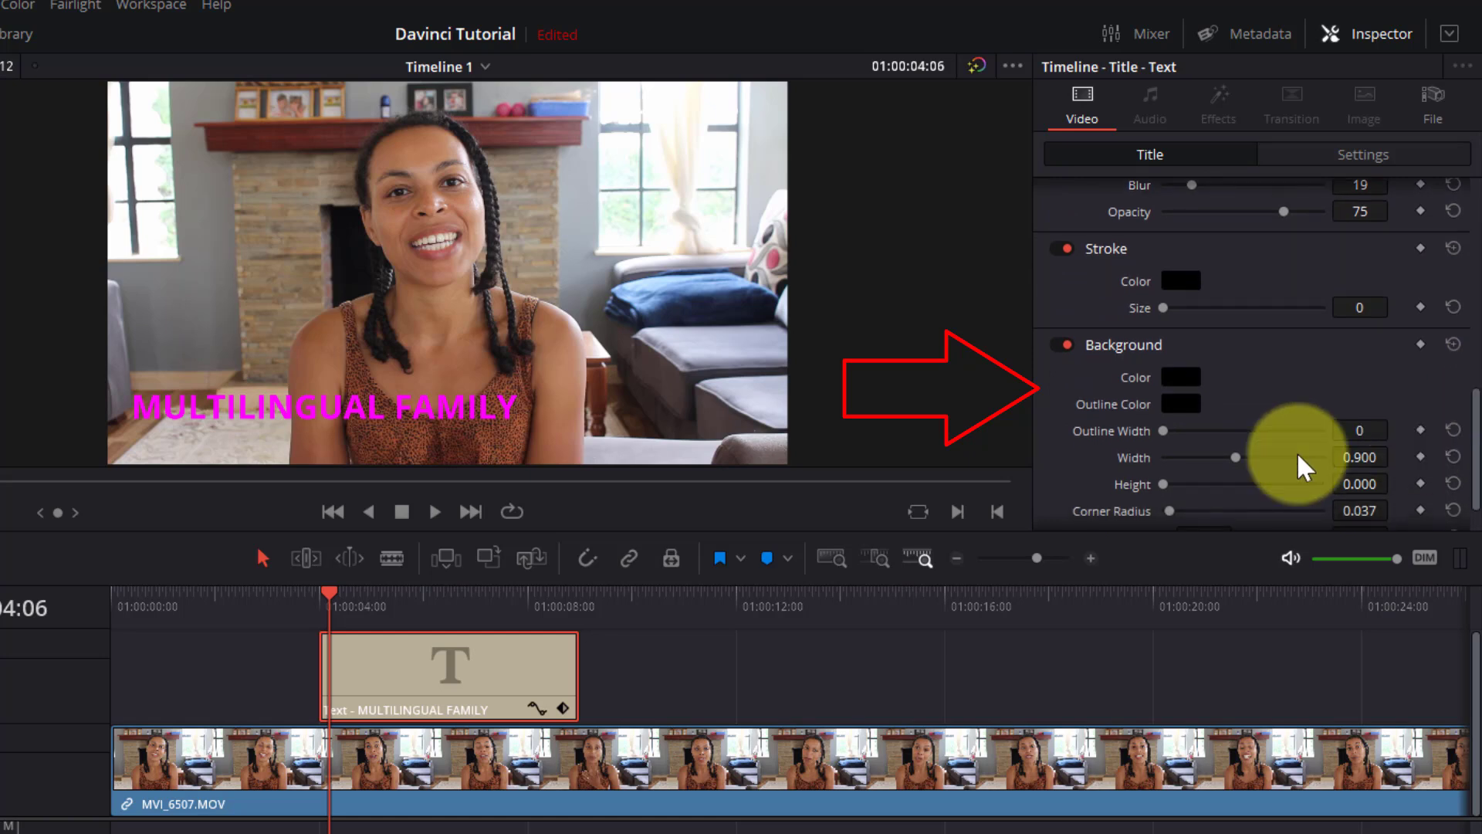
left_click(1060, 345)
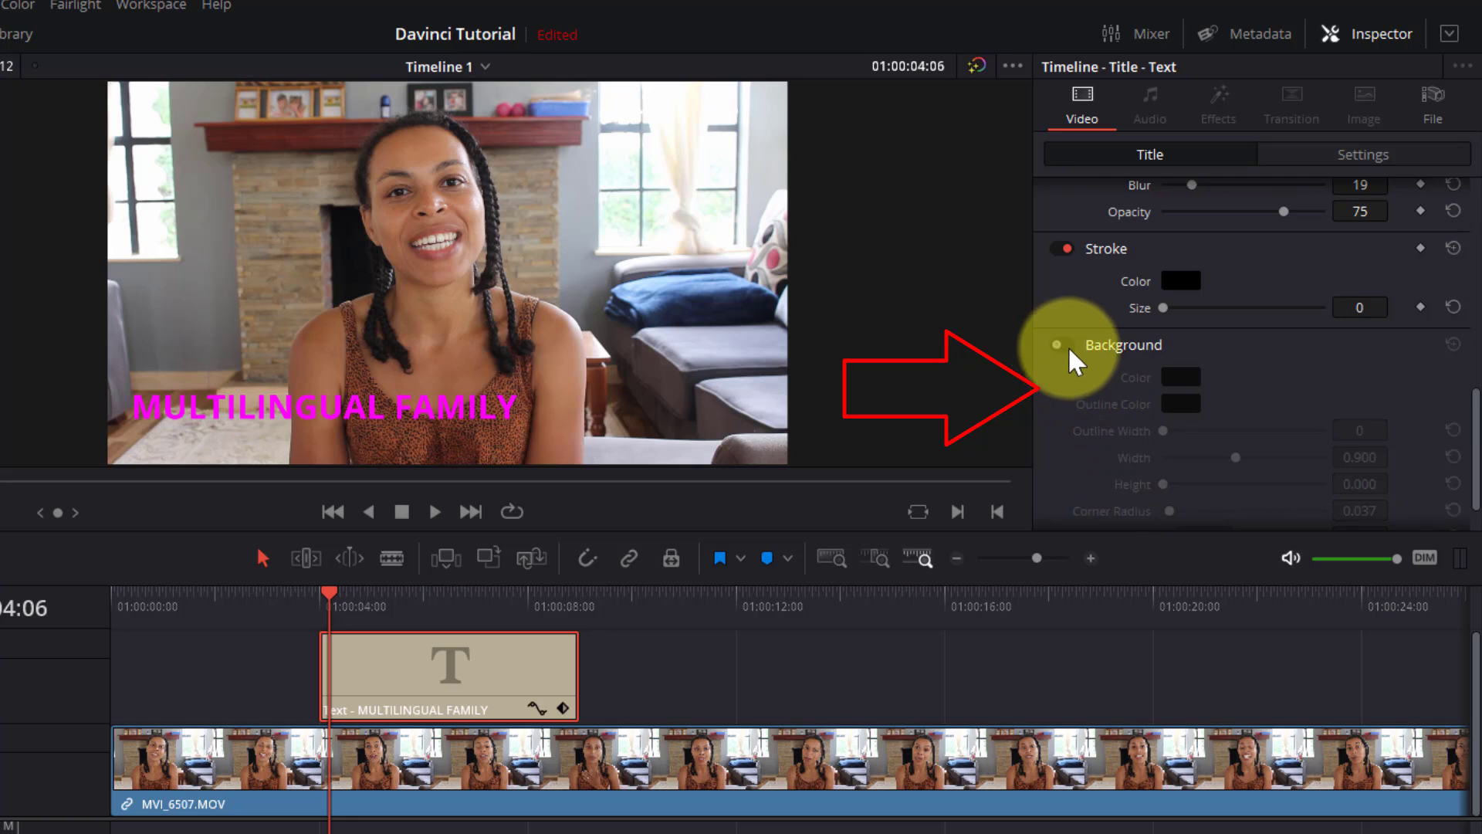
left_click(1067, 346)
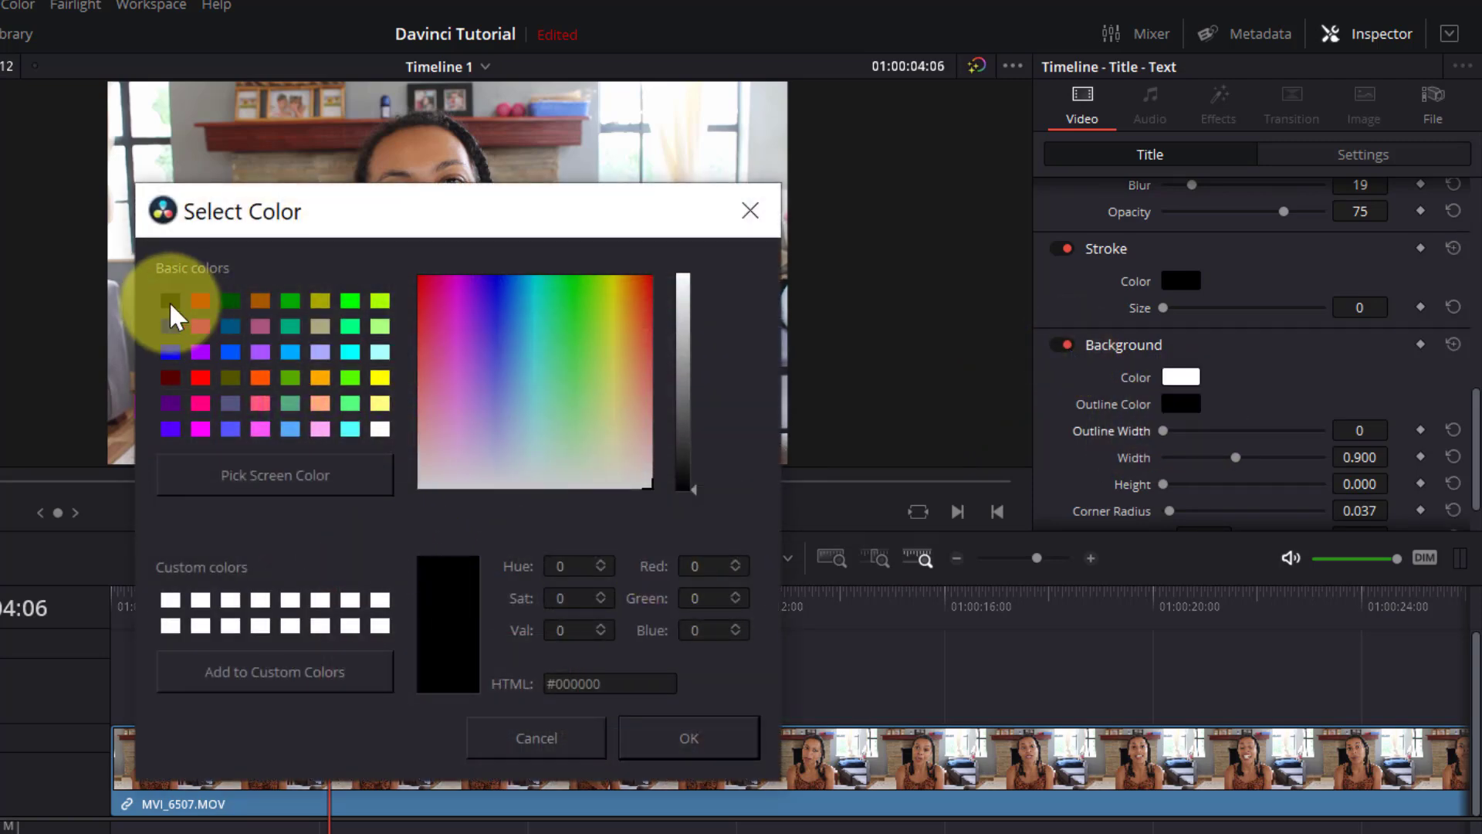
left_click(683, 735)
mouse_move(1163, 484)
left_mouse_down()
mouse_move(1211, 455)
mouse_move(1179, 481)
left_mouse_up()
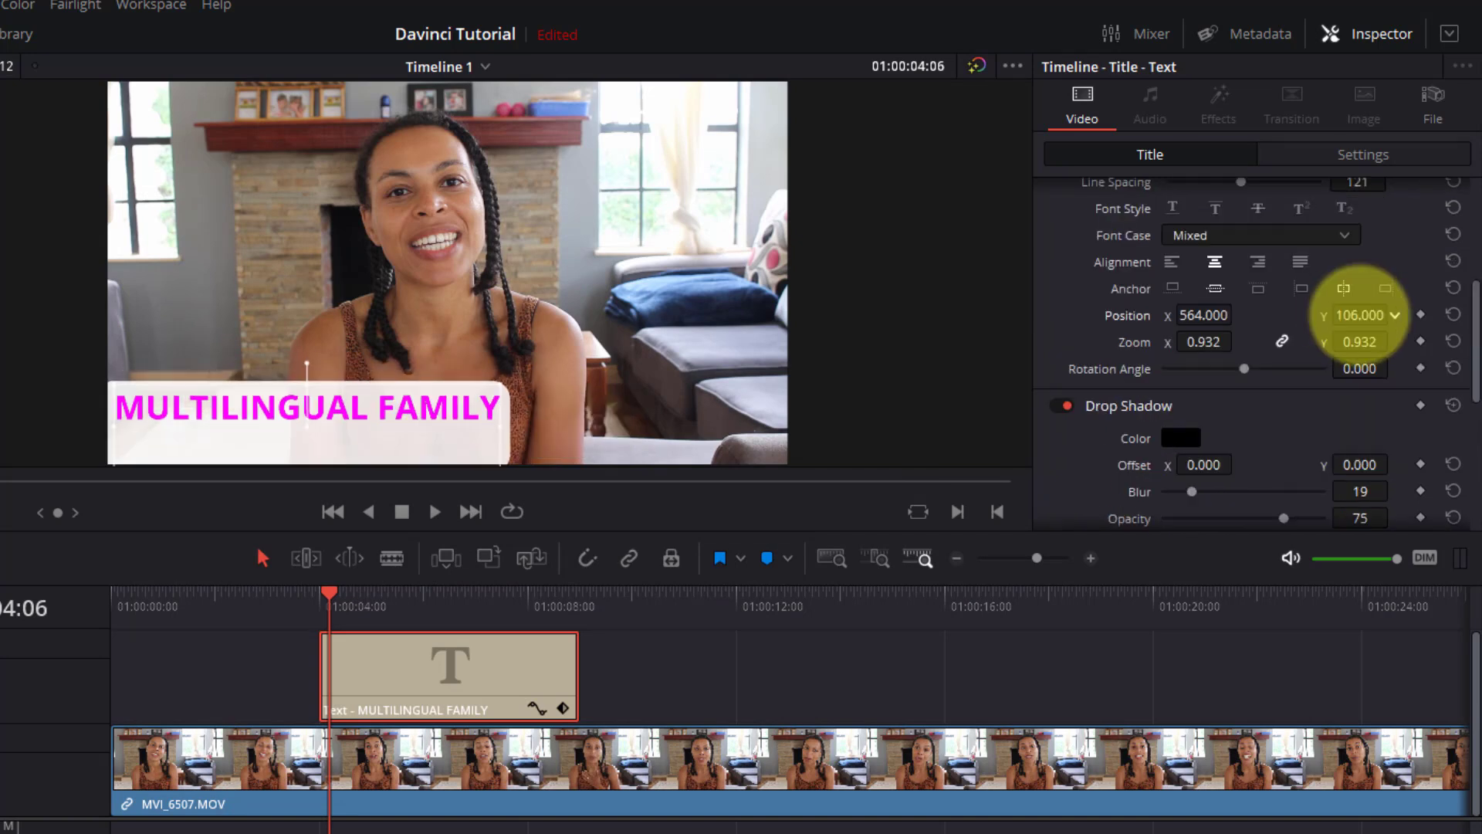
Position the title with its background at X 564, Y 14 and play back the opening of the timeline
left_click_drag(1358, 315, 1273, 298)
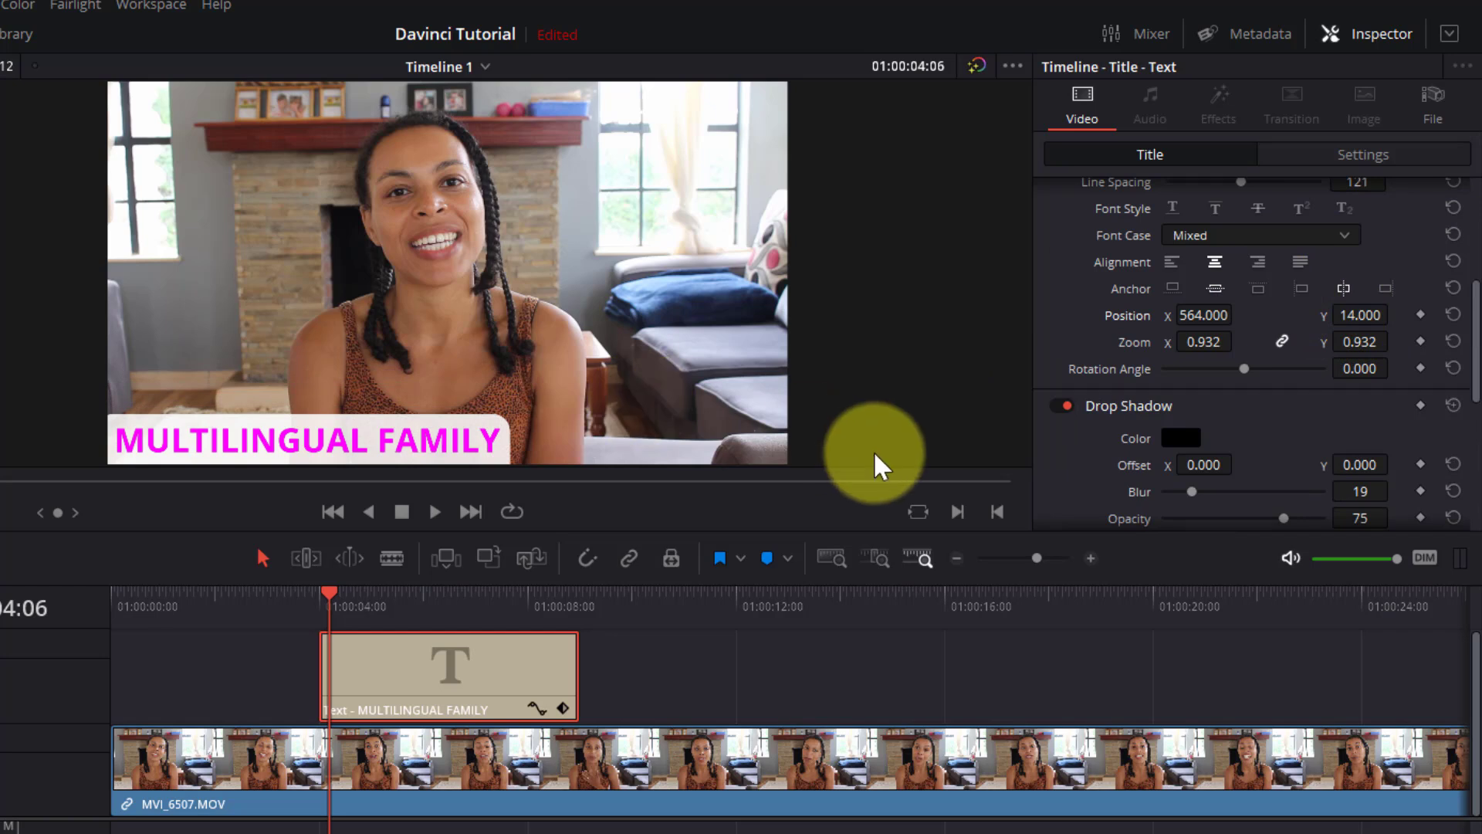
left_click_drag(1476, 390, 1476, 521)
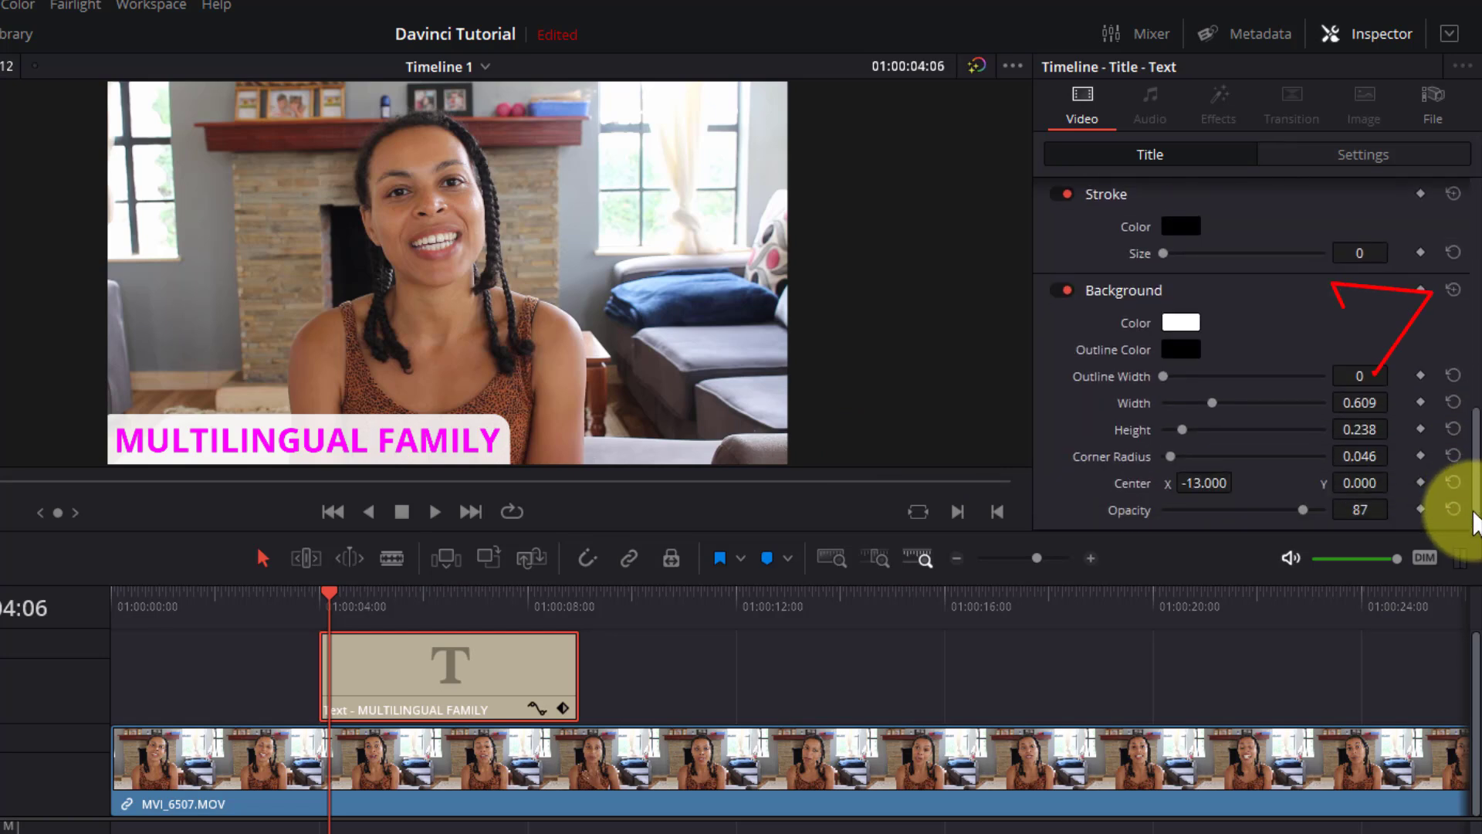
left_click(1453, 289)
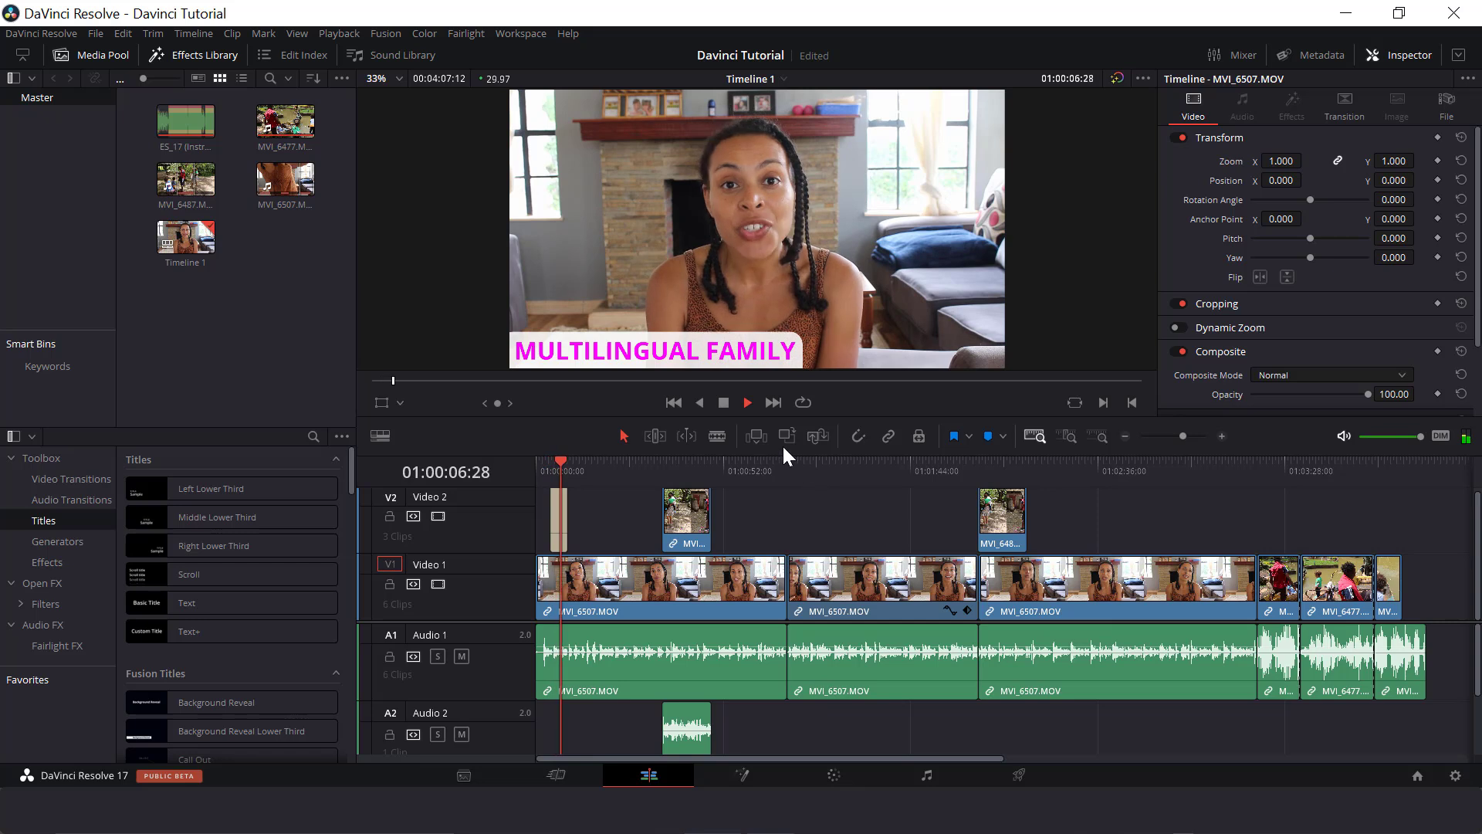
left_click(724, 405)
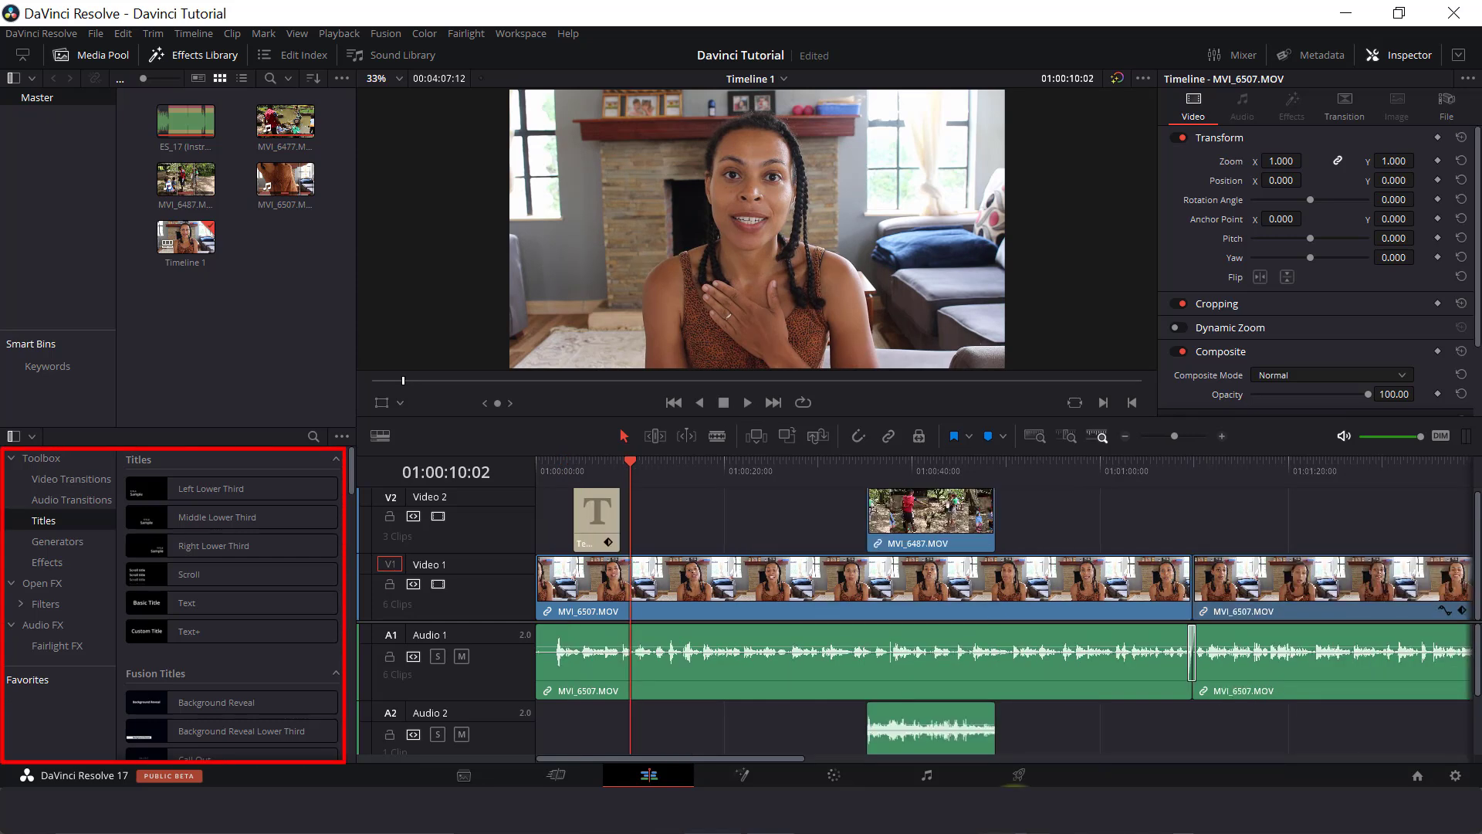
Add a Cross Dissolve video transition to both the start and the end of the title clip
left_click(203, 54)
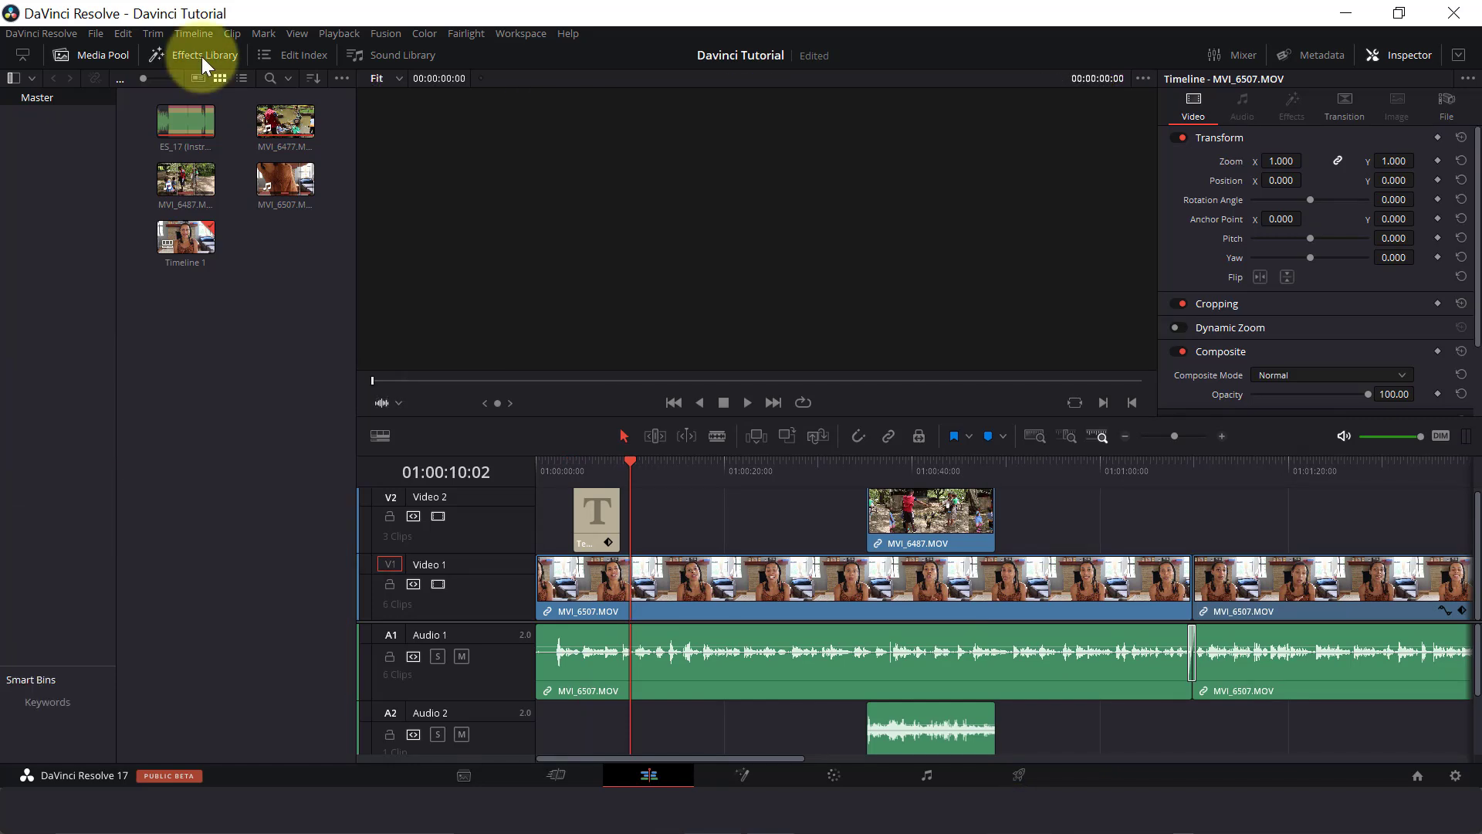
left_click(202, 57)
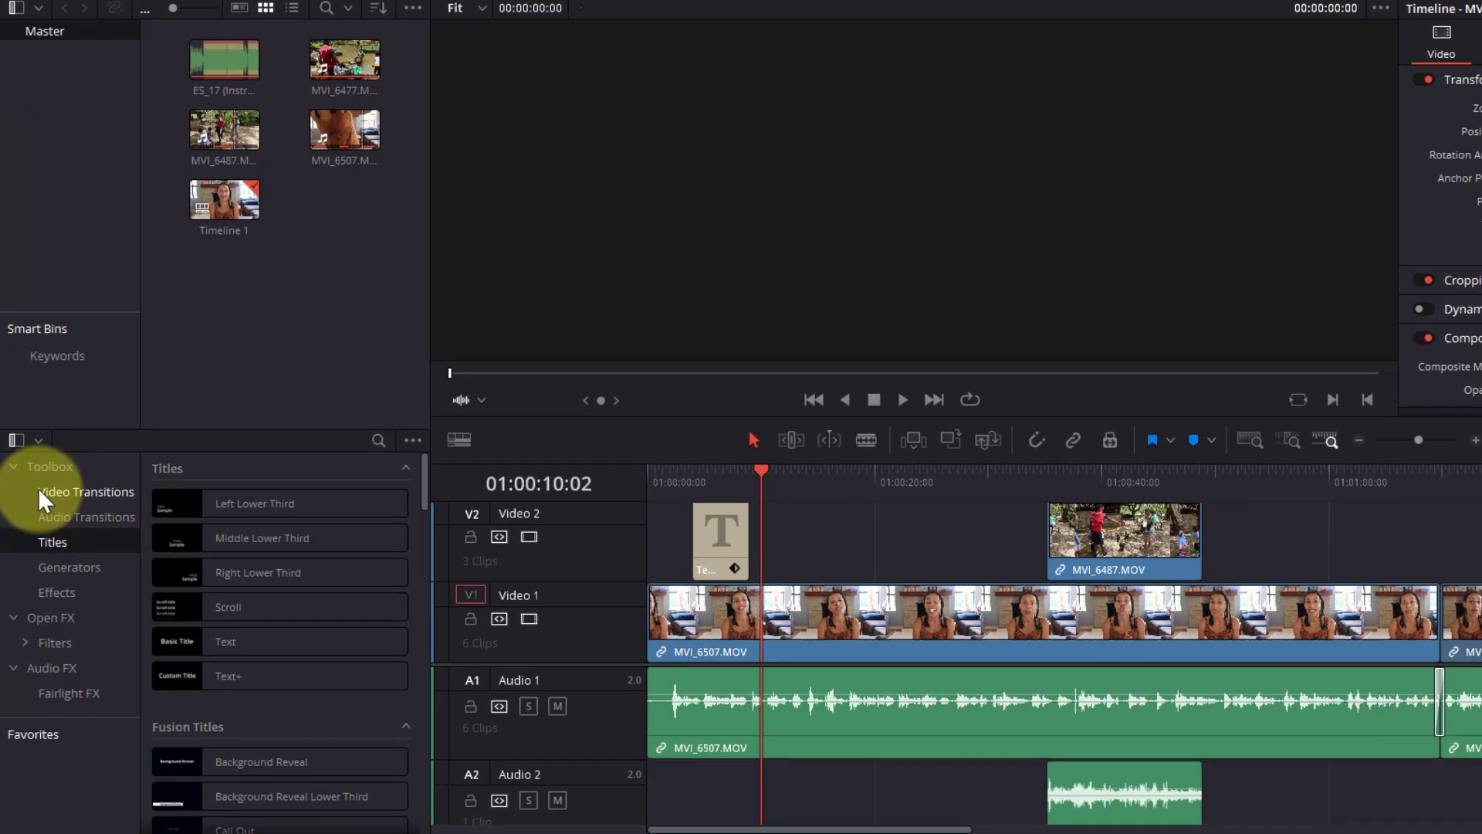
left_click(31, 478)
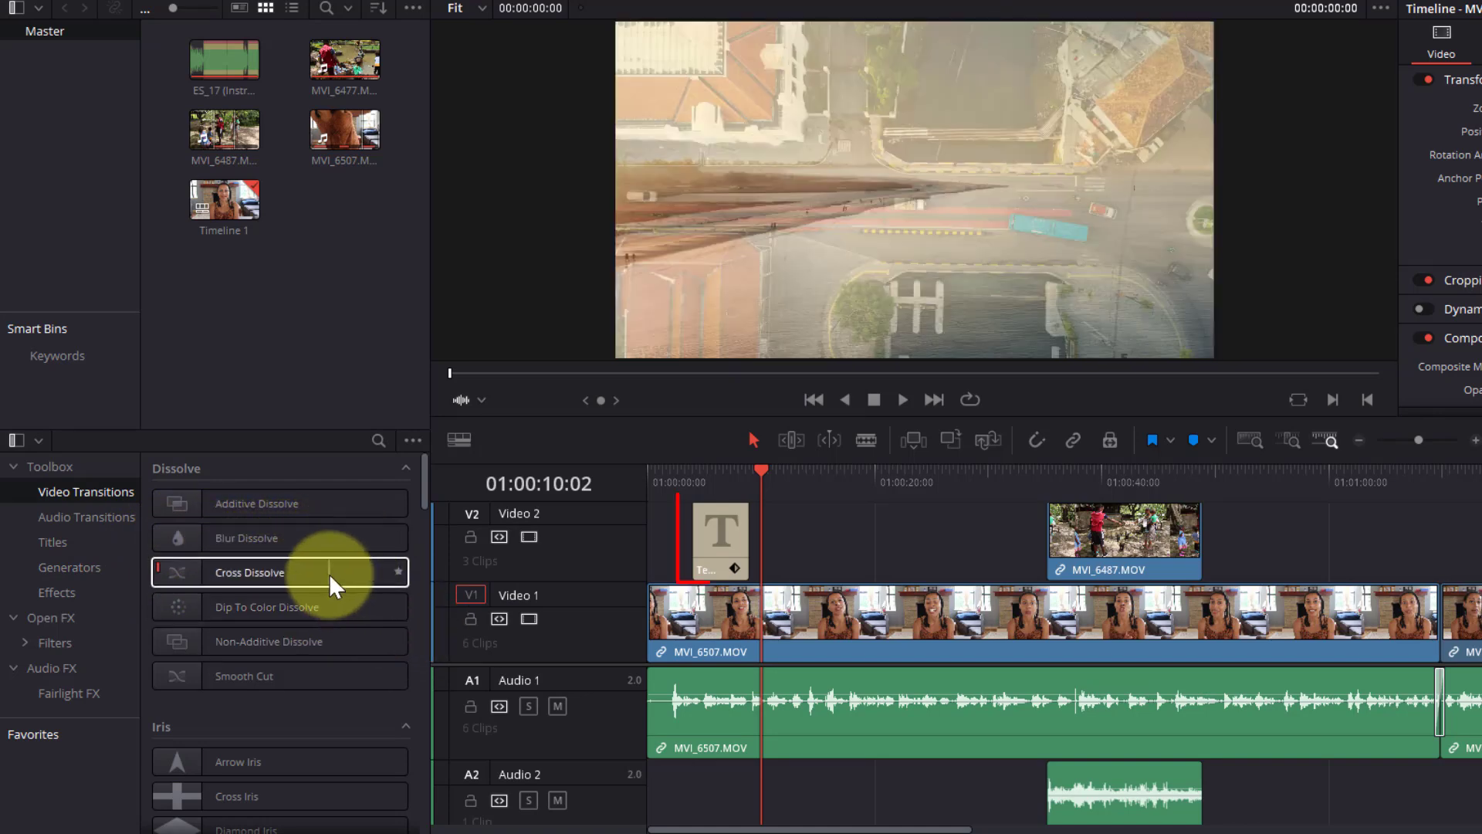
left_click_drag(329, 573, 702, 545)
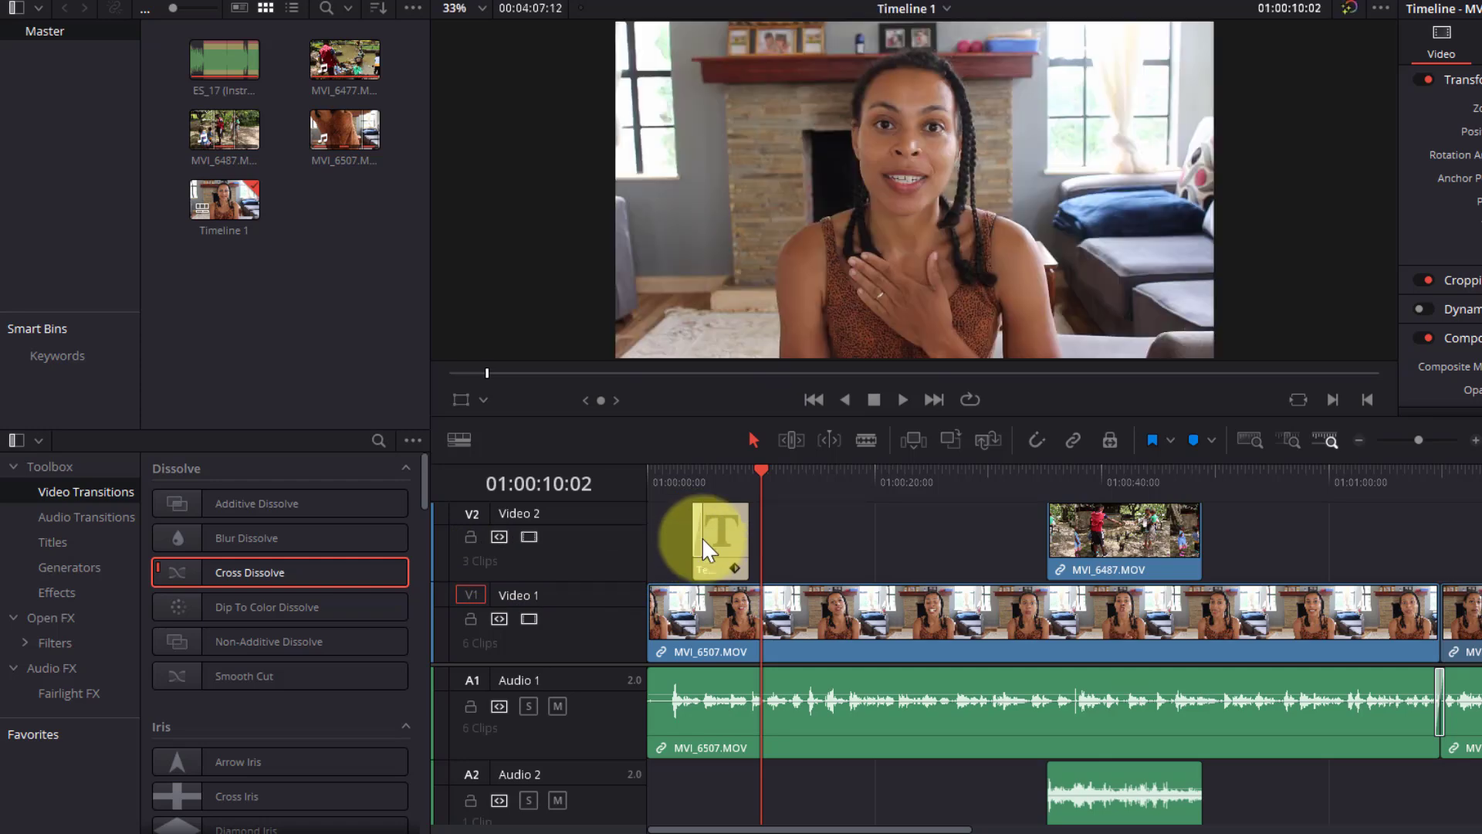
left_click_drag(1428, 440, 1427, 440)
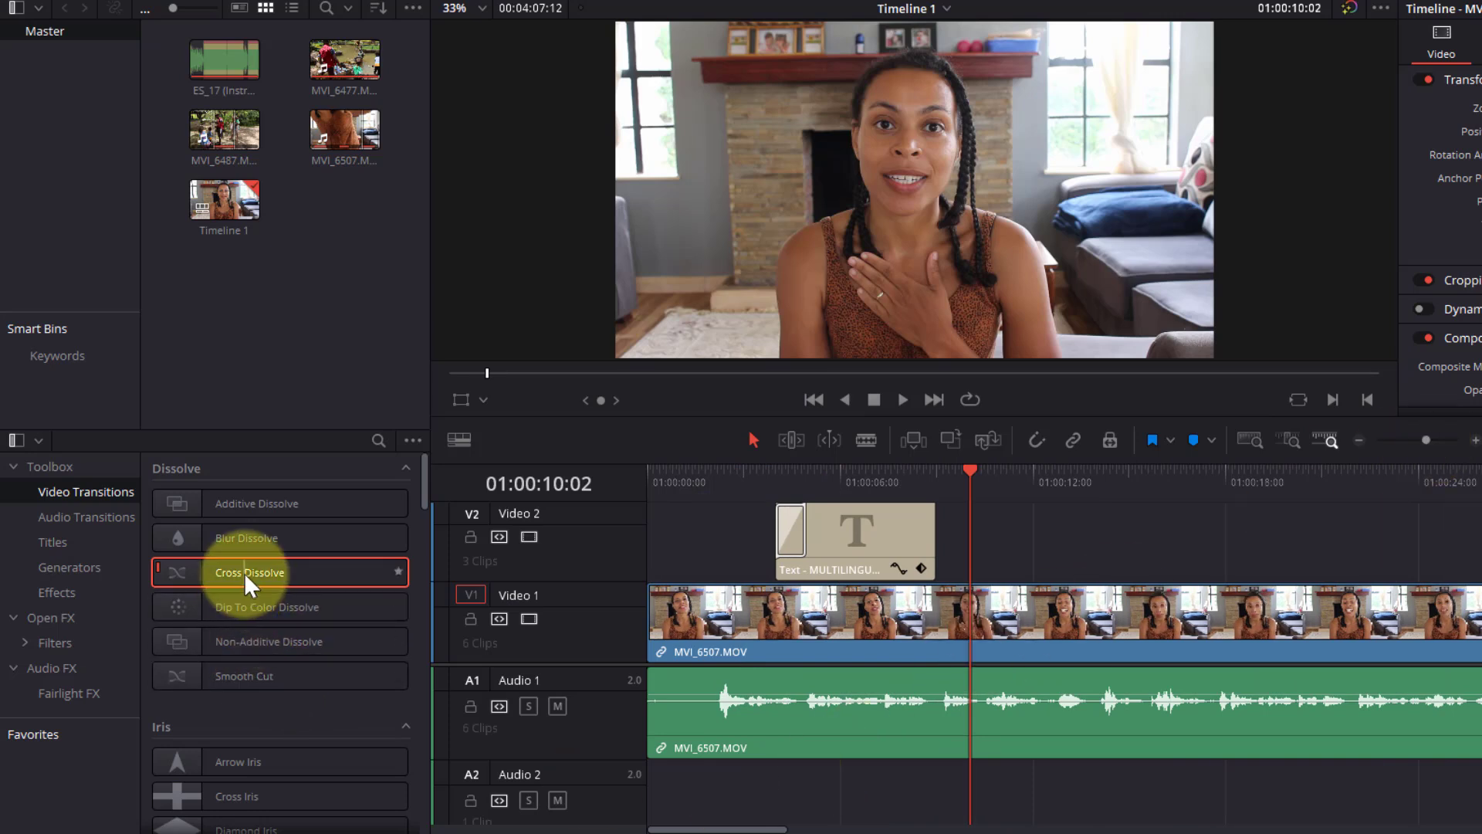
left_click_drag(244, 572, 919, 529)
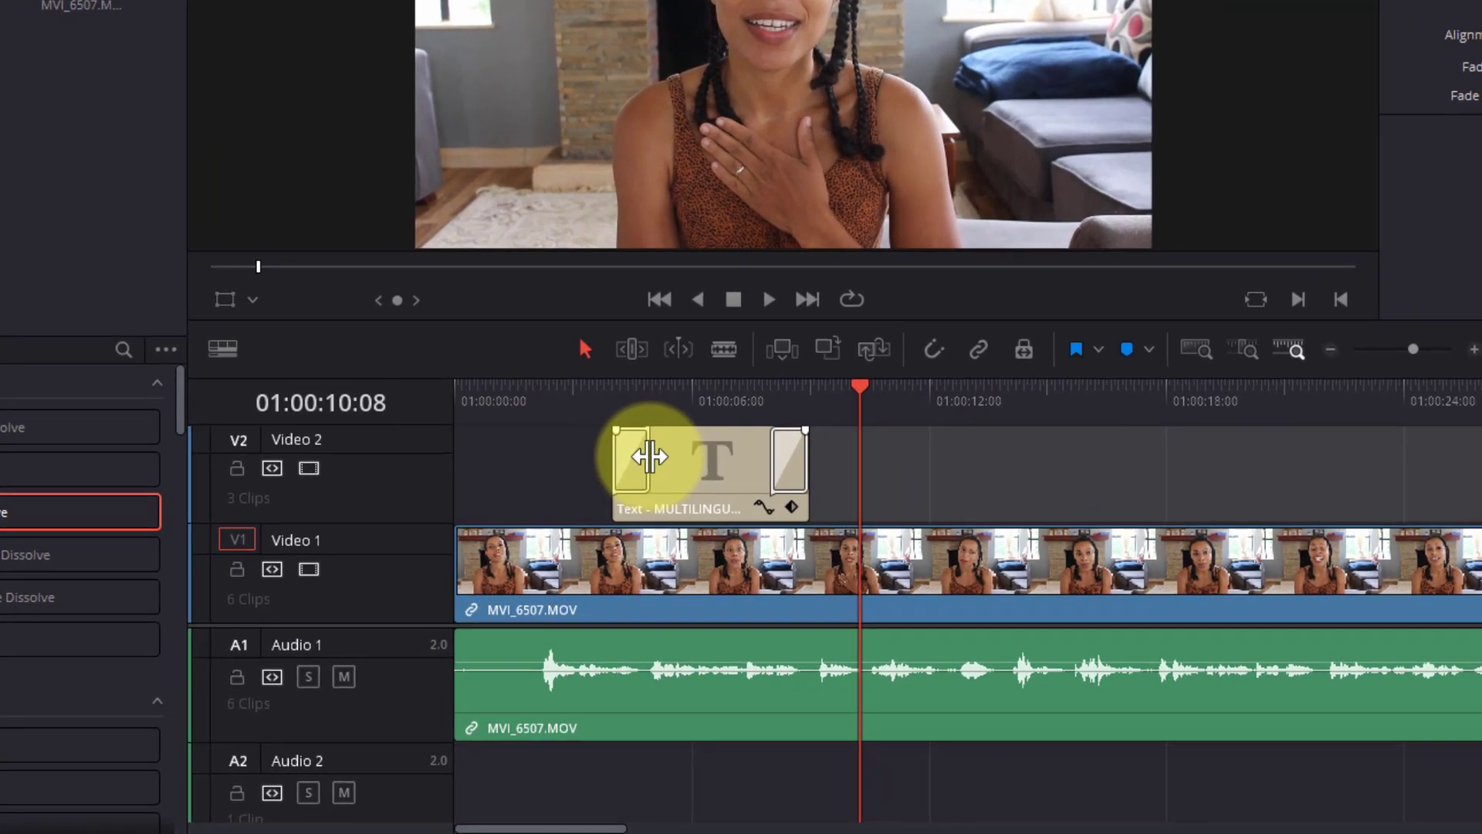
Adjust the length of the title's starting Cross Dissolve and play back the title's fade-in
left_click_drag(803, 526, 800, 526)
left_click_drag(647, 456, 688, 449)
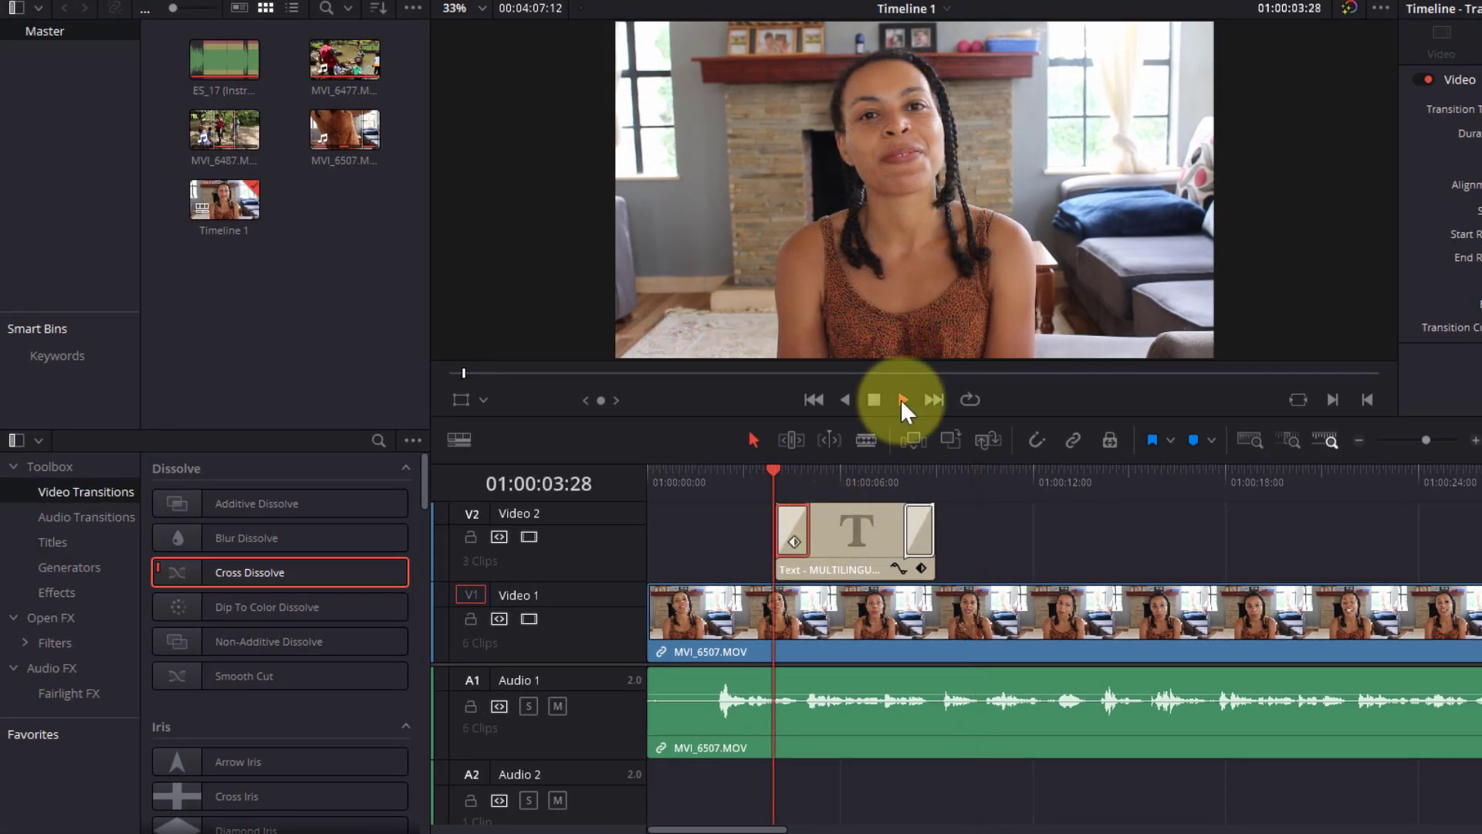
left_click(902, 399)
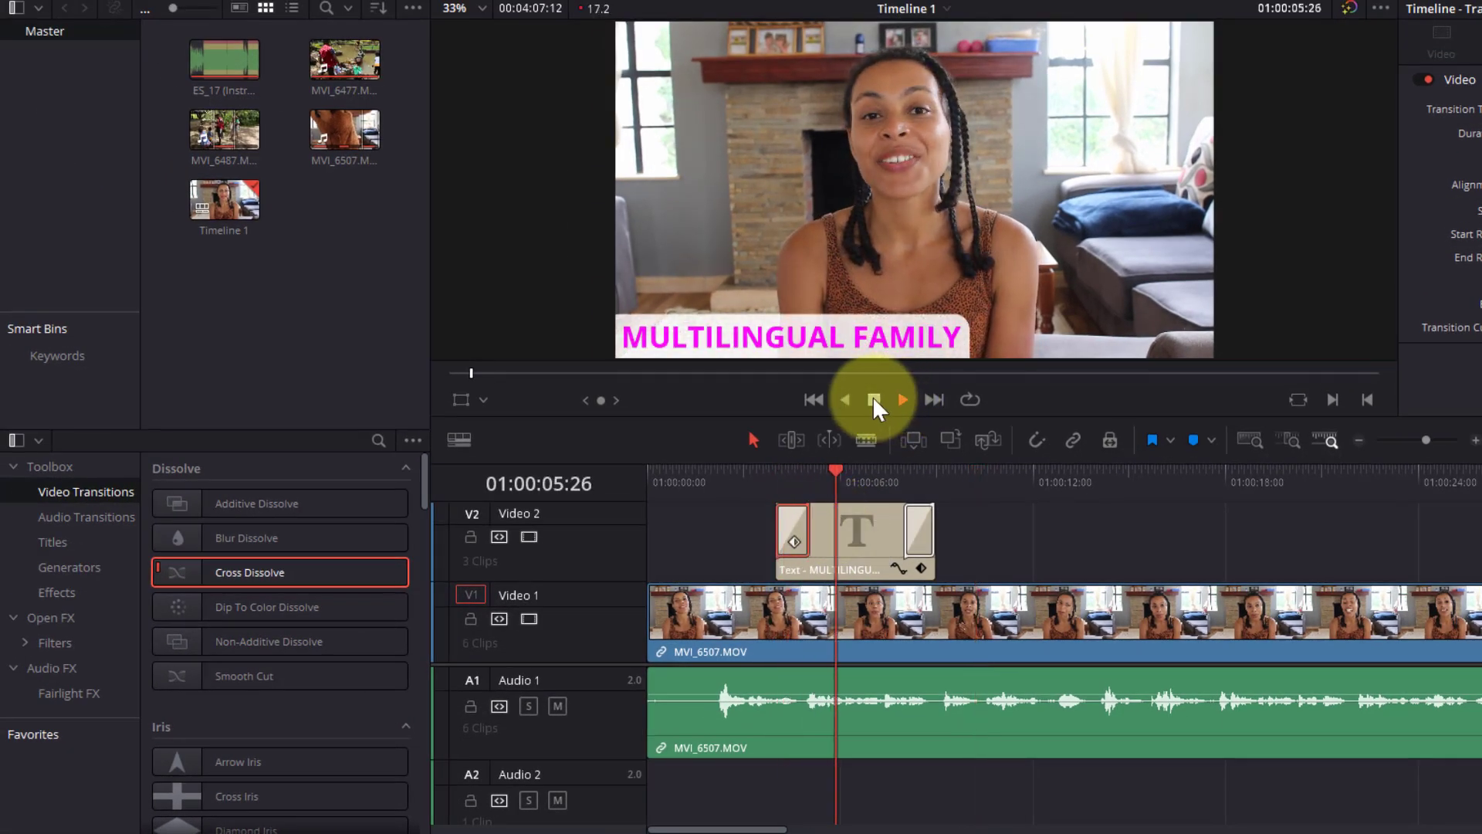
left_click(874, 400)
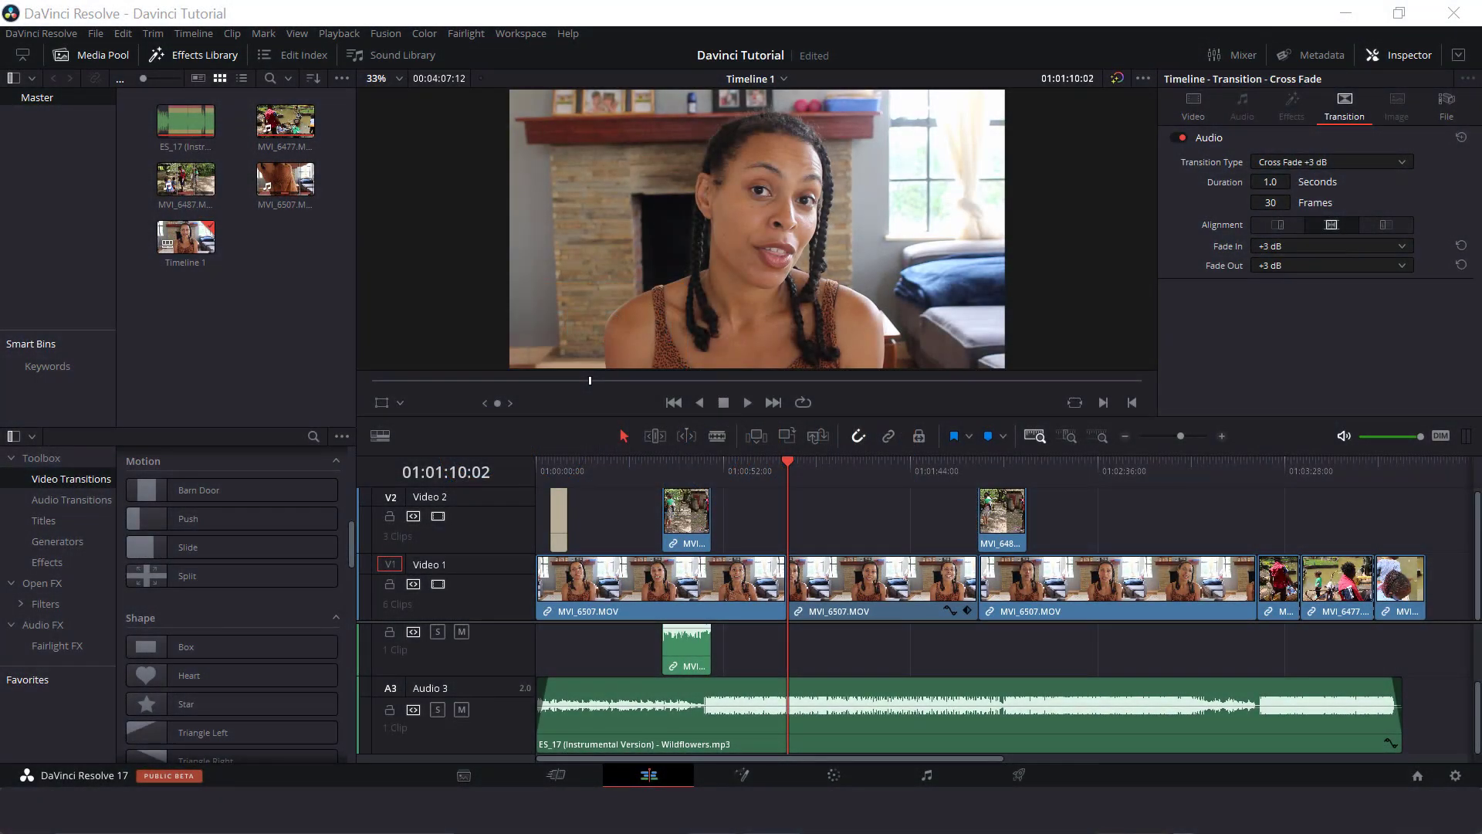
Go to the Color page, adjust the first clip's Lift and grab a still of the frame
left_click(836, 775)
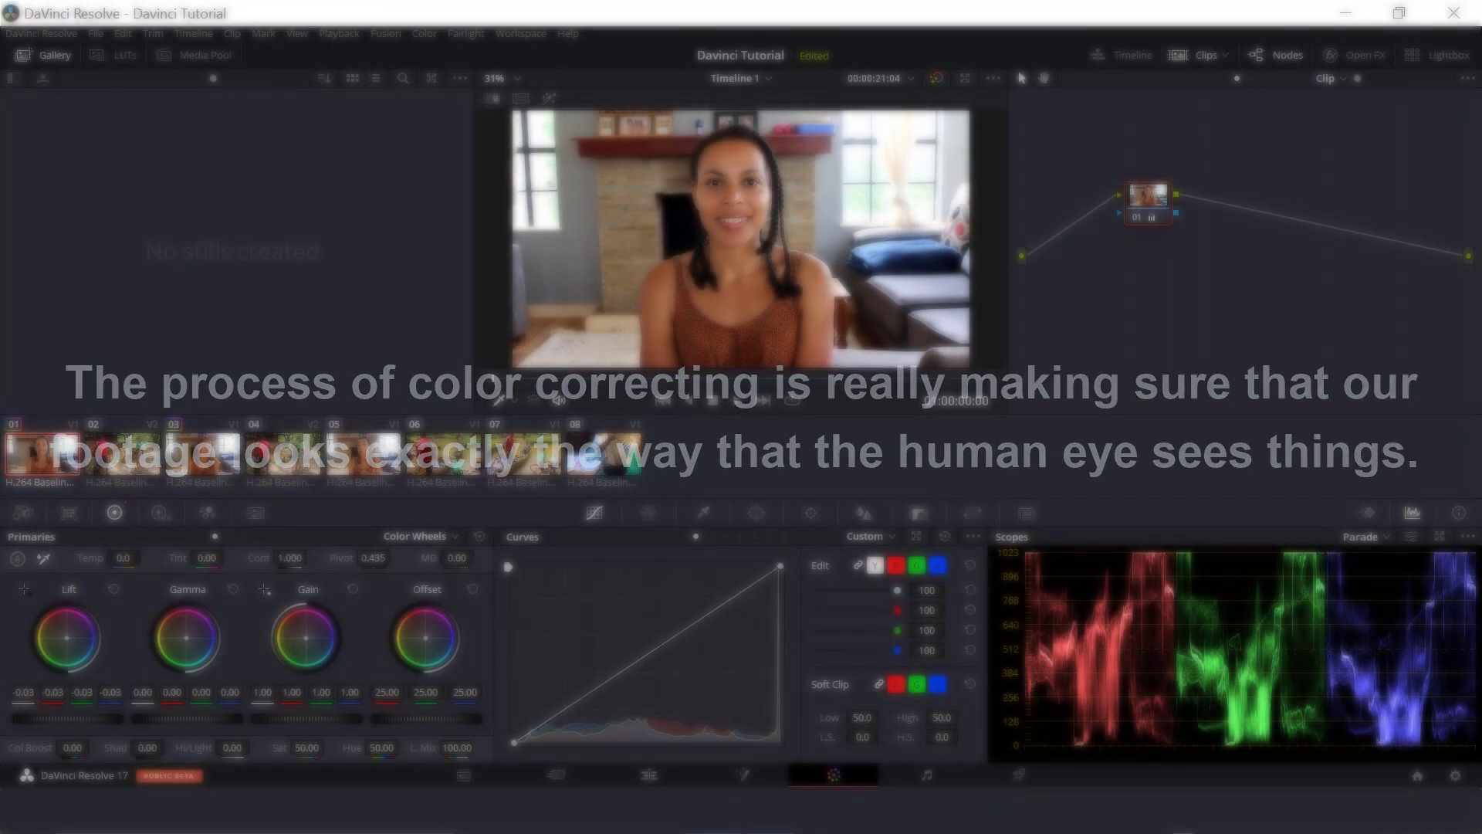
left_click_drag(67, 718, 61, 719)
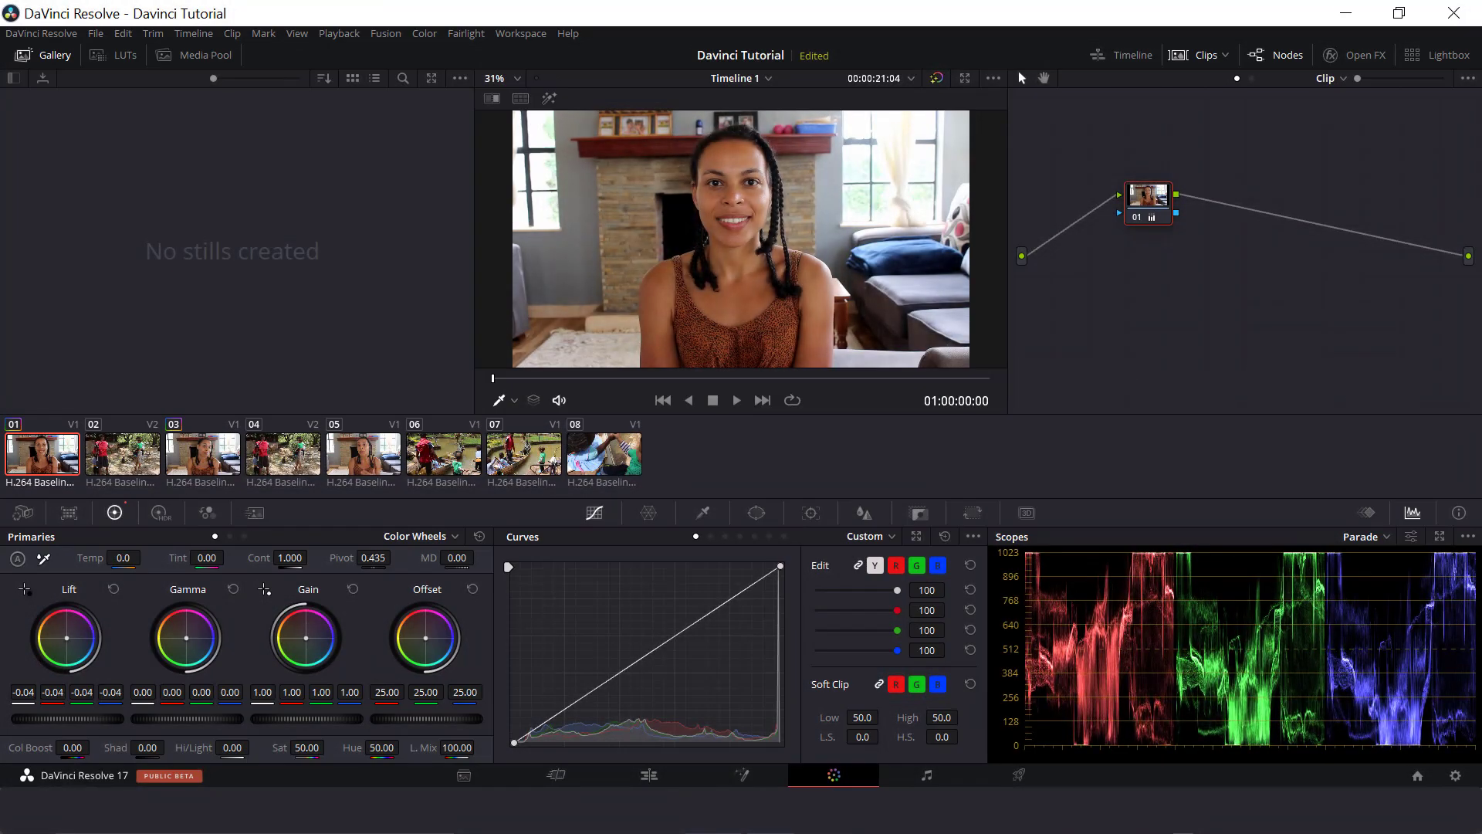
left_click_drag(61, 719, 115, 719)
key("ctrl+alt+g")
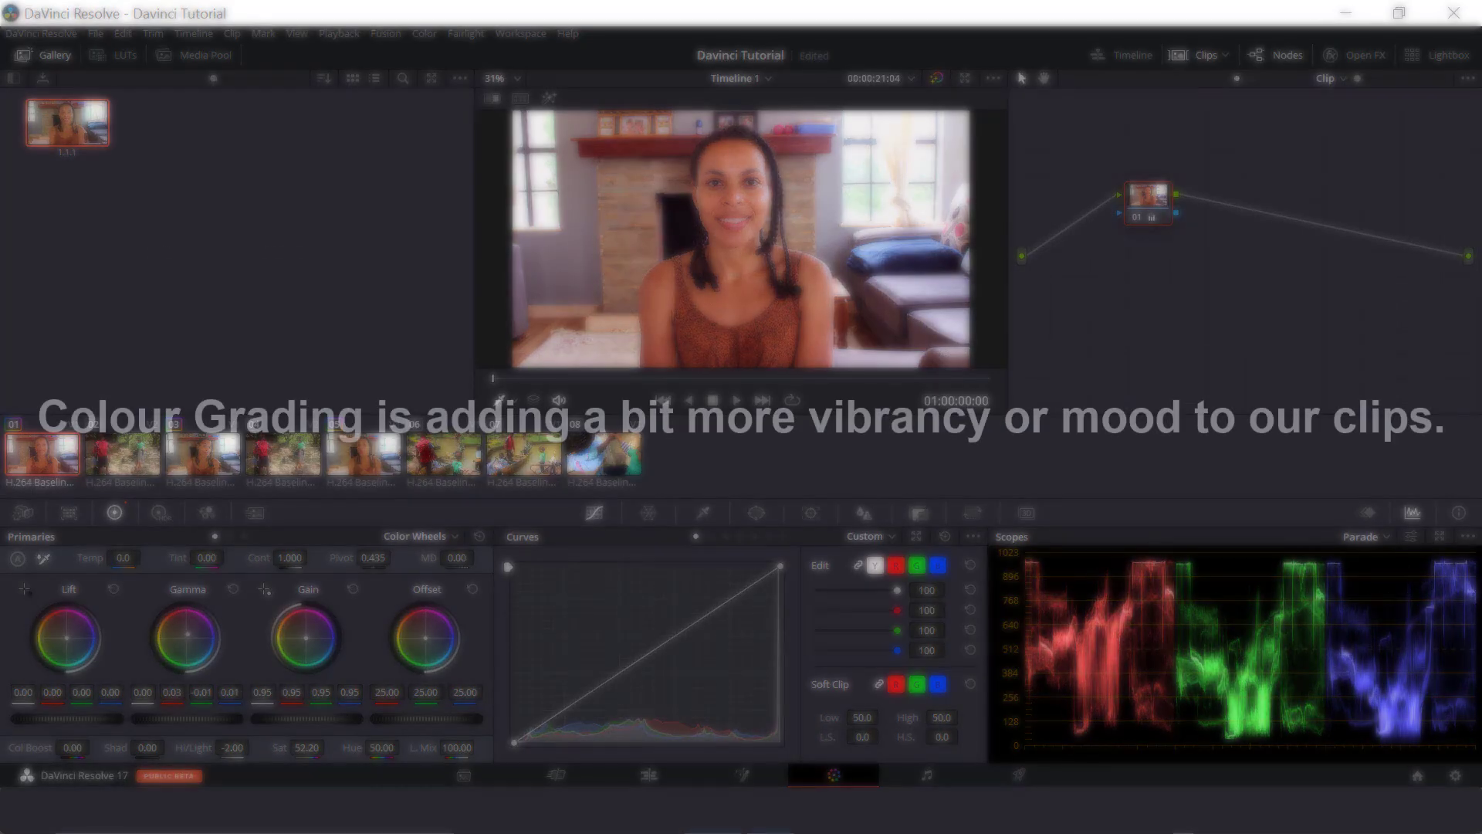
Reset the Gamma wheel's color shift on the first clip and raise its saturation and highlights
left_click_drag(187, 634, 181, 643)
left_click(235, 589)
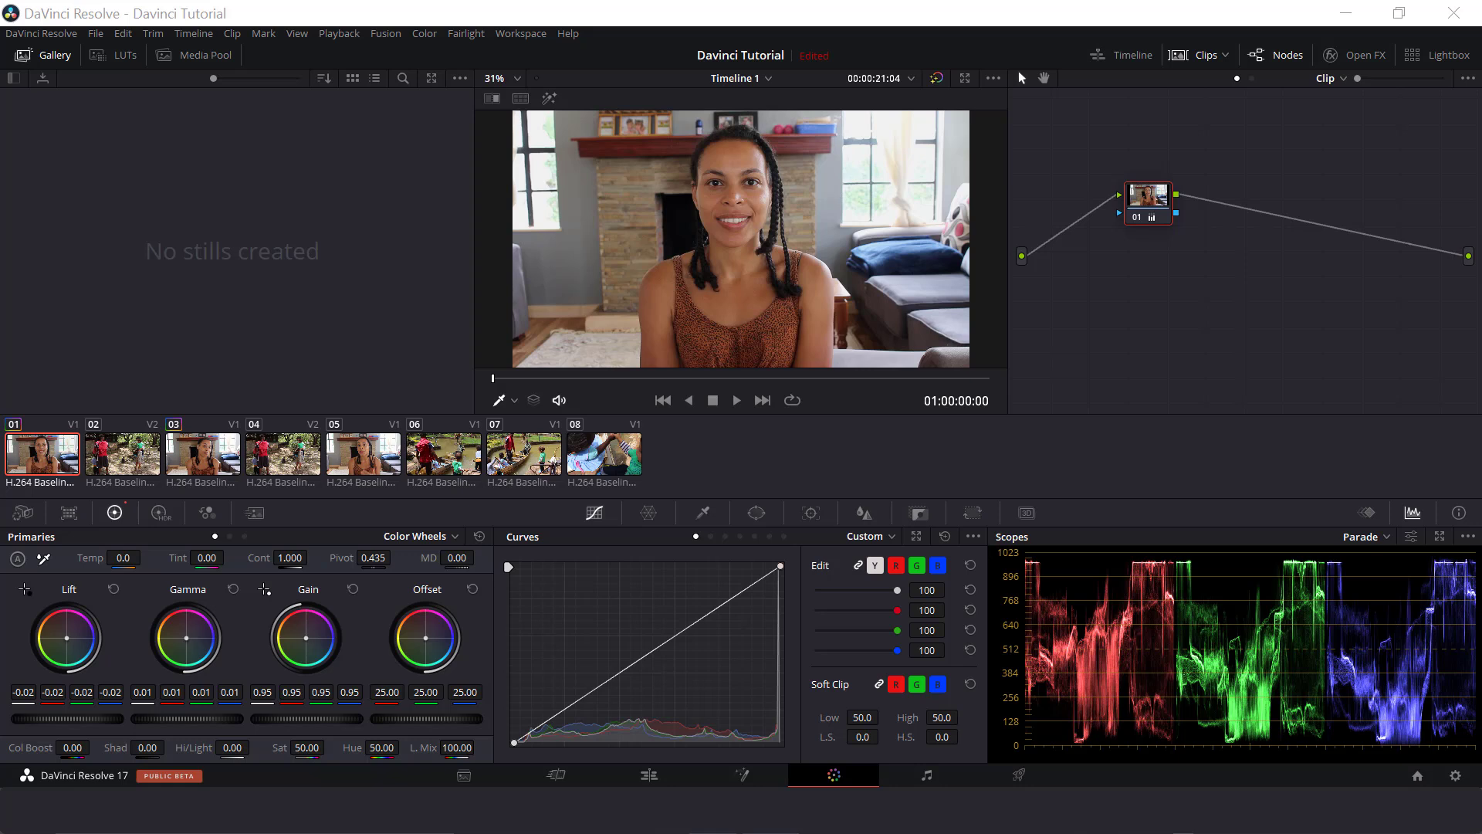
mouse_move(307, 747)
left_mouse_down()
mouse_move(335, 747)
mouse_move(321, 747)
left_mouse_up()
left_click_drag(231, 747, 252, 747)
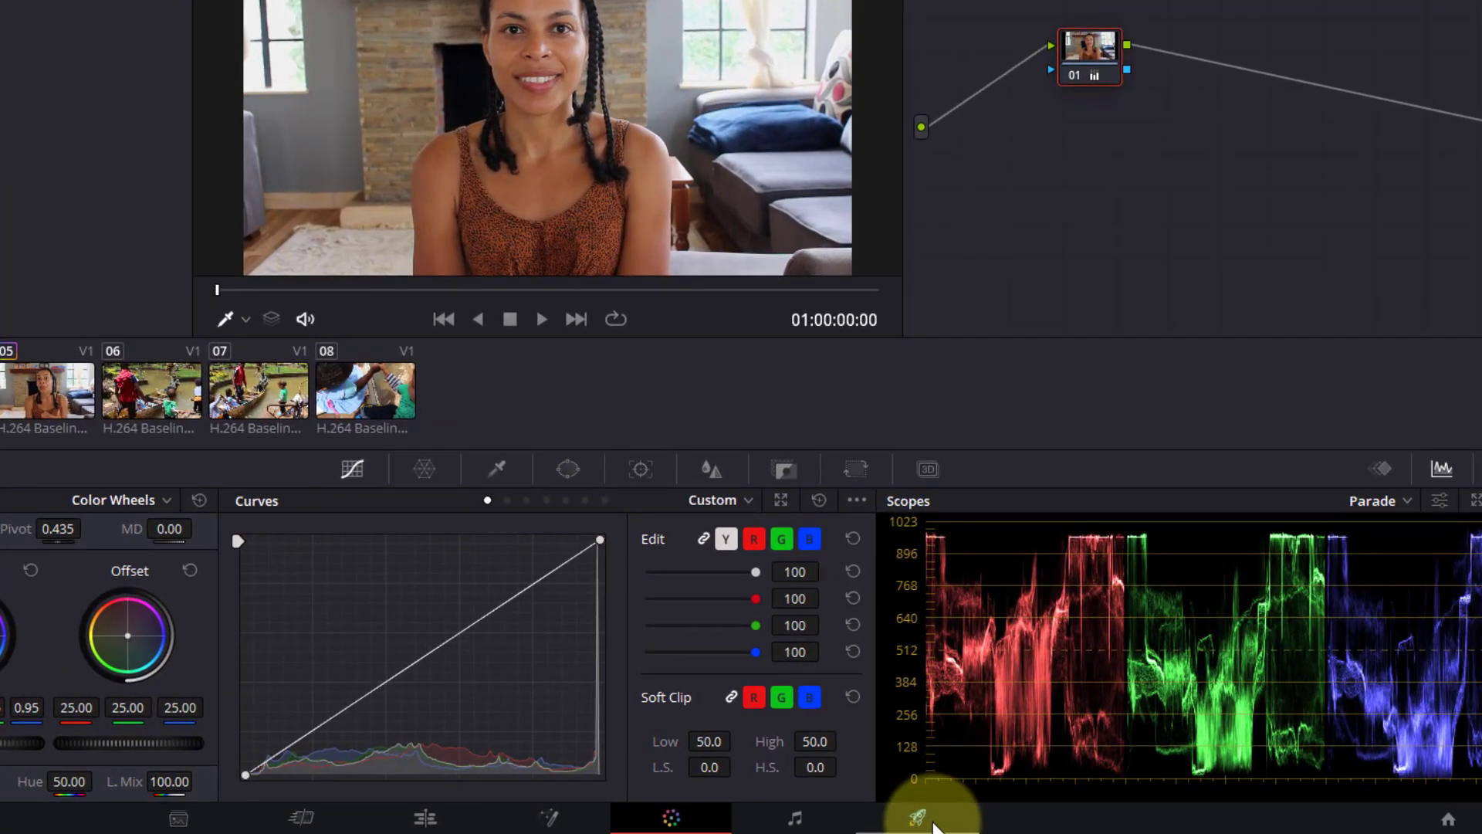
Go to the Deliver page and select the YouTube 1080p render preset
left_click(1023, 783)
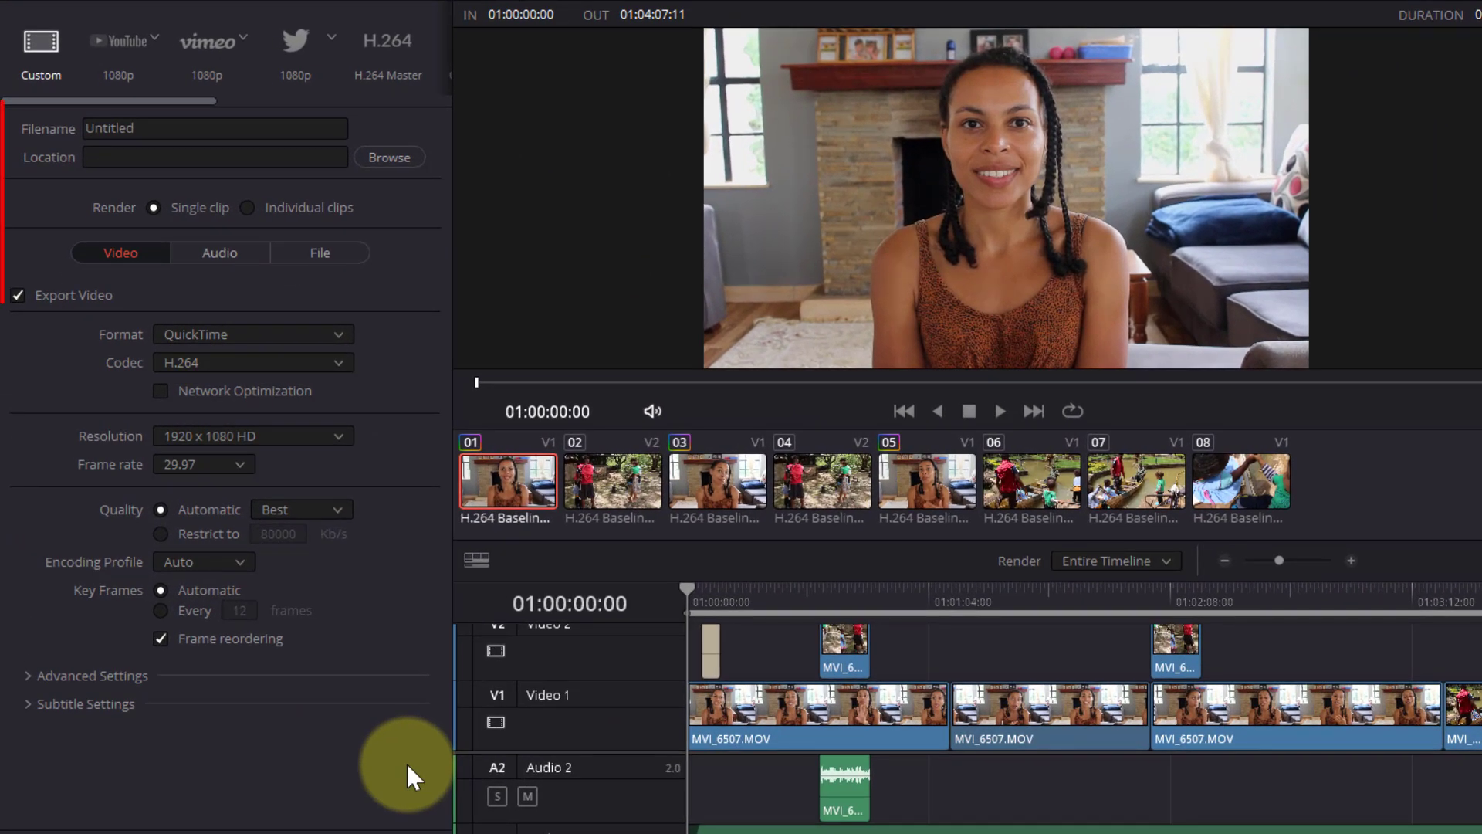
left_click(73, 678)
left_click_drag(443, 553, 440, 519)
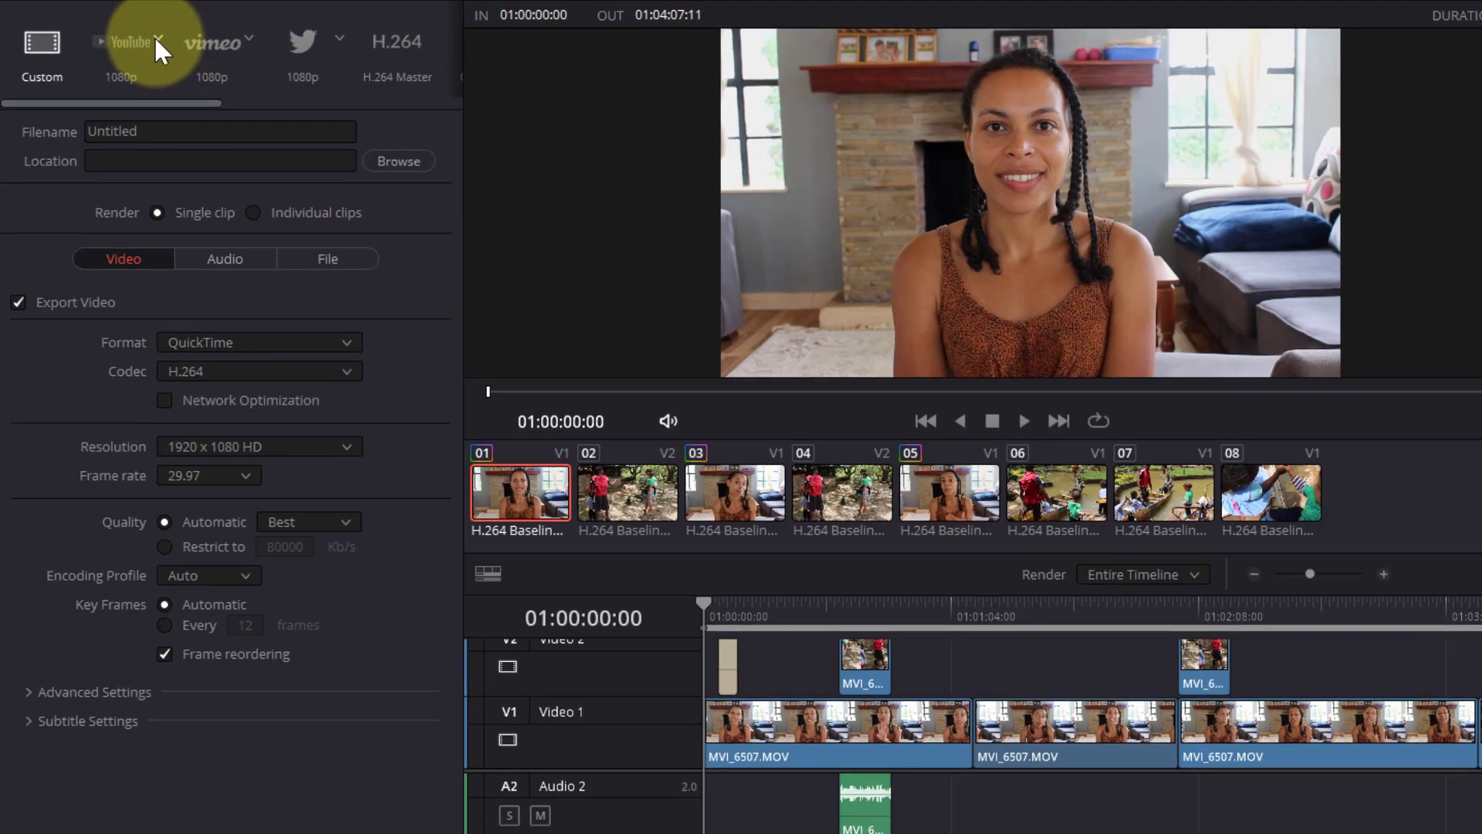
left_click(155, 36)
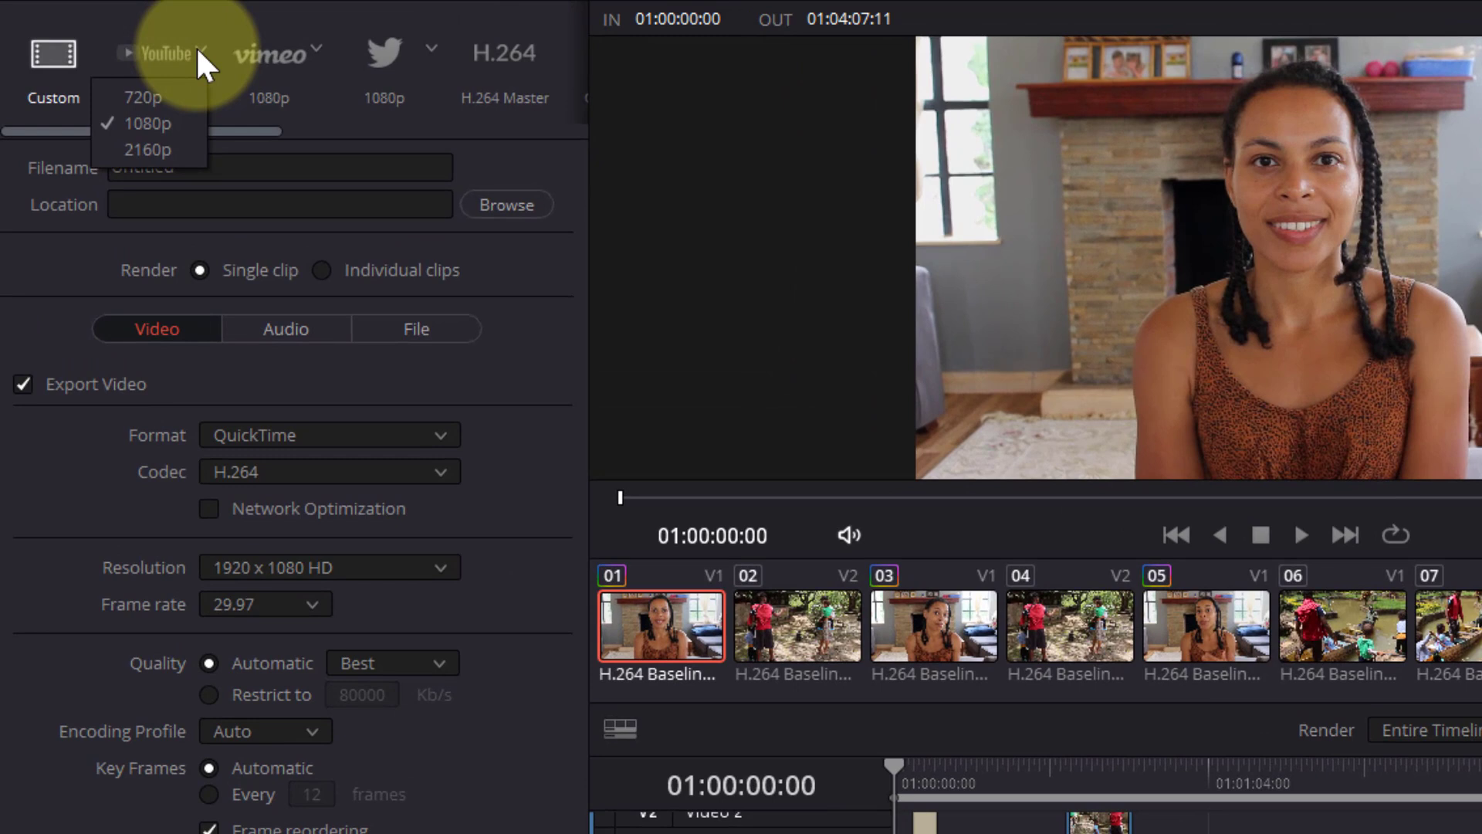
left_click(193, 126)
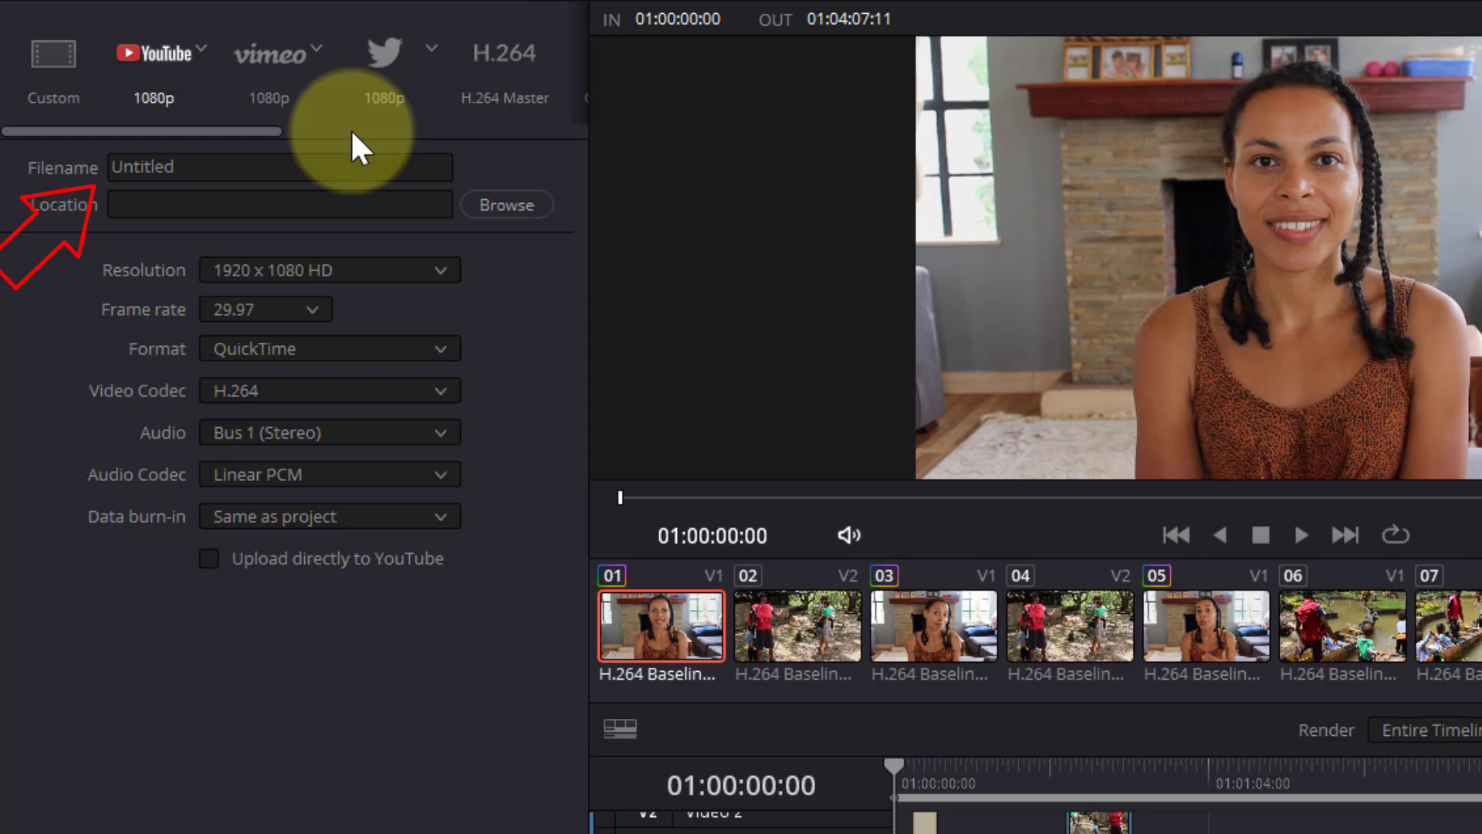
Set the render output to the Documents folder with the file name Davinci resolve tutorial
left_click(495, 207)
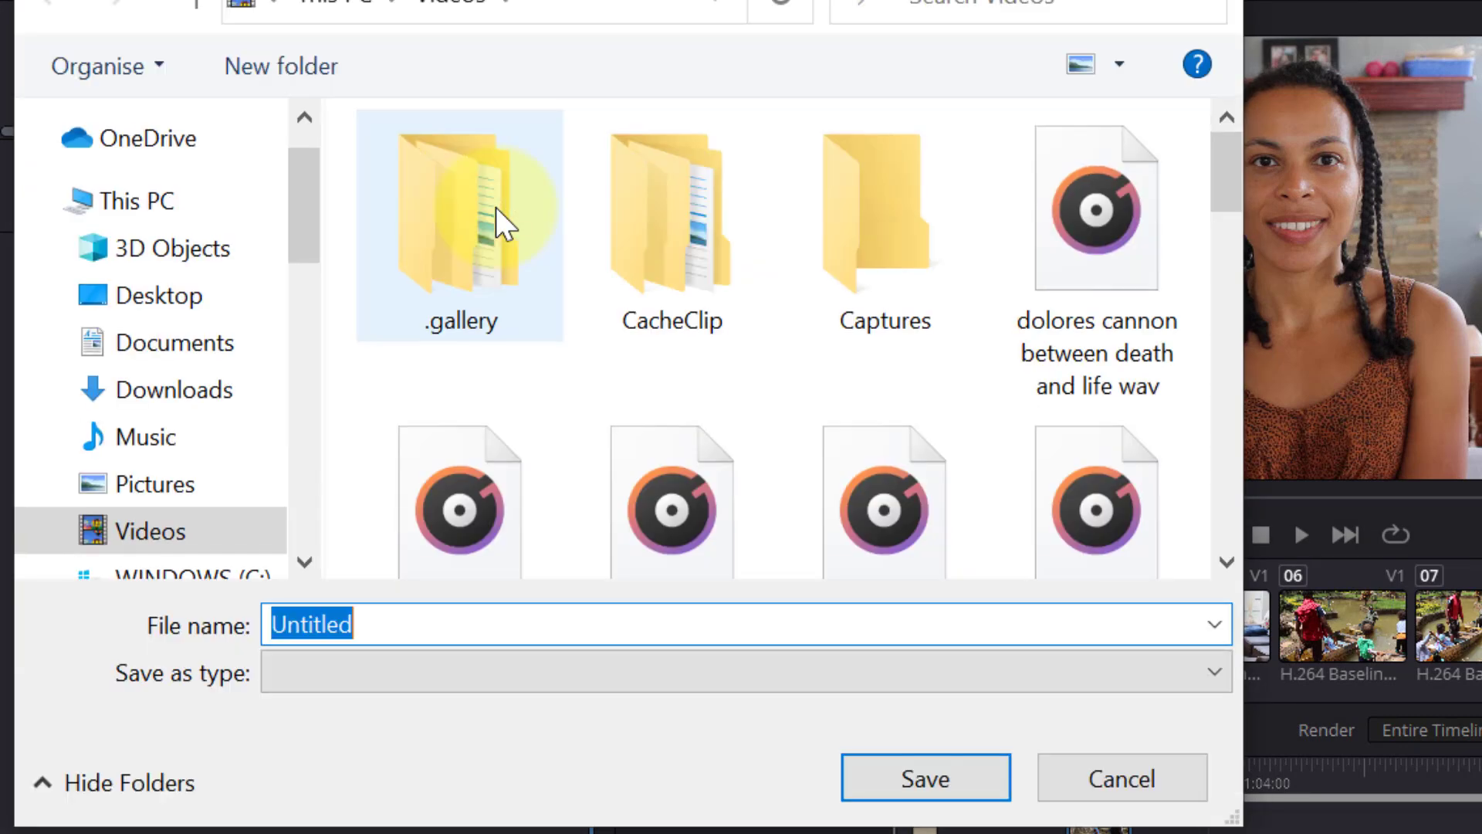
left_click(220, 356)
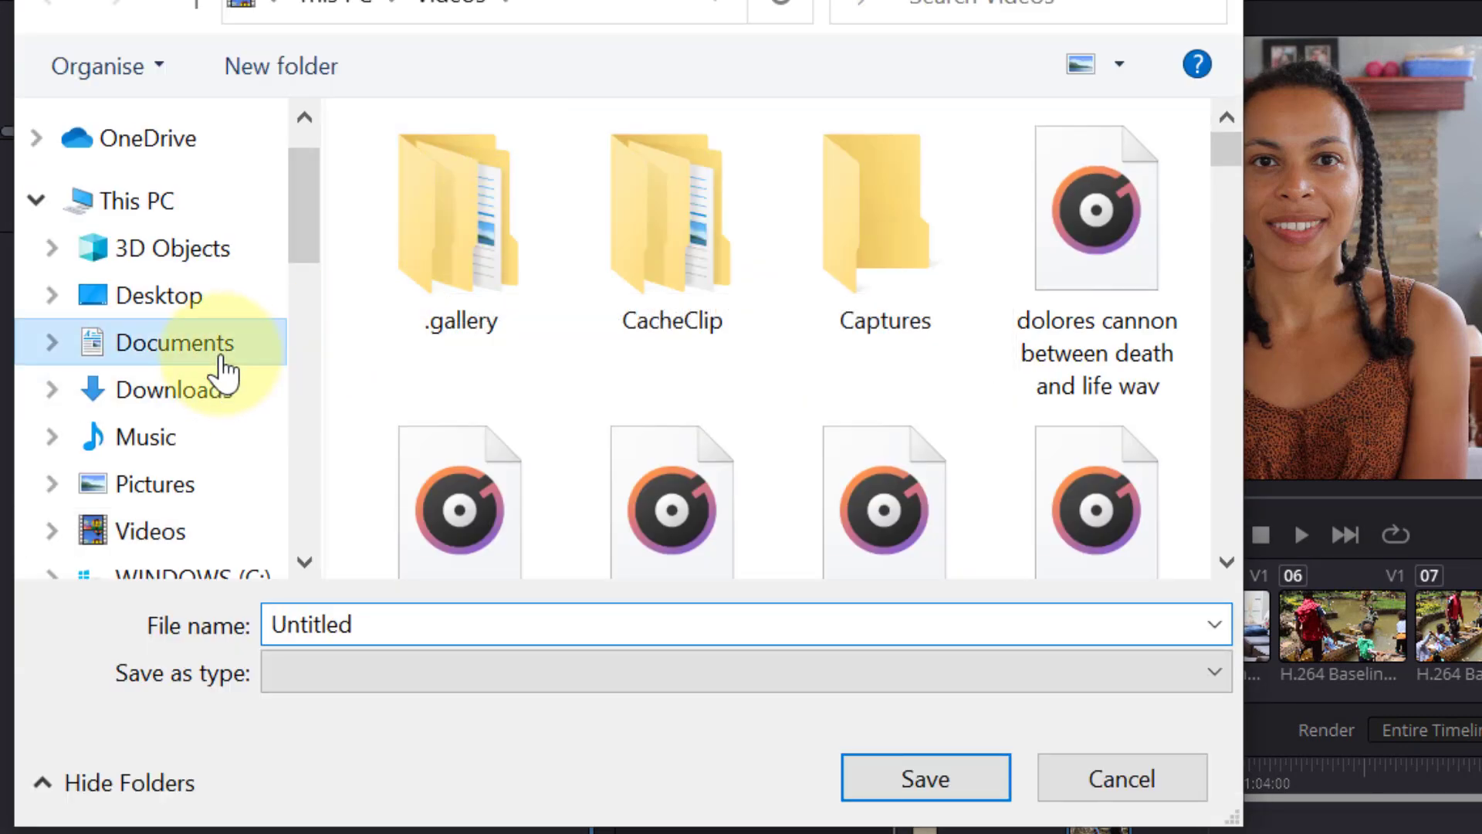
left_click(556, 622)
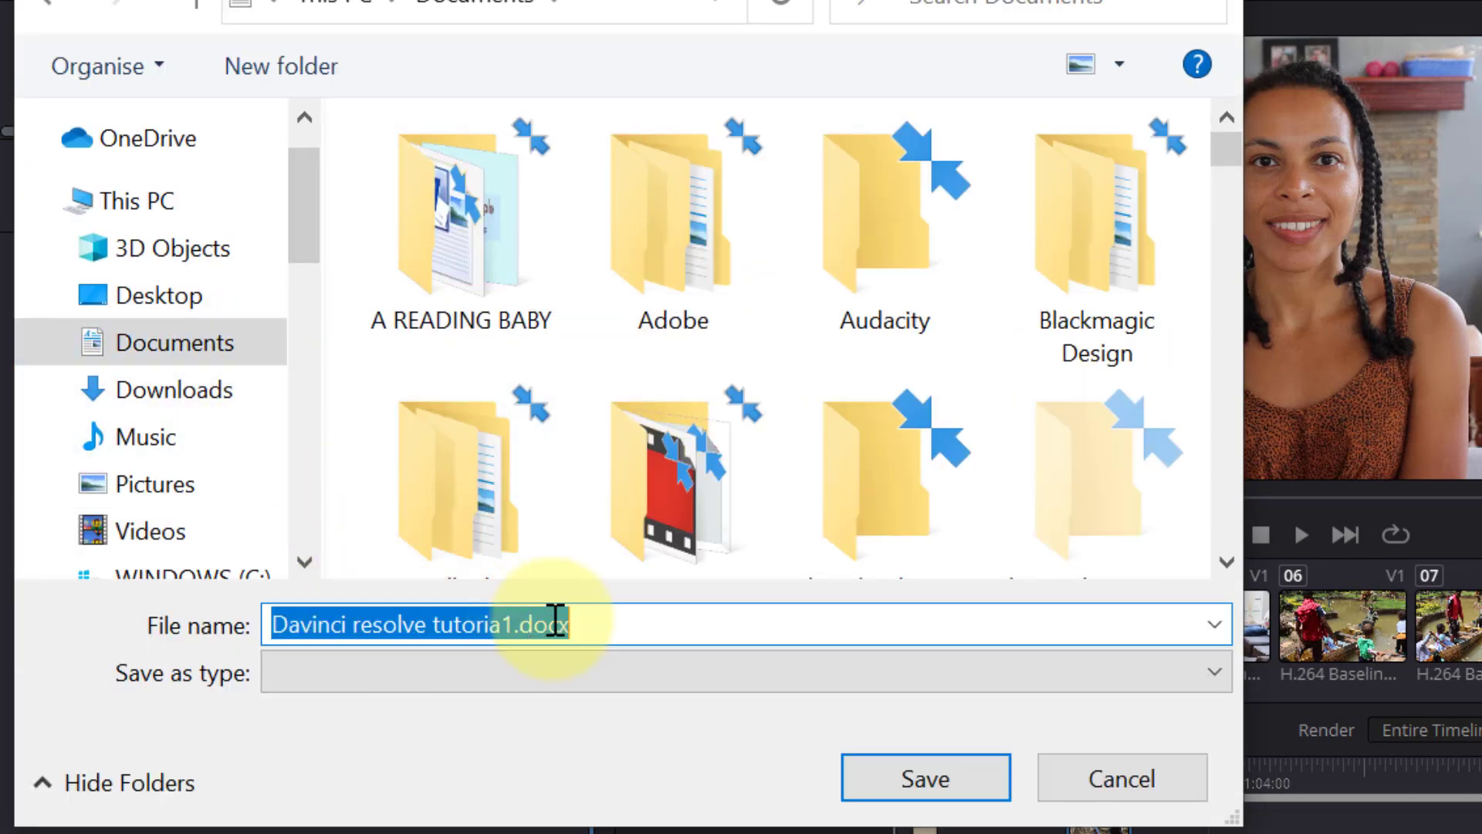
left_click(589, 620)
key("BackSpace")
key("BackSpace")
key("BackSpace")
key("BackSpace")
key("BackSpace")
key("BackSpace")
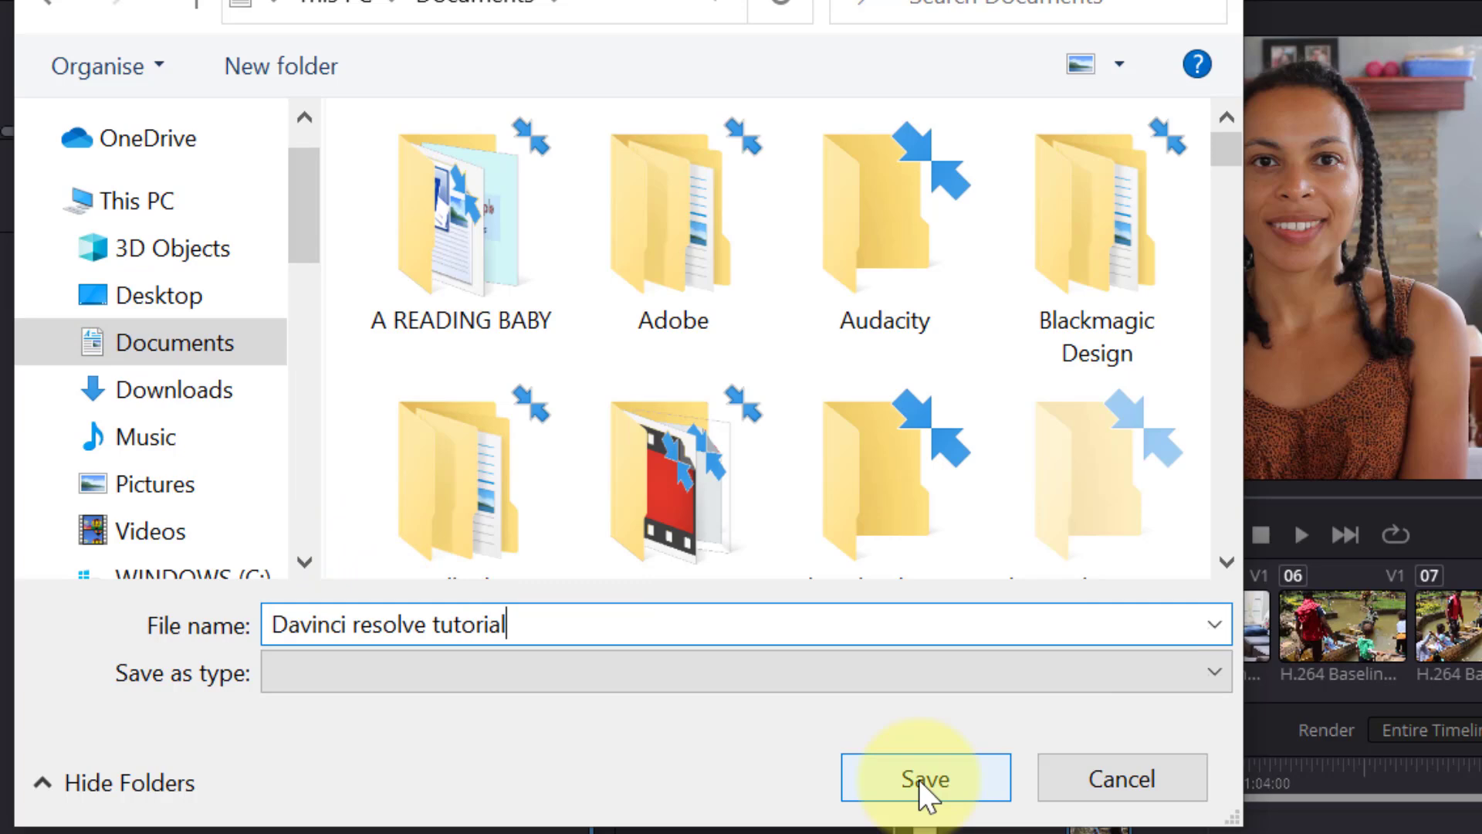
left_click(919, 779)
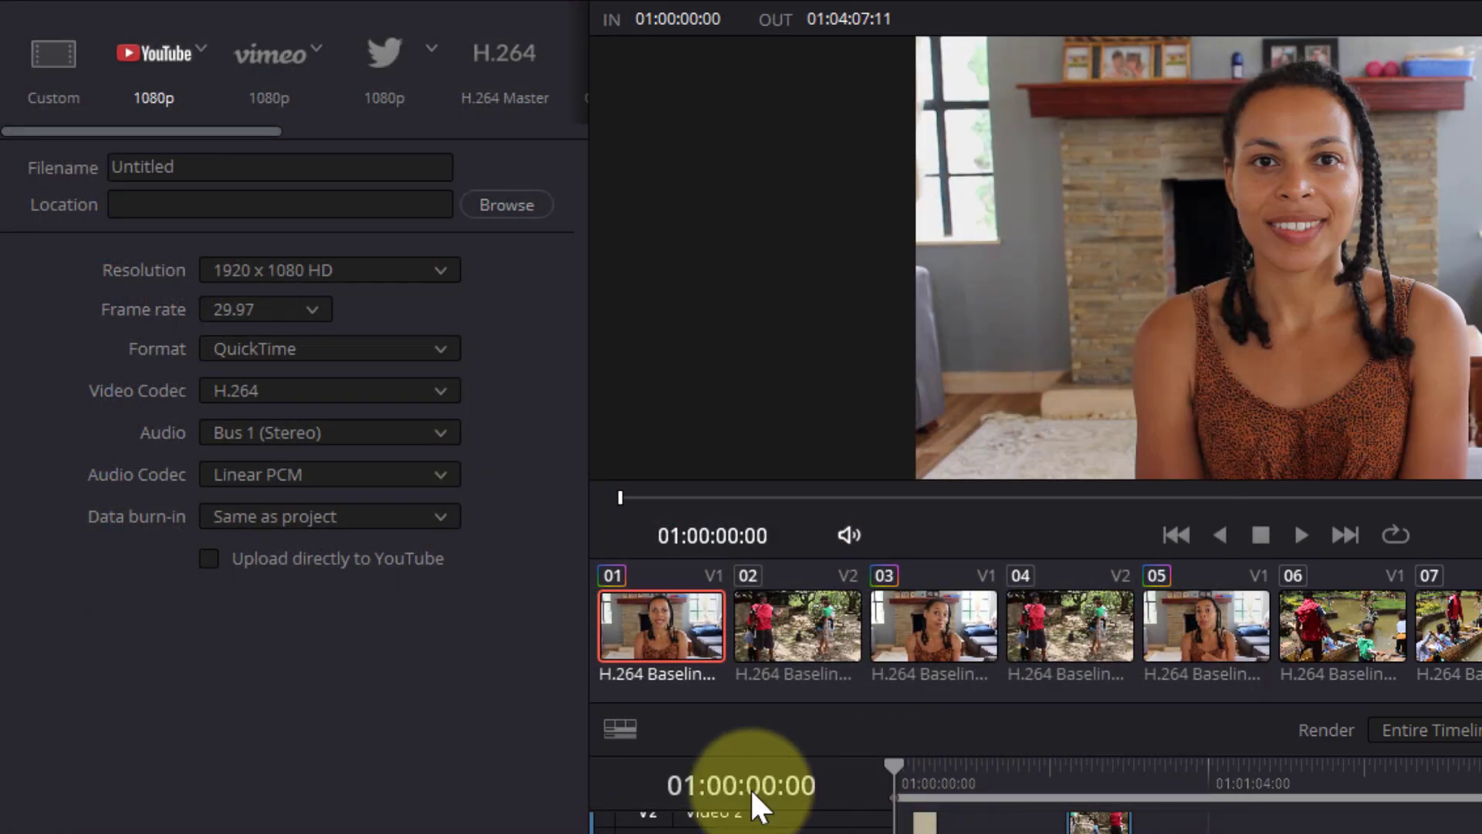
Add the timeline to the render queue as a job and start rendering it
left_click(209, 558)
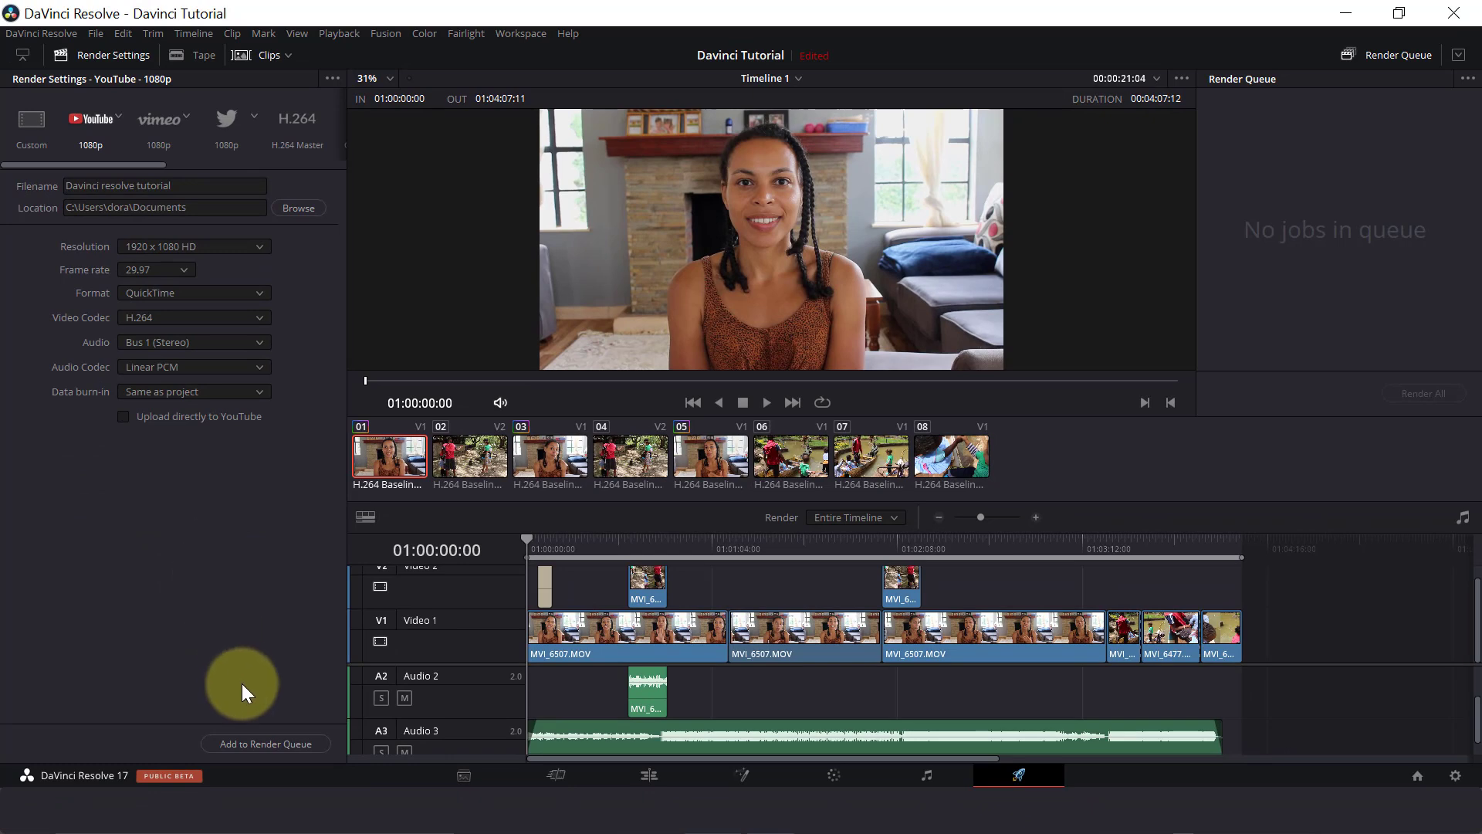
left_click(252, 749)
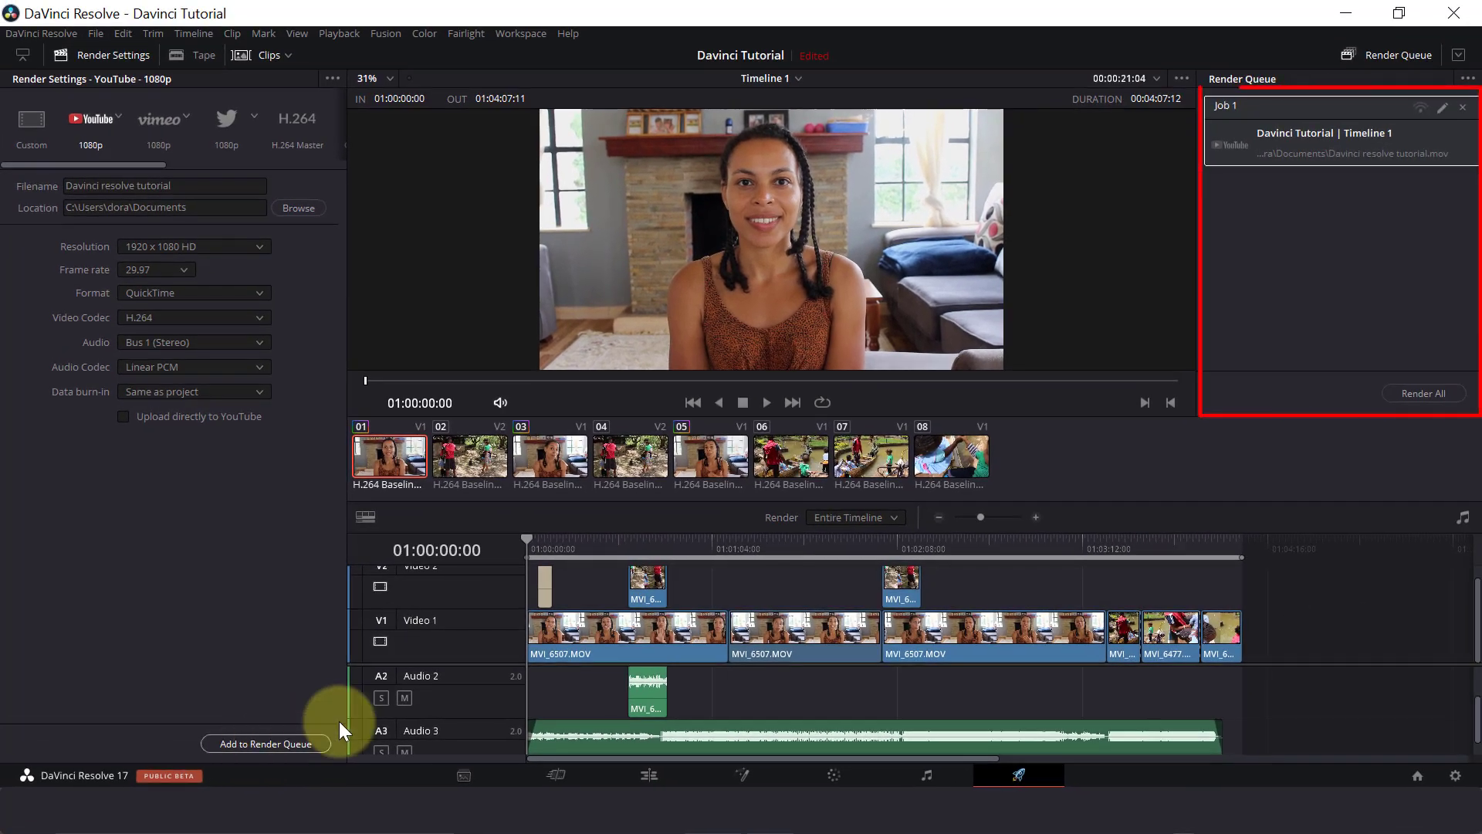
left_click(1415, 394)
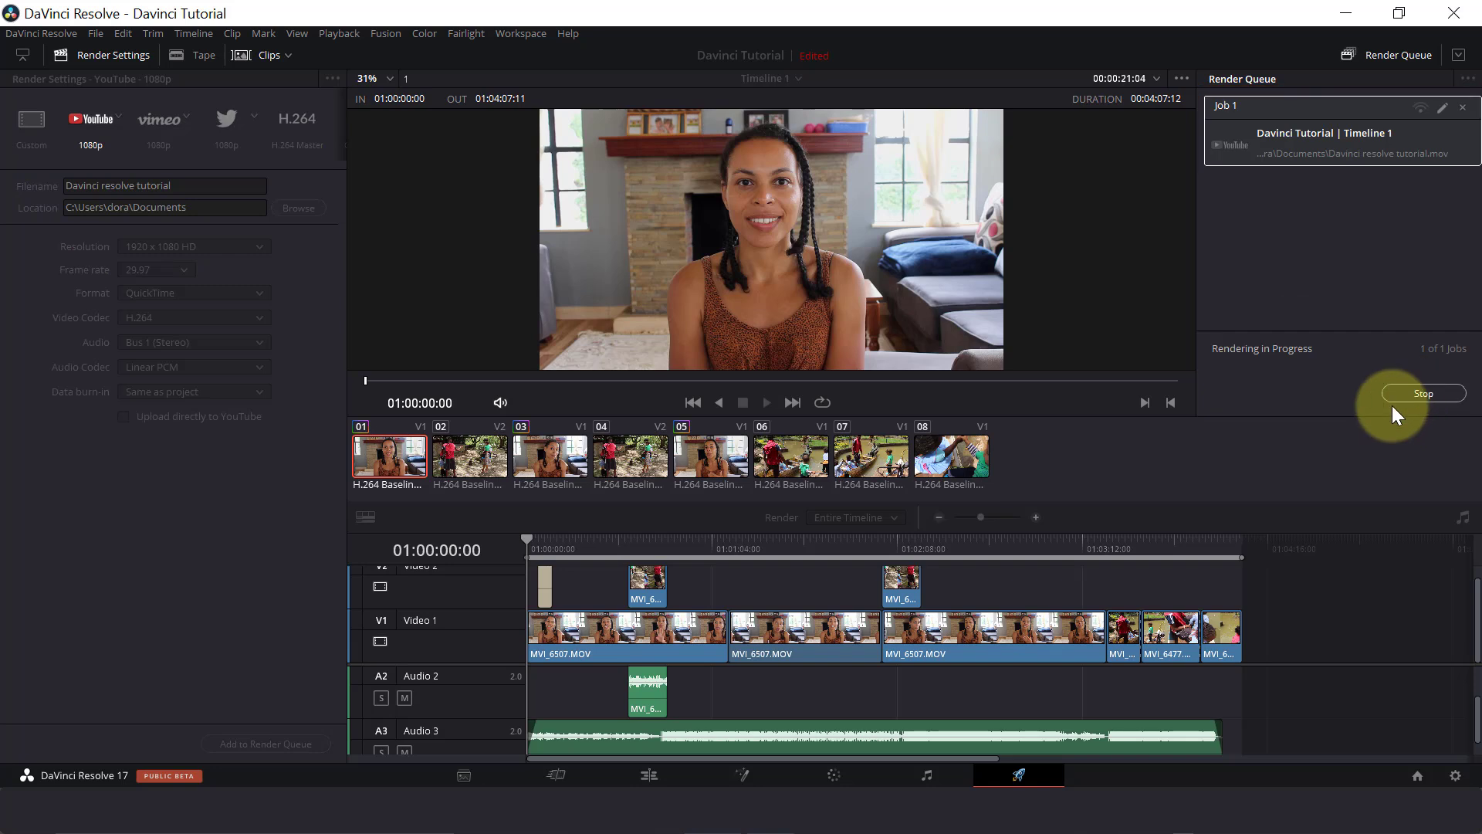